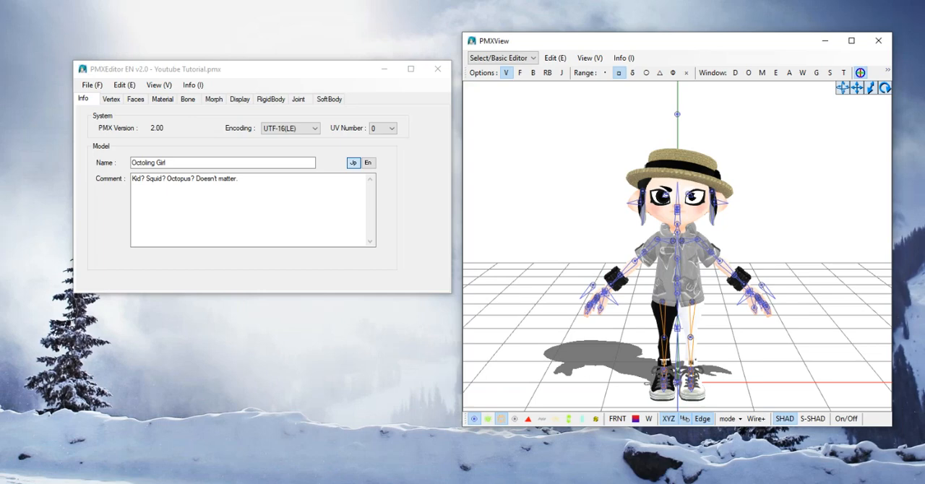
- Hide the bones in the PMXView model display and inspect the Octoling Girl model
{"action": "left_click", "coordinate": [474, 419]}
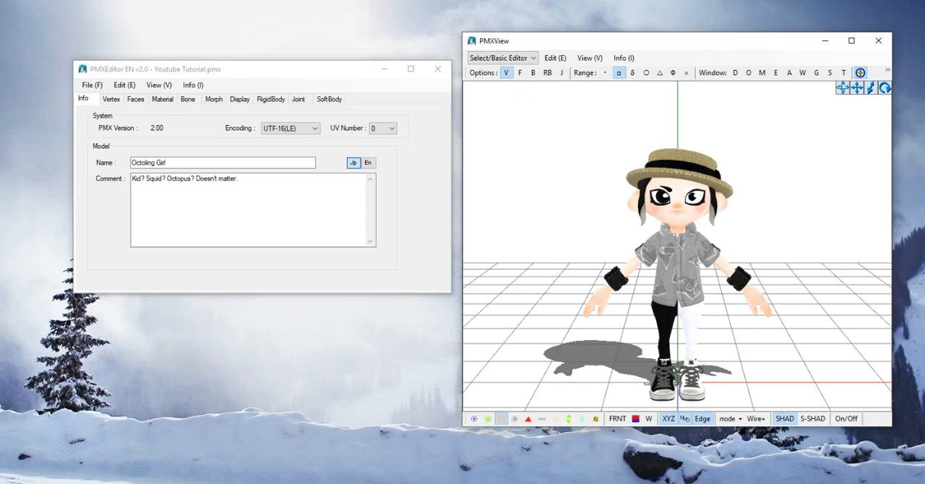
{"action": "right_click_drag", "start_coordinate": [788, 239], "coordinate": [627, 248]}
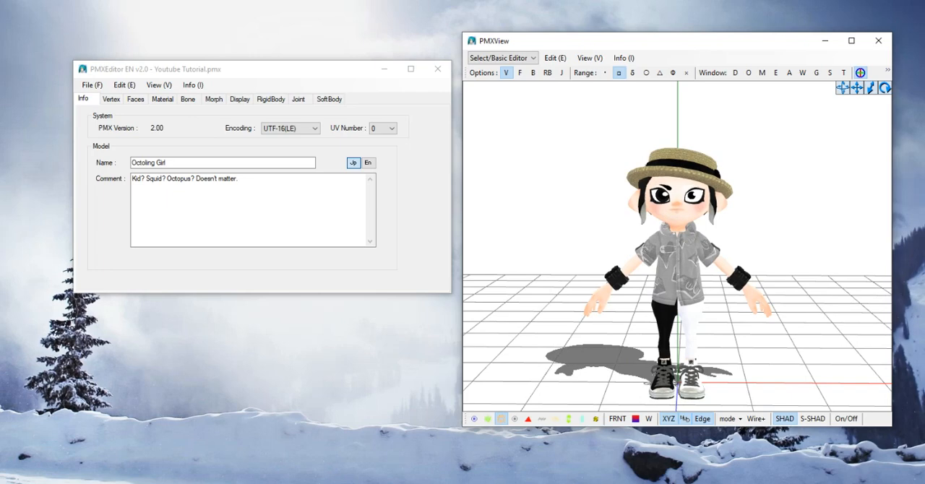
{"action": "right_click_drag", "start_coordinate": [678, 246], "coordinate": [633, 246]}
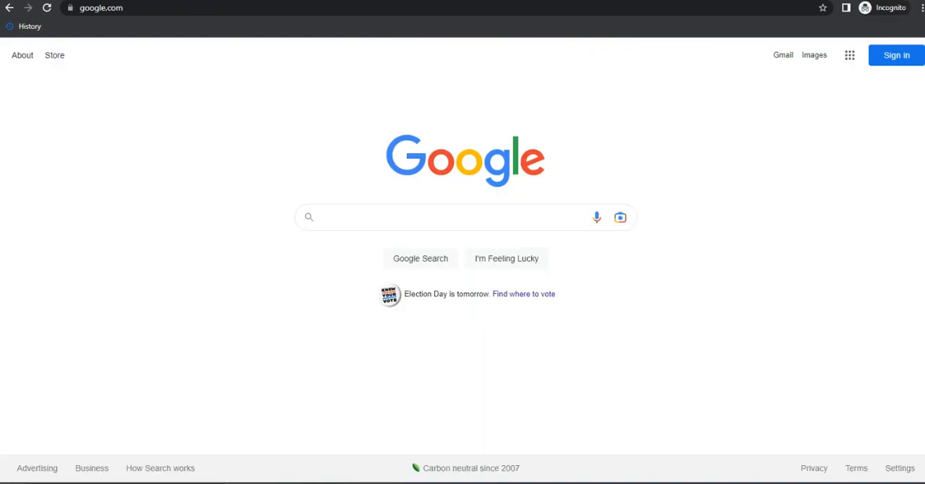
- Switch to the web browser and search Google for "MikuMikuDance.com"
{"action": "left_click", "coordinate": [433, 217]}
{"action": "key", "text": "Escape"}
{"action": "left_click", "coordinate": [433, 217]}
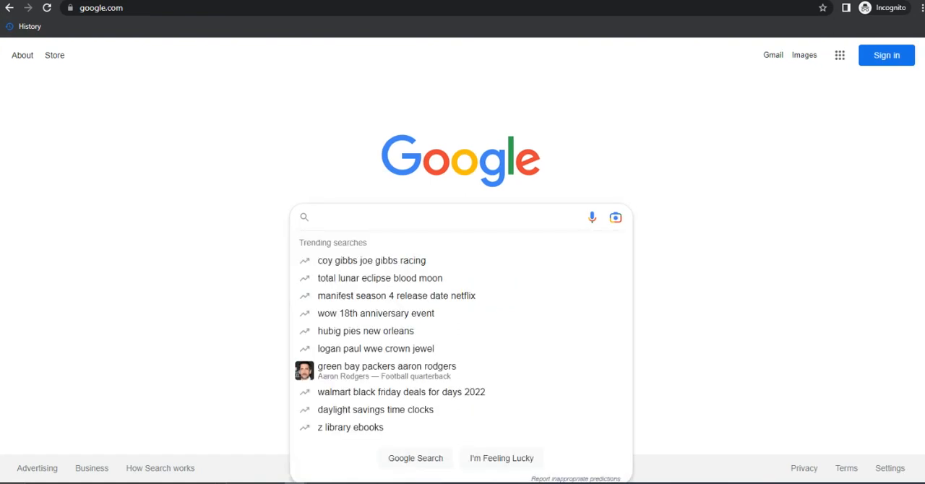
{"action": "type", "text": "MikuMik"}
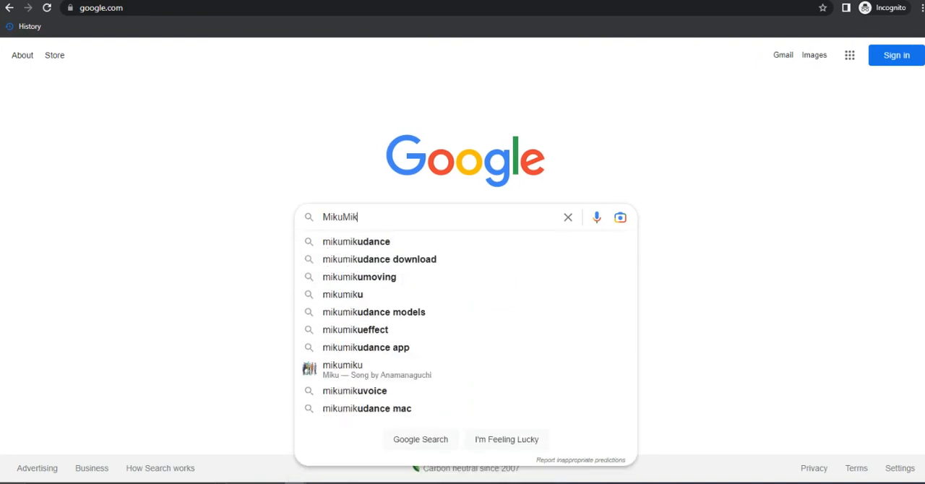
{"action": "type", "text": "uDance"}
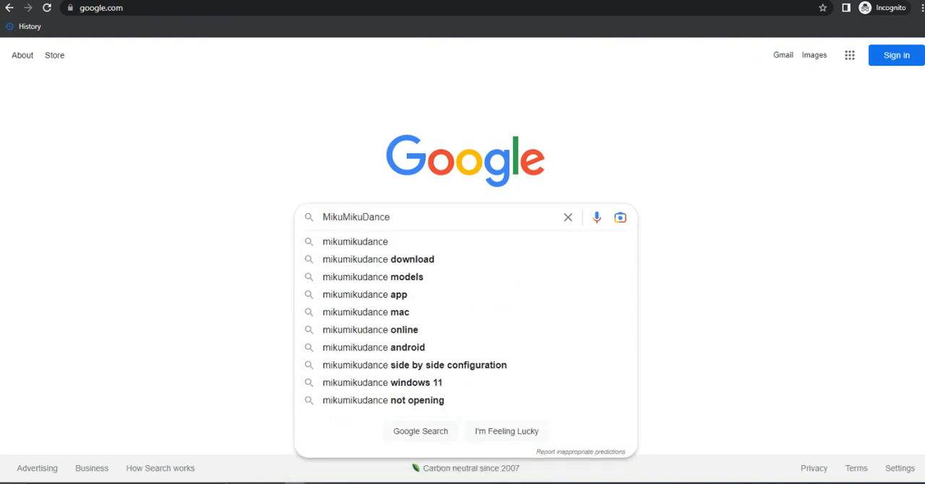
{"action": "type", "text": ".com"}
{"action": "key", "text": "Return"}
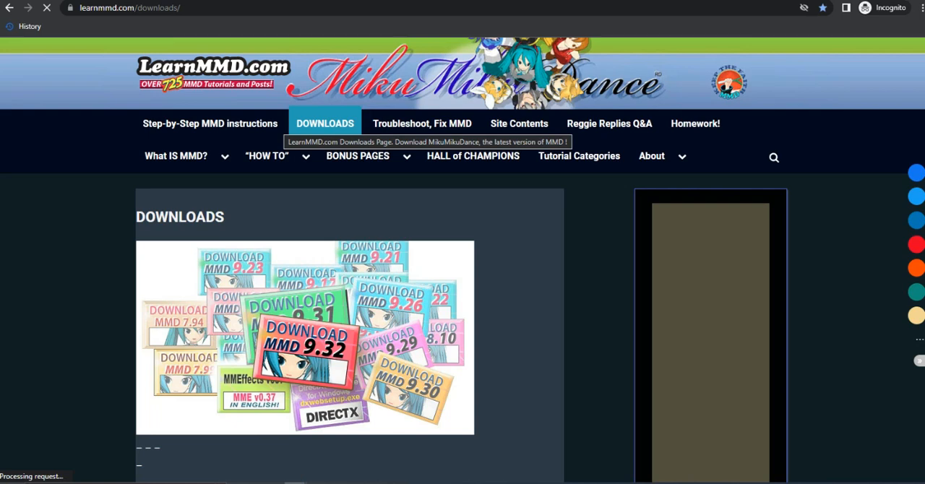
- Examine the LearnMMD downloads page for the MikuMikuDance 9.32 download options in regular and 64-bit versions
{"action": "scroll", "coordinate": [28, 69], "scroll_direction": "down", "scroll_amount": 1}
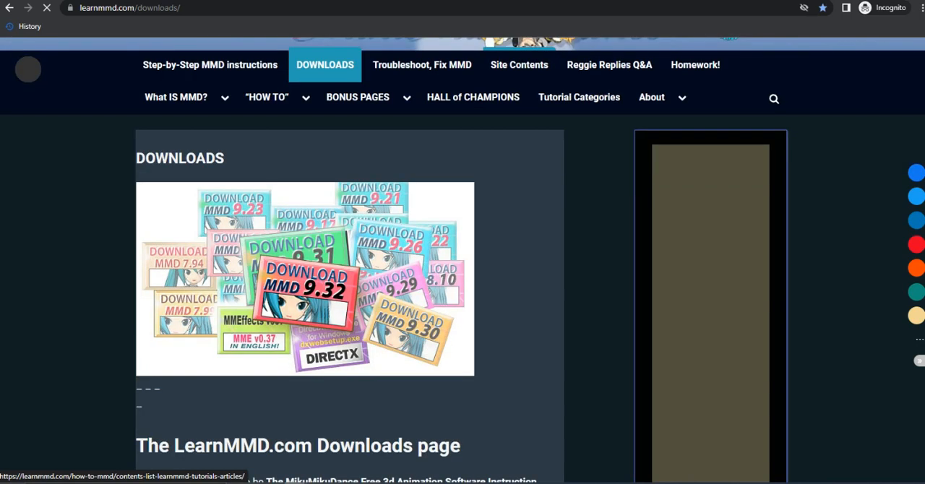
{"action": "scroll", "coordinate": [27, 68], "scroll_direction": "down", "scroll_amount": 13}
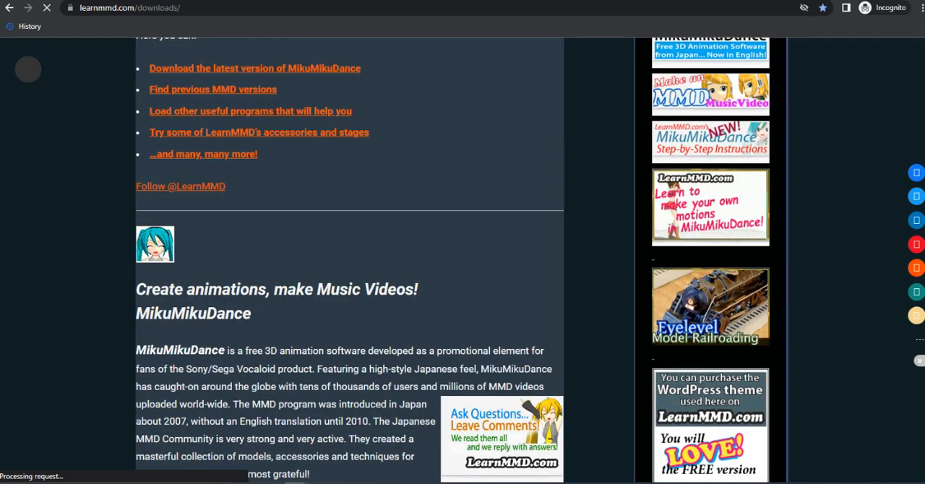
{"action": "scroll", "coordinate": [27, 69], "scroll_direction": "down", "scroll_amount": 2}
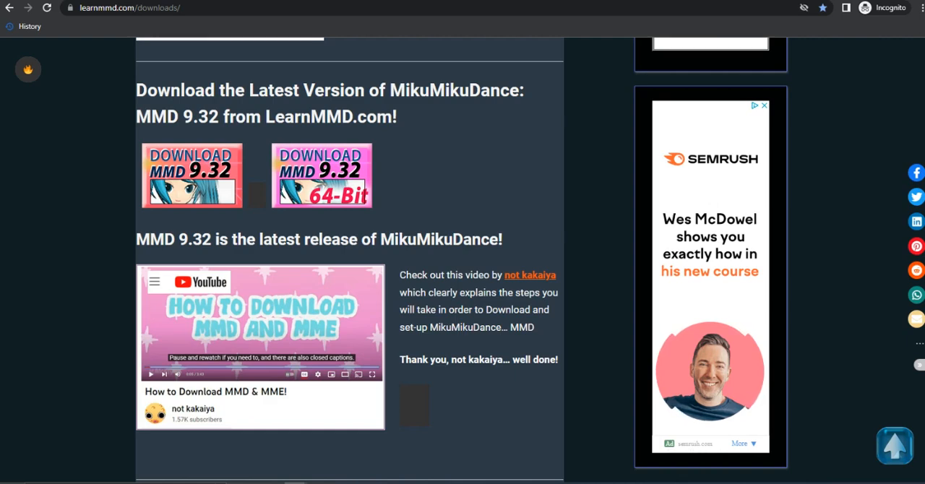
{"action": "scroll", "coordinate": [349, 260], "scroll_direction": "down", "scroll_amount": 3}
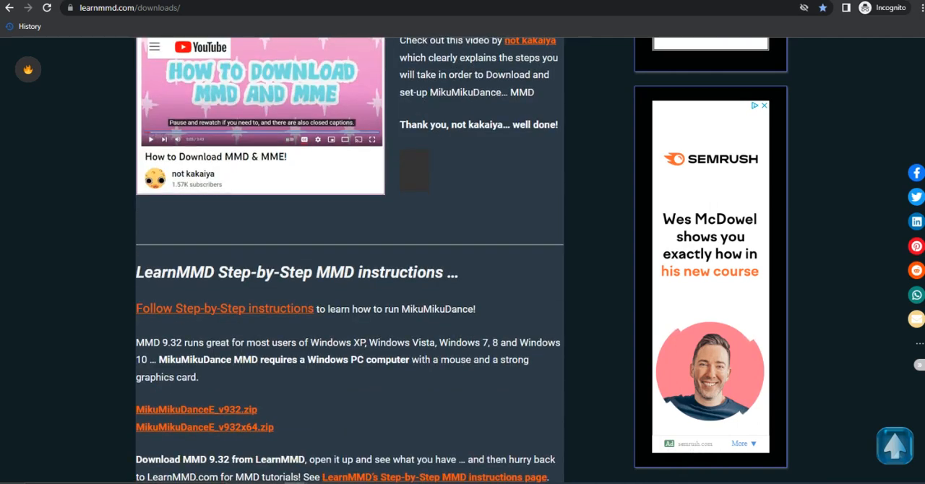
{"action": "scroll", "coordinate": [350, 260], "scroll_direction": "up", "scroll_amount": 2}
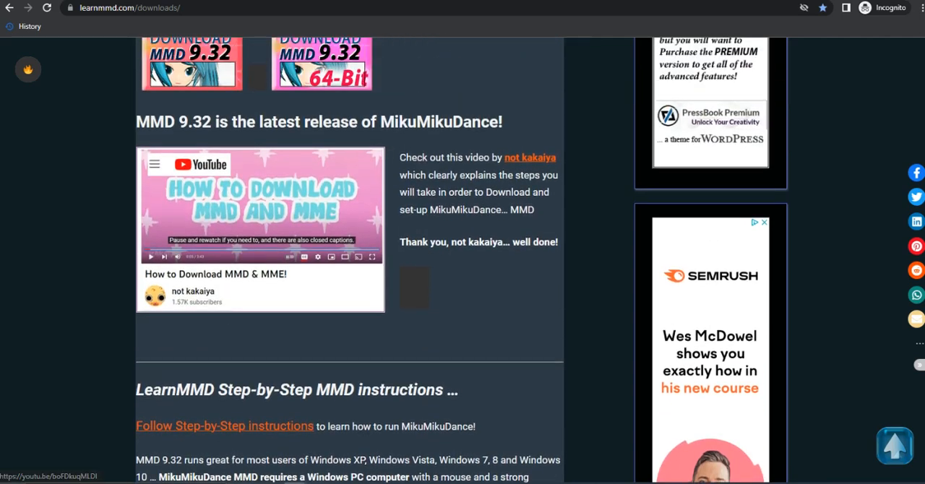
{"action": "scroll", "coordinate": [224, 249], "scroll_direction": "down", "scroll_amount": 2}
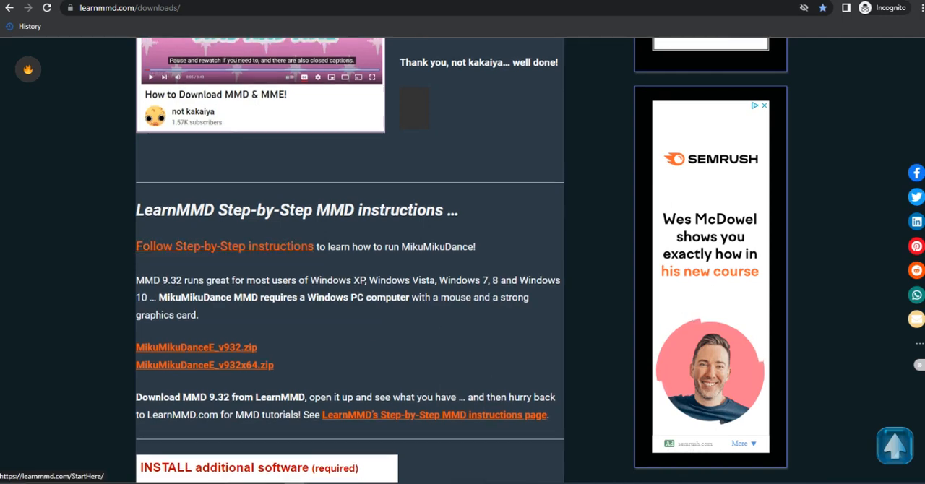
{"action": "scroll", "coordinate": [224, 249], "scroll_direction": "down", "scroll_amount": 3}
{"action": "scroll", "coordinate": [224, 249], "scroll_direction": "up", "scroll_amount": 1}
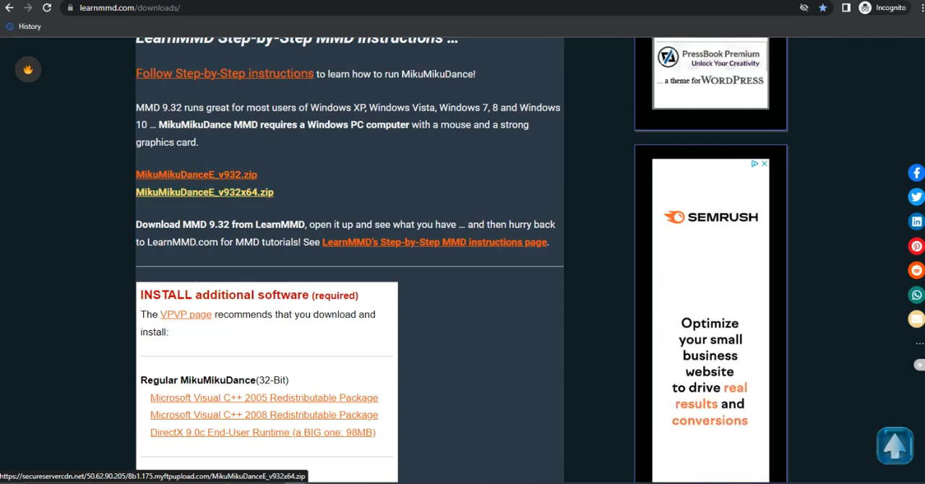
- Read the required additional software section covering the Visual C++ and DirectX packages for 32-bit and 64-bit MikuMikuDance
{"action": "scroll", "coordinate": [350, 268], "scroll_direction": "down", "scroll_amount": 5}
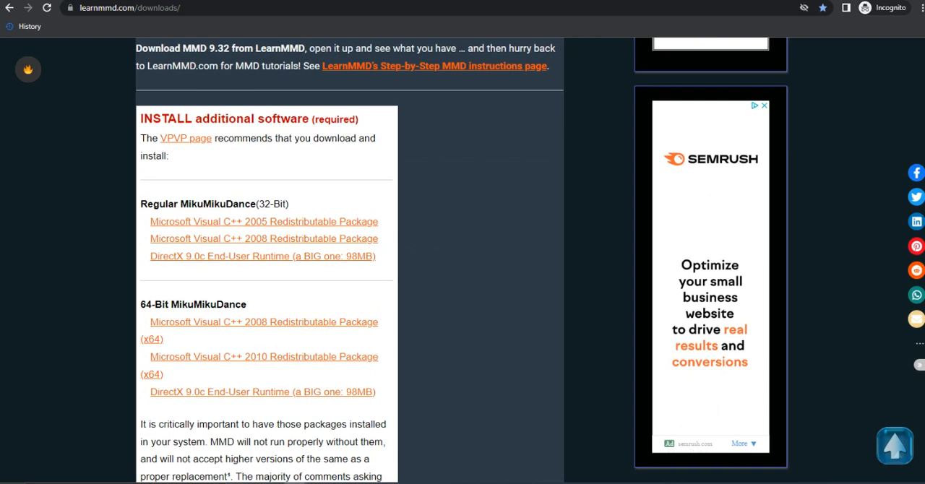
{"action": "scroll", "coordinate": [350, 268], "scroll_direction": "down", "scroll_amount": 1}
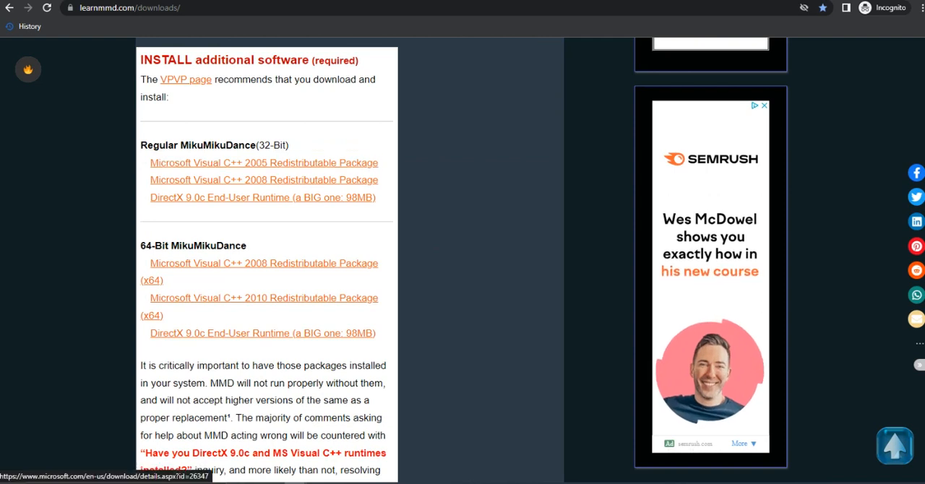
{"action": "scroll", "coordinate": [358, 198], "scroll_direction": "down", "scroll_amount": 1}
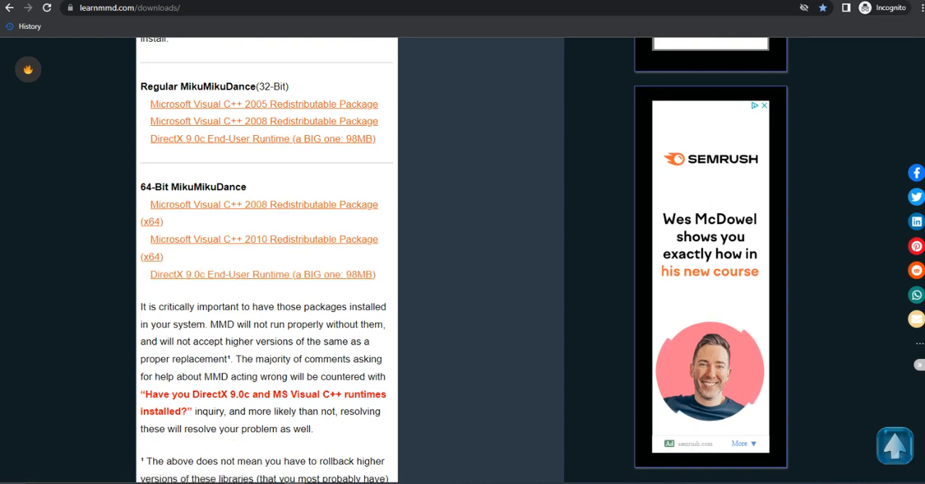
{"action": "scroll", "coordinate": [267, 260], "scroll_direction": "down", "scroll_amount": 1}
{"action": "scroll", "coordinate": [267, 260], "scroll_direction": "down", "scroll_amount": 1}
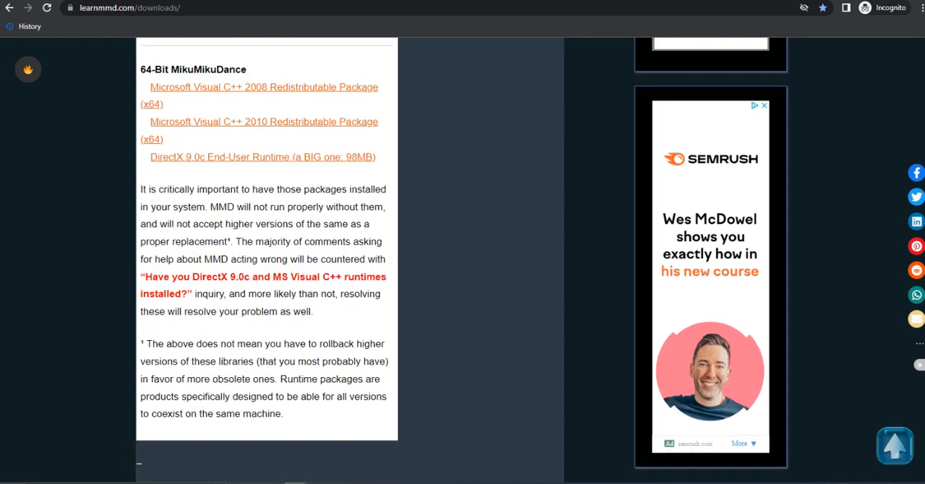
{"action": "scroll", "coordinate": [267, 260], "scroll_direction": "down", "scroll_amount": 4}
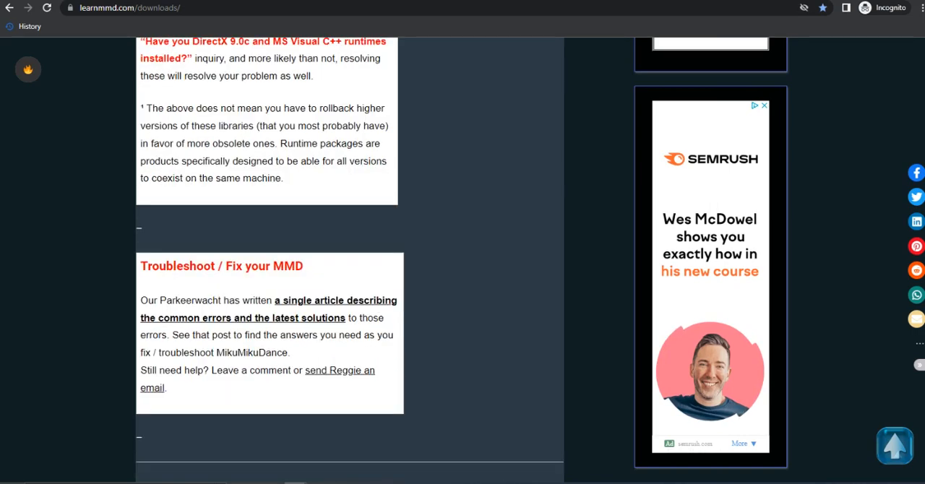
- Review the troubleshooting section, the MMD 7.39 release, the DirectX 9 upgrade and the MMDxShow.dll fix on the downloads page
{"action": "scroll", "coordinate": [347, 261], "scroll_direction": "down", "scroll_amount": 3}
{"action": "scroll", "coordinate": [347, 260], "scroll_direction": "up", "scroll_amount": 2}
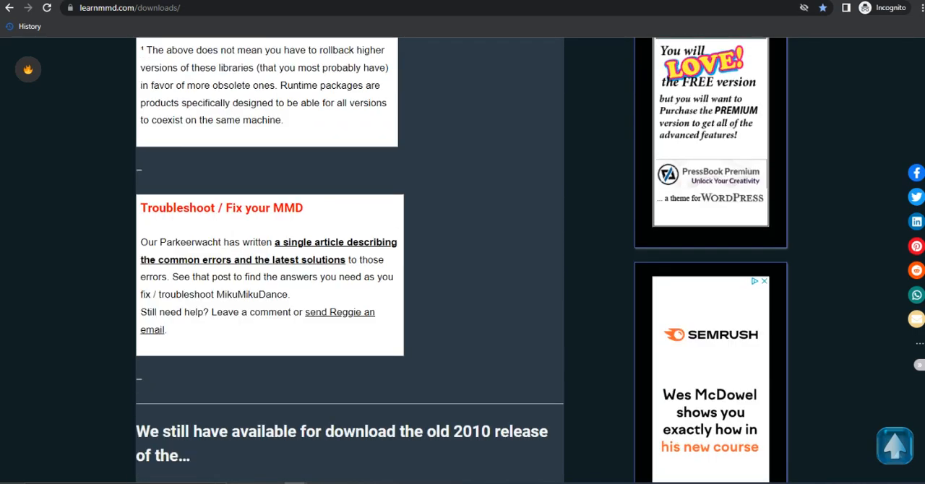
{"action": "scroll", "coordinate": [347, 261], "scroll_direction": "up", "scroll_amount": 3}
{"action": "scroll", "coordinate": [347, 261], "scroll_direction": "down", "scroll_amount": 4}
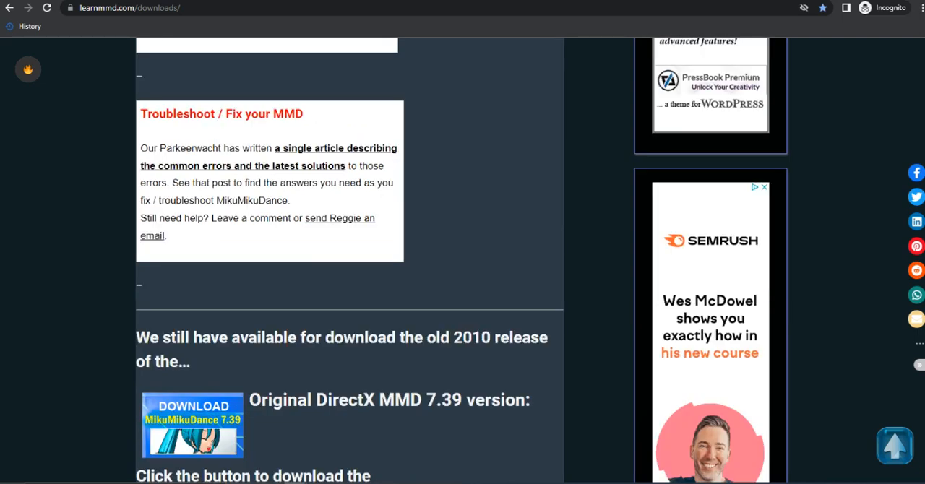
{"action": "scroll", "coordinate": [347, 260], "scroll_direction": "down", "scroll_amount": 4}
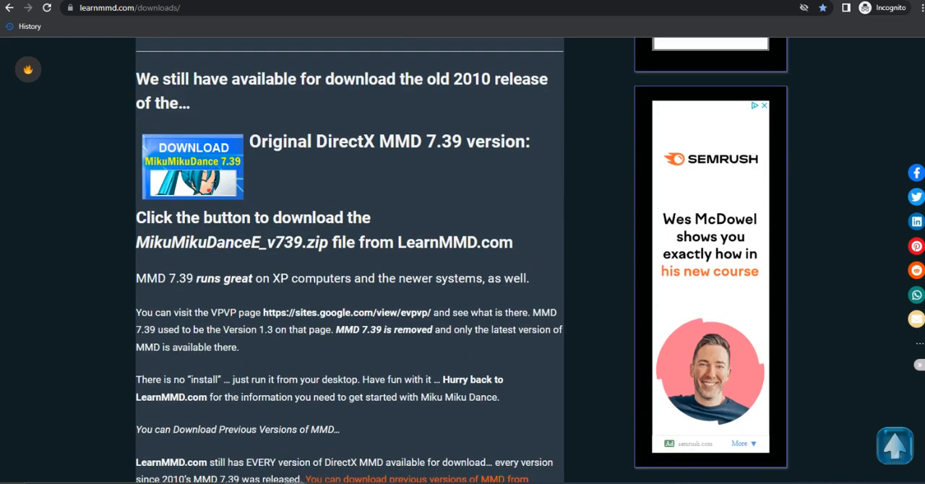
{"action": "scroll", "coordinate": [347, 260], "scroll_direction": "down", "scroll_amount": 6}
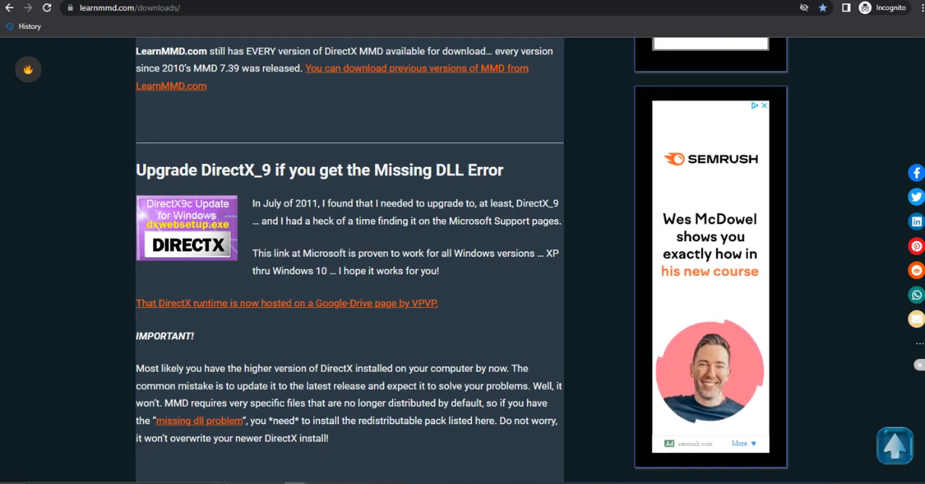
{"action": "scroll", "coordinate": [350, 260], "scroll_direction": "down", "scroll_amount": 4}
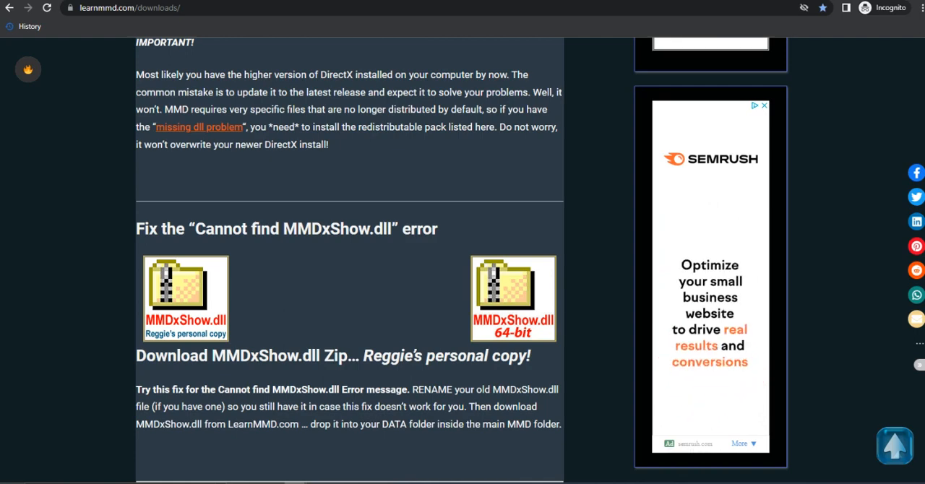
- Return to the latest version section and briefly highlight the regular and 64-bit MMD 9.32 downloads
{"action": "scroll", "coordinate": [349, 260], "scroll_direction": "up", "scroll_amount": 10}
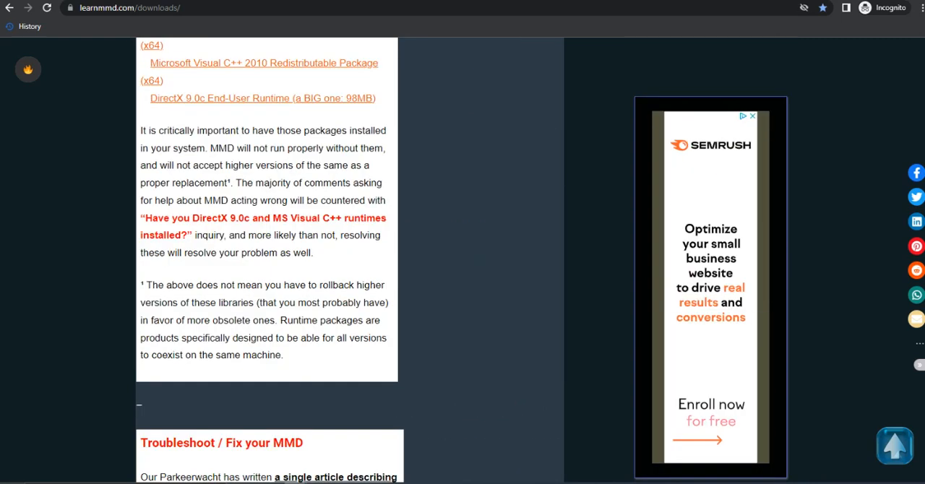
{"action": "scroll", "coordinate": [350, 260], "scroll_direction": "up", "scroll_amount": 10}
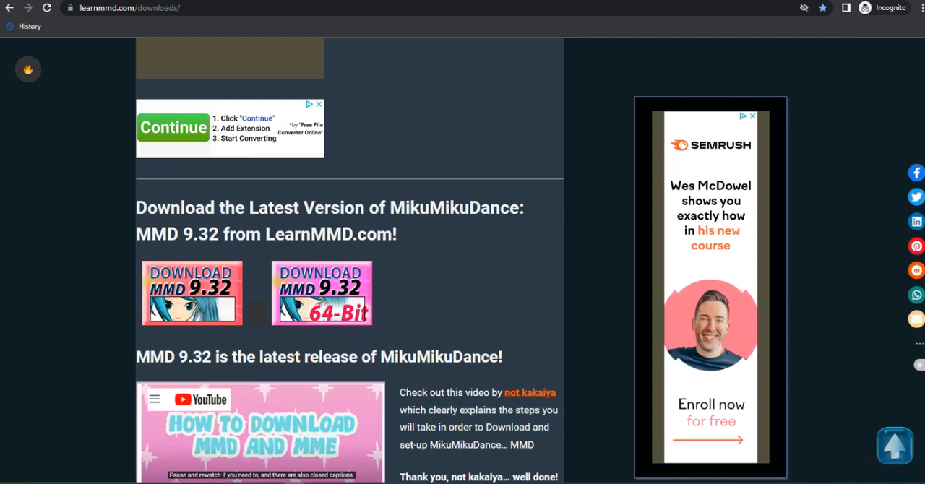
{"action": "left_click_drag", "start_coordinate": [396, 304], "coordinate": [140, 293]}
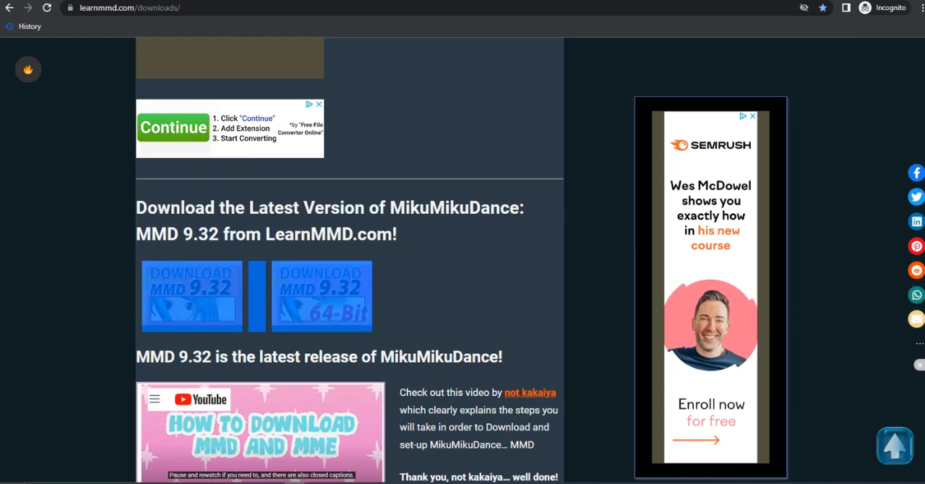
{"action": "left_click", "coordinate": [396, 303]}
{"action": "left_click_drag", "start_coordinate": [396, 304], "coordinate": [140, 293]}
{"action": "left_click", "coordinate": [396, 303]}
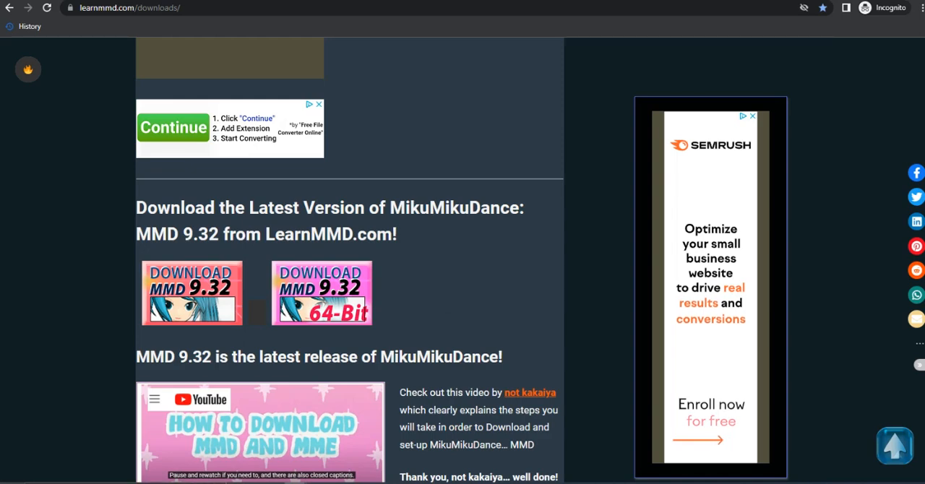
- Go over the MMD 9.32 zip links, required runtime packages and DirectX upgrade section once more
{"action": "scroll", "coordinate": [350, 261], "scroll_direction": "down", "scroll_amount": 3}
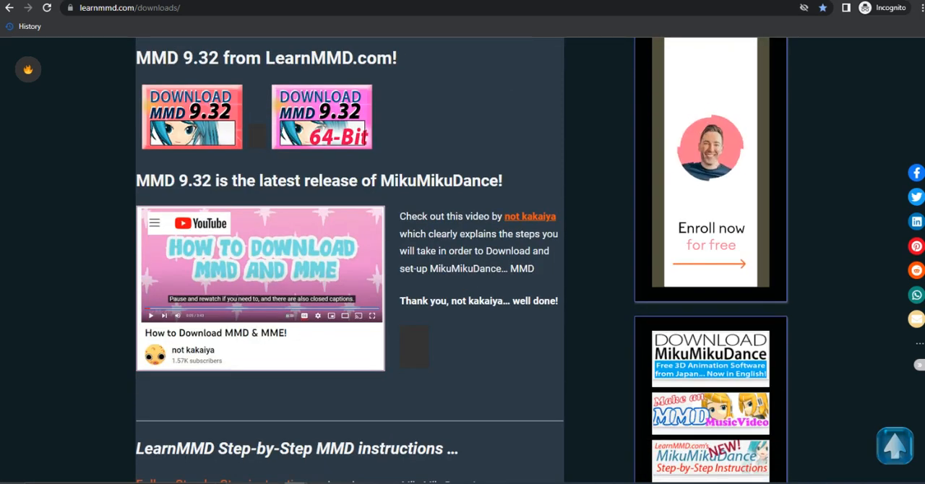
{"action": "scroll", "coordinate": [350, 260], "scroll_direction": "down", "scroll_amount": 6}
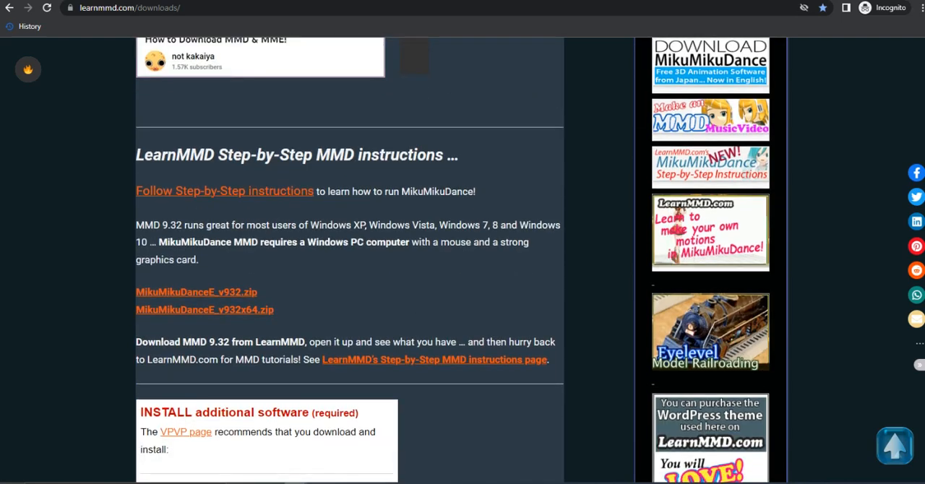
{"action": "scroll", "coordinate": [350, 260], "scroll_direction": "down", "scroll_amount": 2}
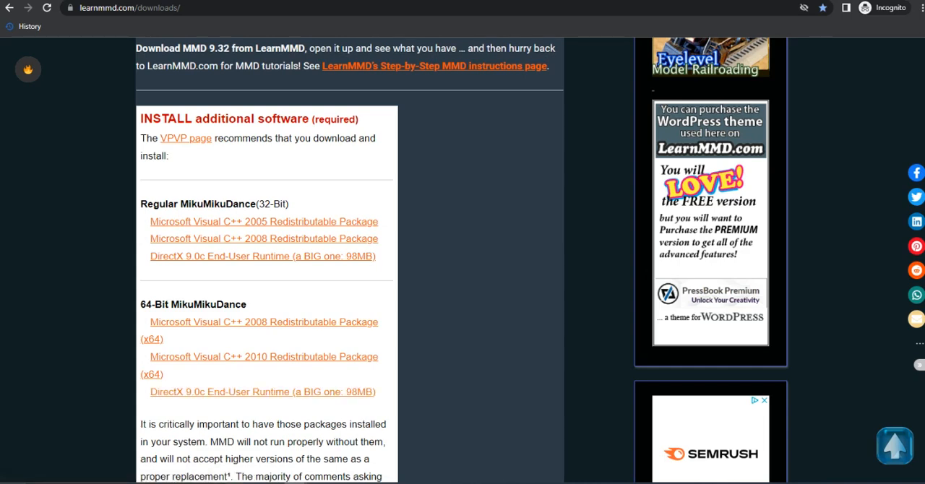
{"action": "mouse_move", "coordinate": [140, 118]}
{"action": "left_mouse_down"}
{"action": "mouse_move", "coordinate": [249, 305]}
{"action": "mouse_move", "coordinate": [382, 477]}
{"action": "mouse_move", "coordinate": [141, 119]}
{"action": "mouse_move", "coordinate": [313, 393]}
{"action": "mouse_move", "coordinate": [366, 424]}
{"action": "mouse_move", "coordinate": [150, 357]}
{"action": "mouse_move", "coordinate": [140, 119]}
{"action": "left_mouse_up"}
{"action": "scroll", "coordinate": [139, 405], "scroll_direction": "down", "scroll_amount": 4}
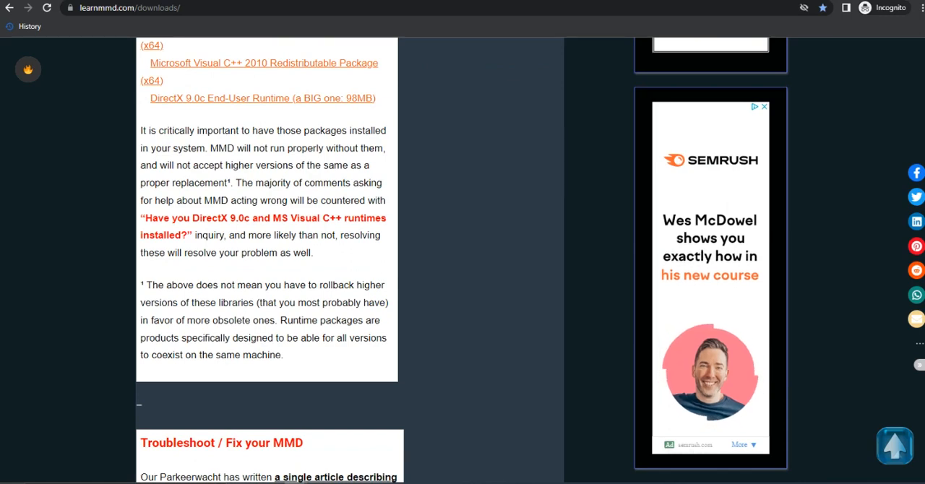
{"action": "scroll", "coordinate": [268, 253], "scroll_direction": "down", "scroll_amount": 1}
{"action": "scroll", "coordinate": [350, 260], "scroll_direction": "down", "scroll_amount": 10}
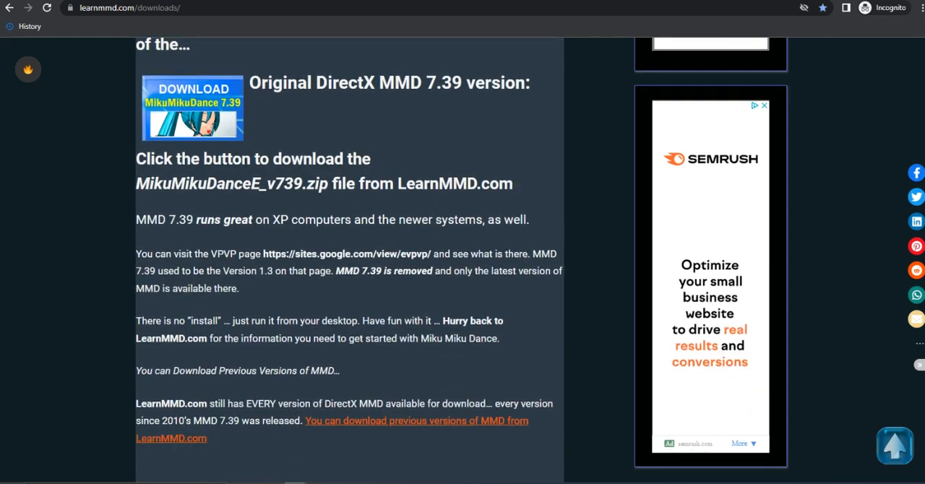
{"action": "scroll", "coordinate": [350, 260], "scroll_direction": "down", "scroll_amount": 6}
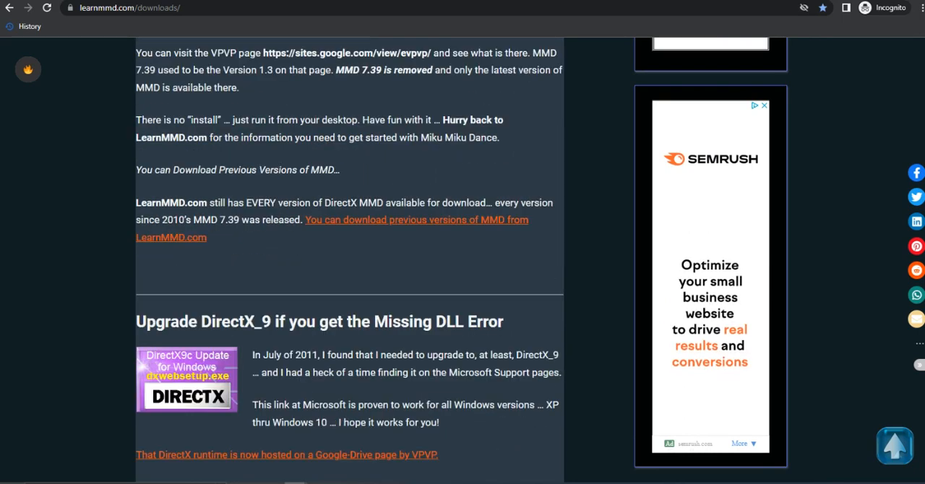
{"action": "scroll", "coordinate": [350, 261], "scroll_direction": "up", "scroll_amount": 1}
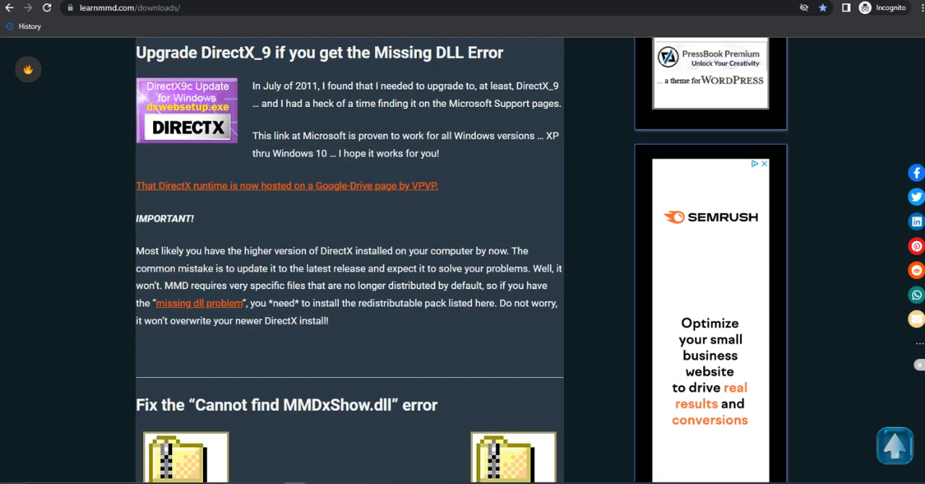
- Review the MMDxShow.dll fix, PMXE 0254f, MME v037, Mogg Face and Lips and Blender sections of the downloads page
{"action": "scroll", "coordinate": [350, 260], "scroll_direction": "down", "scroll_amount": 4}
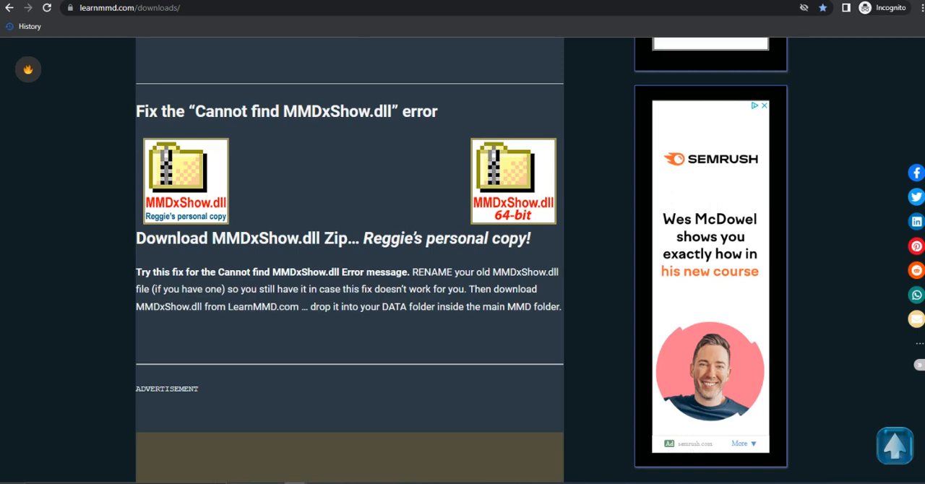
{"action": "scroll", "coordinate": [350, 260], "scroll_direction": "down", "scroll_amount": 10}
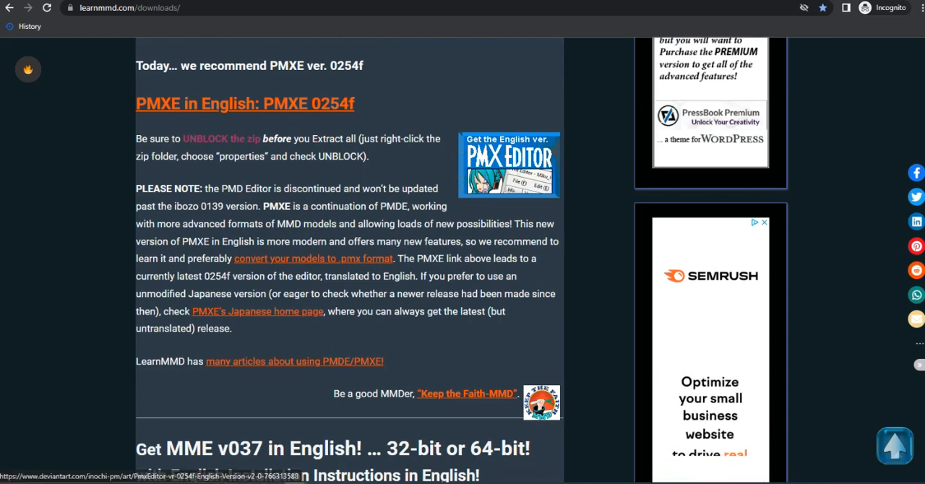
{"action": "scroll", "coordinate": [509, 141], "scroll_direction": "down", "scroll_amount": 1}
{"action": "scroll", "coordinate": [509, 140], "scroll_direction": "up", "scroll_amount": 1}
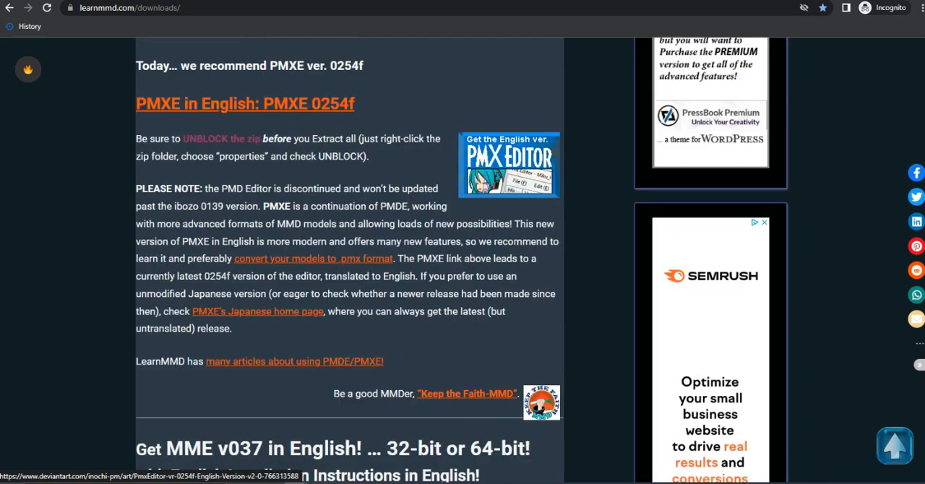
{"action": "scroll", "coordinate": [509, 144], "scroll_direction": "down", "scroll_amount": 5}
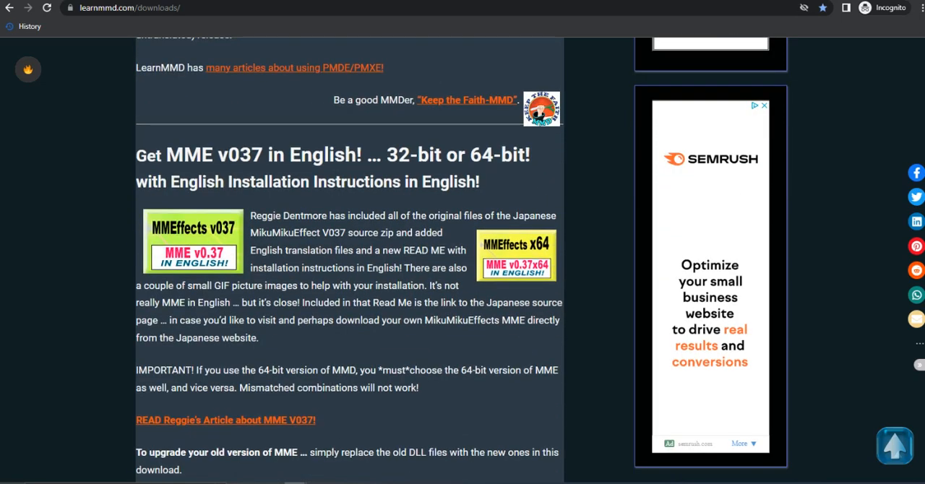
{"action": "scroll", "coordinate": [350, 261], "scroll_direction": "down", "scroll_amount": 5}
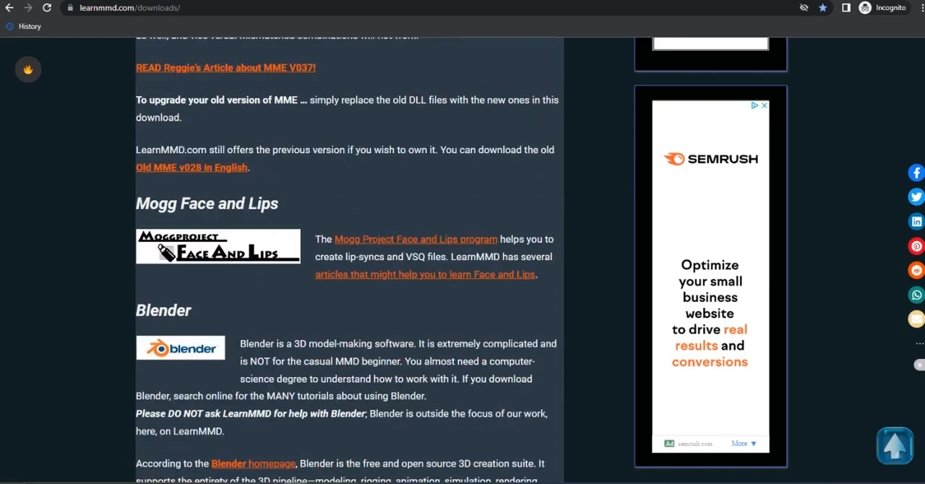
- Visit the MMD Tools for Blender repository linked in the Blender section and show its code download options
{"action": "scroll", "coordinate": [350, 260], "scroll_direction": "down", "scroll_amount": 6}
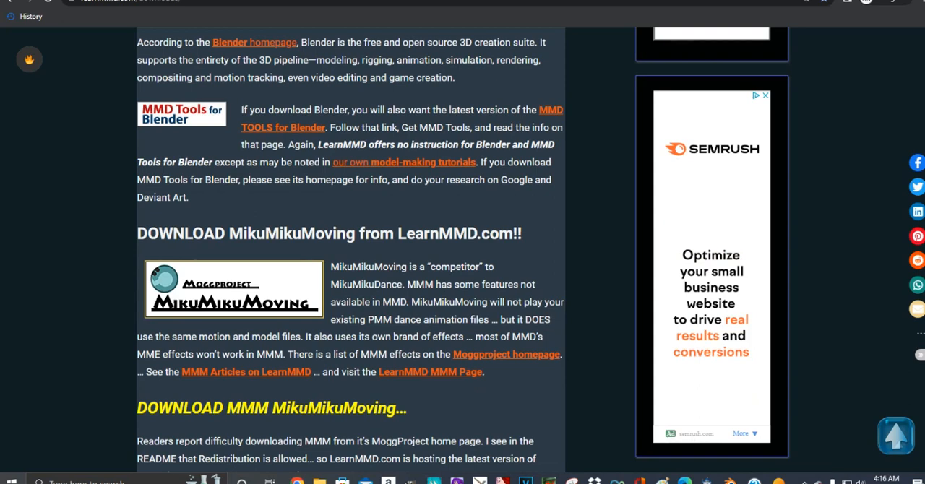
{"action": "left_click", "coordinate": [283, 128]}
{"action": "scroll", "coordinate": [463, 250], "scroll_direction": "up", "scroll_amount": 1}
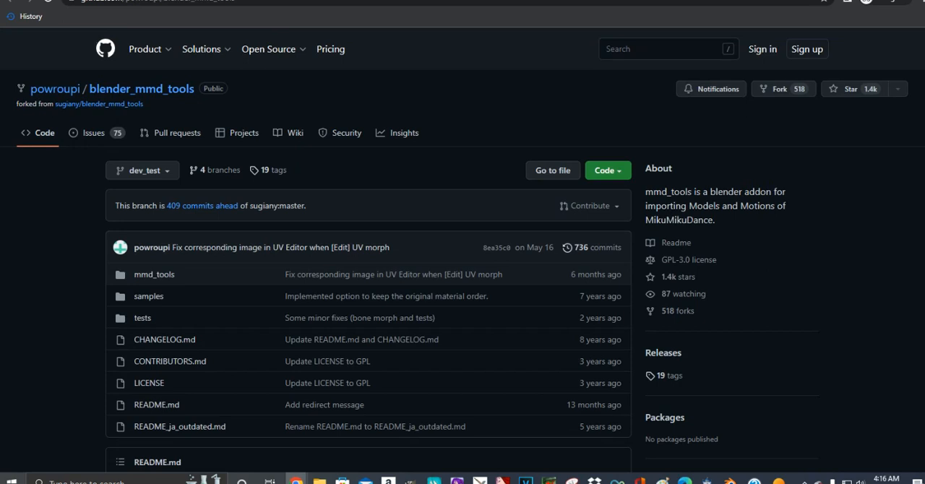
{"action": "left_click", "coordinate": [607, 170]}
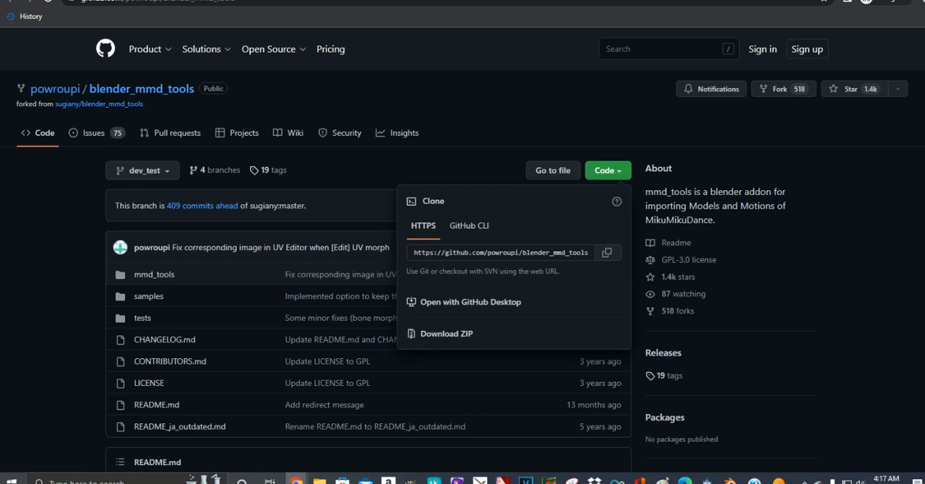
- Return to the LearnMMD downloads page and open the MMD Tools for Blender link in a new tab
{"action": "key", "text": "ctrl+shift+Tab"}
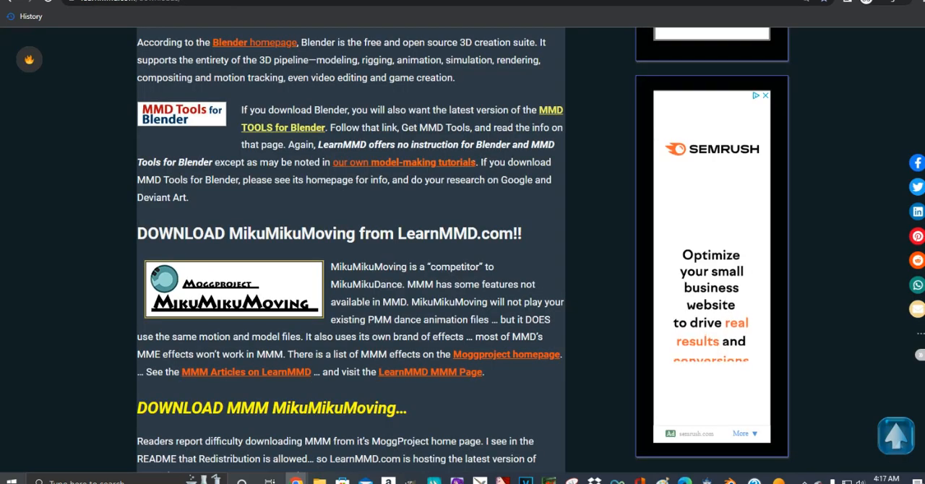
{"action": "right_click", "coordinate": [547, 110]}
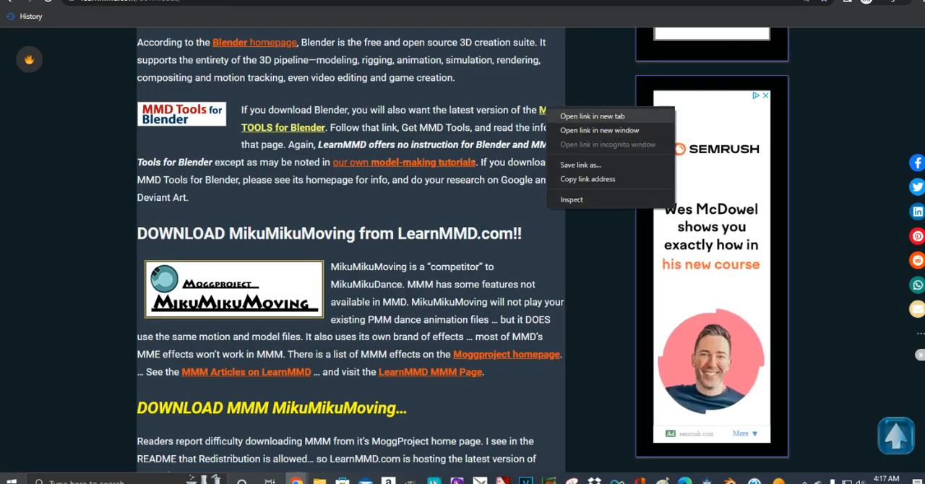
{"action": "left_click", "coordinate": [593, 117]}
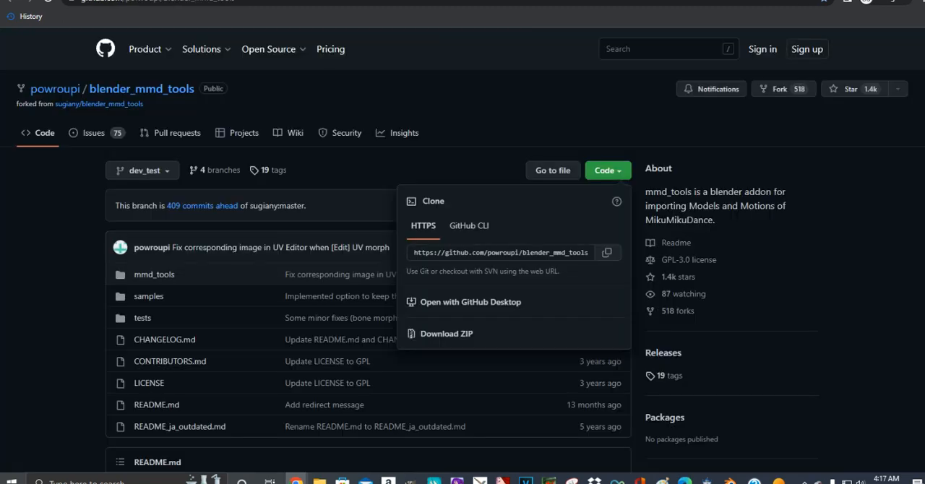
{"action": "left_click", "coordinate": [434, 101]}
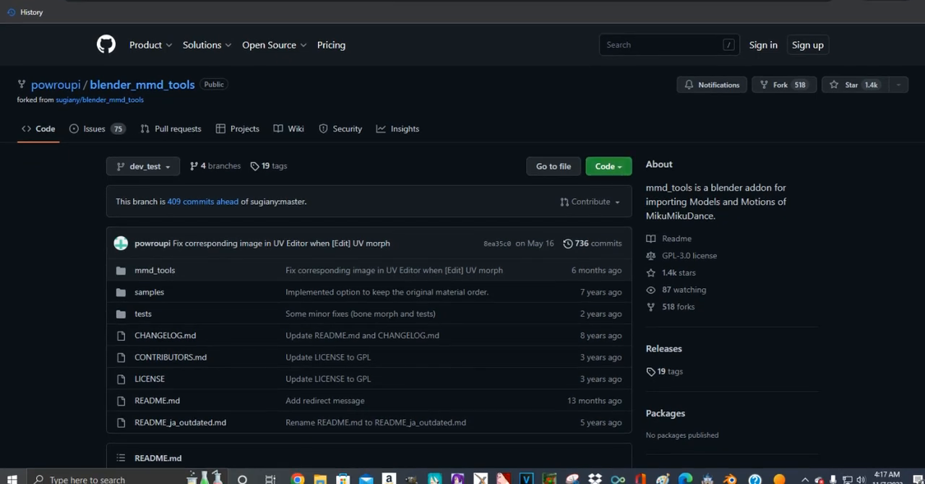
- Download the blender_mmd_tools repository from GitHub as a ZIP
{"action": "left_click", "coordinate": [609, 166]}
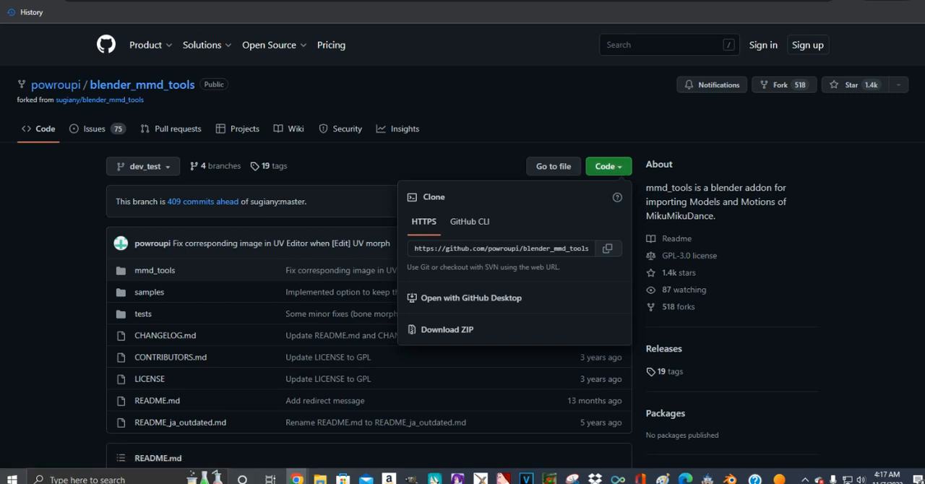
{"action": "left_click", "coordinate": [609, 166]}
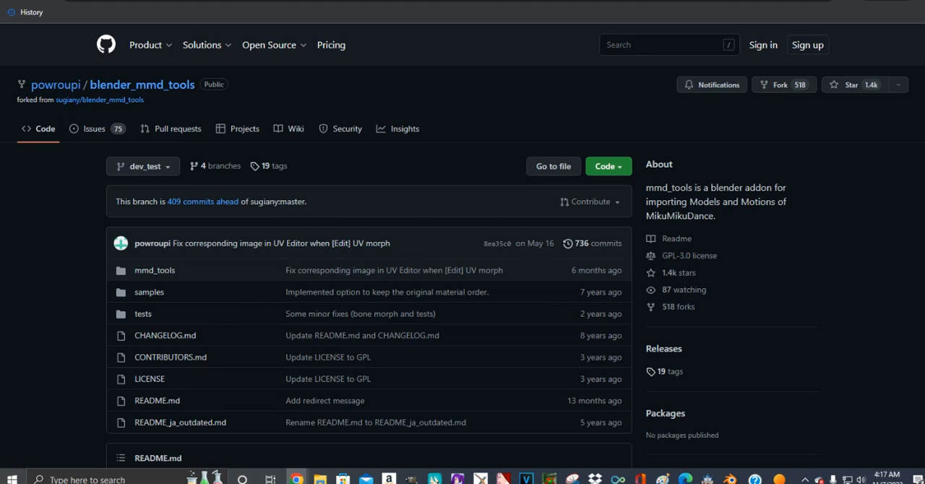
{"action": "left_click", "coordinate": [608, 166]}
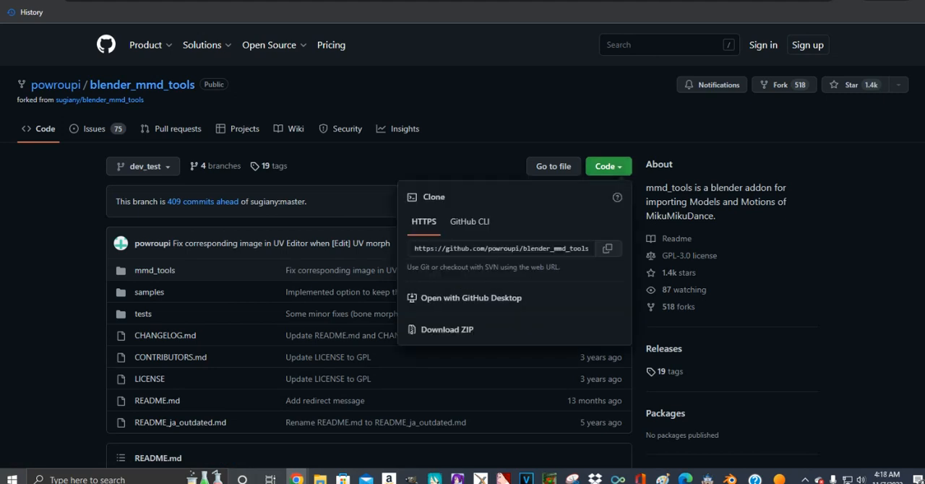
{"action": "left_click", "coordinate": [447, 330]}
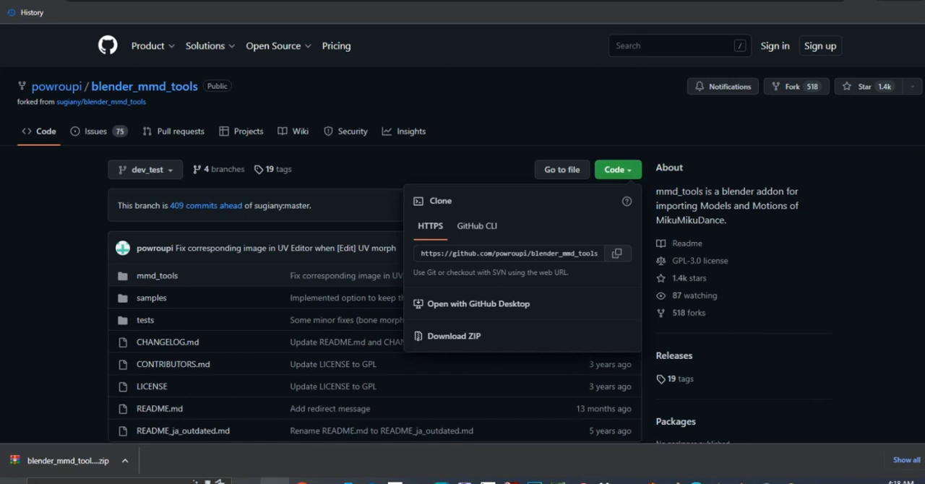
- Switch to the other Chrome window and bring up the Google results for "mmd Splatoon model"
{"action": "mouse_move", "coordinate": [291, 482]}
{"action": "left_mouse_down"}
{"action": "mouse_move", "coordinate": [297, 470]}
{"action": "mouse_move", "coordinate": [306, 483]}
{"action": "left_mouse_up"}
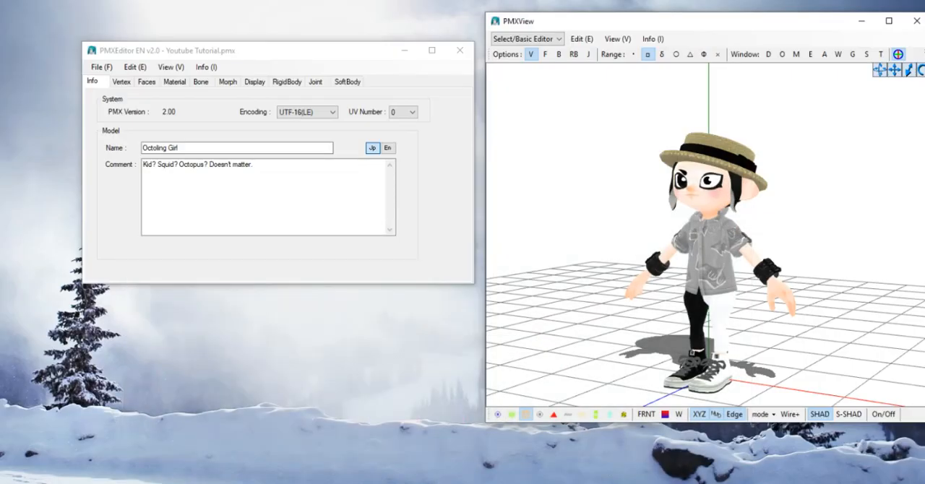
{"action": "left_click", "coordinate": [309, 483]}
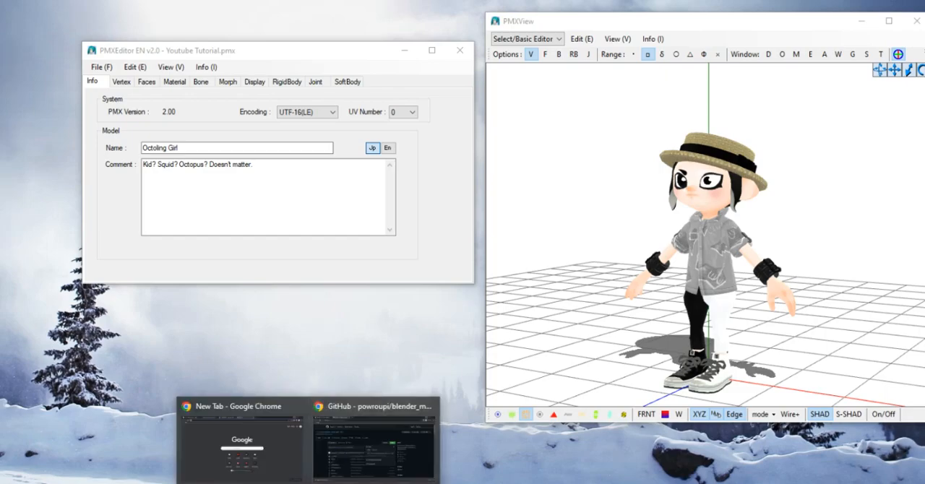
{"action": "left_click", "coordinate": [242, 446]}
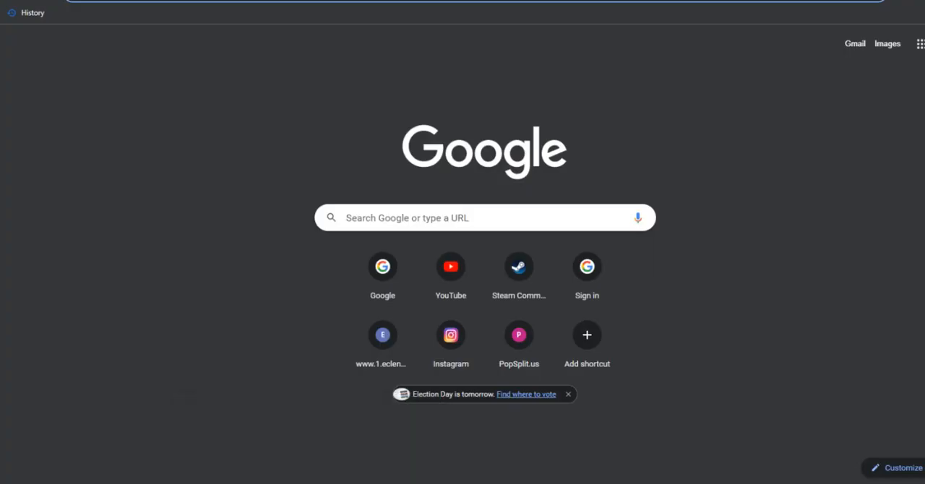
{"action": "key", "text": "ctrl+Tab"}
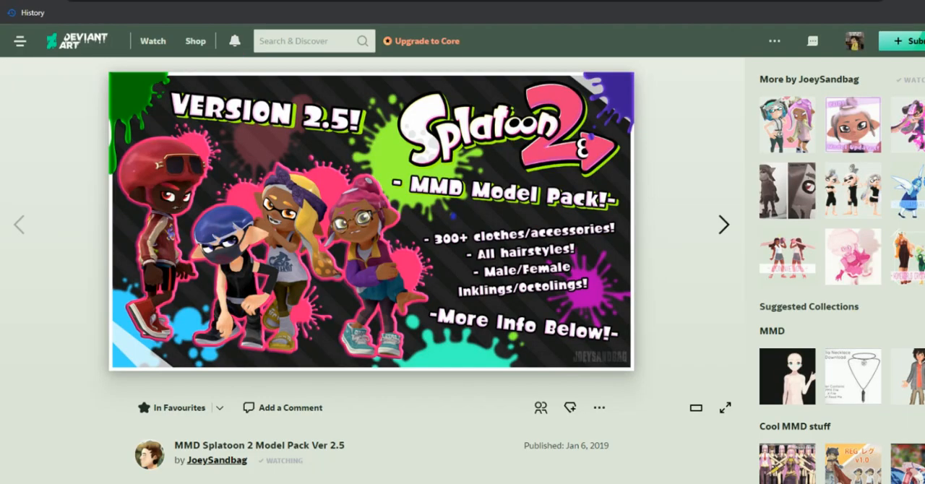
{"action": "key", "text": "ctrl+Tab"}
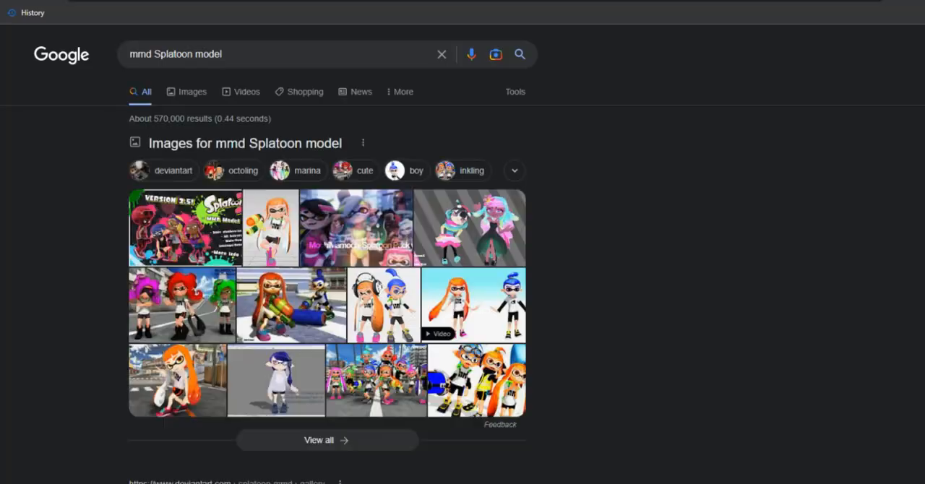
- Find the DeviantArt result "MMD Splatoon 2 Model Pack Ver 2.5" in the search results and open it
{"action": "scroll", "coordinate": [462, 253], "scroll_direction": "down", "scroll_amount": 6}
{"action": "scroll", "coordinate": [463, 253], "scroll_direction": "up", "scroll_amount": 4}
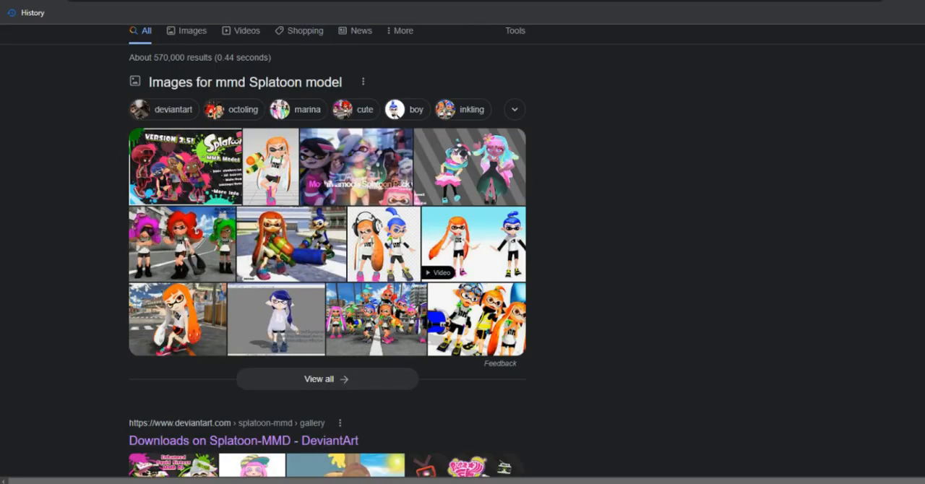
{"action": "scroll", "coordinate": [463, 253], "scroll_direction": "up", "scroll_amount": 1}
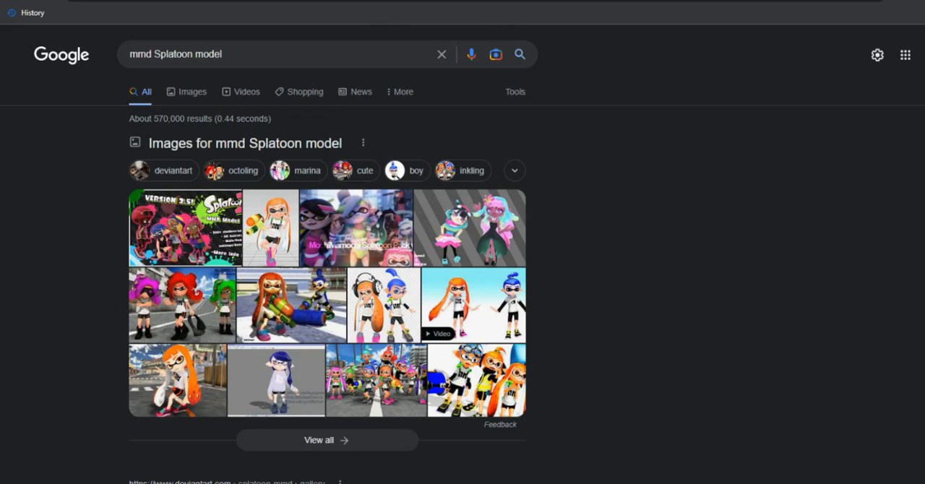
{"action": "scroll", "coordinate": [463, 253], "scroll_direction": "down", "scroll_amount": 4}
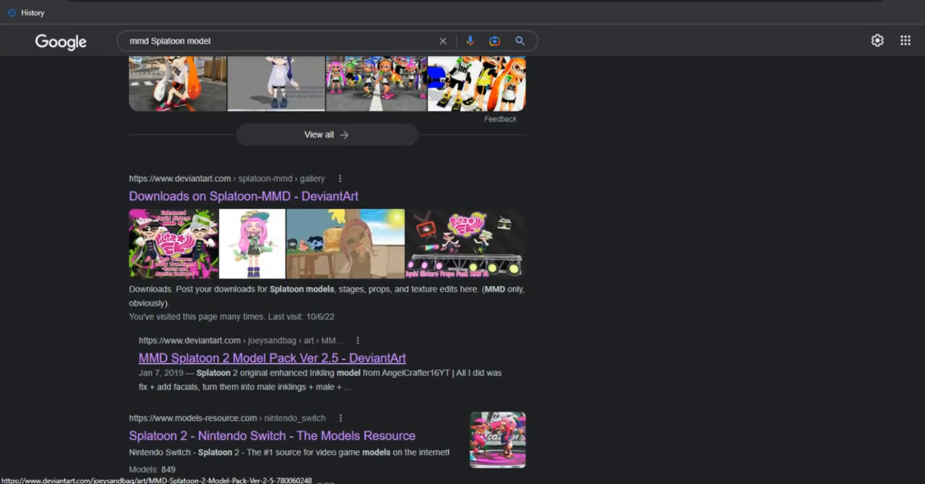
{"action": "left_click", "coordinate": [272, 359]}
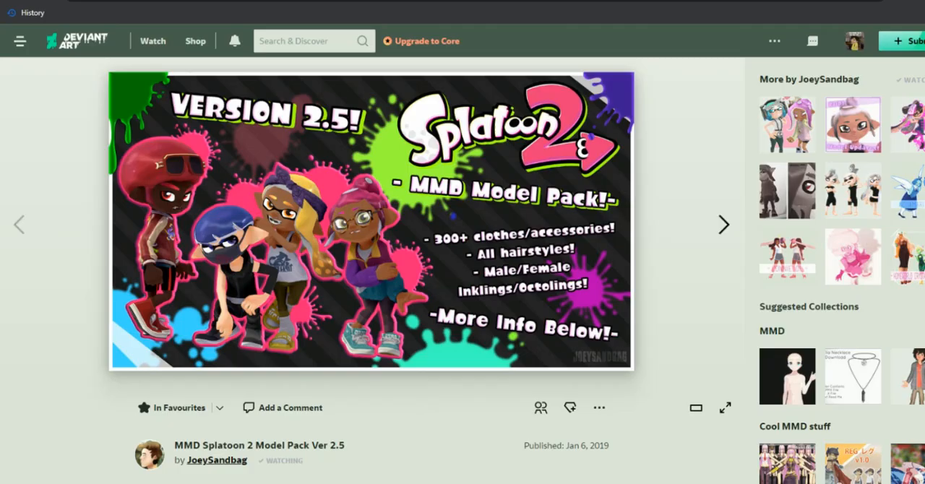
- Examine the Splatoon 2 model pack's description, including its what's-new notes and information on the included content
{"action": "scroll", "coordinate": [372, 246], "scroll_direction": "down", "scroll_amount": 1}
{"action": "scroll", "coordinate": [372, 245], "scroll_direction": "up", "scroll_amount": 1}
{"action": "scroll", "coordinate": [599, 408], "scroll_direction": "down", "scroll_amount": 5}
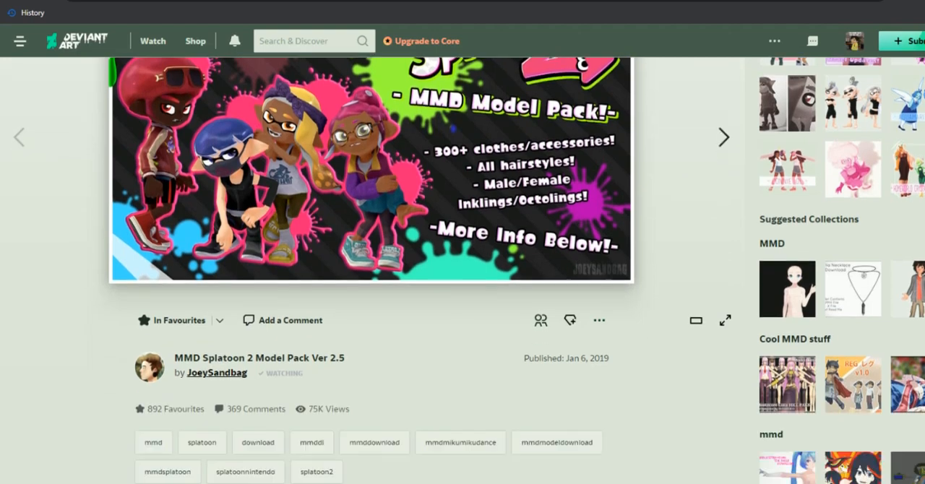
{"action": "scroll", "coordinate": [599, 161], "scroll_direction": "up", "scroll_amount": 1}
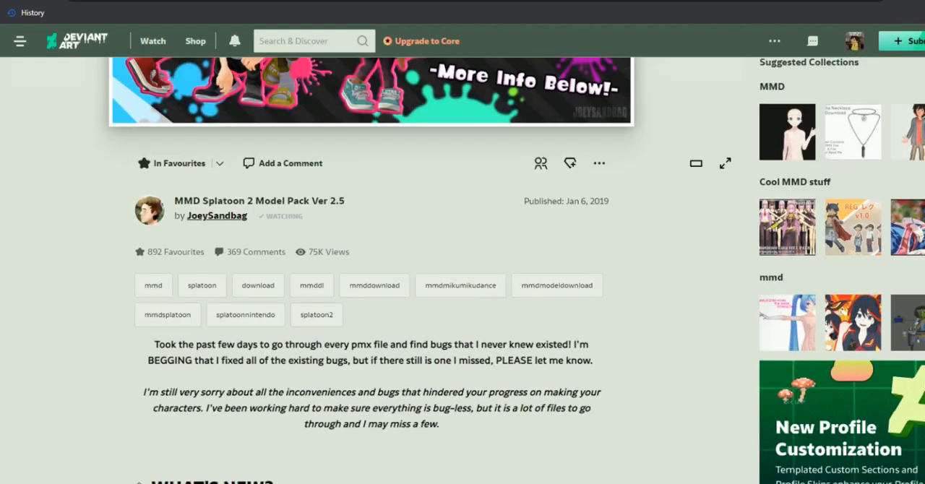
{"action": "scroll", "coordinate": [599, 161], "scroll_direction": "down", "scroll_amount": 4}
{"action": "scroll", "coordinate": [463, 271], "scroll_direction": "down", "scroll_amount": 3}
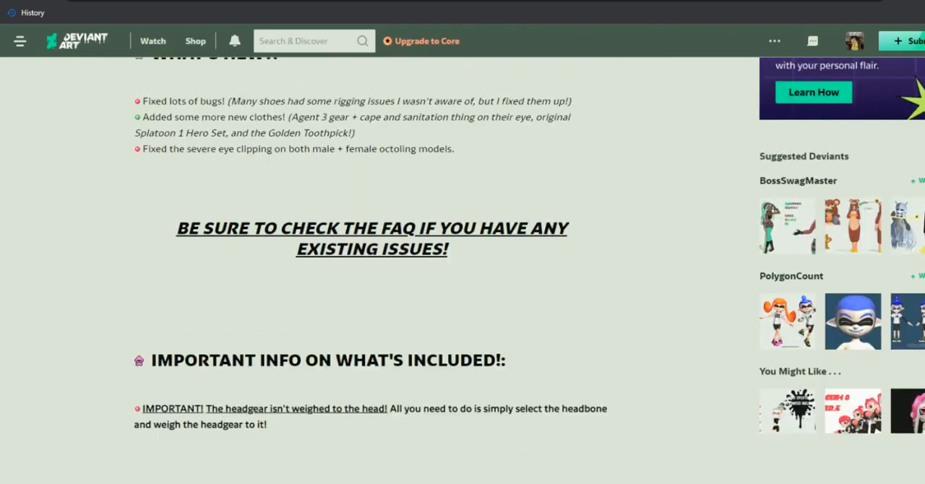
{"action": "scroll", "coordinate": [463, 270], "scroll_direction": "up", "scroll_amount": 3}
{"action": "scroll", "coordinate": [463, 270], "scroll_direction": "down", "scroll_amount": 14}
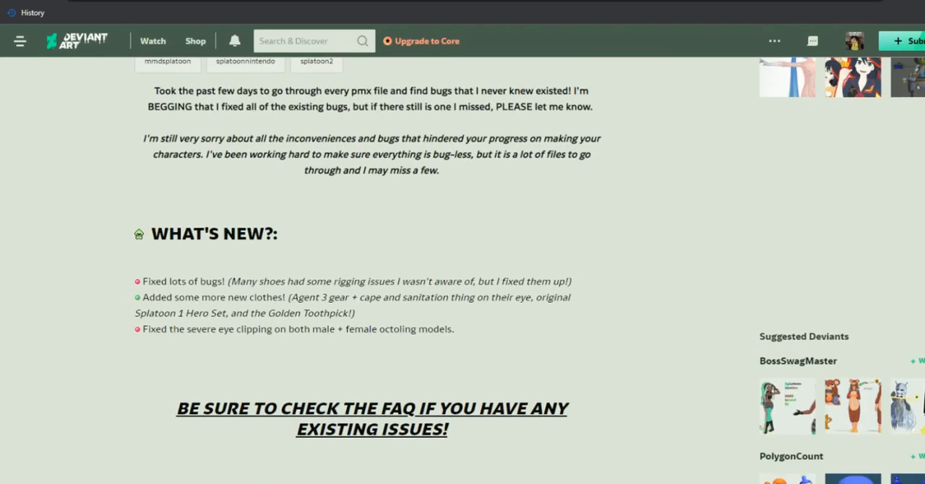
- Open the model pack's MEGA folder from the download link in its description, and bring PMXView to the front
{"action": "scroll", "coordinate": [463, 270], "scroll_direction": "down", "scroll_amount": 5}
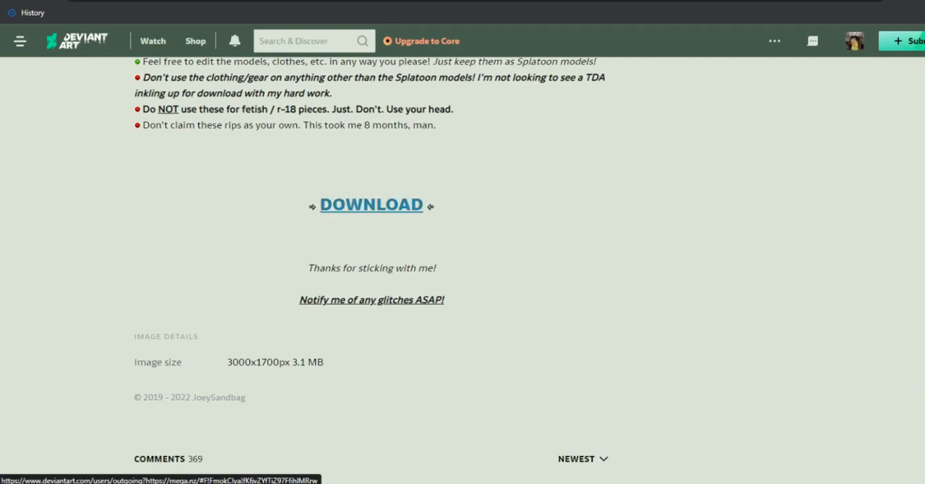
{"action": "right_click", "coordinate": [389, 205]}
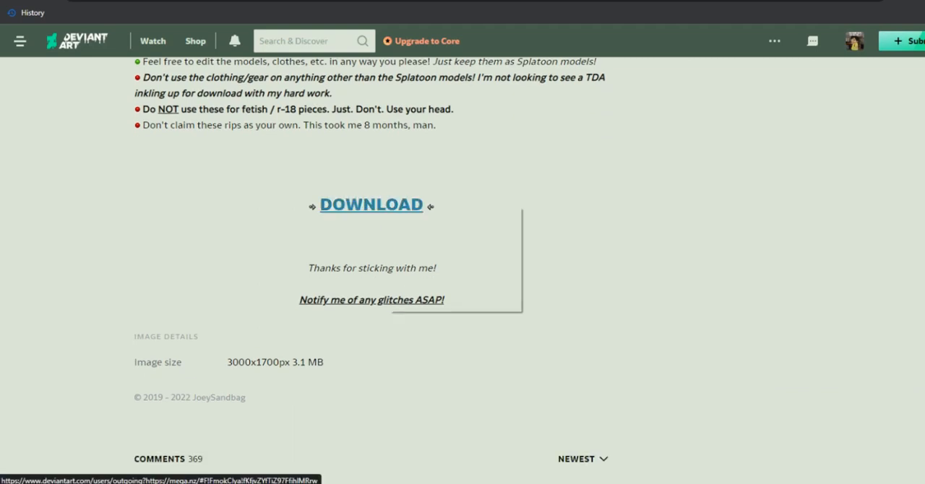
{"action": "left_click", "coordinate": [434, 215]}
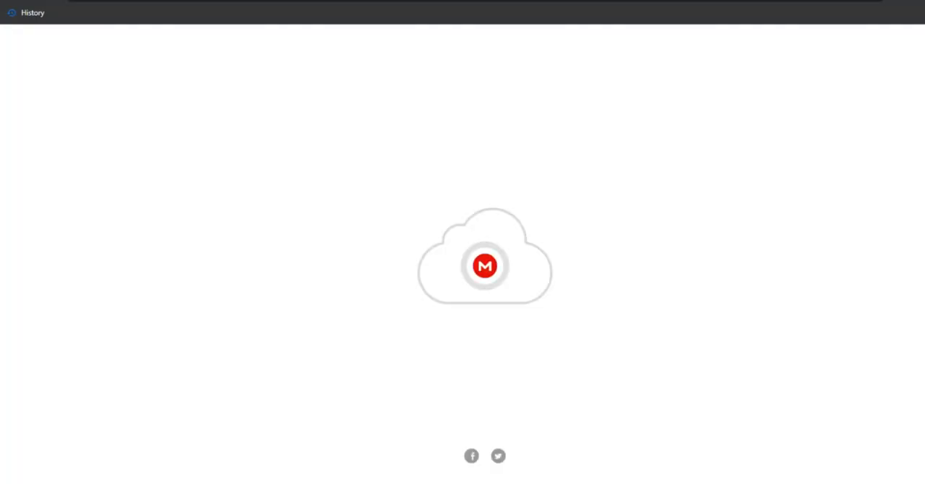
{"action": "key", "text": "ctrl+w"}
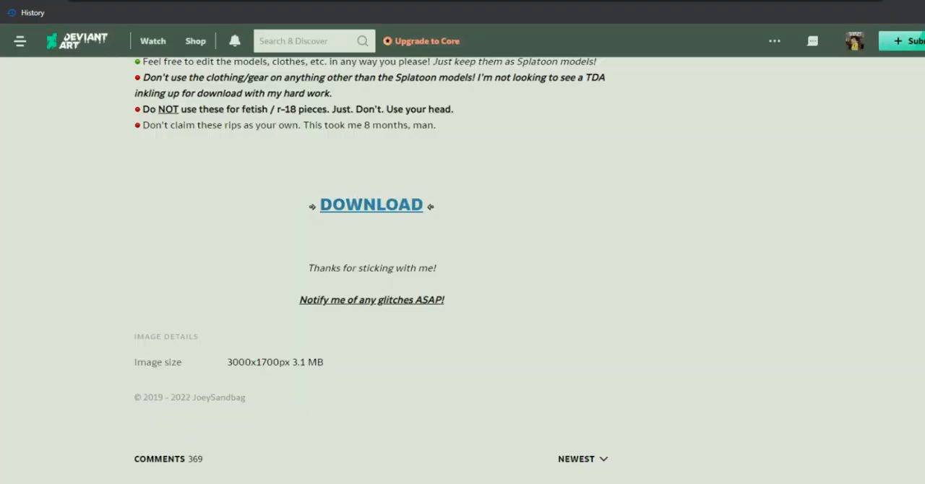
{"action": "left_click", "coordinate": [371, 204]}
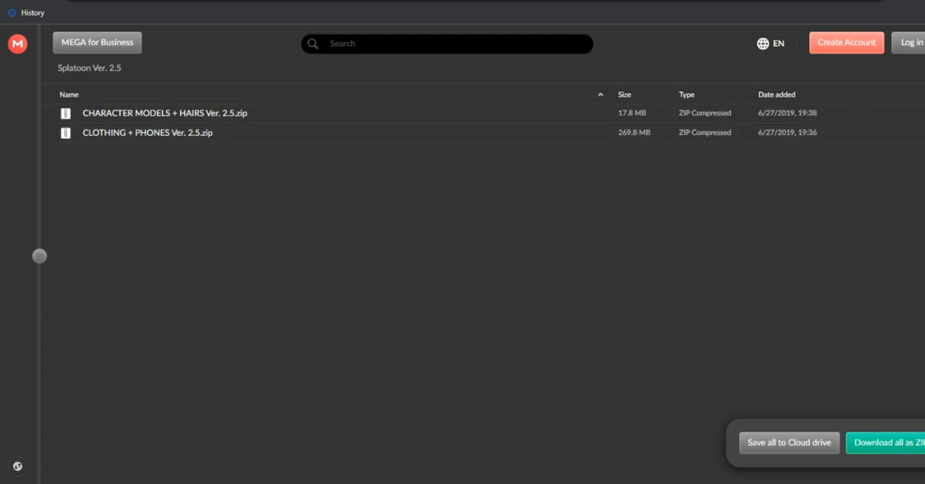
{"action": "left_click", "coordinate": [538, 442]}
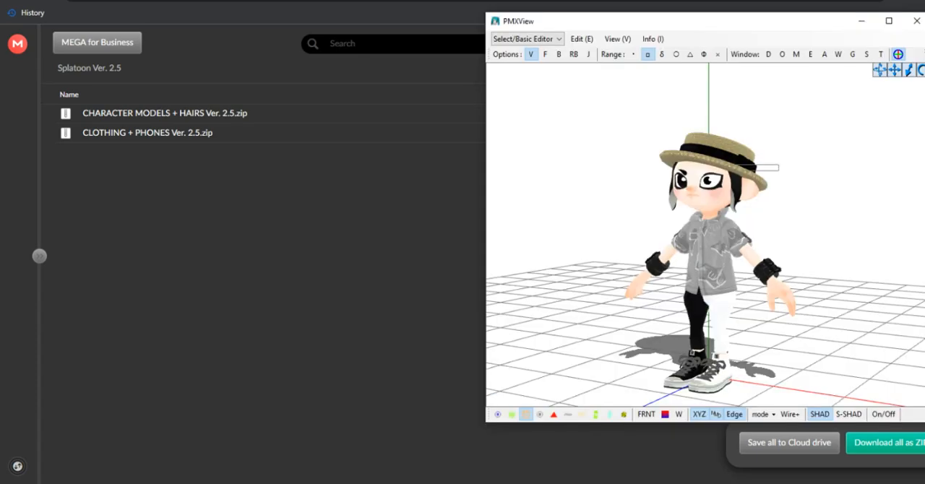
- Minimize the PMXView and PMXEditor windows to clear the desktop
{"action": "right_click_drag", "start_coordinate": [736, 155], "coordinate": [762, 156]}
{"action": "left_click", "coordinate": [862, 21]}
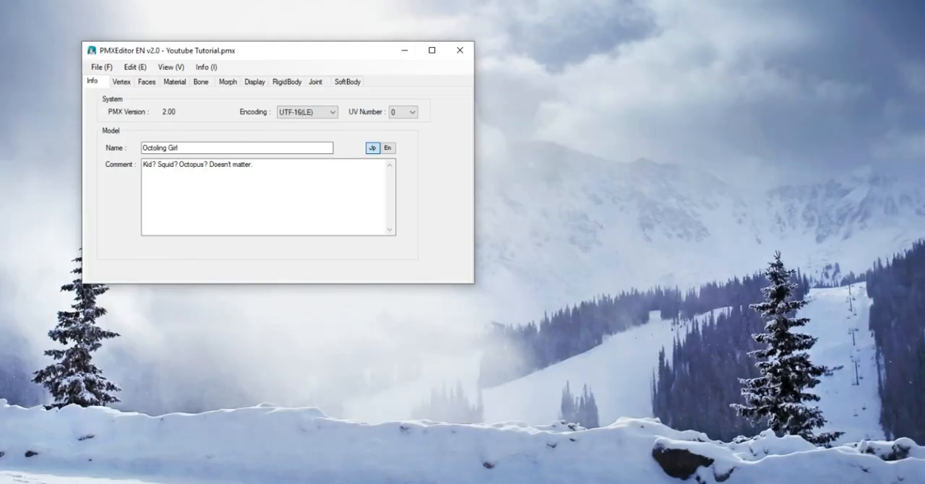
{"action": "left_click", "coordinate": [405, 51]}
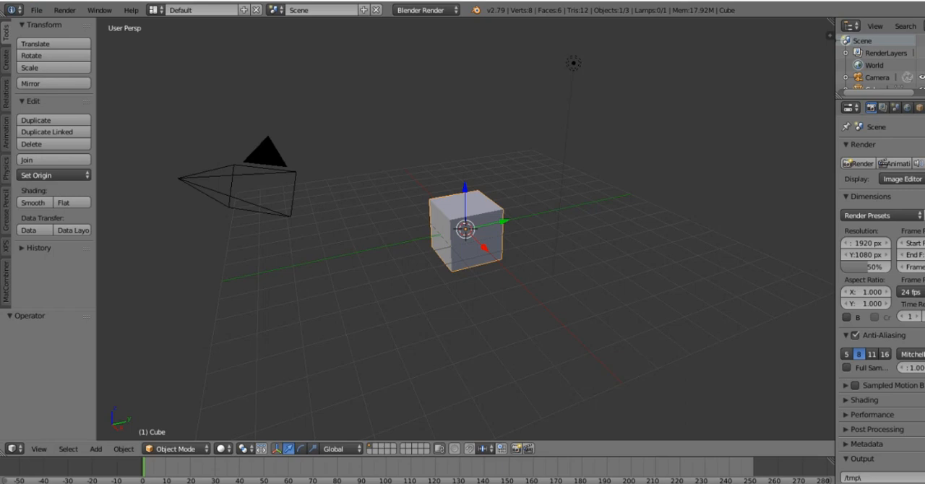
- Switch to Blender and look up its available import formats
{"action": "left_click", "coordinate": [36, 10]}
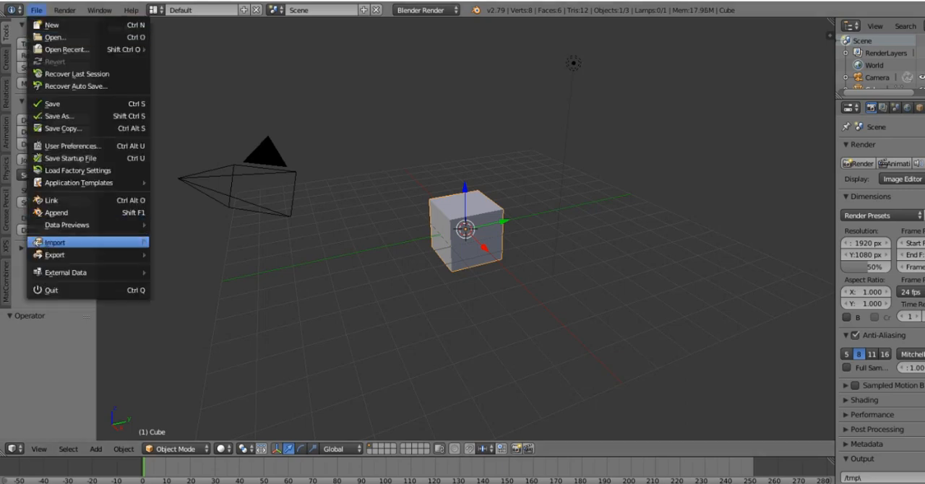
{"action": "left_click", "coordinate": [88, 243]}
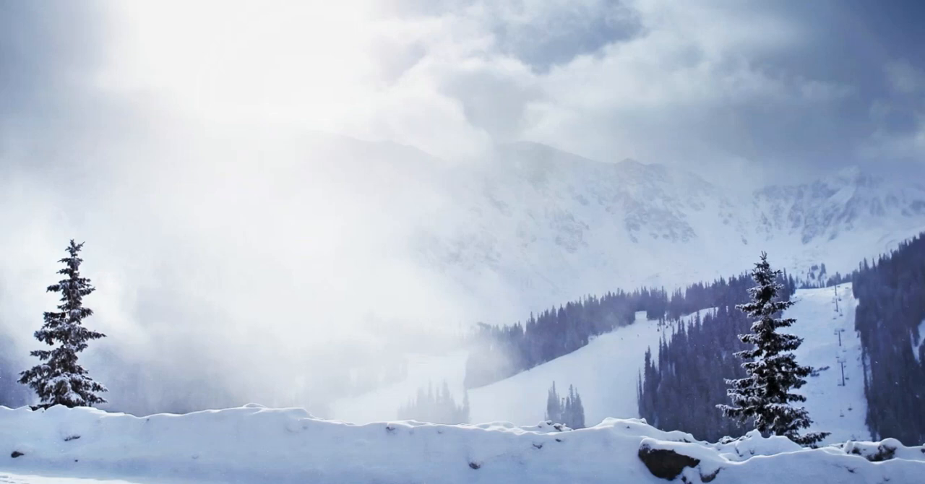
- Bring up the Chrome window with the blender_mmd_tools GitHub page and check its download options
{"action": "mouse_move", "coordinate": [318, 483]}
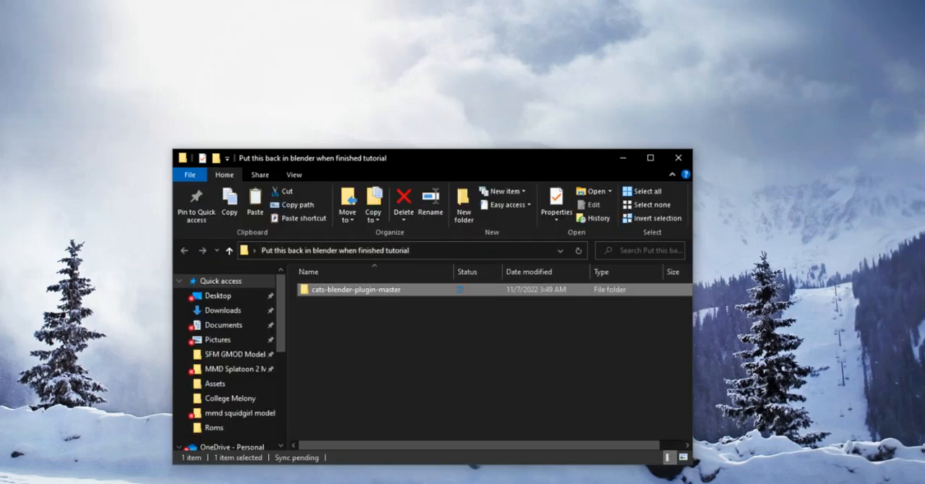
{"action": "left_click", "coordinate": [294, 483]}
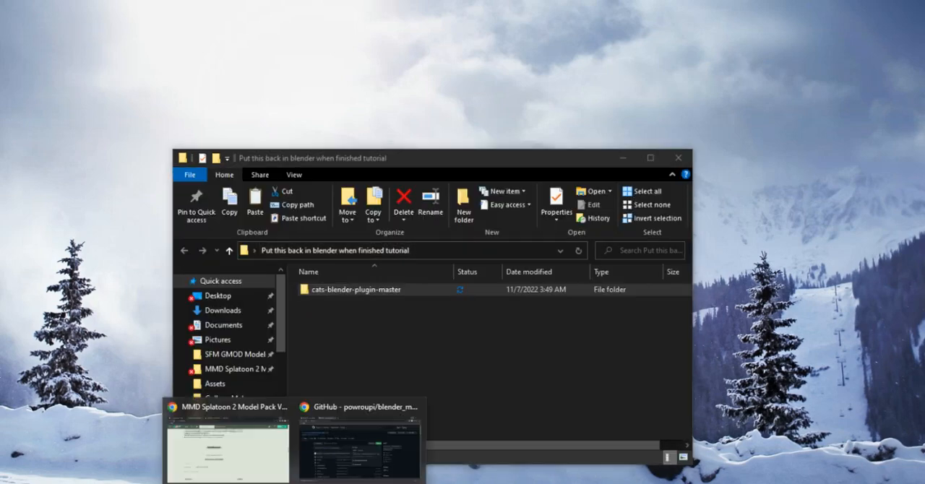
{"action": "left_click", "coordinate": [360, 438]}
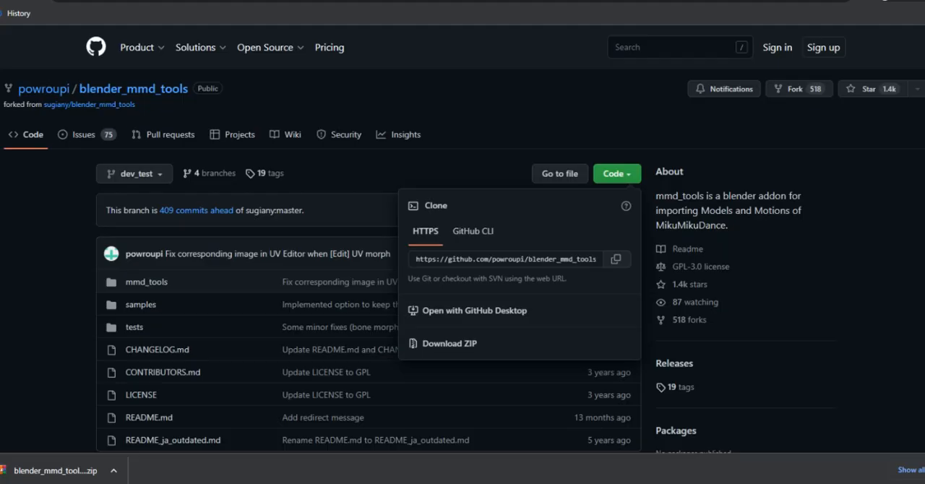
{"action": "left_click", "coordinate": [333, 315]}
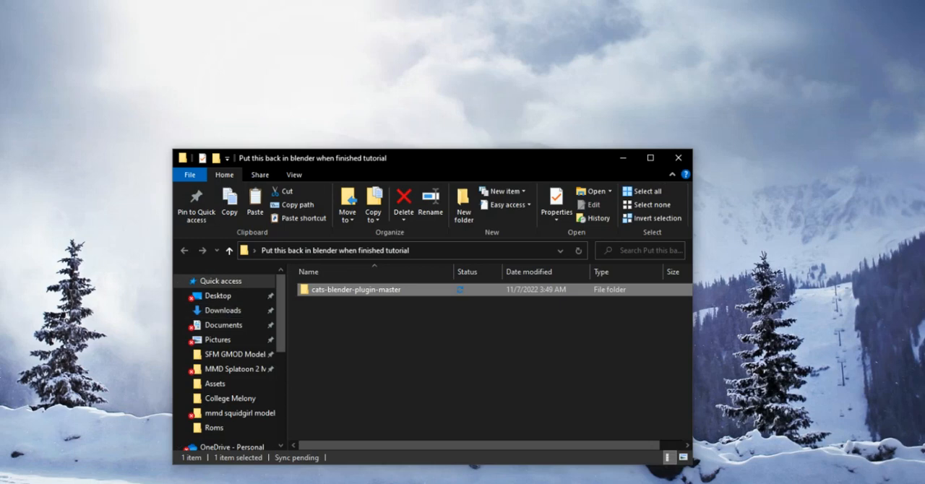
- Bring up the addons folder window and retrace its path from blender-2.79-windows64 through 2.79 and scripts to addons
{"action": "left_click", "coordinate": [318, 483]}
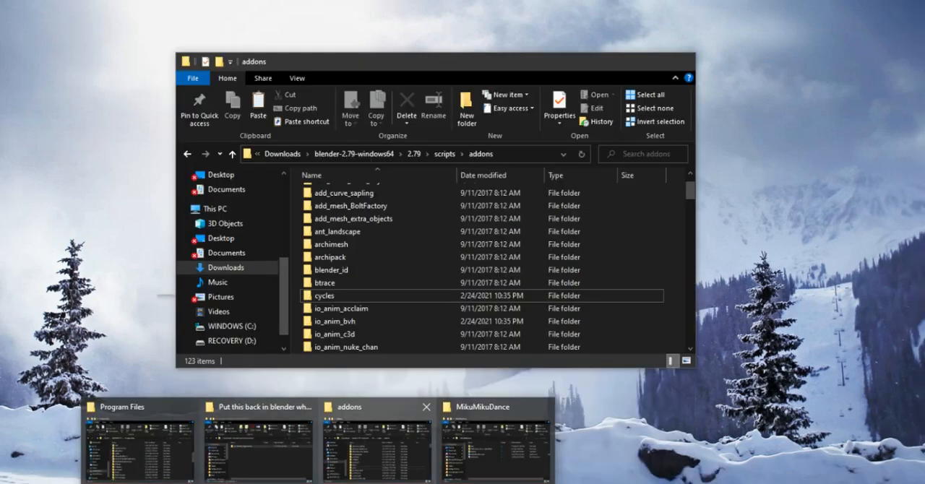
{"action": "left_click", "coordinate": [379, 444]}
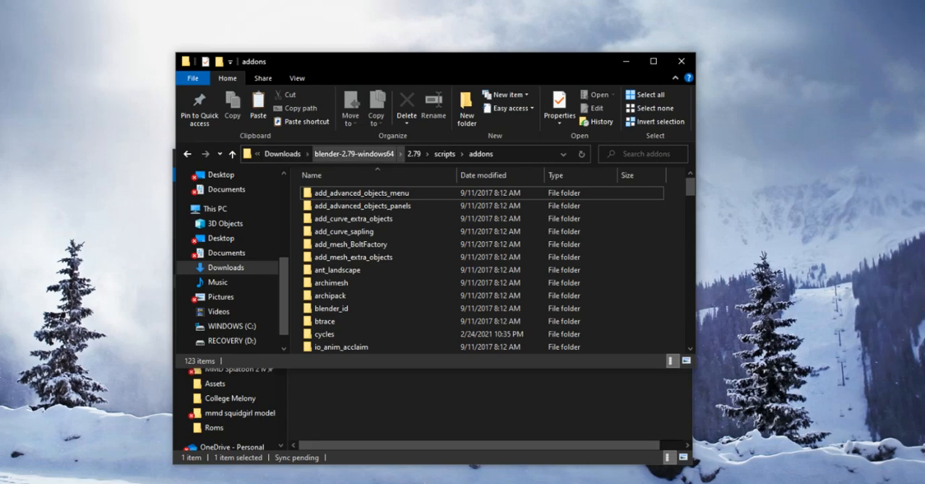
{"action": "left_click", "coordinate": [355, 154]}
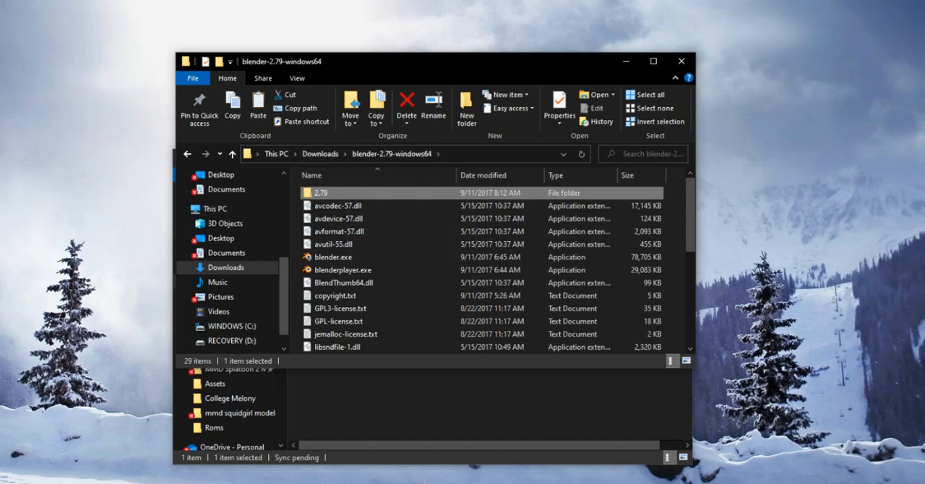
{"action": "double_click", "coordinate": [321, 193]}
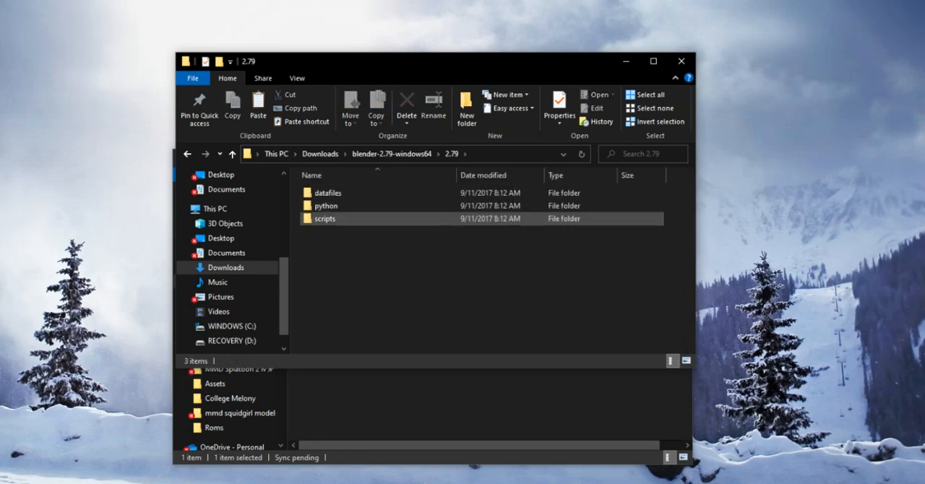
{"action": "left_click", "coordinate": [326, 219]}
{"action": "double_click", "coordinate": [325, 218]}
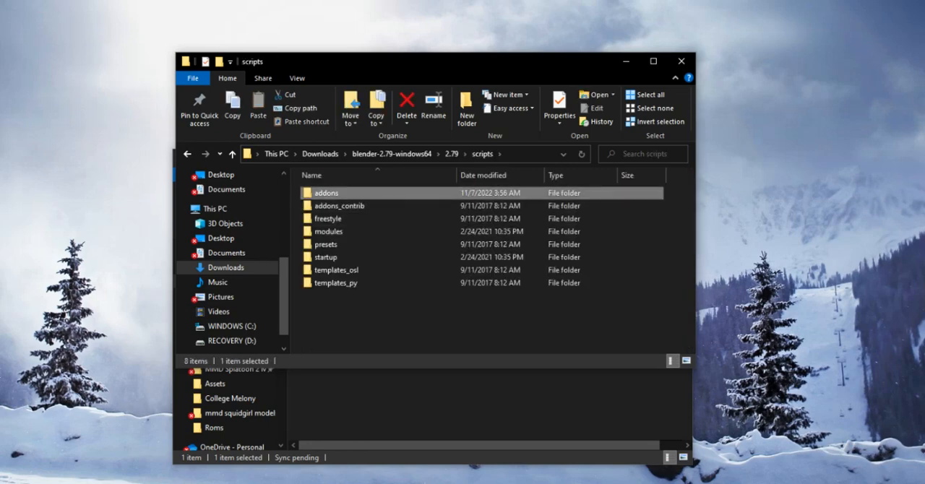
{"action": "double_click", "coordinate": [324, 193]}
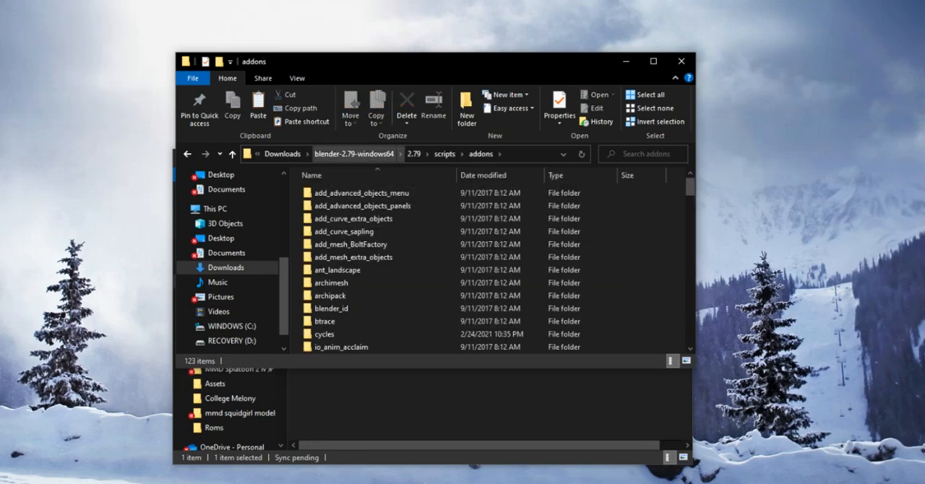
- Walk through the path from blender-2.79-windows64 to the addons folder again and look over the add-on folders it contains
{"action": "left_click", "coordinate": [414, 154]}
{"action": "left_click", "coordinate": [392, 154]}
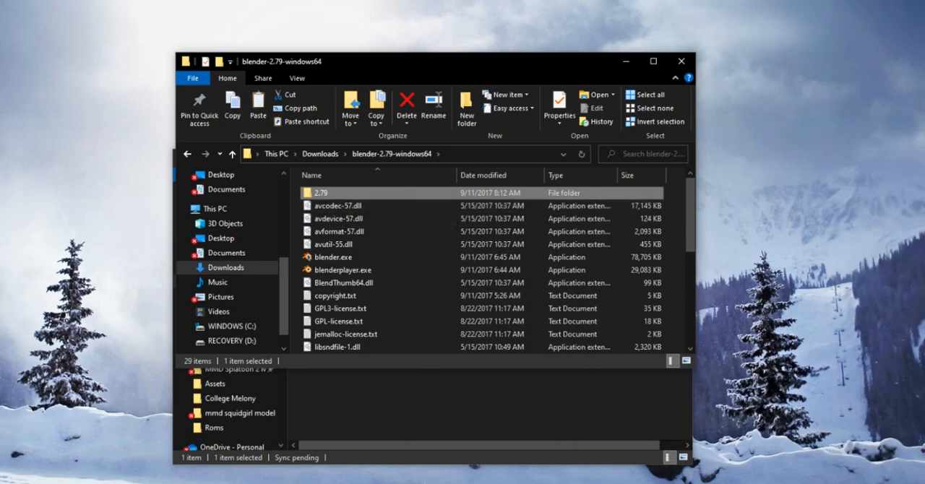
{"action": "double_click", "coordinate": [318, 193]}
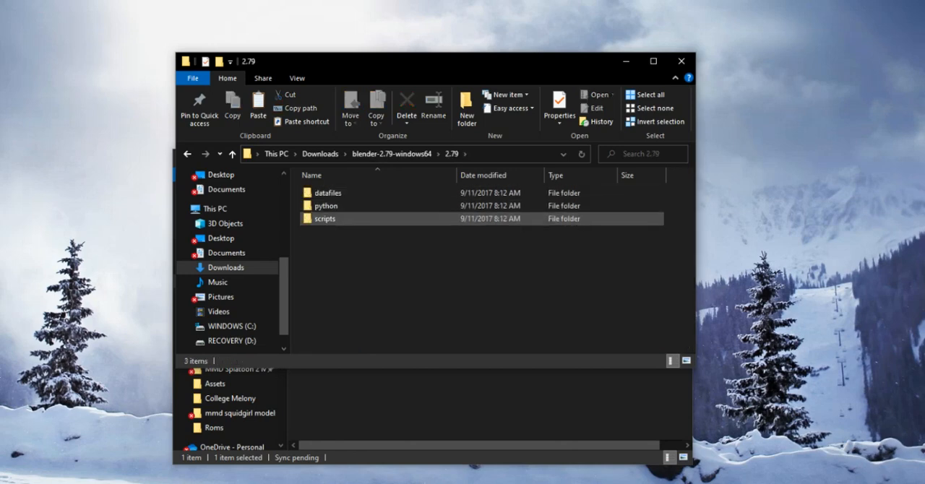
{"action": "double_click", "coordinate": [324, 219]}
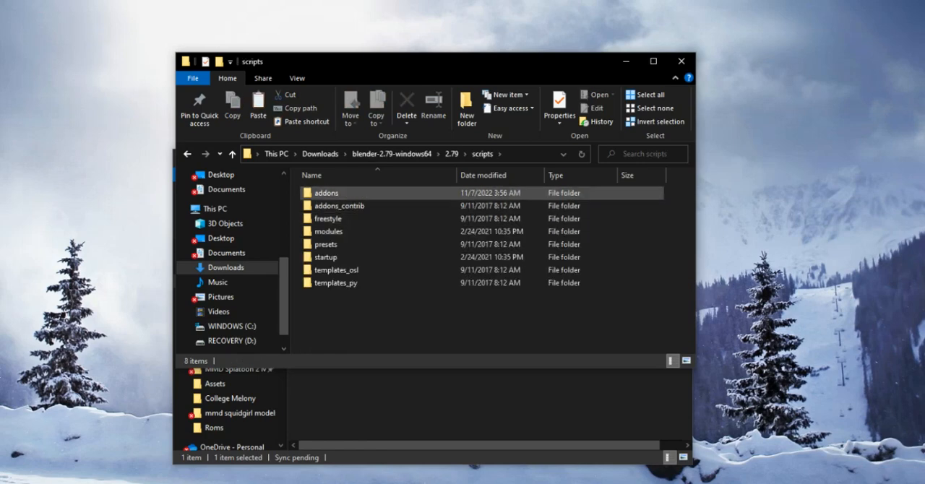
{"action": "double_click", "coordinate": [326, 193]}
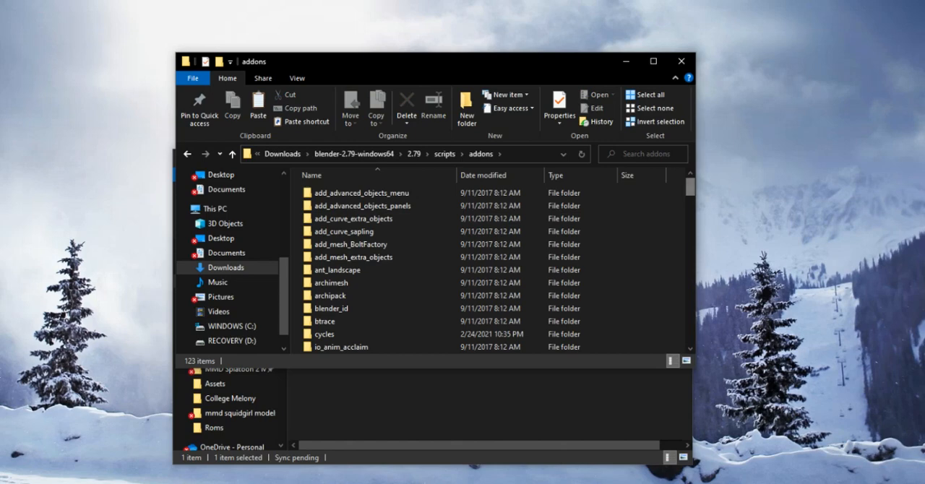
{"action": "scroll", "coordinate": [557, 192], "scroll_direction": "down", "scroll_amount": 2}
{"action": "scroll", "coordinate": [564, 192], "scroll_direction": "down", "scroll_amount": 3}
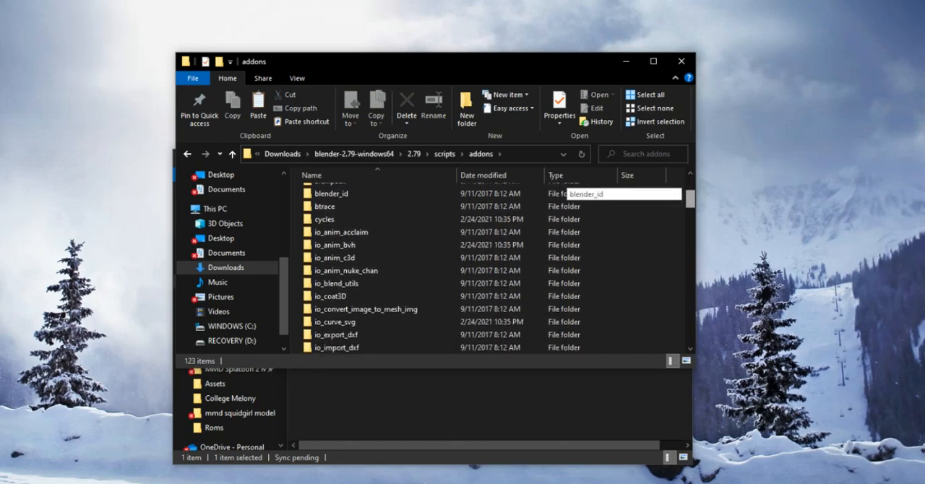
{"action": "scroll", "coordinate": [564, 192], "scroll_direction": "down", "scroll_amount": 10}
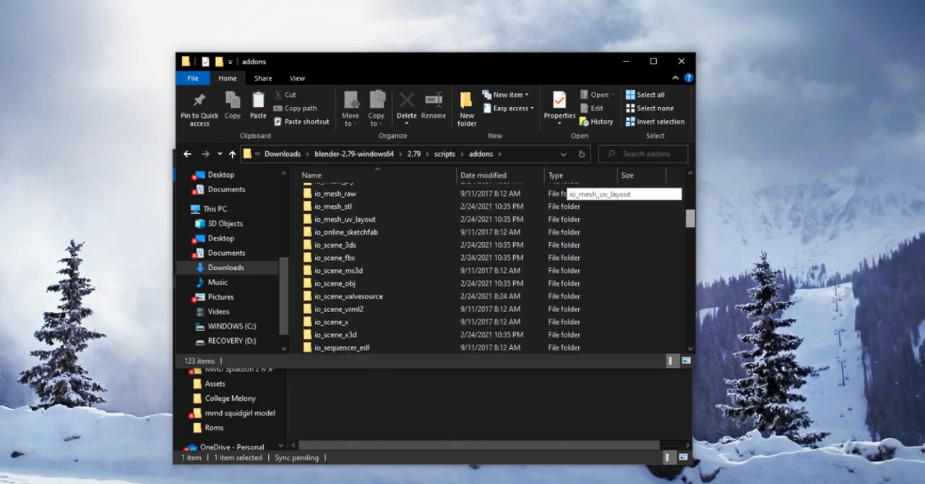
{"action": "scroll", "coordinate": [564, 192], "scroll_direction": "down", "scroll_amount": 8}
{"action": "scroll", "coordinate": [564, 192], "scroll_direction": "up", "scroll_amount": 20}
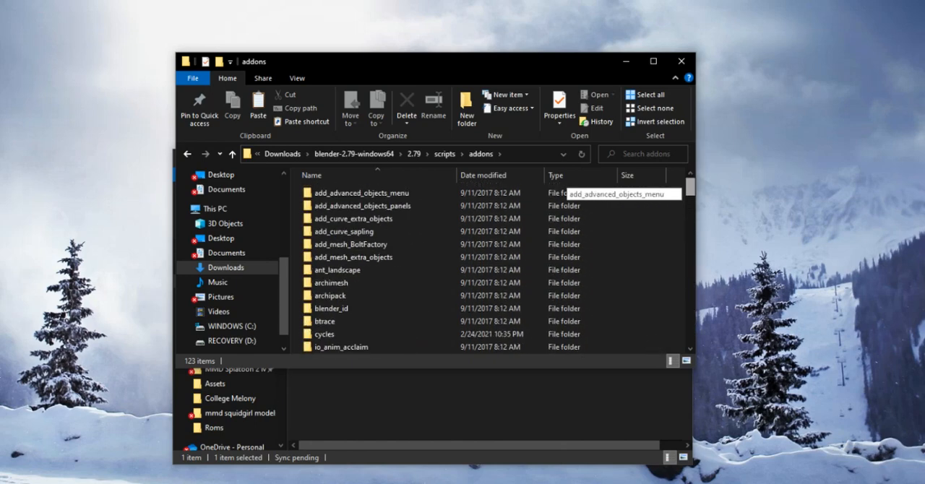
- Place the plugin's folder window beside the addons window and move cats-blender-plugin-master into the addons folder
{"action": "left_click", "coordinate": [376, 406]}
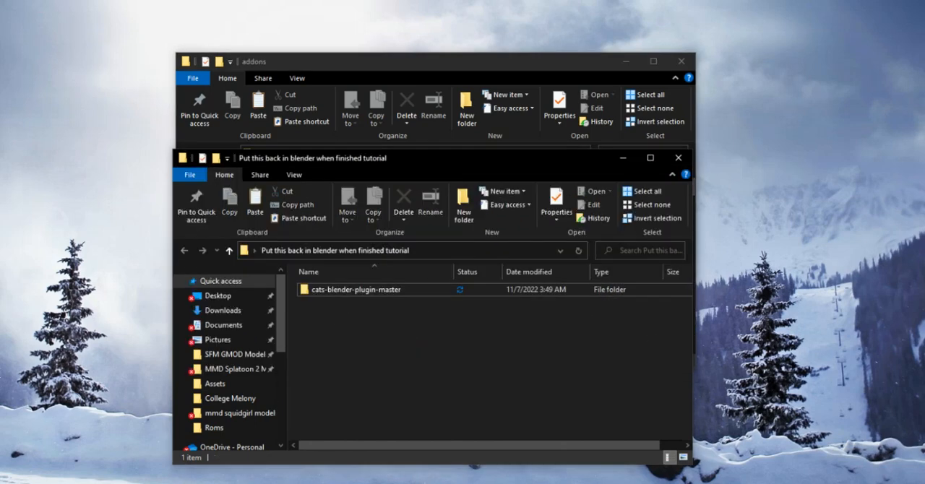
{"action": "left_click_drag", "start_coordinate": [332, 158], "coordinate": [160, 138]}
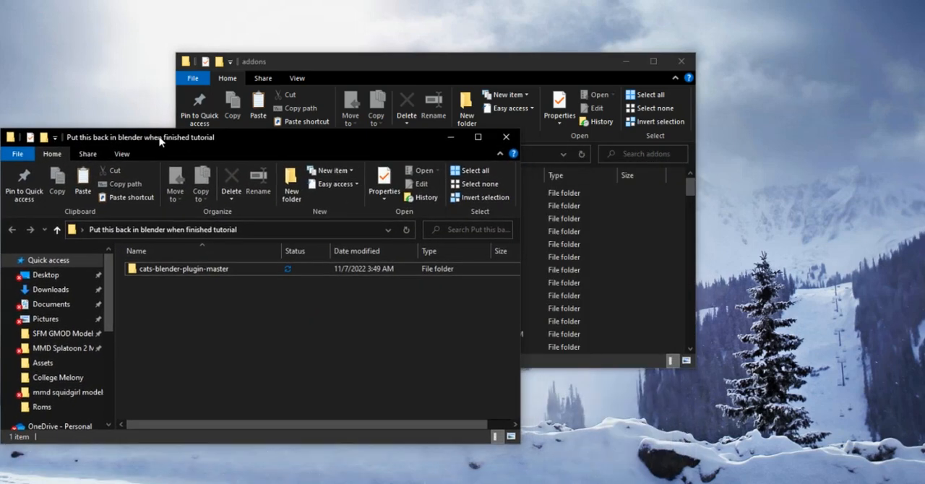
{"action": "left_click_drag", "start_coordinate": [285, 69], "coordinate": [625, 105]}
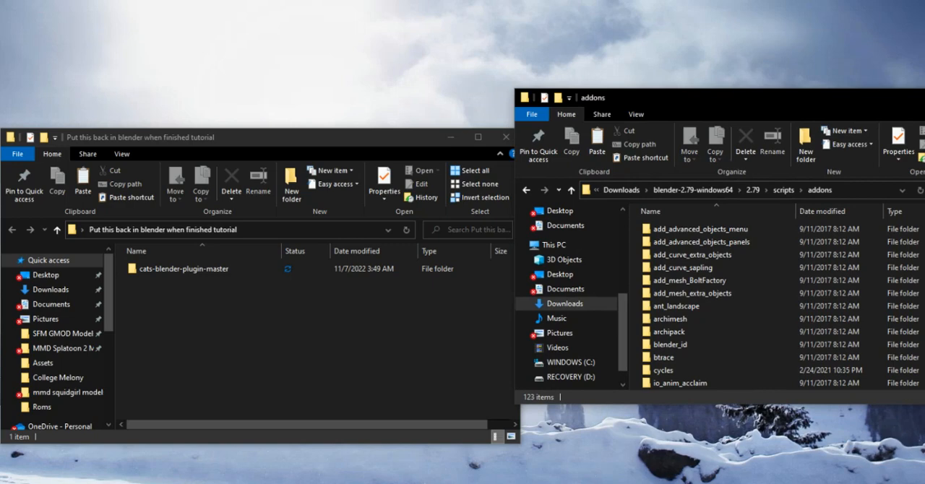
{"action": "left_click_drag", "start_coordinate": [362, 142], "coordinate": [369, 110]}
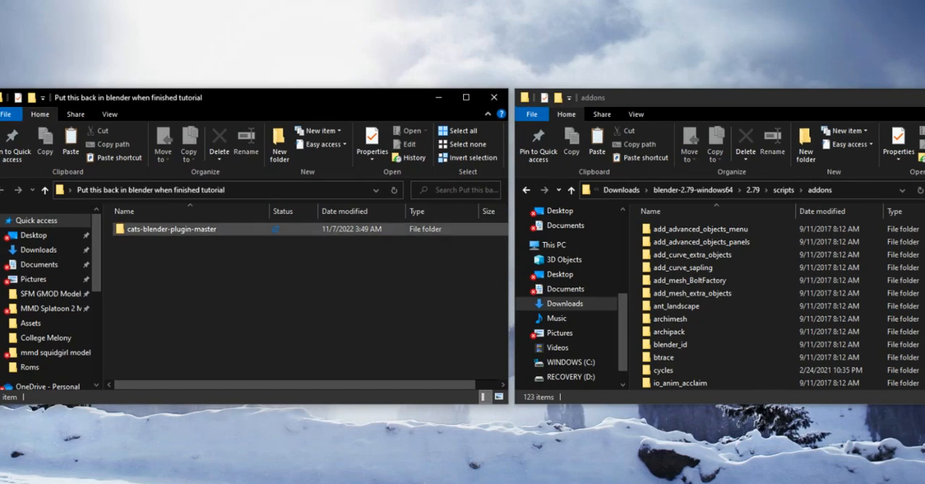
{"action": "left_click_drag", "start_coordinate": [171, 228], "coordinate": [629, 234]}
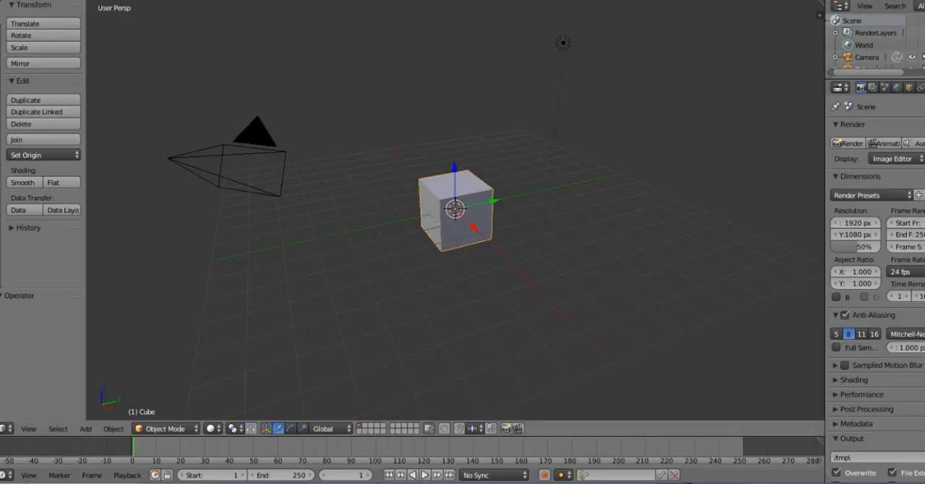
- Open the add-on list in Blender's user preferences and disable the Cats Blender Plugin
{"action": "left_click", "coordinate": [28, 9]}
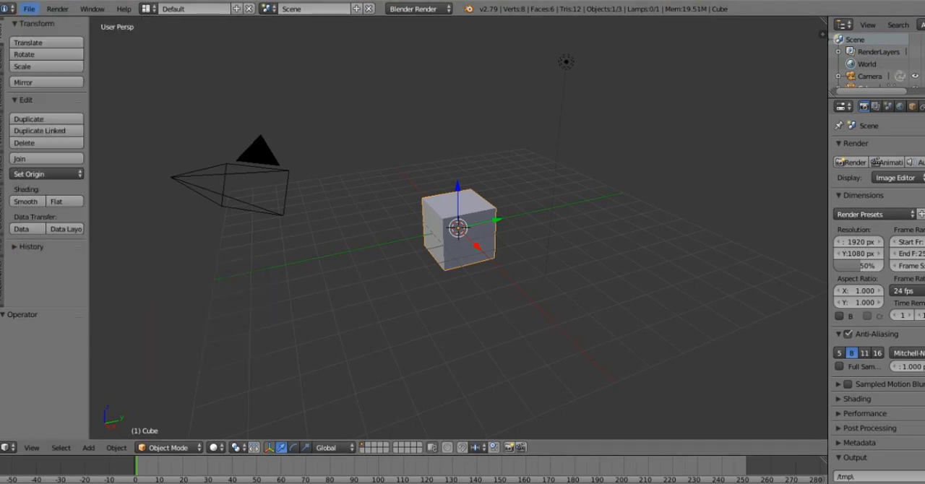
{"action": "left_click", "coordinate": [29, 9]}
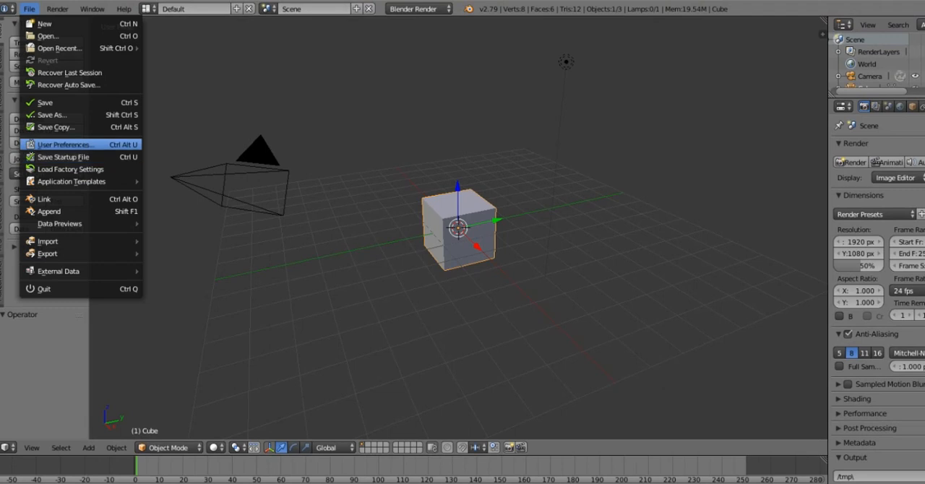
{"action": "left_click", "coordinate": [65, 144]}
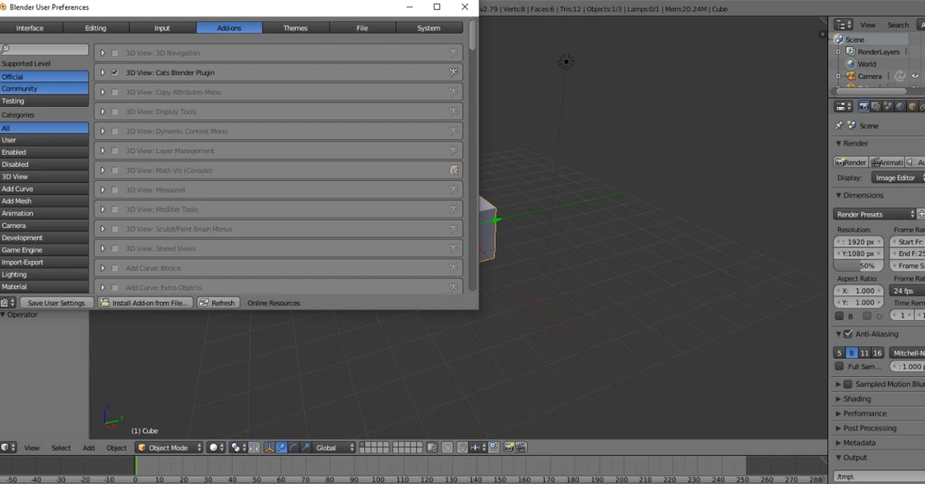
{"action": "left_click", "coordinate": [115, 72]}
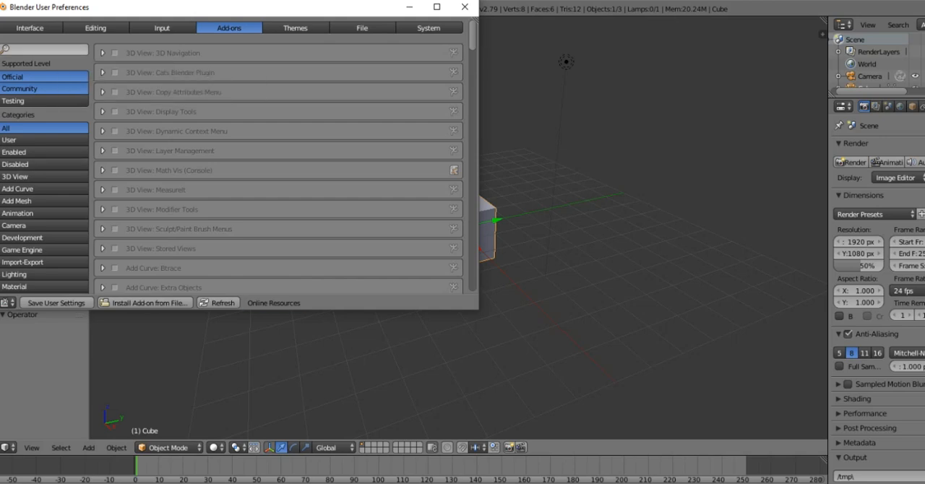
- Search the add-ons for "Cats" and enable the Cats Blender Plugin
{"action": "left_click", "coordinate": [45, 50]}
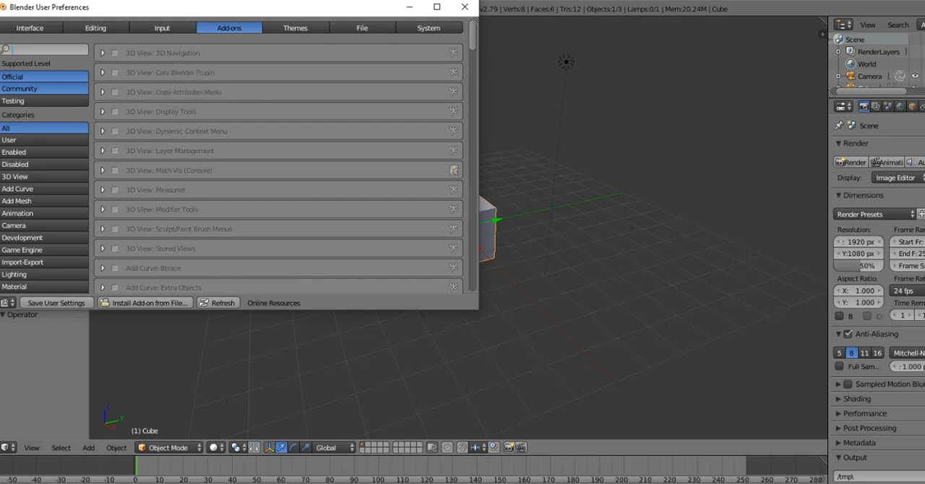
{"action": "type", "text": "Cats"}
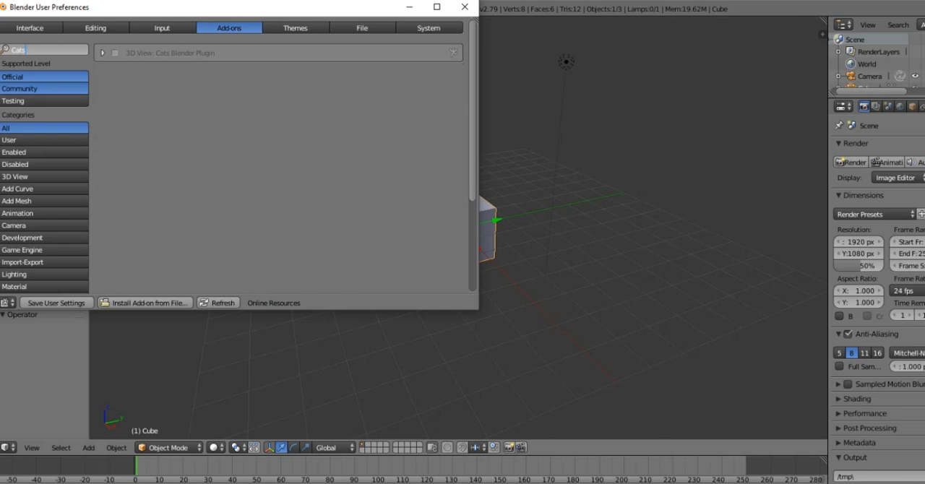
{"action": "key", "text": "Return"}
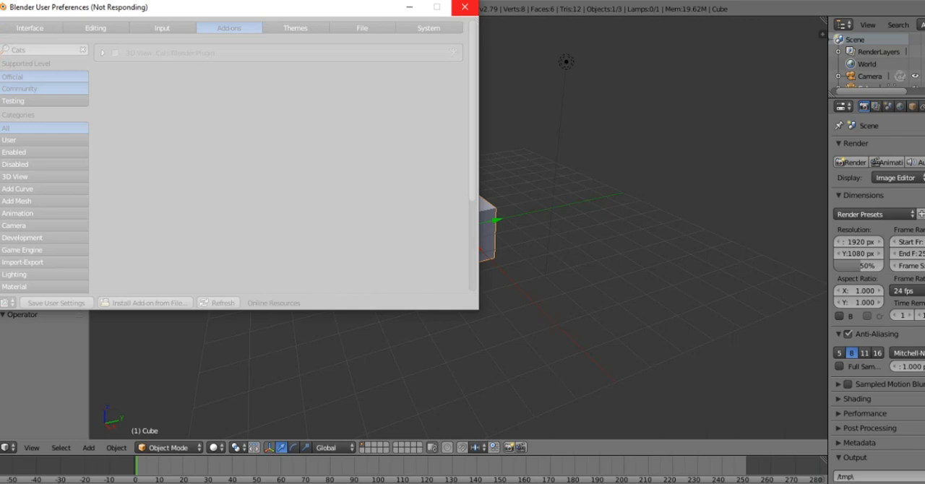
- Close the user preferences and show the CATS plugin's tools beside the 3D view
{"action": "left_click", "coordinate": [465, 8]}
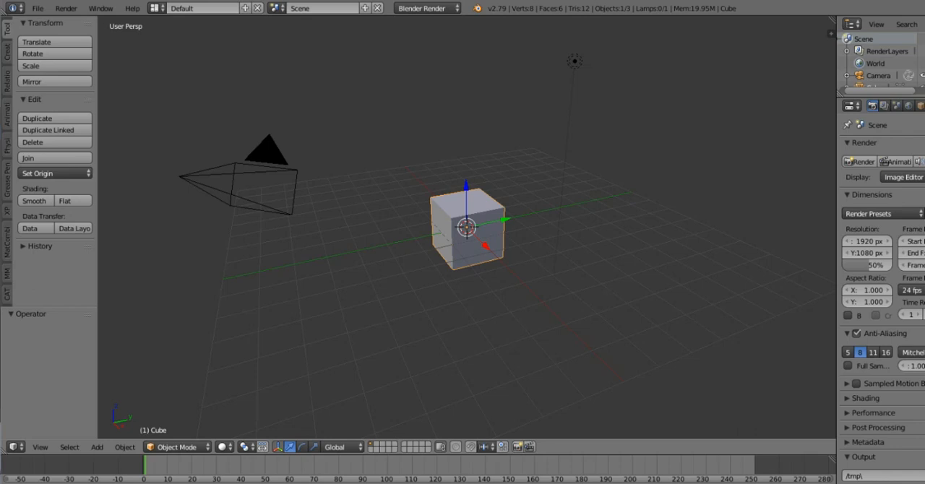
{"action": "left_click", "coordinate": [7, 294]}
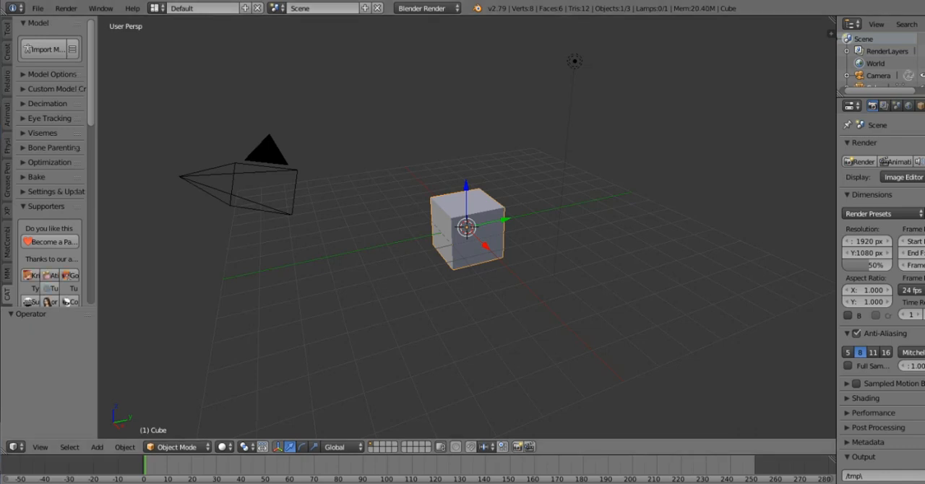
{"action": "left_click_drag", "start_coordinate": [7, 294], "coordinate": [7, 29]}
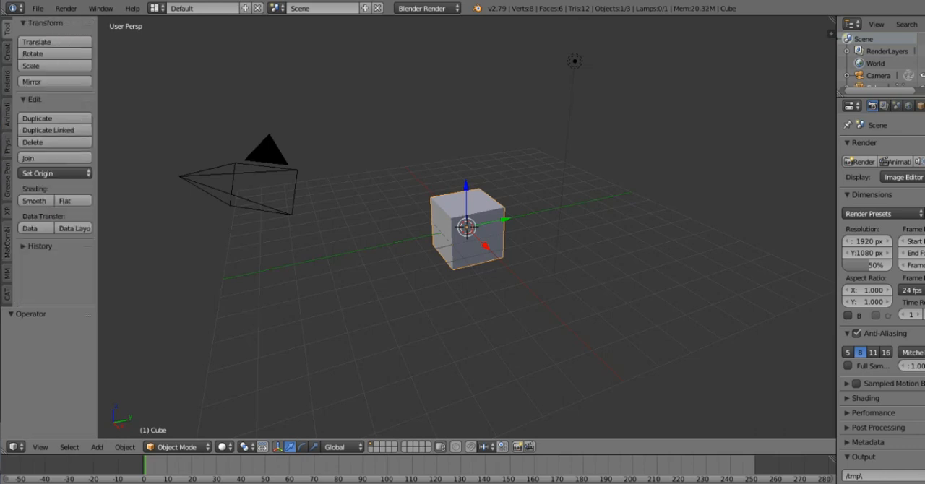
{"action": "left_click", "coordinate": [7, 294]}
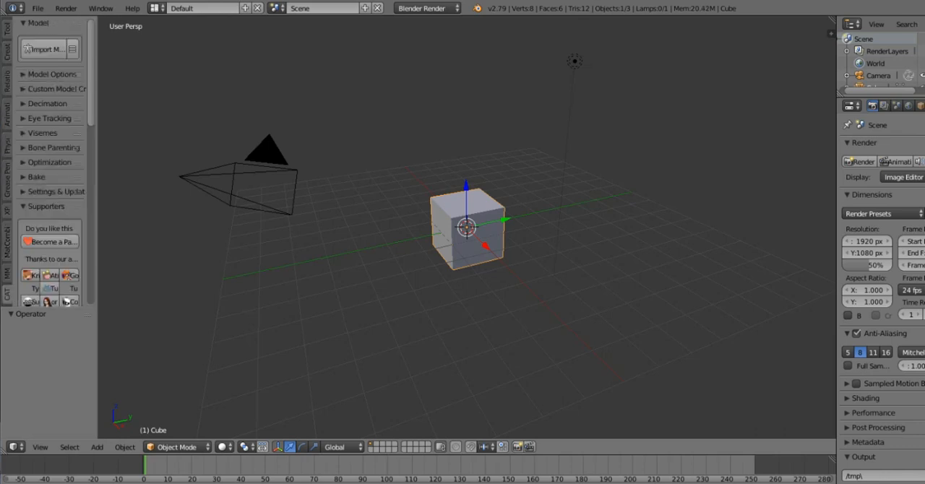
{"action": "left_click", "coordinate": [7, 273]}
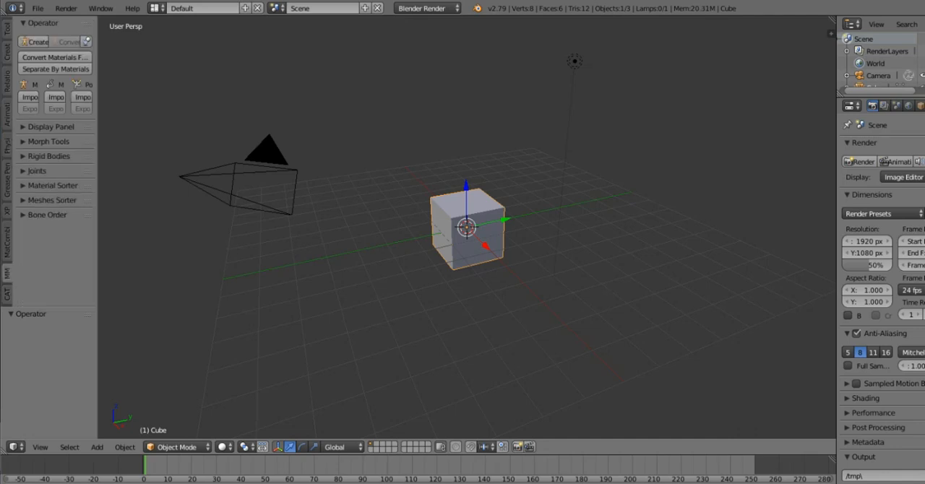
{"action": "left_click", "coordinate": [7, 295]}
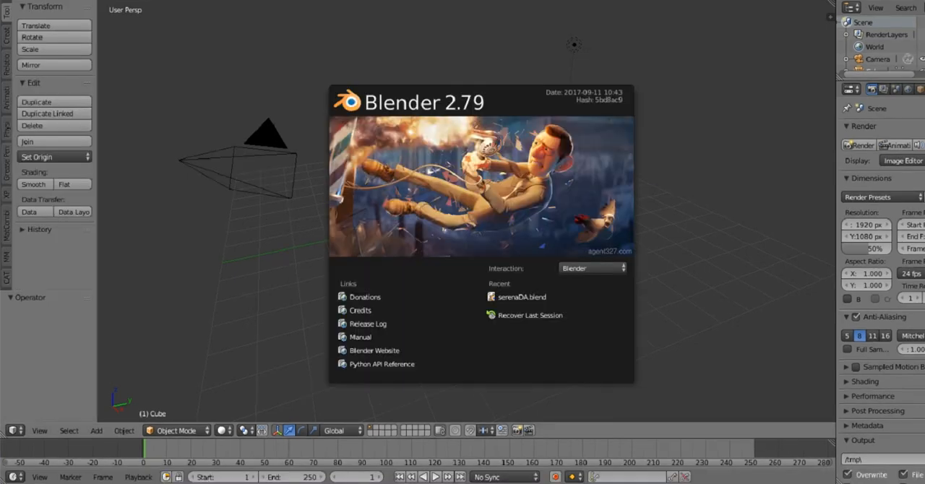
- Dismiss the splash screen and delete all of the default scene's objects: the cube, camera and lamp
{"action": "key", "text": "Escape"}
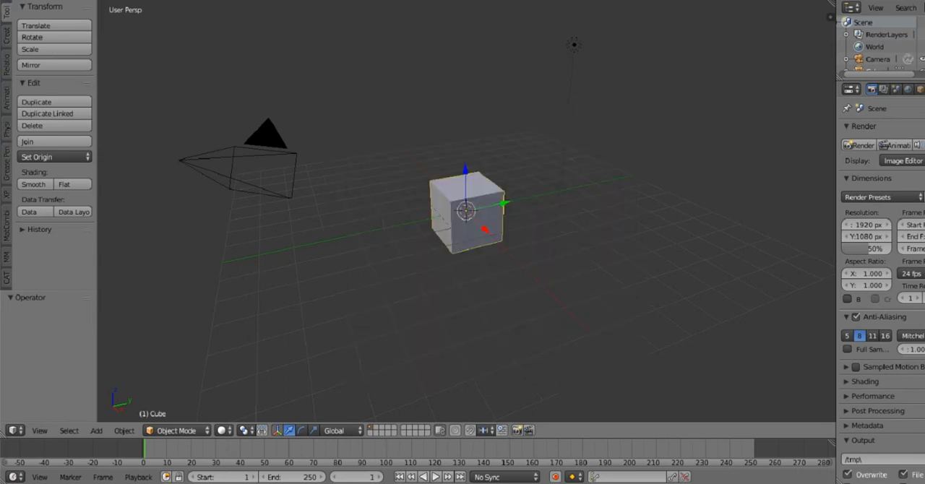
{"action": "key", "text": "a"}
{"action": "key", "text": "a"}
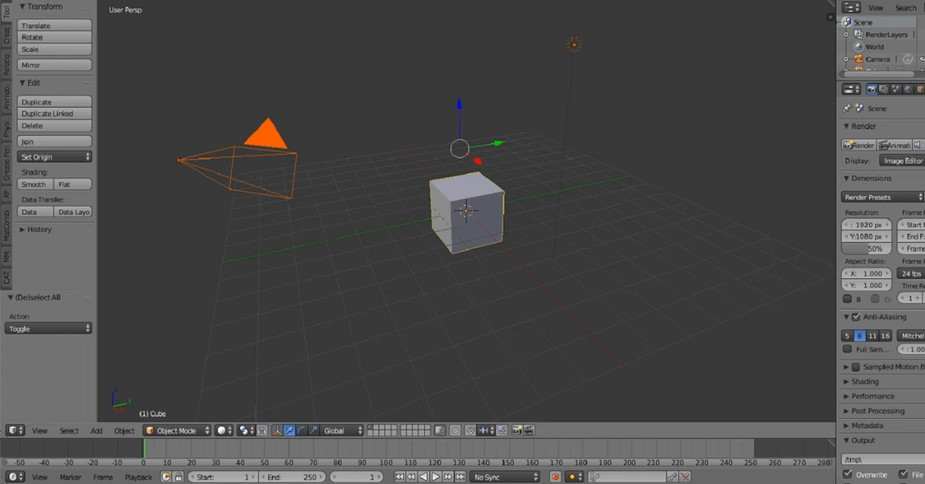
{"action": "key", "text": "x"}
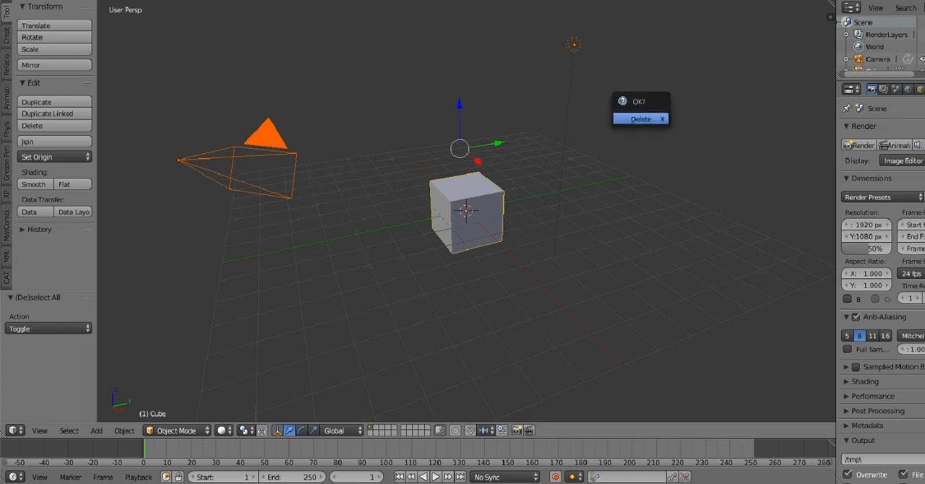
{"action": "key", "text": "Return"}
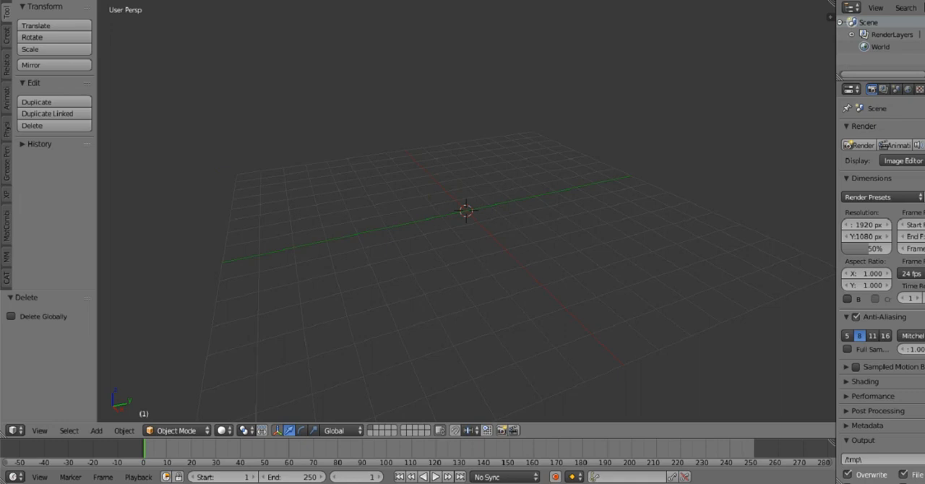
- Show the CATS tools in a widened tool shelf and import the MMD model Youtube Tutorial.pmx from the Youtube Tutorial folder in OC'S
{"action": "left_click", "coordinate": [7, 278]}
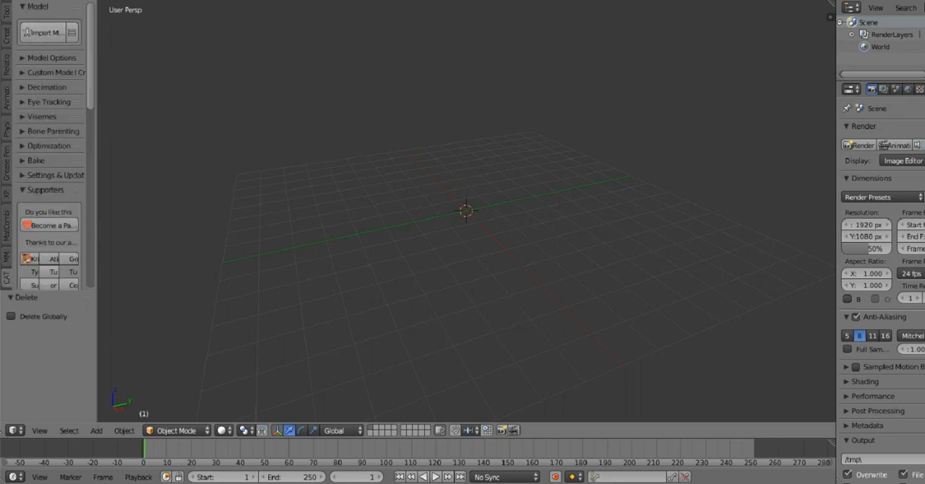
{"action": "left_click_drag", "start_coordinate": [97, 217], "coordinate": [179, 217]}
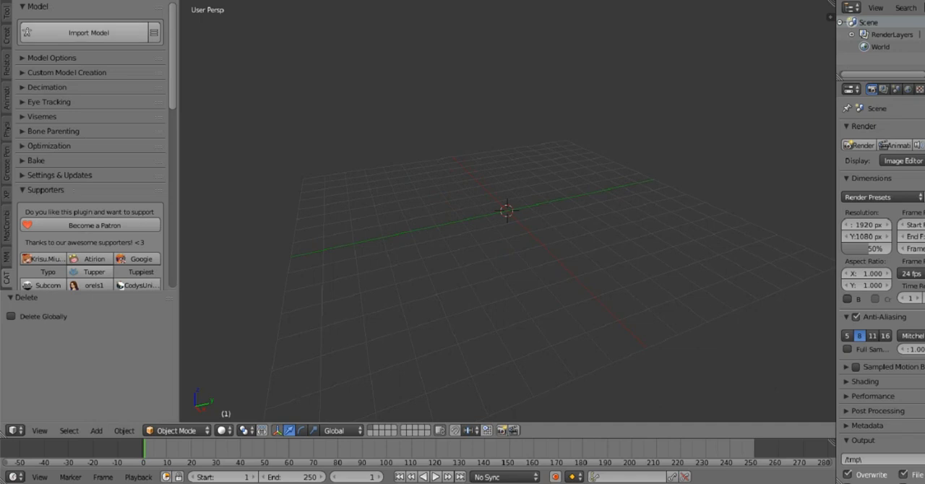
{"action": "left_click", "coordinate": [88, 33]}
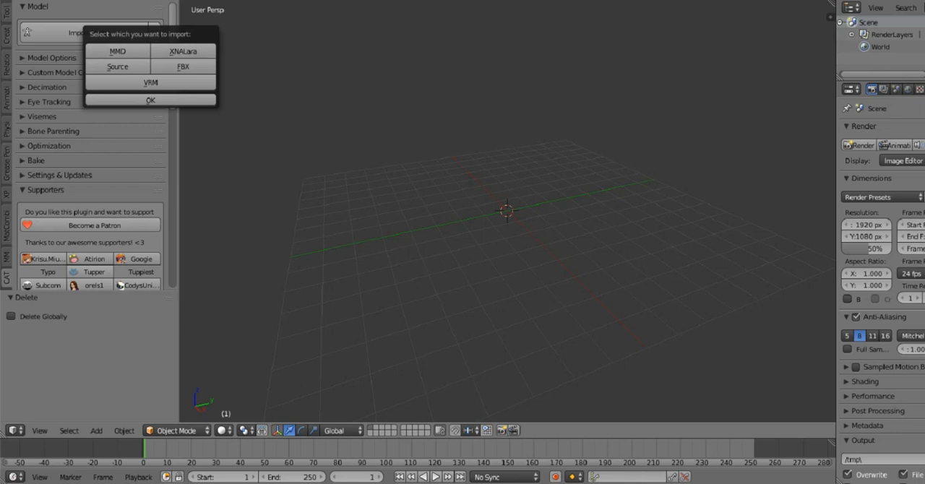
{"action": "left_click", "coordinate": [117, 51]}
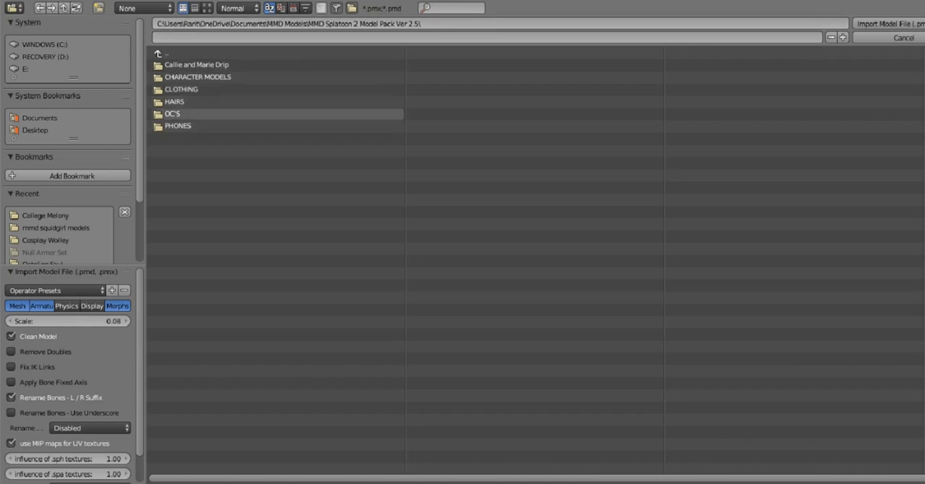
{"action": "left_click", "coordinate": [173, 113]}
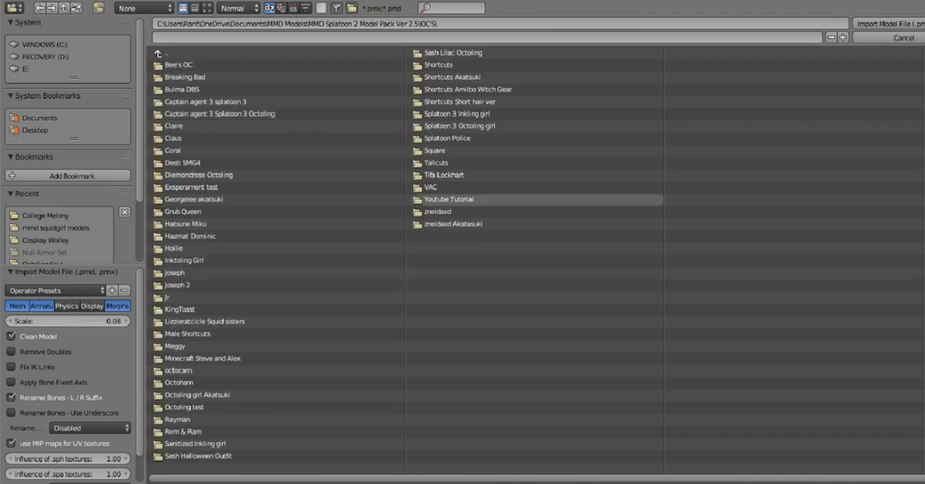
{"action": "left_click", "coordinate": [448, 200]}
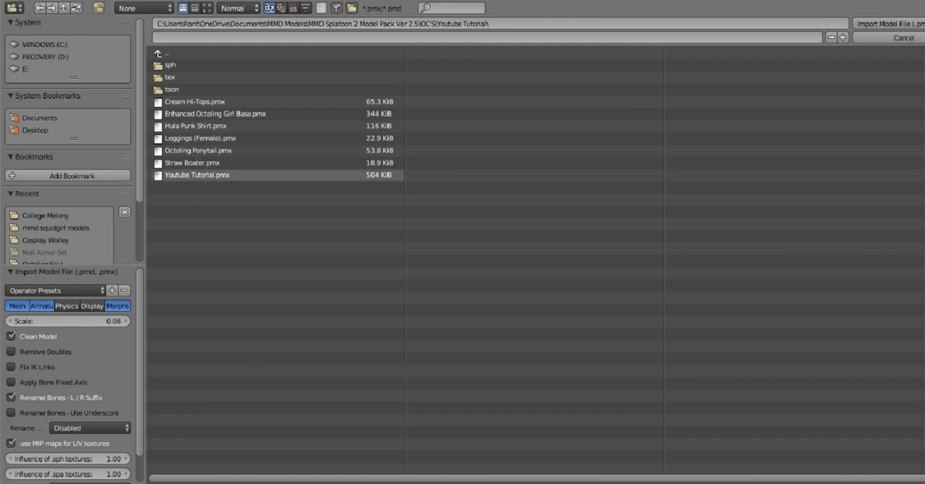
{"action": "left_click", "coordinate": [278, 175]}
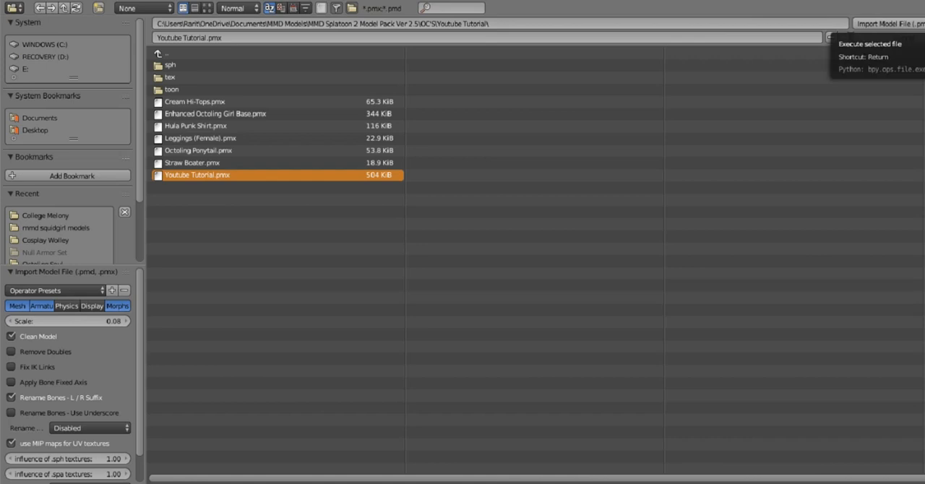
{"action": "left_click", "coordinate": [890, 24]}
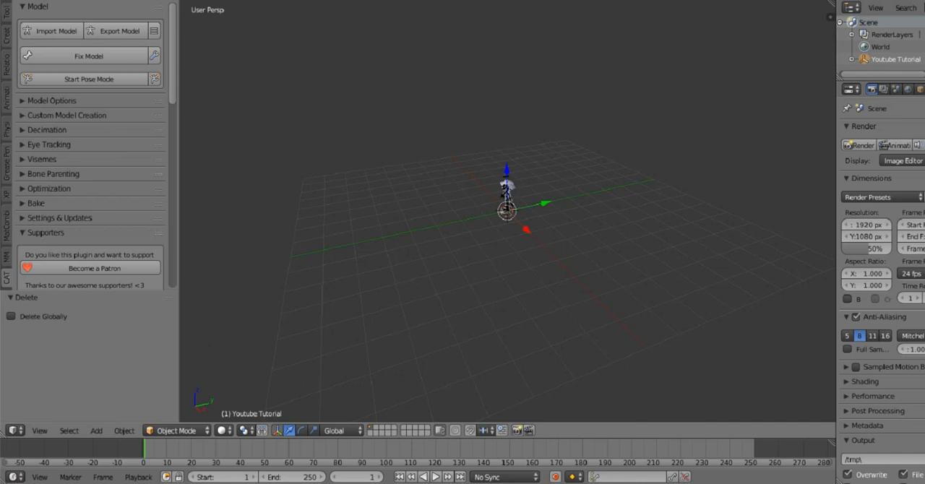
- Examine the imported character's mesh and bone armature from the front, both close up and at full height
{"action": "scroll", "coordinate": [508, 211], "scroll_direction": "up", "scroll_amount": 4}
{"action": "middle_click_drag", "start_coordinate": [463, 239], "coordinate": [539, 210]}
{"action": "scroll", "coordinate": [508, 211], "scroll_direction": "up", "scroll_amount": 4}
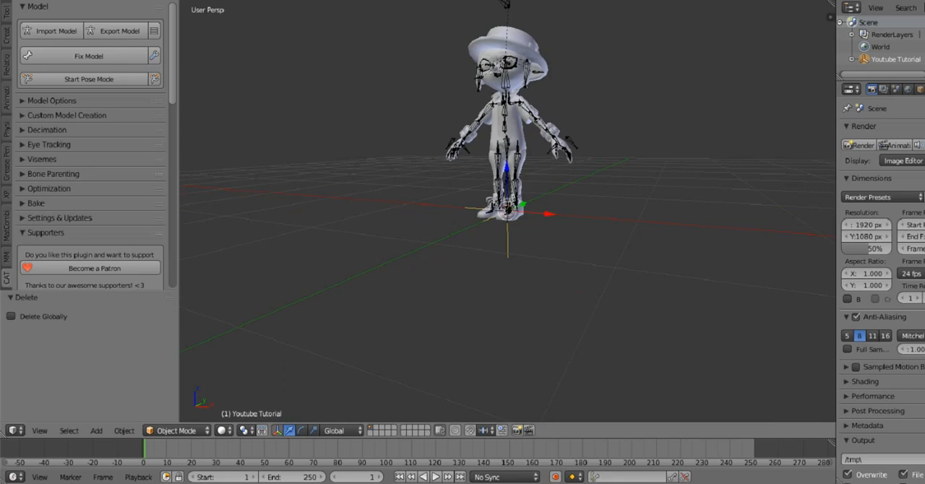
{"action": "middle_click_drag", "start_coordinate": [508, 217], "coordinate": [516, 302], "text": "shift"}
{"action": "scroll", "coordinate": [516, 315], "scroll_direction": "up", "scroll_amount": 8}
{"action": "scroll", "coordinate": [516, 315], "scroll_direction": "down", "scroll_amount": 9}
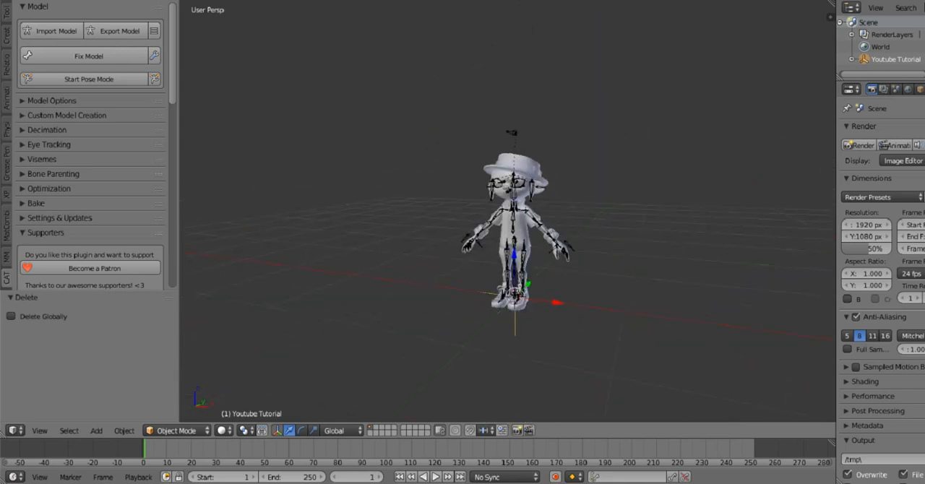
{"action": "scroll", "coordinate": [516, 303], "scroll_direction": "up", "scroll_amount": 5}
{"action": "scroll", "coordinate": [516, 302], "scroll_direction": "down", "scroll_amount": 2}
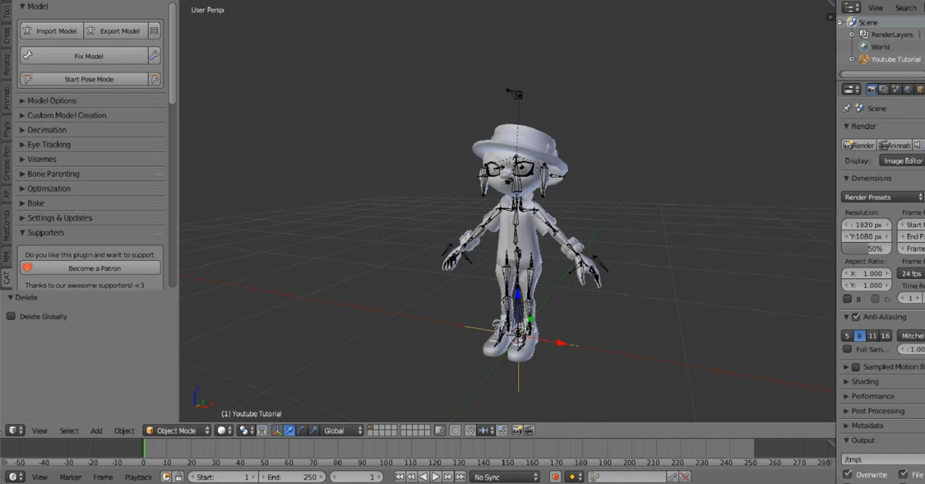
{"action": "scroll", "coordinate": [518, 261], "scroll_direction": "down", "scroll_amount": 2}
{"action": "scroll", "coordinate": [514, 237], "scroll_direction": "up", "scroll_amount": 2}
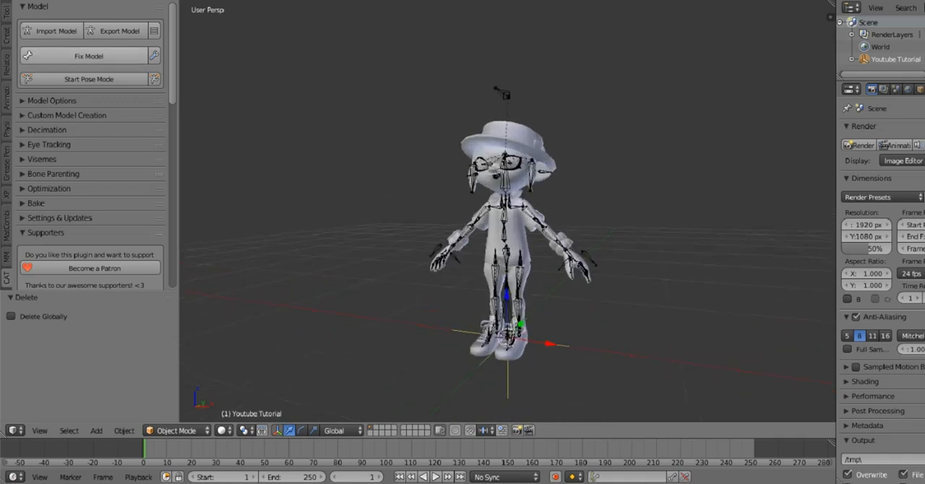
- Run Fix Model on the imported character and translate all its names using the CATS model options
{"action": "left_click", "coordinate": [89, 56]}
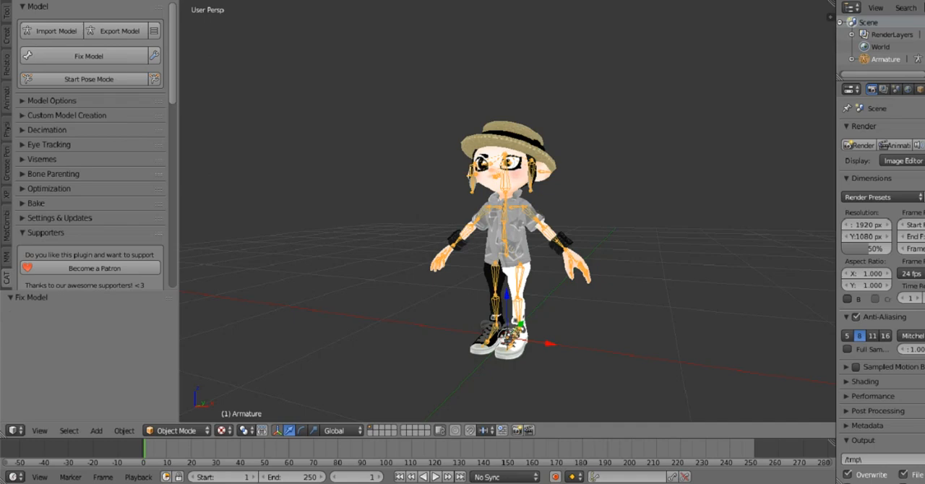
{"action": "scroll", "coordinate": [506, 217], "scroll_direction": "up", "scroll_amount": 4}
{"action": "middle_click_drag", "start_coordinate": [506, 231], "coordinate": [522, 259]}
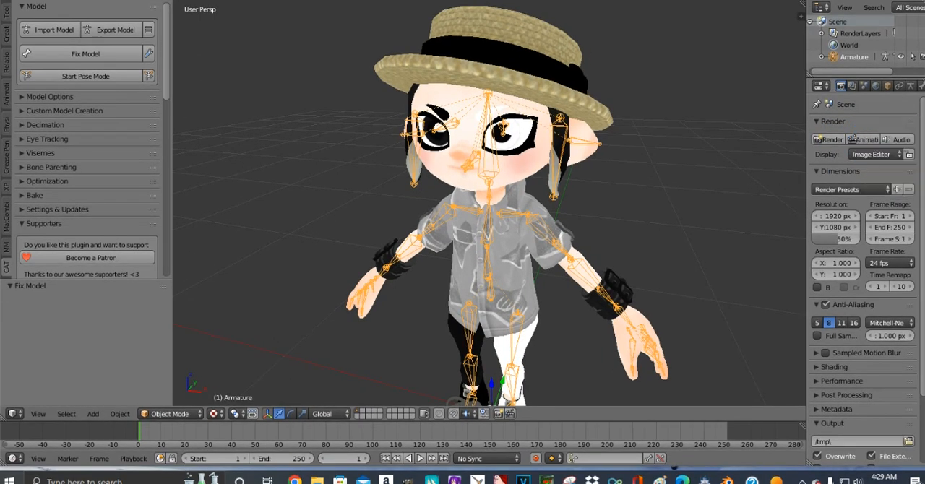
{"action": "scroll", "coordinate": [492, 202], "scroll_direction": "up", "scroll_amount": 3}
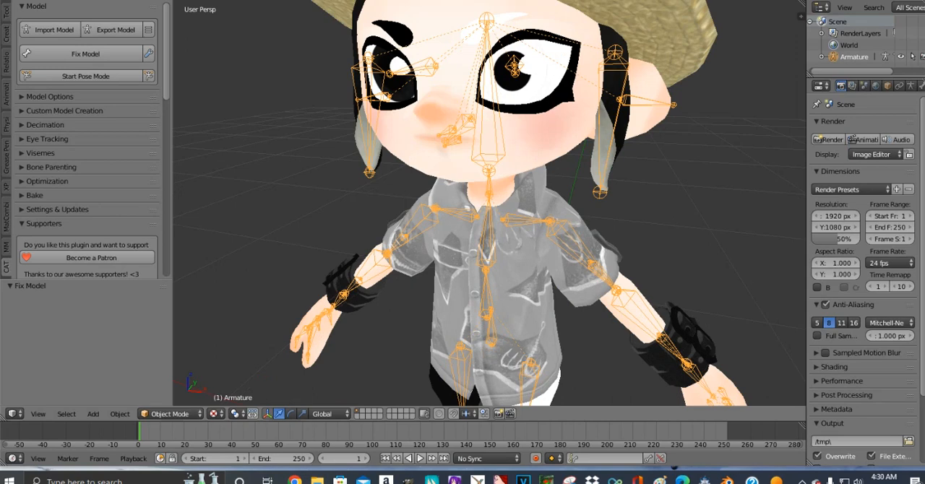
{"action": "scroll", "coordinate": [492, 203], "scroll_direction": "down", "scroll_amount": 3}
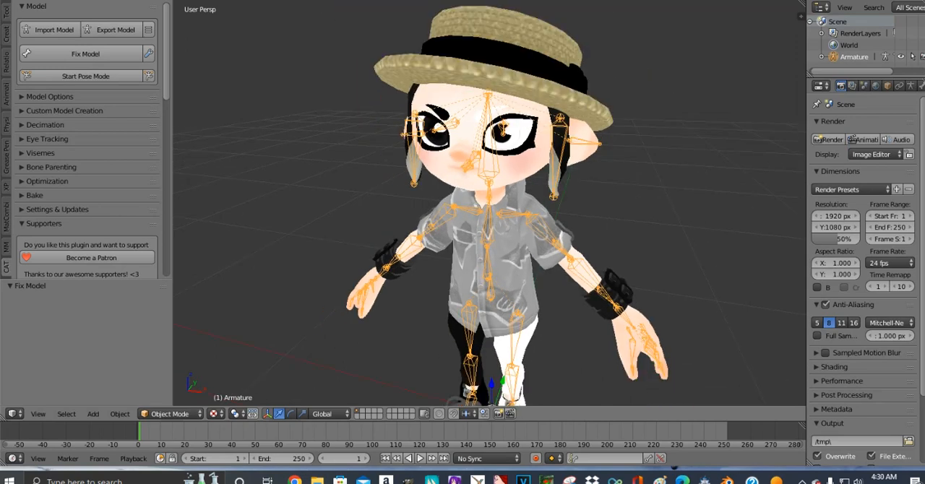
{"action": "left_click", "coordinate": [50, 96]}
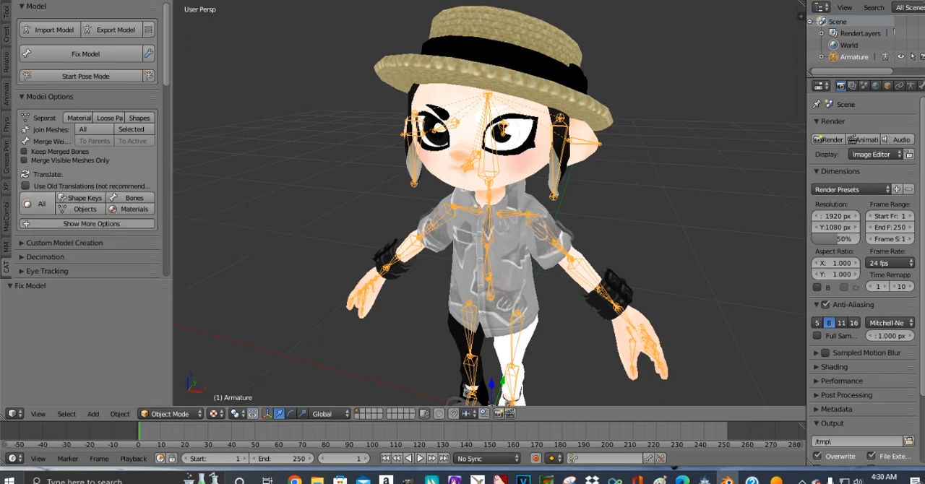
{"action": "left_click", "coordinate": [38, 204]}
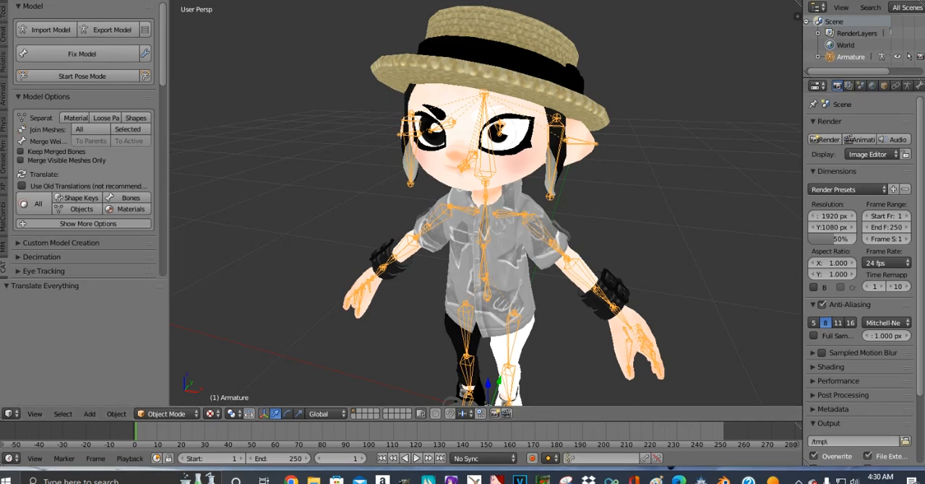
- Enlarge the outliner and expand the armature's bone hierarchy through Hips, Spine, Chest and Neck to the bones under Head
{"action": "left_click_drag", "start_coordinate": [861, 77], "coordinate": [861, 207]}
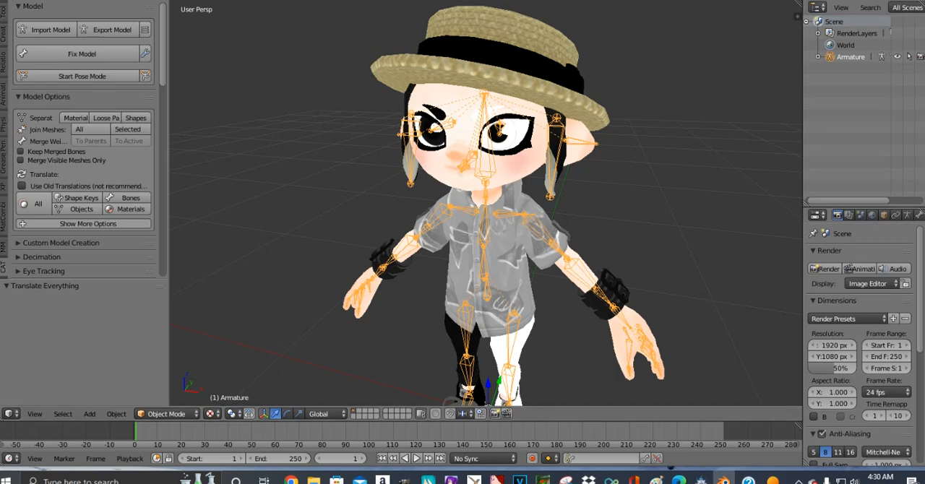
{"action": "left_click", "coordinate": [819, 57]}
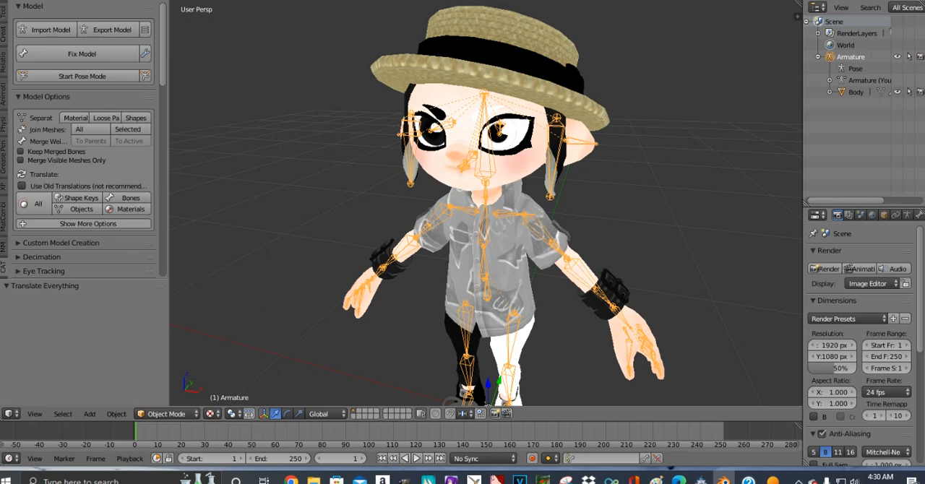
{"action": "left_click", "coordinate": [830, 80]}
{"action": "left_click", "coordinate": [842, 91]}
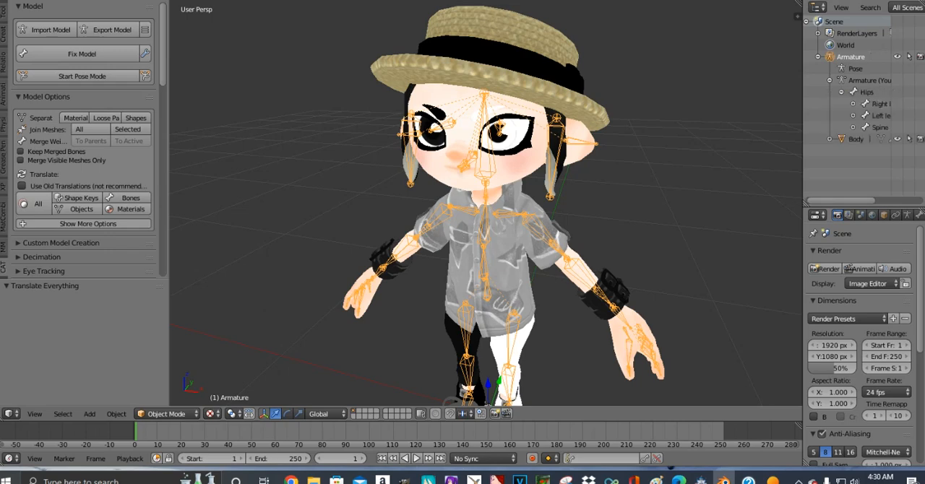
{"action": "left_click", "coordinate": [853, 127]}
{"action": "left_click_drag", "start_coordinate": [846, 201], "coordinate": [867, 201]}
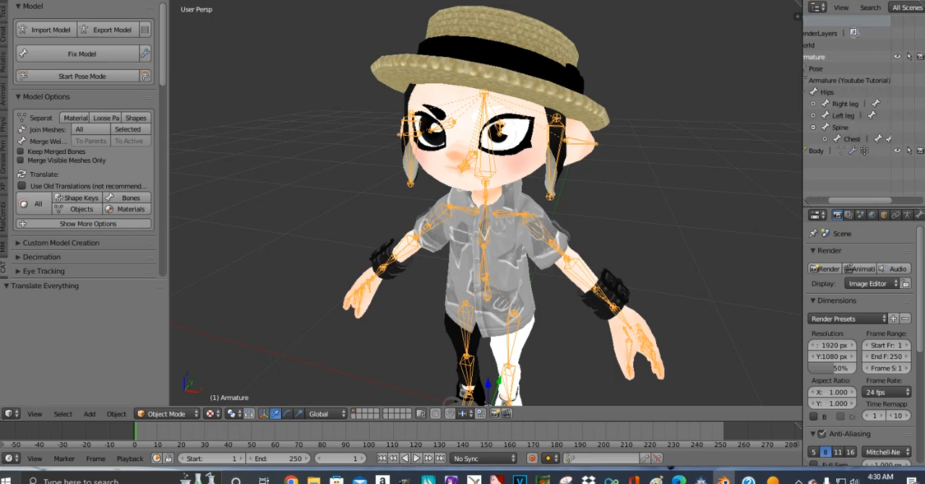
{"action": "left_click", "coordinate": [825, 139]}
{"action": "left_click", "coordinate": [837, 163]}
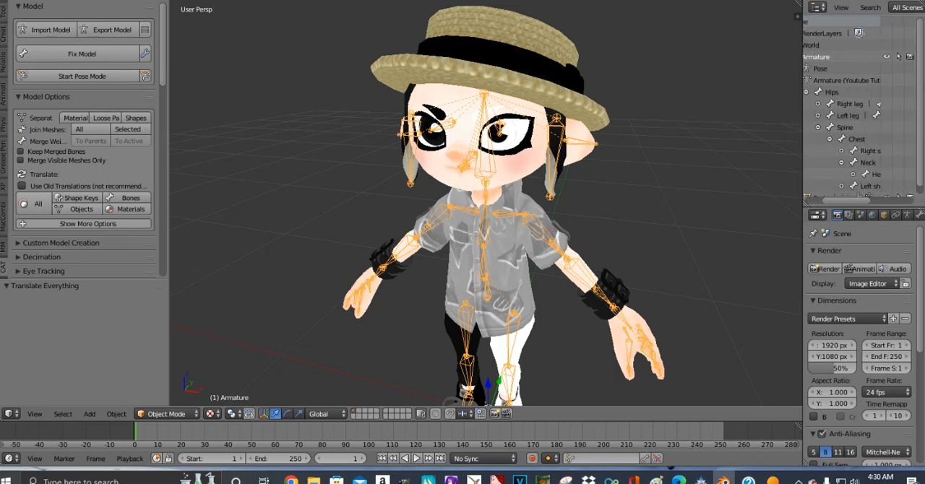
{"action": "left_click_drag", "start_coordinate": [847, 201], "coordinate": [862, 201]}
{"action": "scroll", "coordinate": [839, 167], "scroll_direction": "down", "scroll_amount": 1}
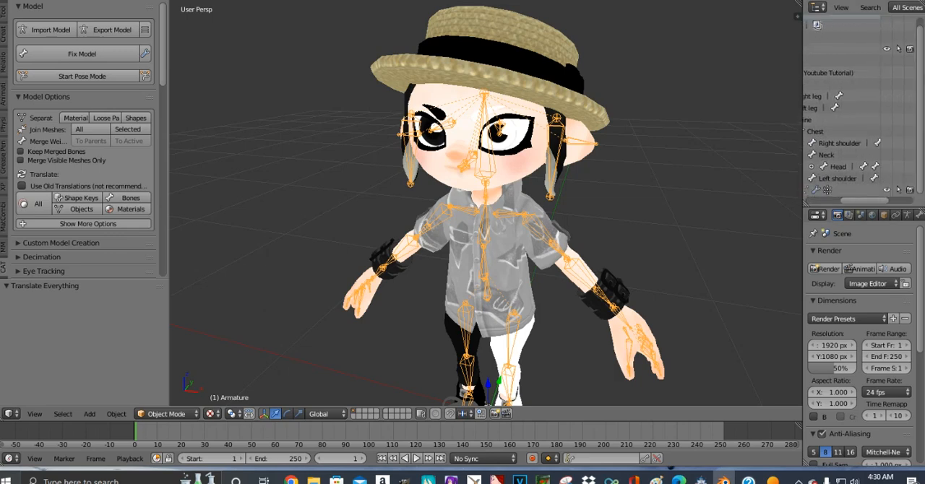
{"action": "left_click", "coordinate": [811, 167]}
{"action": "scroll", "coordinate": [843, 109], "scroll_direction": "down", "scroll_amount": 4}
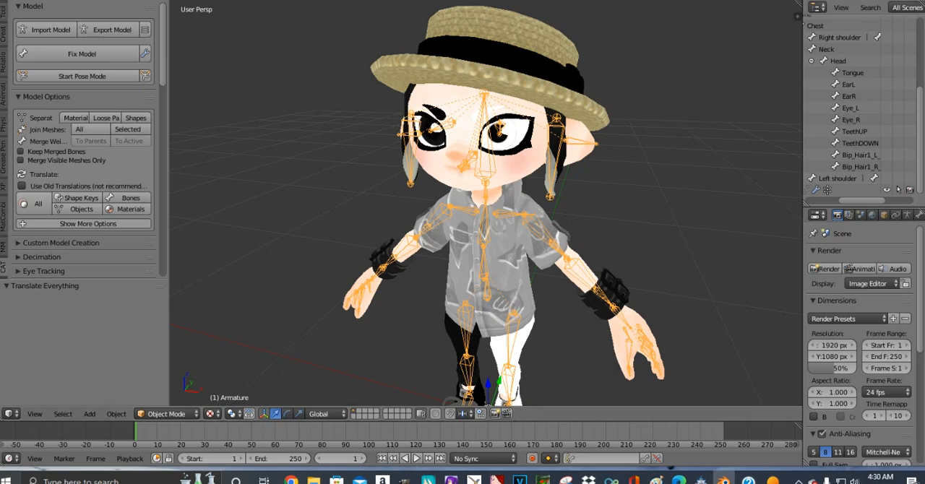
- Rename the Eye_L bone under Head as "Left eye"
{"action": "double_click", "coordinate": [852, 108]}
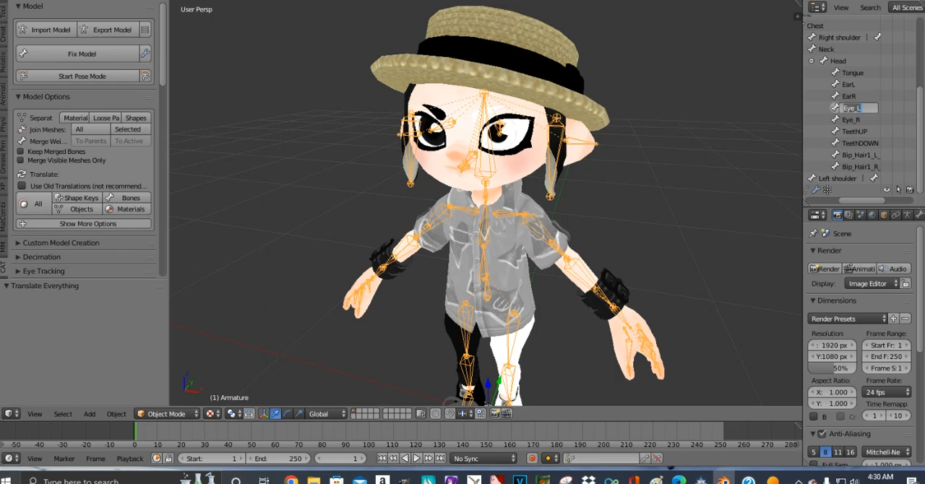
{"action": "type", "text": "Left eye"}
- Rename the Eye_R bone under Head as "Right eye"
{"action": "double_click", "coordinate": [851, 120]}
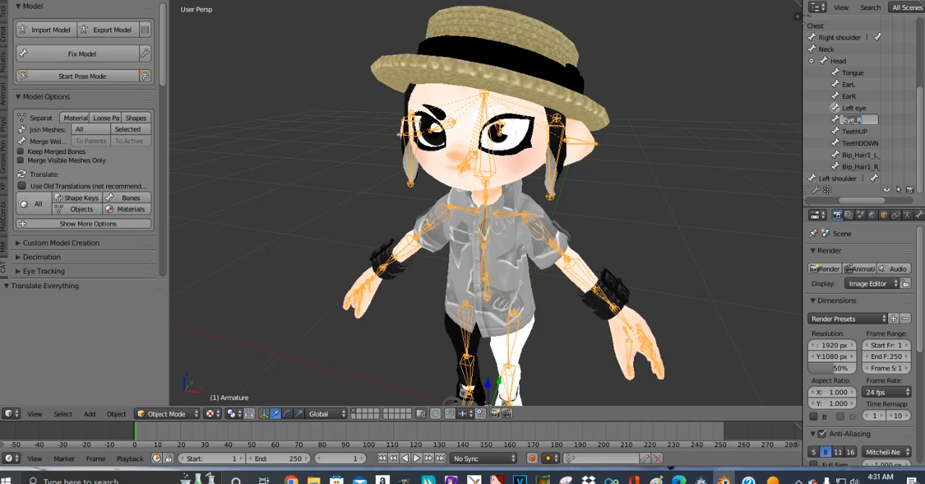
{"action": "key", "text": "BackSpace"}
{"action": "type", "text": "Right"}
{"action": "key", "text": "BackSpace"}
{"action": "key", "text": "BackSpace"}
{"action": "key", "text": "BackSpace"}
{"action": "key", "text": "BackSpace"}
{"action": "key", "text": "BackSpace"}
{"action": "type", "text": "Right eye"}
{"action": "key", "text": "Return"}
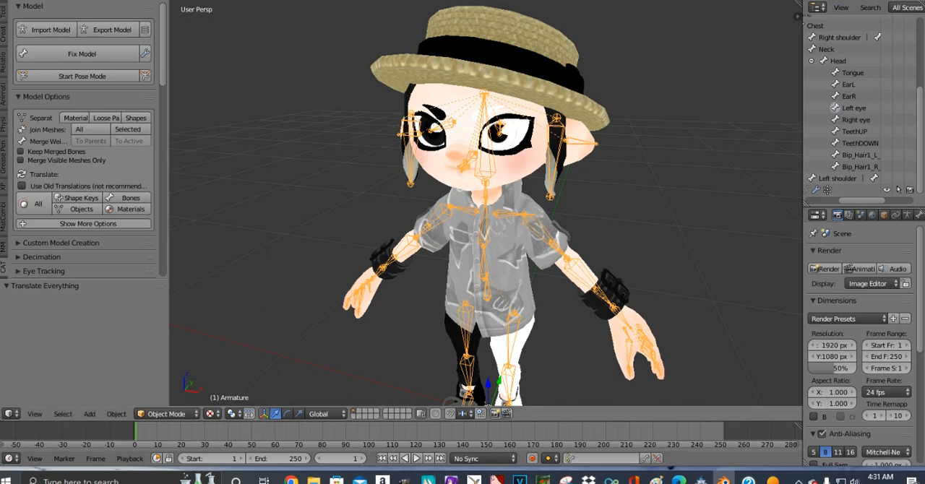
- Open the CATS eye tracking settings and assign the Left eye and Right eye bones to the matching eyes
{"action": "scroll", "coordinate": [83, 144], "scroll_direction": "down", "scroll_amount": 6}
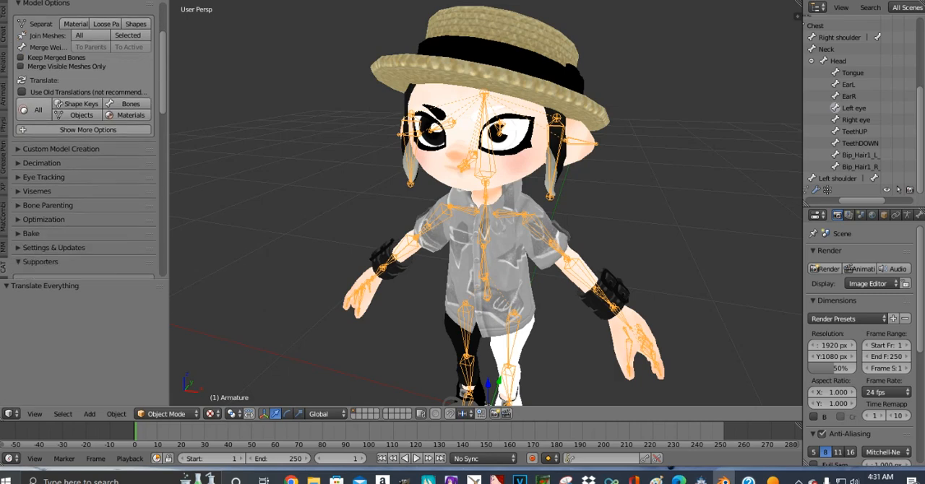
{"action": "scroll", "coordinate": [58, 116], "scroll_direction": "up", "scroll_amount": 1}
{"action": "left_click", "coordinate": [44, 107]}
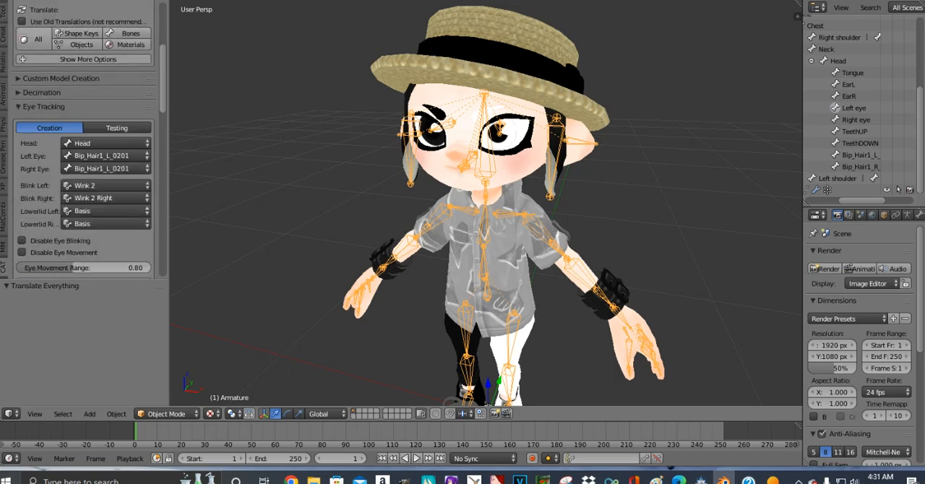
{"action": "left_click_drag", "start_coordinate": [169, 173], "coordinate": [198, 174]}
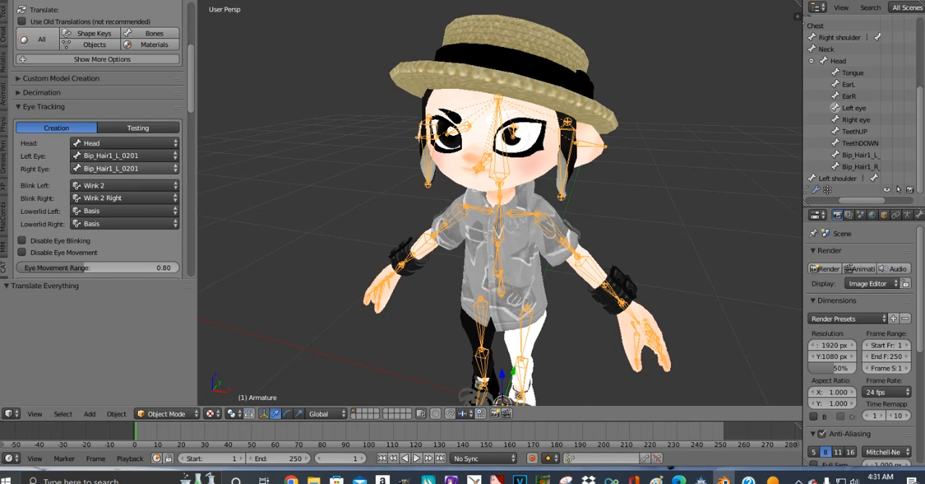
{"action": "left_click", "coordinate": [124, 156]}
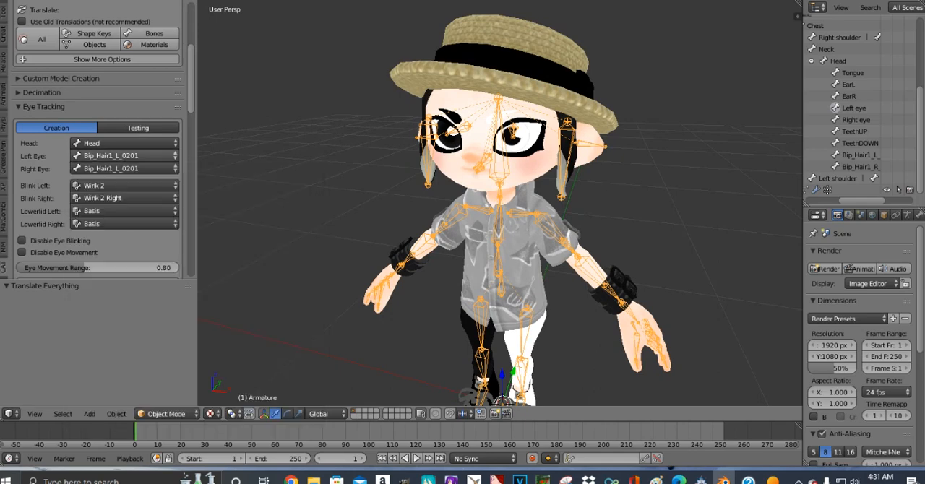
{"action": "left_click", "coordinate": [124, 156]}
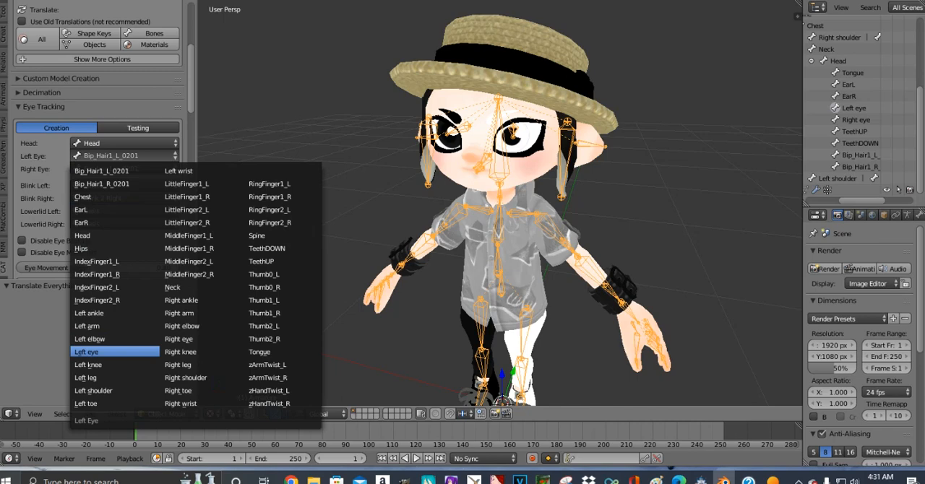
{"action": "left_click", "coordinate": [115, 352]}
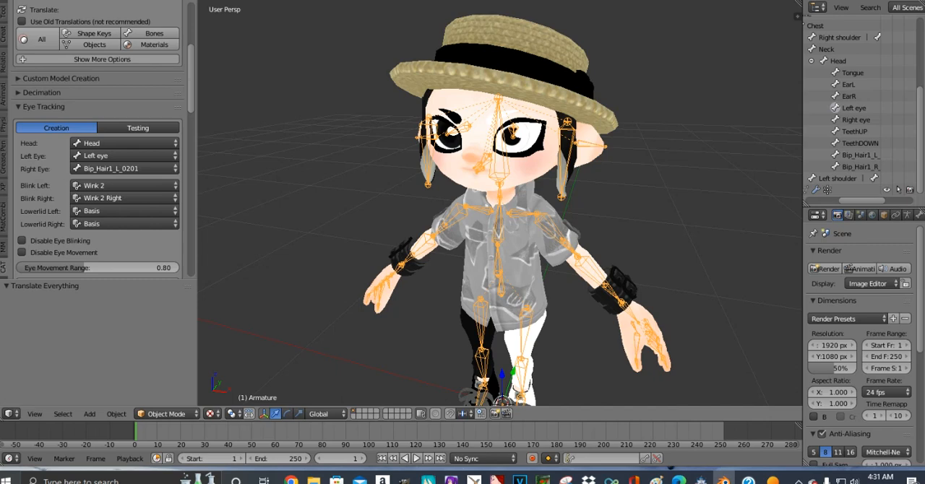
{"action": "left_click", "coordinate": [125, 169]}
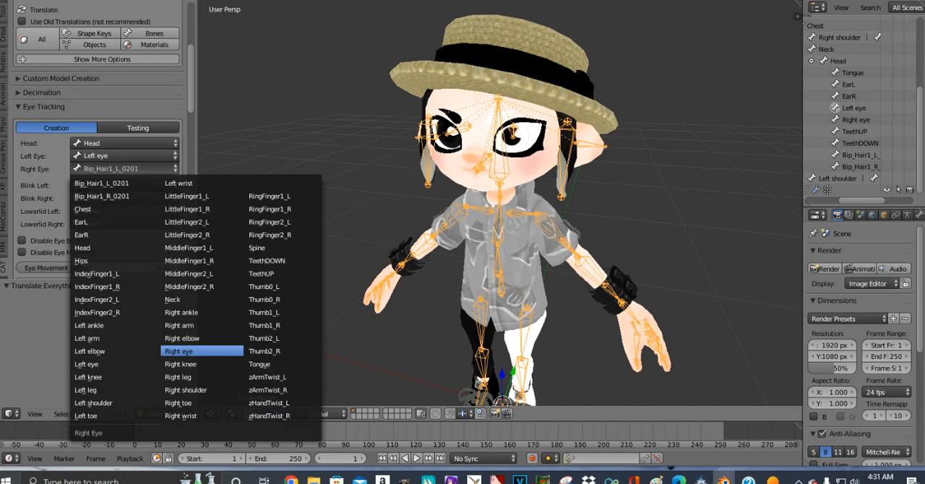
{"action": "left_click", "coordinate": [181, 351]}
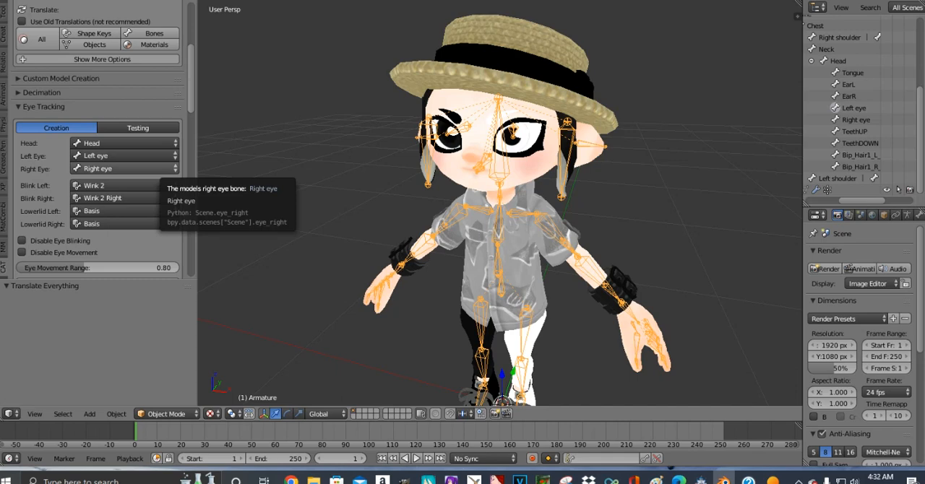
- Set the left blink shape key to Blink and the right one to Basis, and create the eye tracking
{"action": "scroll", "coordinate": [108, 167], "scroll_direction": "down", "scroll_amount": 3}
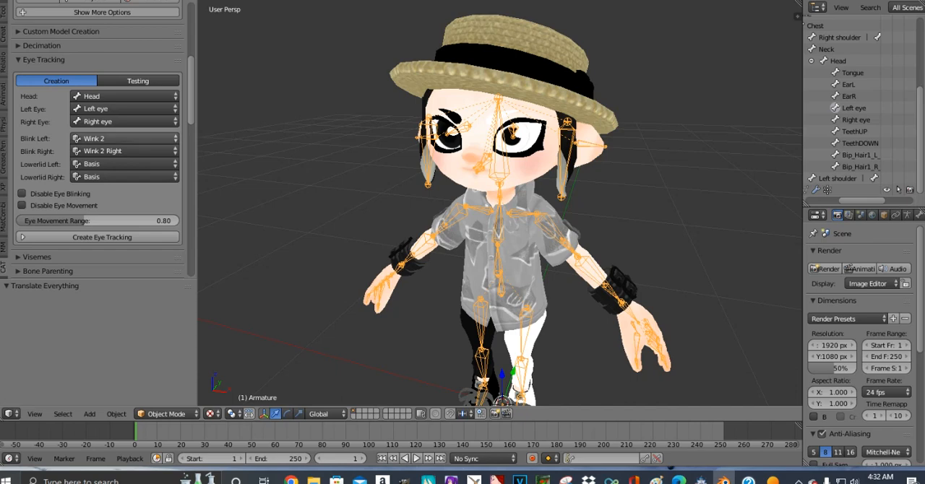
{"action": "left_click", "coordinate": [123, 138]}
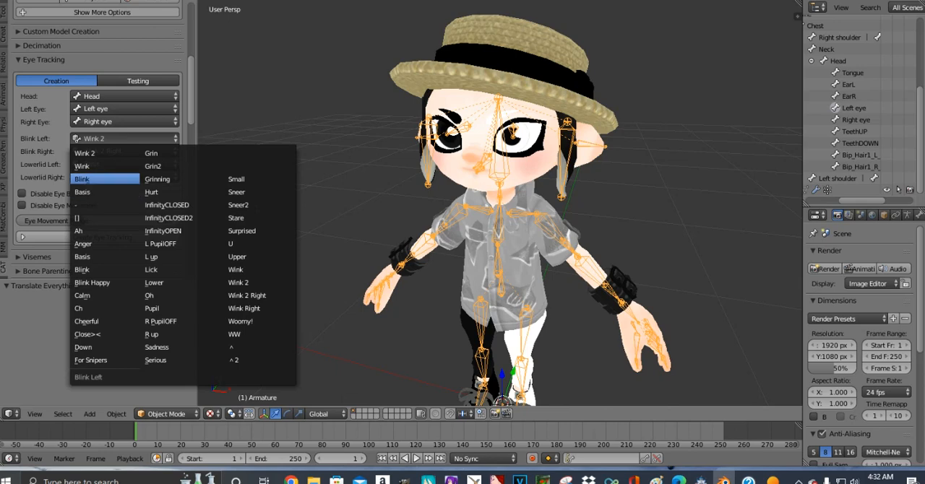
{"action": "left_click", "coordinate": [102, 179]}
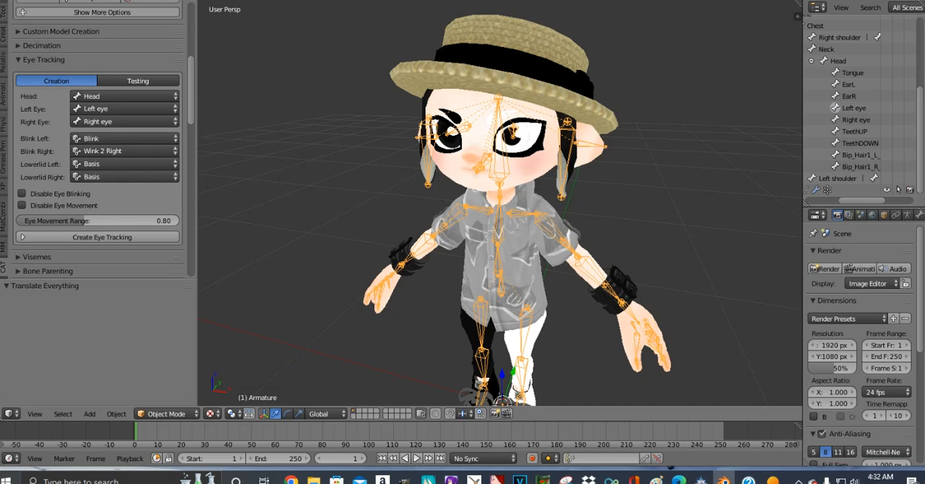
{"action": "left_click", "coordinate": [109, 150]}
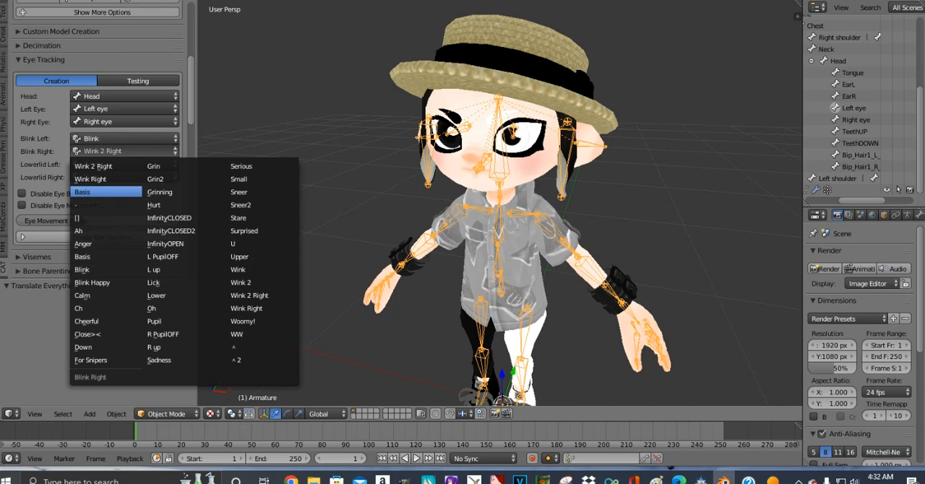
{"action": "left_click", "coordinate": [106, 191]}
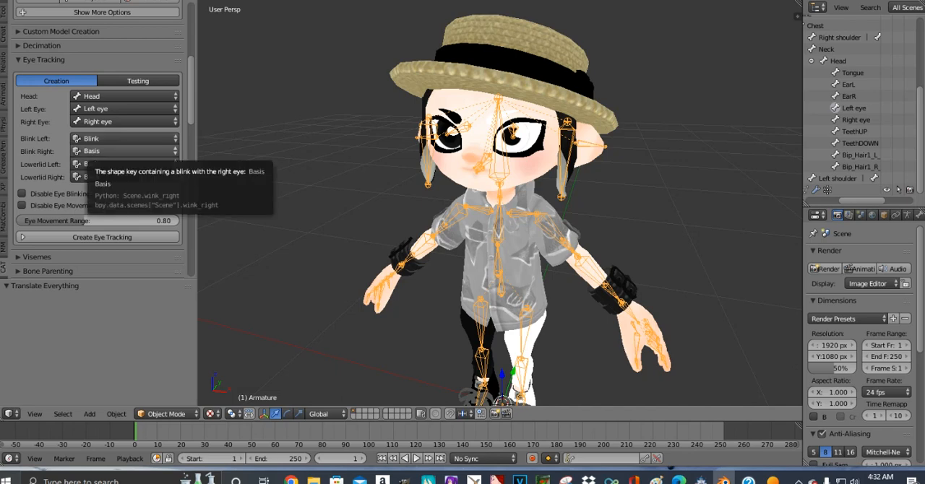
{"action": "left_click", "coordinate": [91, 152]}
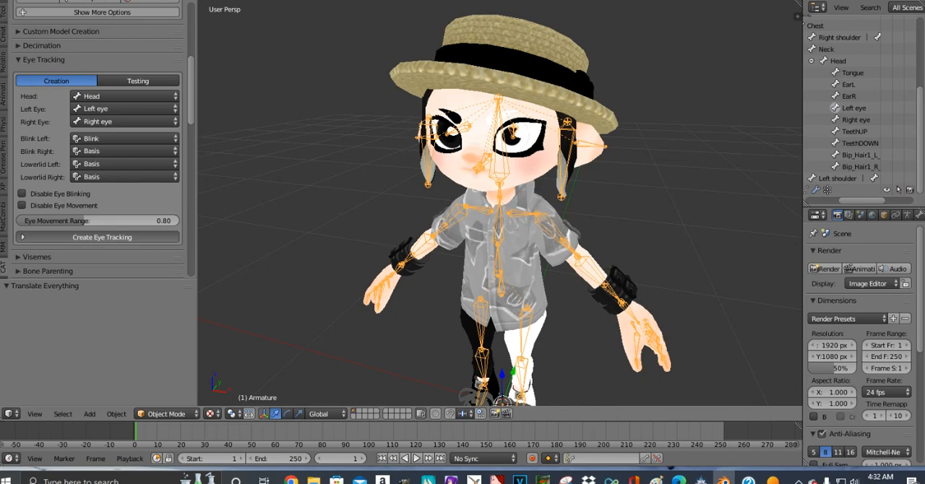
{"action": "left_click", "coordinate": [102, 237]}
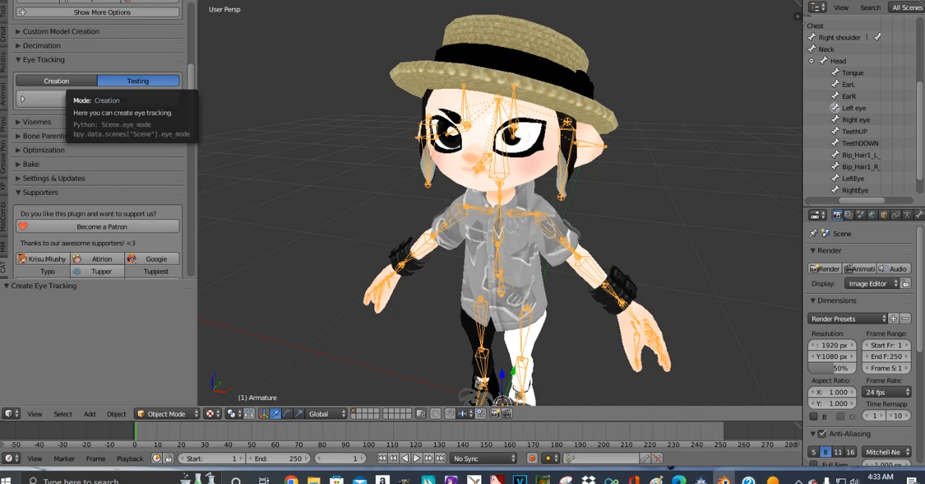
- Return to the eye tracking creation settings and reassign the right eye to the Right eye bone
{"action": "left_click", "coordinate": [57, 81]}
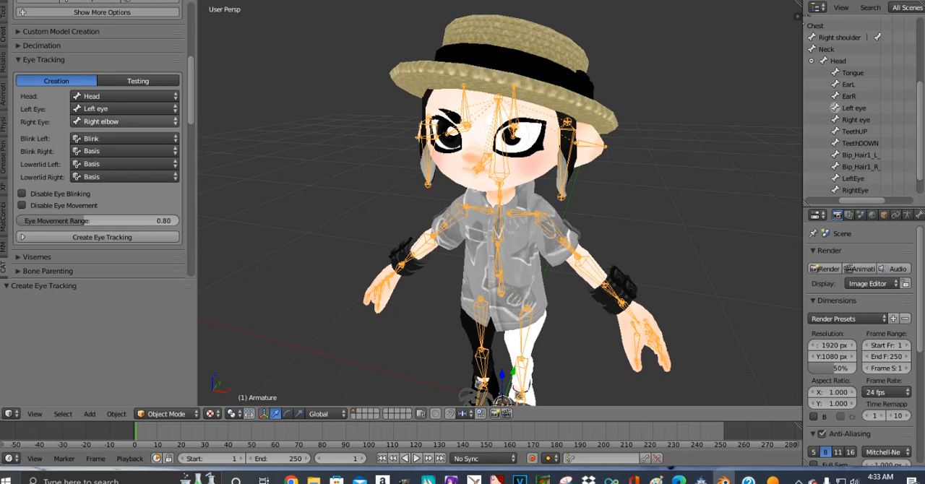
{"action": "left_click", "coordinate": [123, 122]}
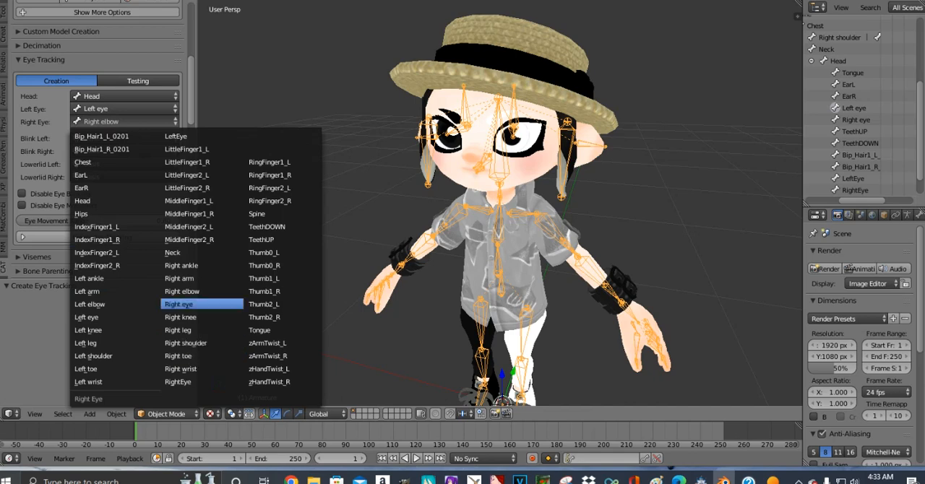
{"action": "left_click", "coordinate": [188, 304]}
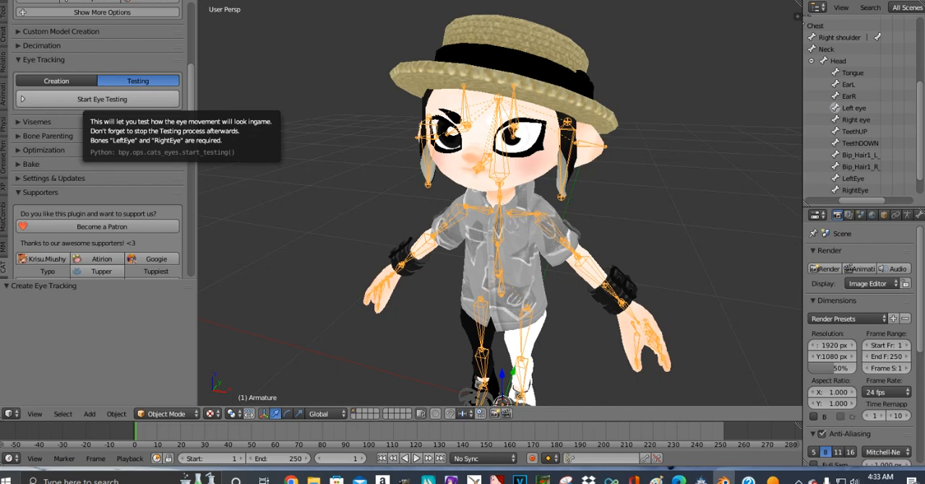
- Run the eye tracking blink test, examine the character's eyes close up, and stop the testing
{"action": "left_click", "coordinate": [102, 99]}
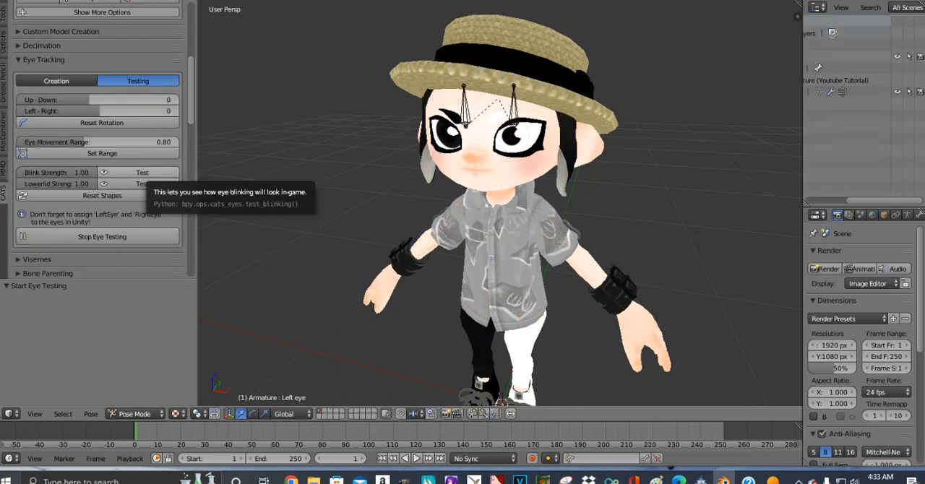
{"action": "left_click", "coordinate": [143, 173]}
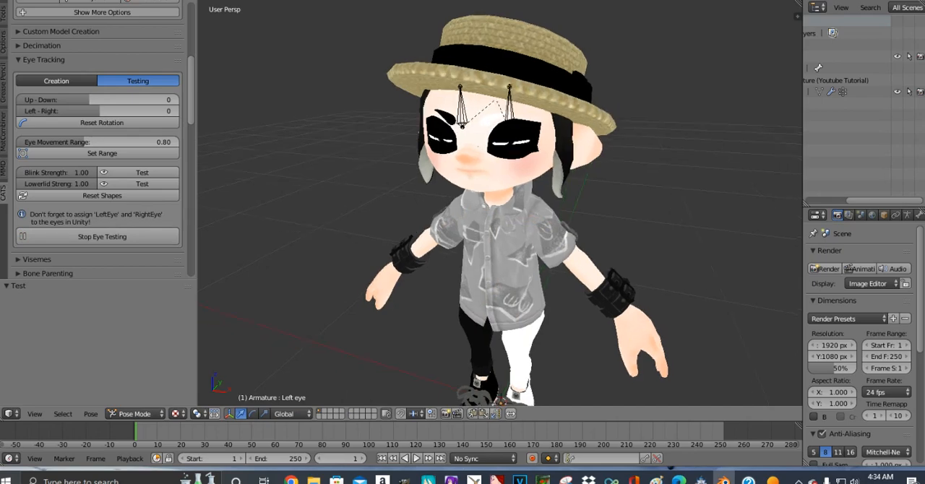
{"action": "scroll", "coordinate": [501, 217], "scroll_direction": "up", "scroll_amount": 6}
{"action": "middle_click_drag", "start_coordinate": [449, 232], "coordinate": [491, 233]}
{"action": "scroll", "coordinate": [500, 216], "scroll_direction": "down", "scroll_amount": 3}
{"action": "scroll", "coordinate": [500, 217], "scroll_direction": "down", "scroll_amount": 2}
{"action": "scroll", "coordinate": [501, 217], "scroll_direction": "up", "scroll_amount": 2}
{"action": "scroll", "coordinate": [501, 217], "scroll_direction": "down", "scroll_amount": 3}
{"action": "scroll", "coordinate": [500, 216], "scroll_direction": "up", "scroll_amount": 2}
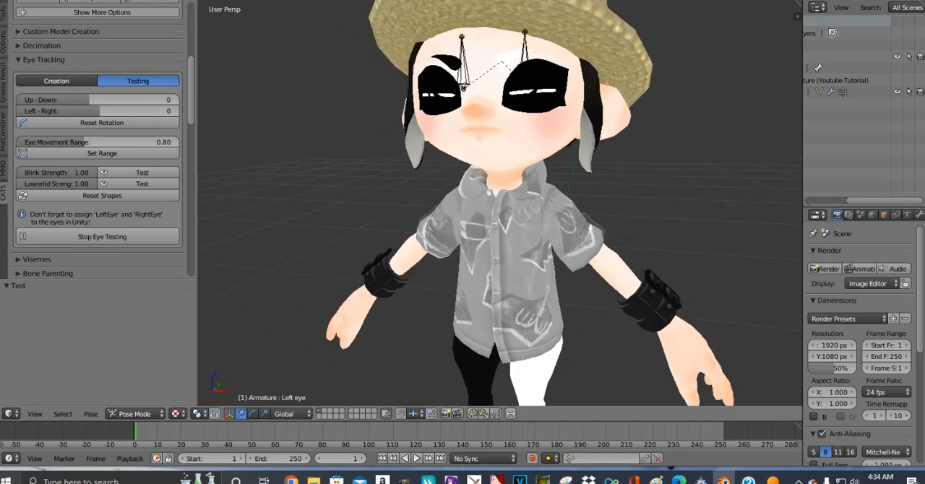
{"action": "scroll", "coordinate": [492, 233], "scroll_direction": "up", "scroll_amount": 6}
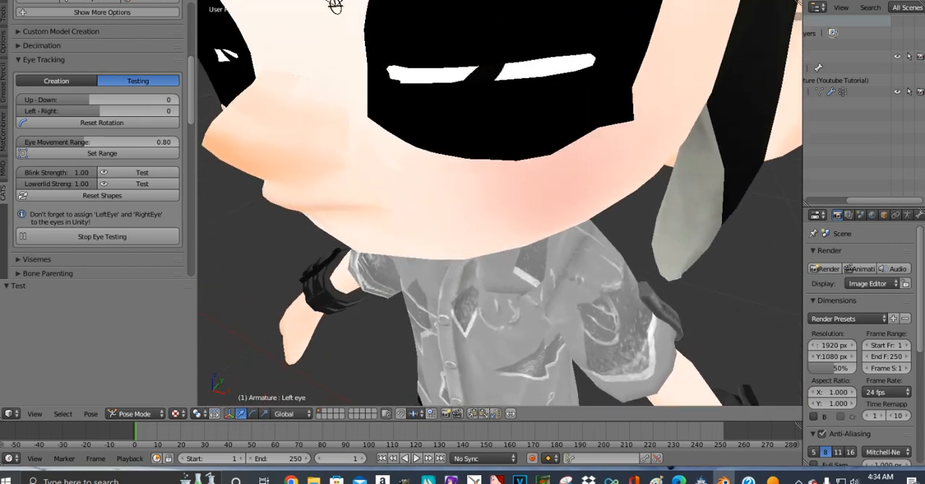
{"action": "scroll", "coordinate": [491, 233], "scroll_direction": "down", "scroll_amount": 6}
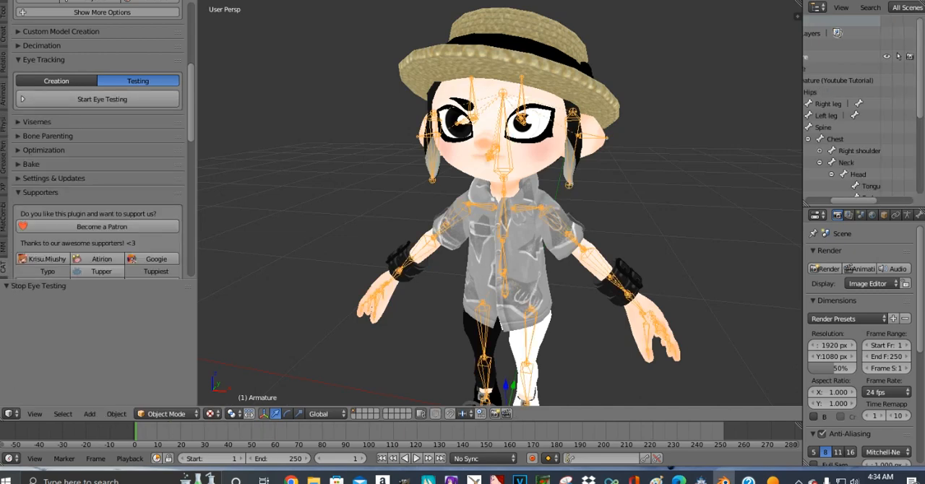
- Open the CATS Visemes settings for the character
{"action": "left_click", "coordinate": [37, 122]}
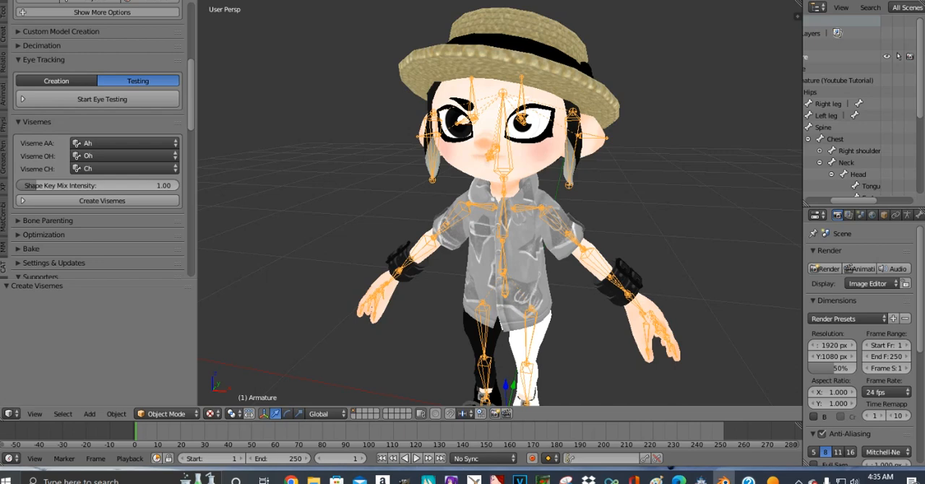
- Examine the rigged character from the front and side, both close up and at full length
{"action": "scroll", "coordinate": [499, 217], "scroll_direction": "down", "scroll_amount": 4}
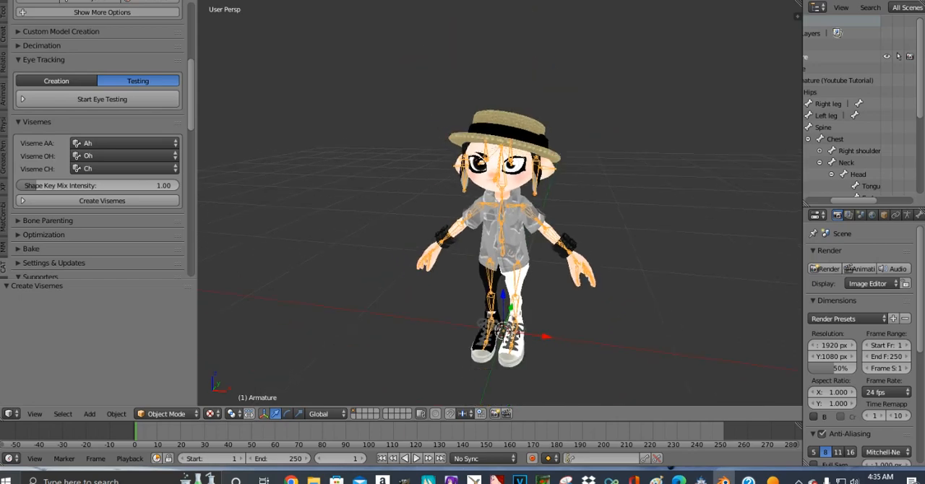
{"action": "middle_click_drag", "start_coordinate": [376, 231], "coordinate": [716, 235]}
{"action": "scroll", "coordinate": [499, 217], "scroll_direction": "up", "scroll_amount": 3}
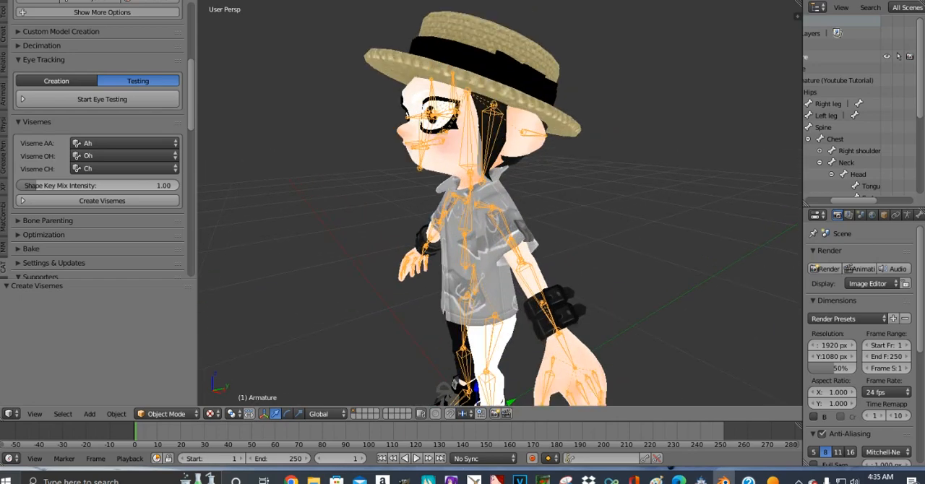
{"action": "middle_click_drag", "start_coordinate": [650, 235], "coordinate": [333, 217]}
{"action": "middle_click_drag", "start_coordinate": [507, 231], "coordinate": [479, 248]}
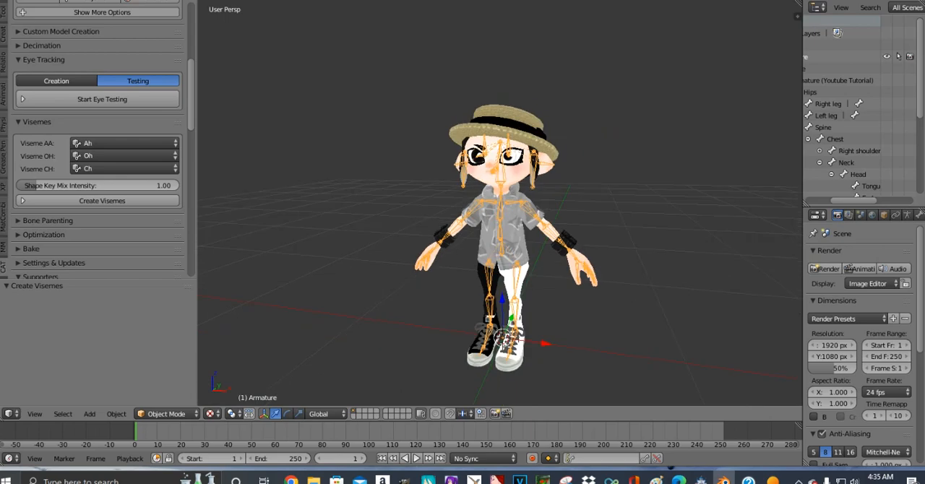
{"action": "scroll", "coordinate": [506, 239], "scroll_direction": "up", "scroll_amount": 2}
{"action": "scroll", "coordinate": [499, 210], "scroll_direction": "up", "scroll_amount": 4}
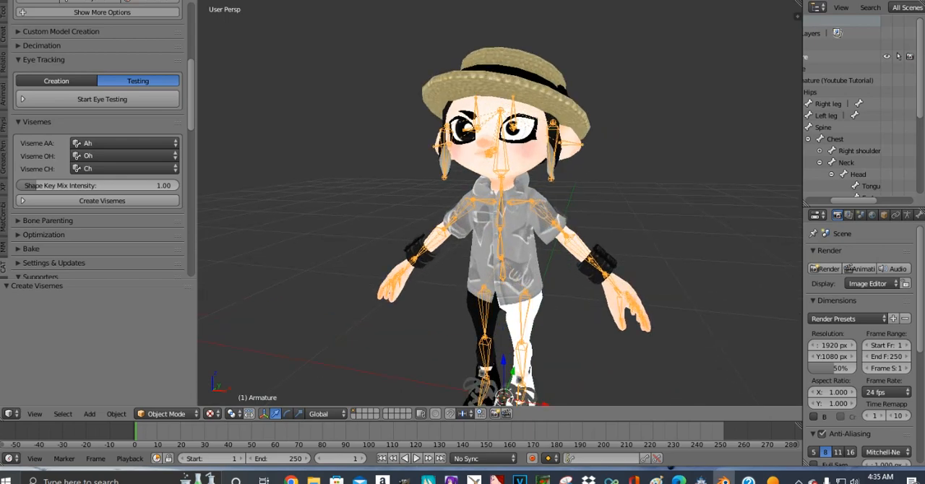
{"action": "scroll", "coordinate": [484, 183], "scroll_direction": "down", "scroll_amount": 4}
{"action": "middle_click_drag", "start_coordinate": [485, 183], "coordinate": [443, 155]}
{"action": "scroll", "coordinate": [447, 119], "scroll_direction": "down", "scroll_amount": 3}
{"action": "scroll", "coordinate": [442, 183], "scroll_direction": "up", "scroll_amount": 1}
{"action": "scroll", "coordinate": [446, 187], "scroll_direction": "up", "scroll_amount": 1}
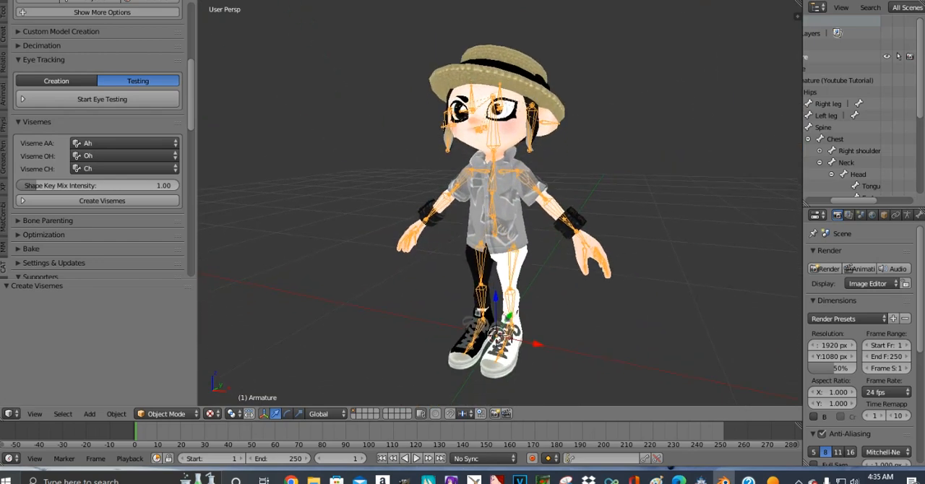
- Select all geometry of the Body mesh in Edit Mode and duplicate it in place
{"action": "right_click", "coordinate": [481, 189]}
{"action": "left_click", "coordinate": [166, 414]}
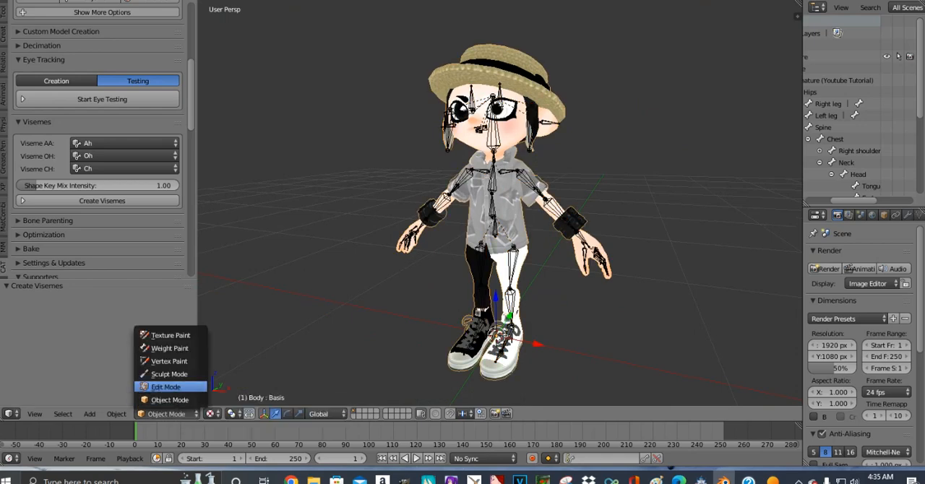
{"action": "left_click", "coordinate": [166, 387]}
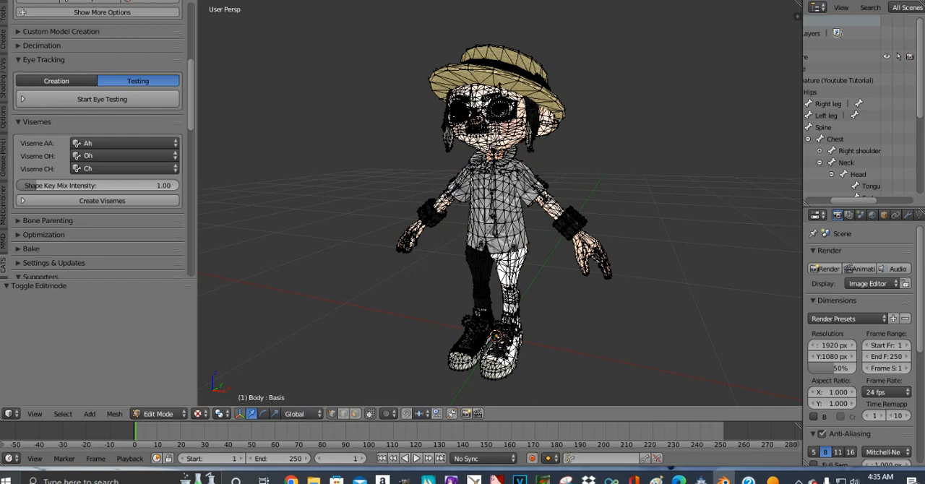
{"action": "key", "text": "a"}
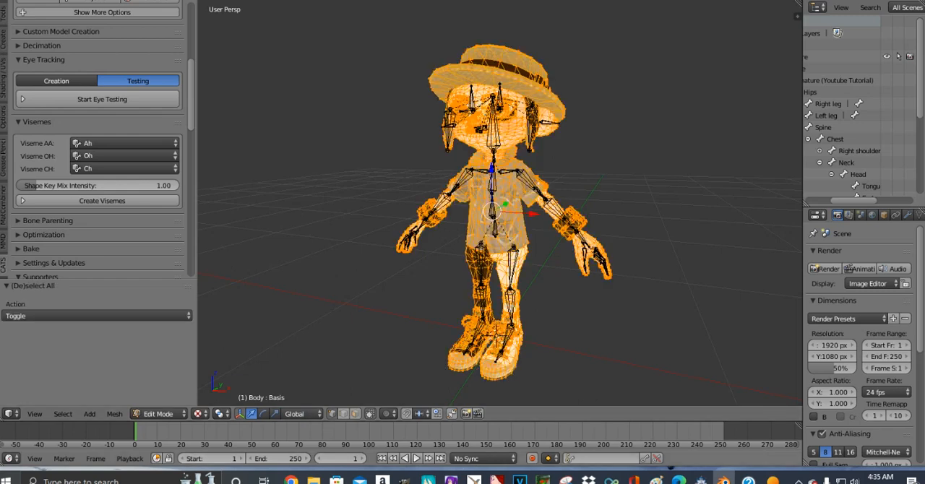
{"action": "left_click", "coordinate": [114, 414]}
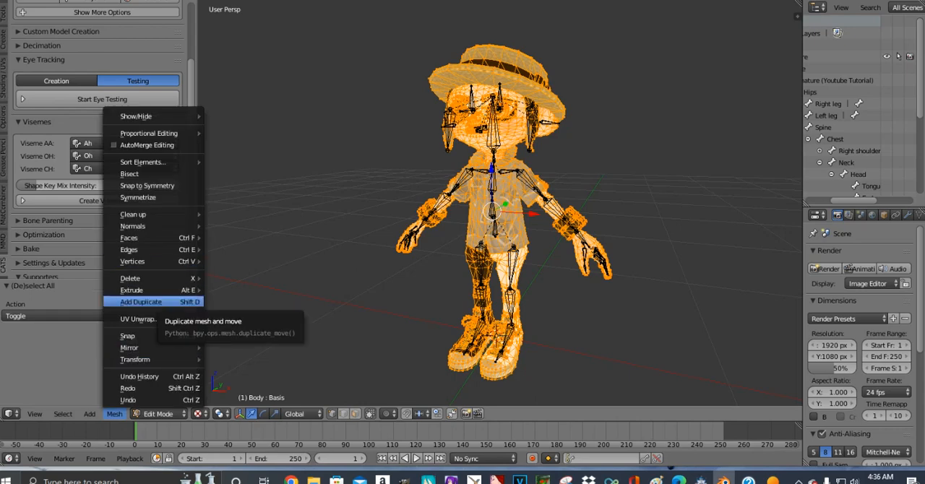
{"action": "left_click", "coordinate": [148, 302]}
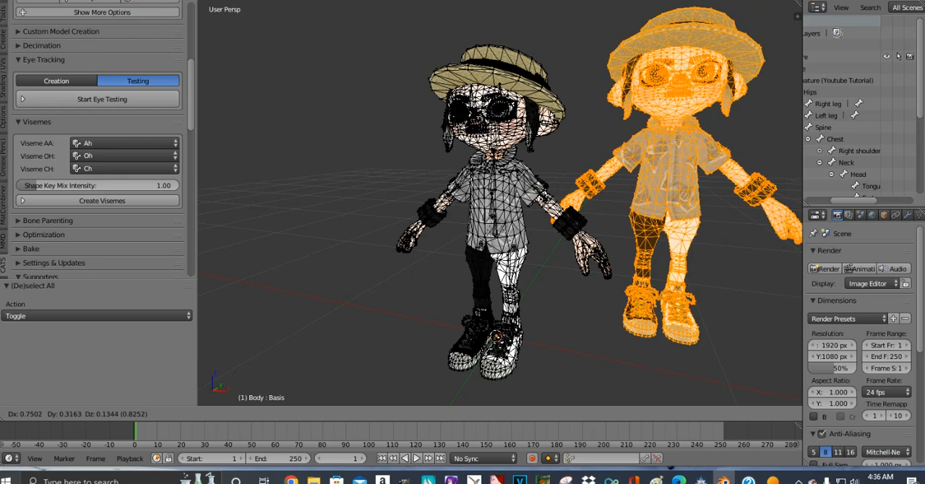
{"action": "key", "text": "Escape"}
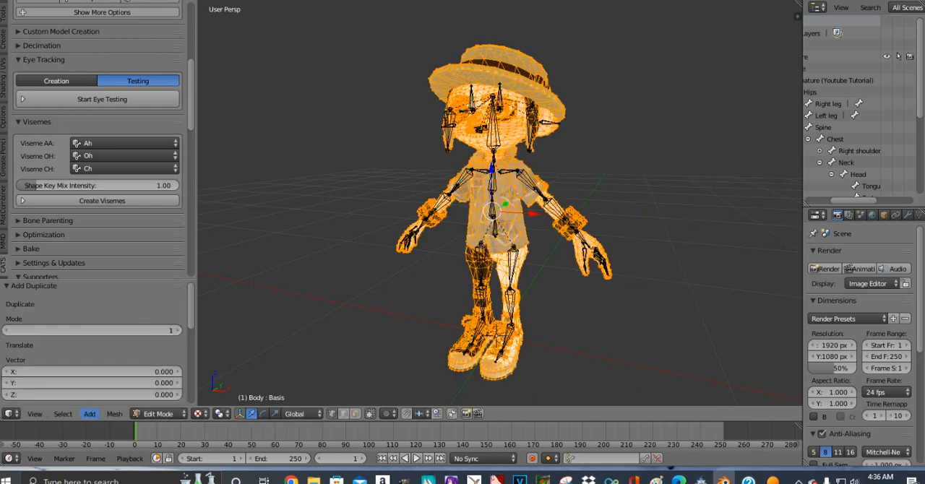
- Flip the normals of the duplicated geometry and return the Body mesh to Object Mode
{"action": "left_click", "coordinate": [114, 413]}
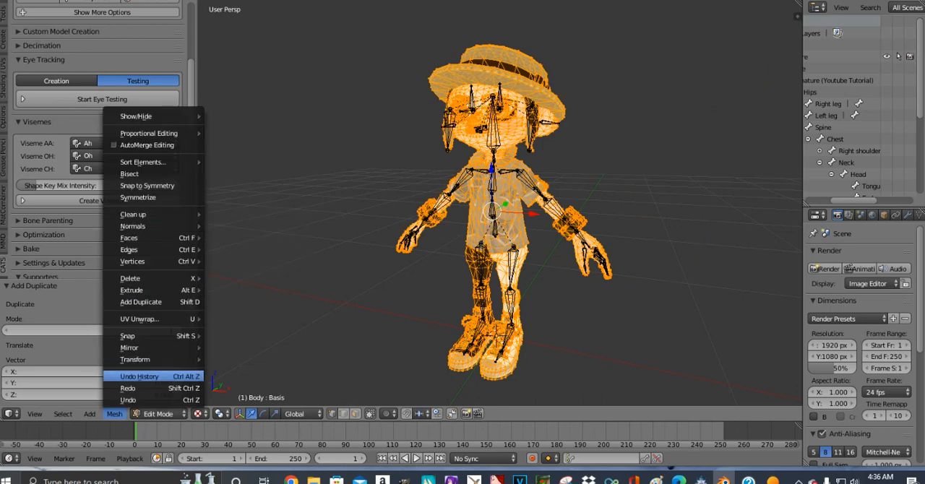
{"action": "left_click", "coordinate": [114, 413]}
{"action": "mouse_move", "coordinate": [199, 226]}
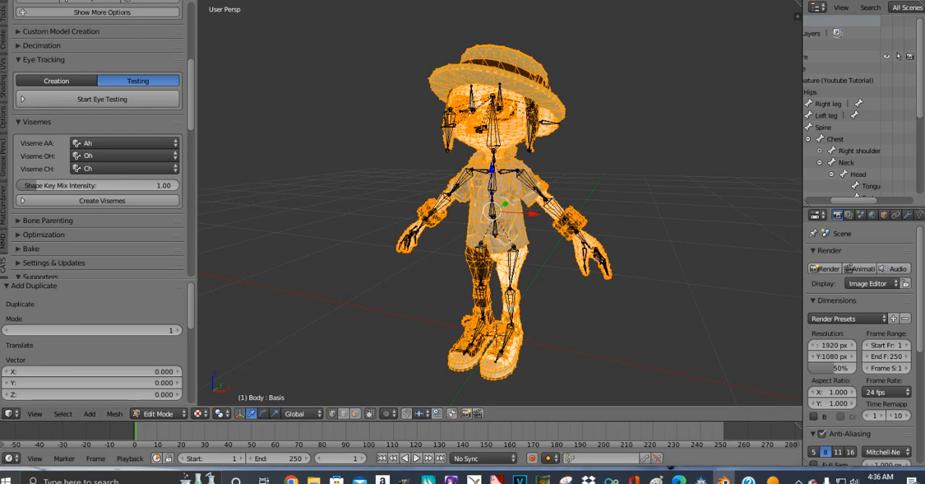
{"action": "left_click", "coordinate": [114, 414]}
{"action": "mouse_move", "coordinate": [166, 226]}
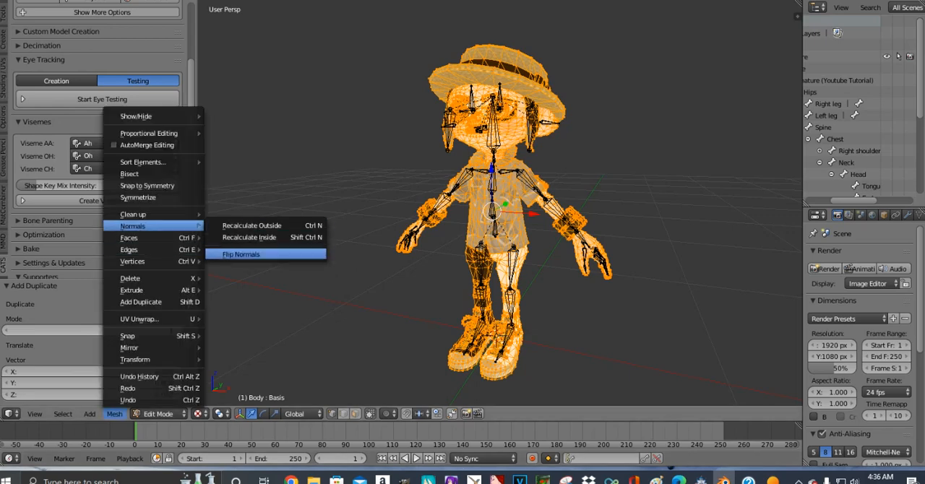
{"action": "left_click", "coordinate": [241, 253]}
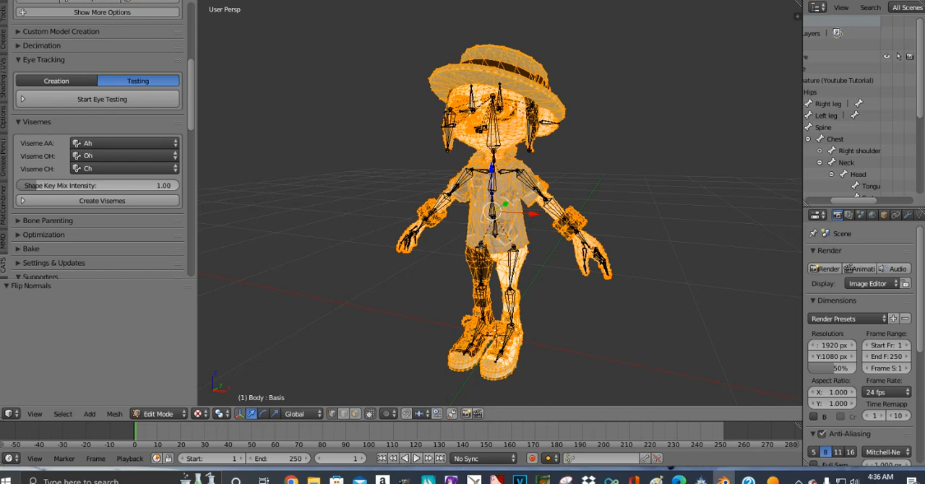
{"action": "scroll", "coordinate": [501, 204], "scroll_direction": "up", "scroll_amount": 7}
{"action": "scroll", "coordinate": [500, 203], "scroll_direction": "down", "scroll_amount": 5}
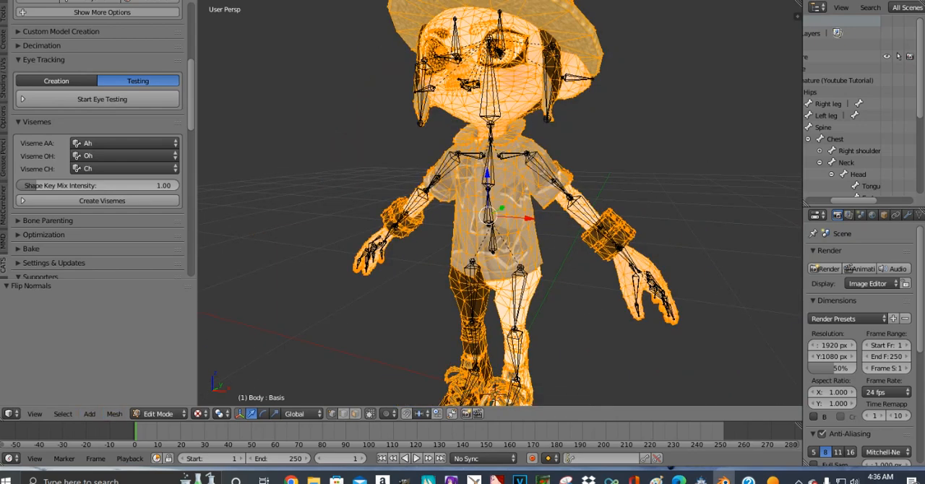
{"action": "left_click", "coordinate": [156, 413]}
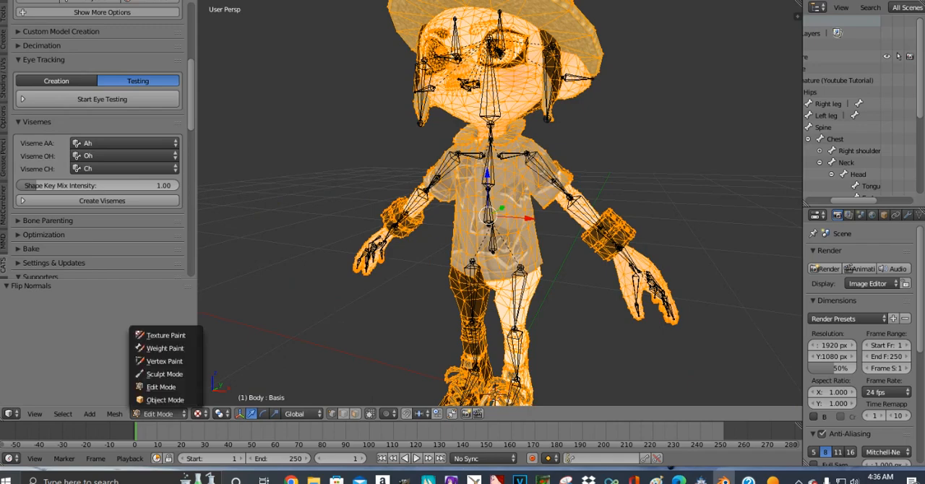
{"action": "left_click", "coordinate": [165, 400]}
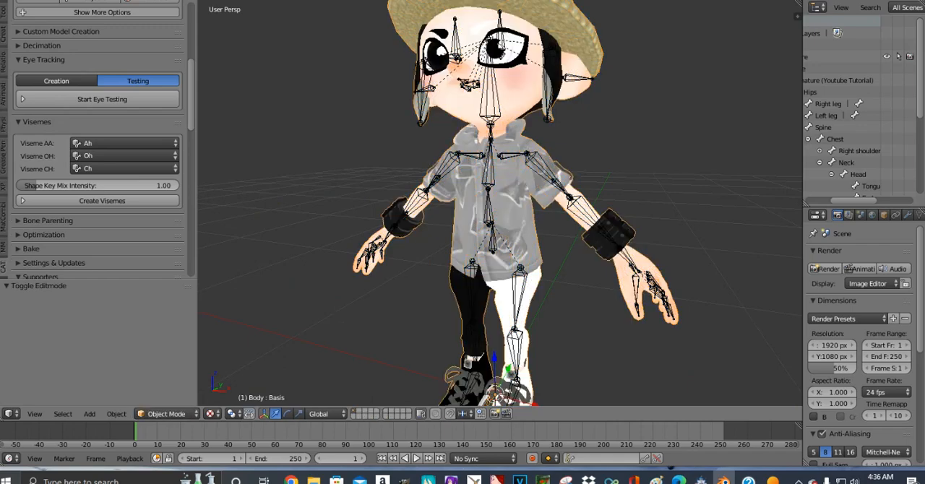
- Examine the shirt, sleeve openings and wristband close up, and then the whole character
{"action": "middle_click_drag", "start_coordinate": [499, 231], "coordinate": [463, 221]}
{"action": "scroll", "coordinate": [499, 210], "scroll_direction": "up", "scroll_amount": 4}
{"action": "scroll", "coordinate": [499, 209], "scroll_direction": "up", "scroll_amount": 5}
{"action": "scroll", "coordinate": [499, 209], "scroll_direction": "down", "scroll_amount": 5}
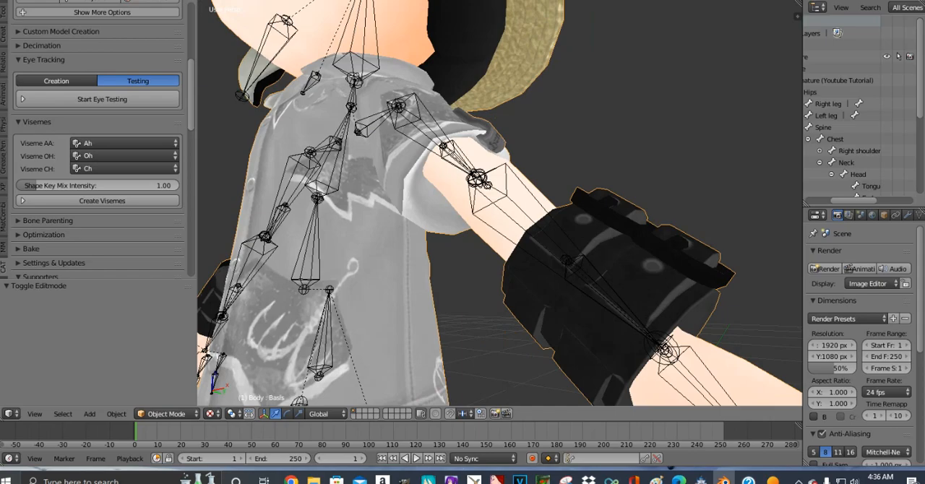
{"action": "middle_click_drag", "start_coordinate": [499, 210], "coordinate": [542, 281]}
{"action": "scroll", "coordinate": [538, 252], "scroll_direction": "down", "scroll_amount": 5}
{"action": "scroll", "coordinate": [591, 278], "scroll_direction": "up", "scroll_amount": 1}
{"action": "scroll", "coordinate": [610, 277], "scroll_direction": "down", "scroll_amount": 4}
{"action": "scroll", "coordinate": [560, 274], "scroll_direction": "down", "scroll_amount": 4}
{"action": "scroll", "coordinate": [571, 278], "scroll_direction": "down", "scroll_amount": 3}
{"action": "scroll", "coordinate": [568, 269], "scroll_direction": "up", "scroll_amount": 1}
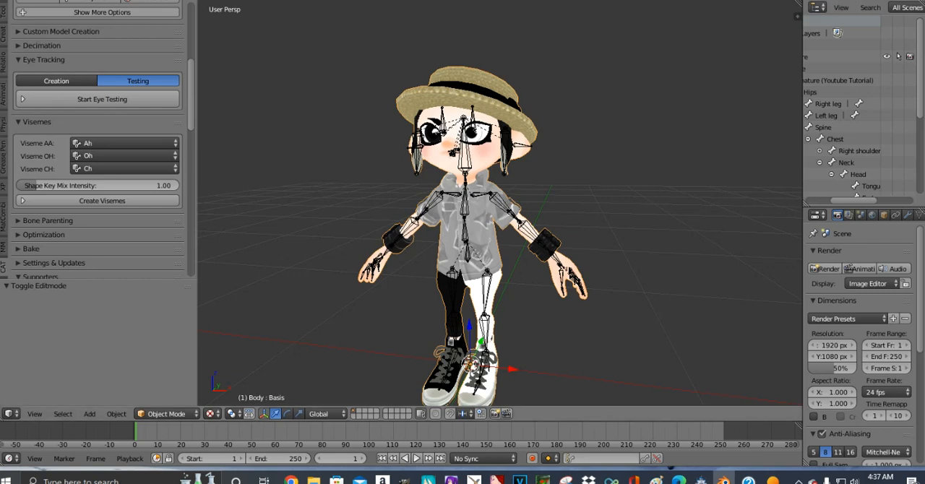
- Start the CATS model export and continue to the FBX settings without optimizing the materials
{"action": "scroll", "coordinate": [98, 144], "scroll_direction": "up", "scroll_amount": 8}
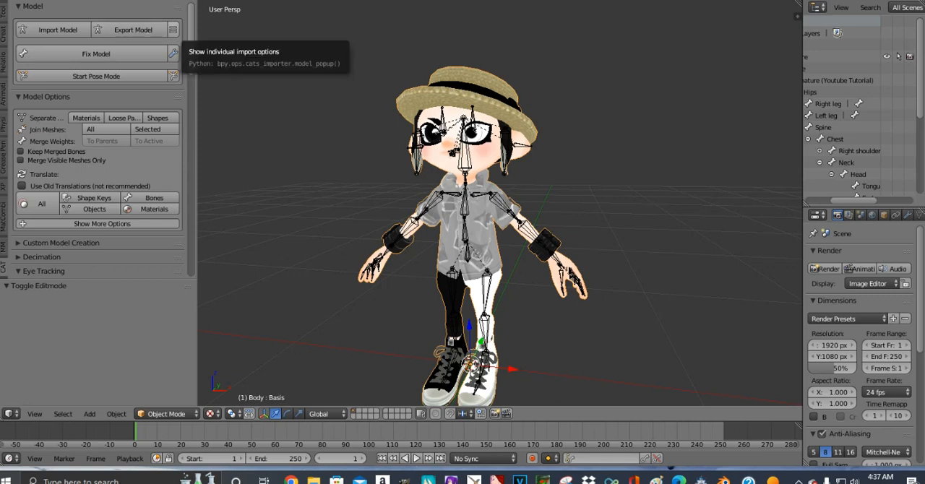
{"action": "left_click", "coordinate": [133, 30]}
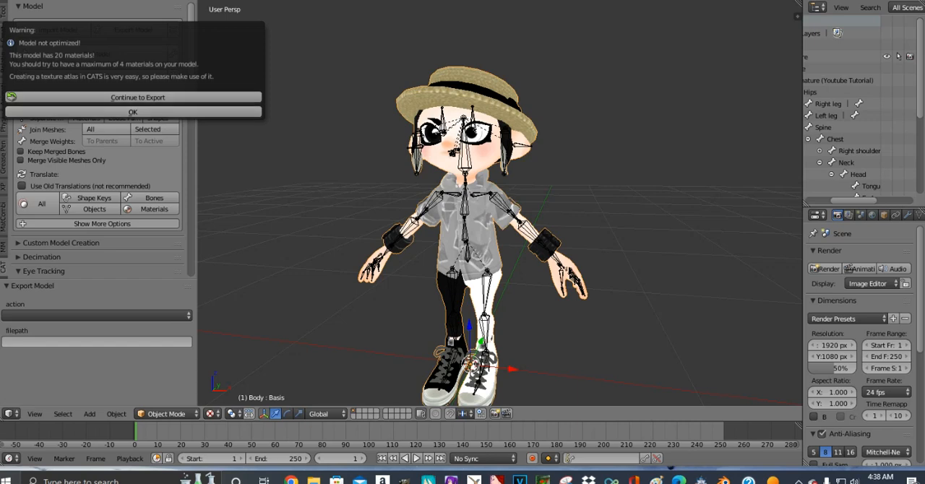
{"action": "left_click", "coordinate": [137, 97]}
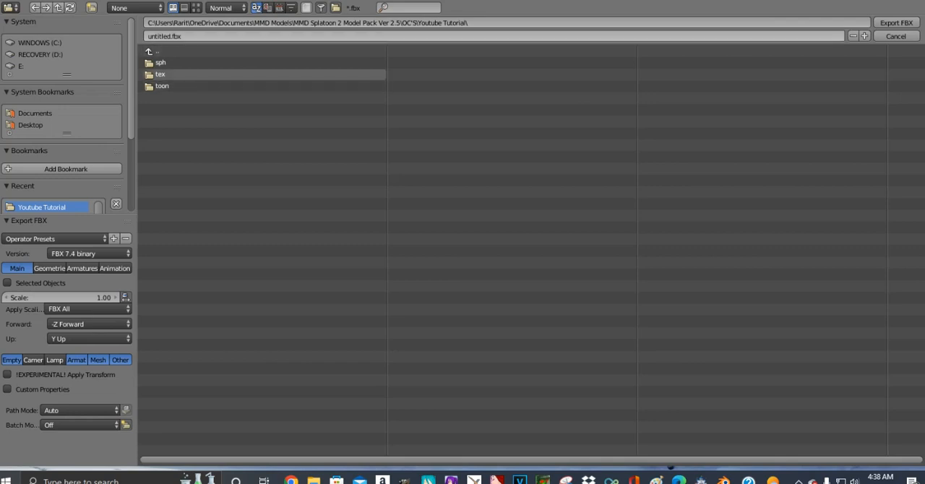
- Name the FBX file Tutorial Octoling 2 and export it to the Youtube Tutorial folder
{"action": "left_click", "coordinate": [172, 36]}
{"action": "left_click_drag", "start_coordinate": [172, 36], "coordinate": [147, 36]}
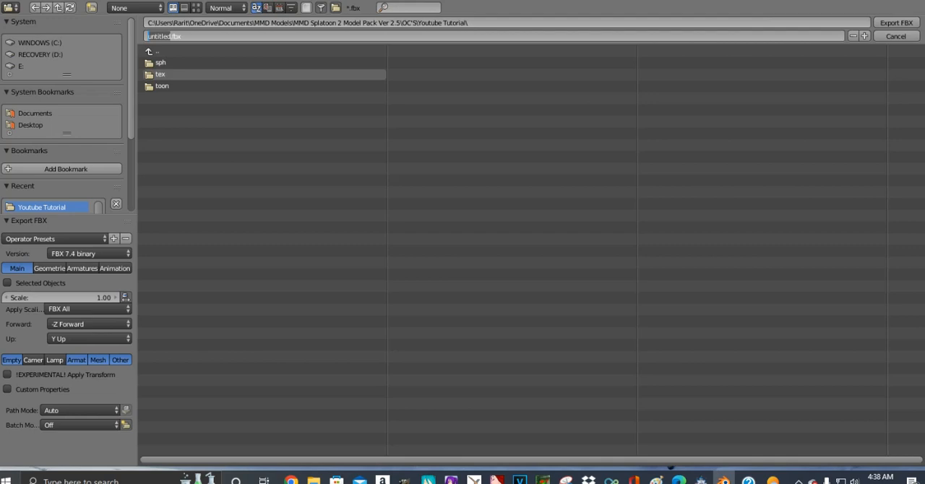
{"action": "type", "text": "Tutor"}
{"action": "key", "text": "BackSpace"}
{"action": "key", "text": "BackSpace"}
{"action": "key", "text": "BackSpace"}
{"action": "key", "text": "BackSpace"}
{"action": "key", "text": "BackSpace"}
{"action": "type", "text": "Tutiria"}
{"action": "key", "text": "BackSpace"}
{"action": "key", "text": "BackSpace"}
{"action": "type", "text": "Tutorial Octoling 2"}
{"action": "key", "text": "Return"}
{"action": "left_click", "coordinate": [896, 23]}
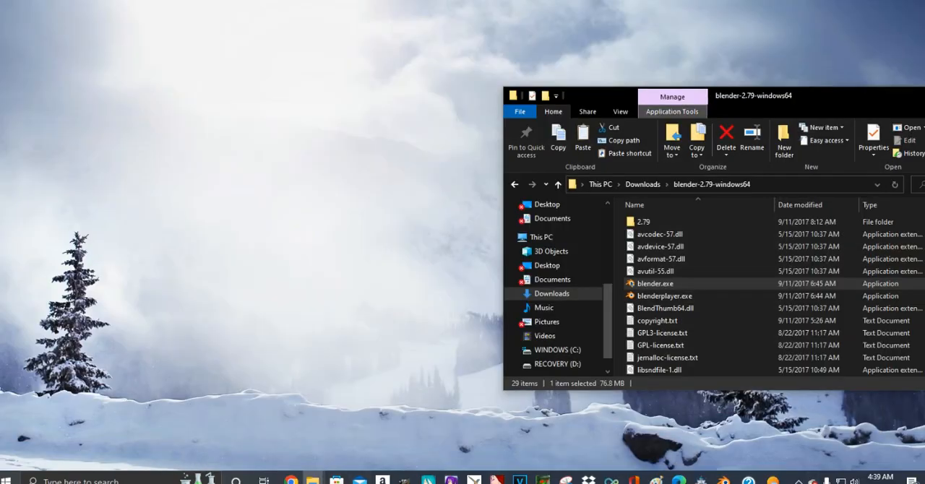
- In File Explorer, browse to the OC'S folder of MMD Splatoon 2 Model Pack Ver 2.5 and select the Youtube Tutorial folder
{"action": "mouse_move", "coordinate": [312, 481]}
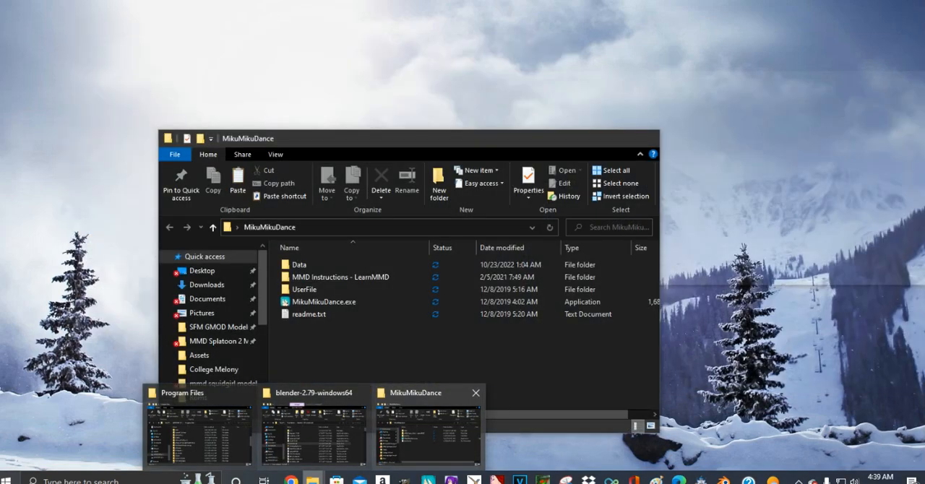
{"action": "left_click", "coordinate": [426, 430]}
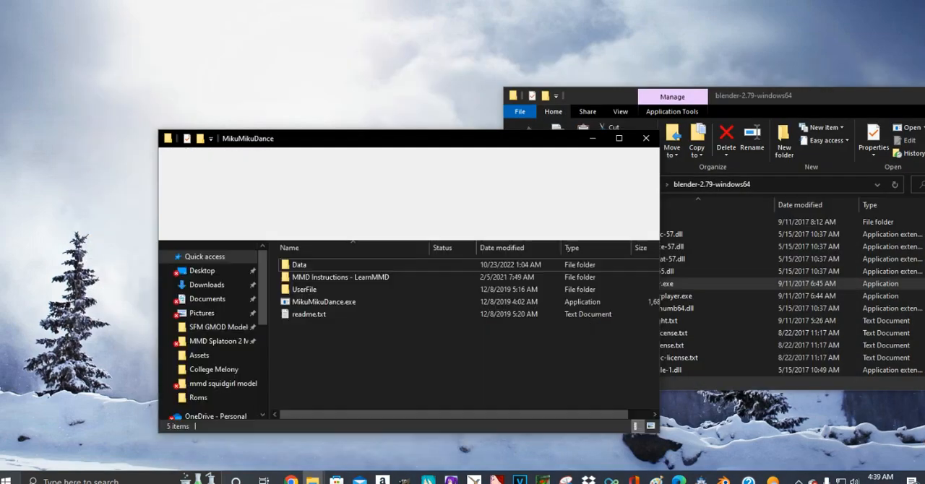
{"action": "left_click", "coordinate": [217, 341]}
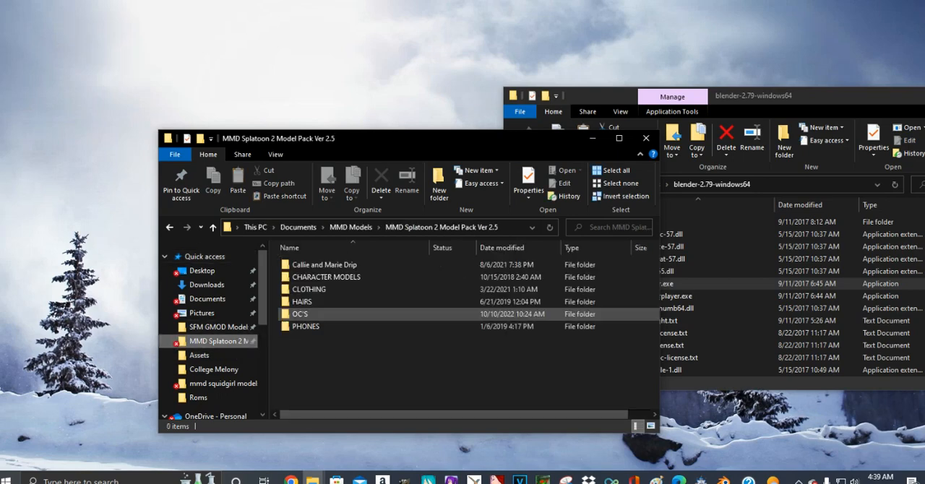
{"action": "double_click", "coordinate": [302, 315]}
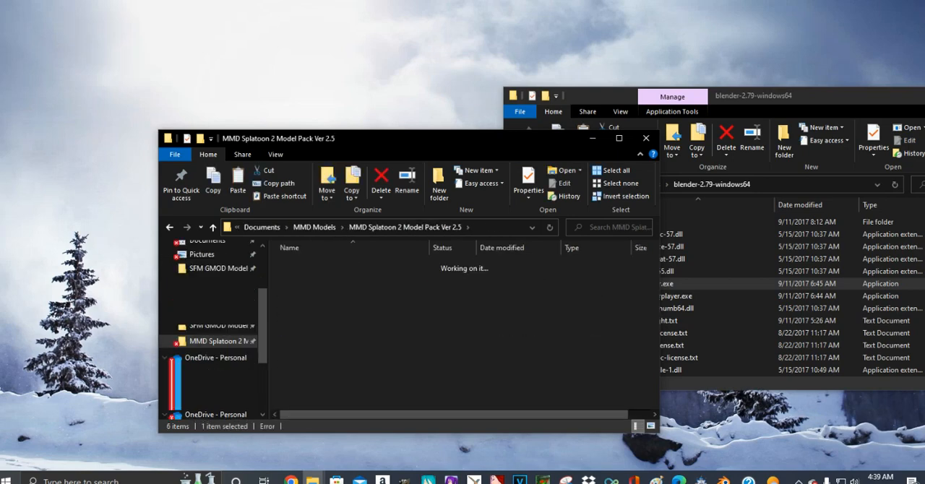
{"action": "scroll", "coordinate": [302, 314], "scroll_direction": "down", "scroll_amount": 3}
{"action": "scroll", "coordinate": [325, 340], "scroll_direction": "down", "scroll_amount": 10}
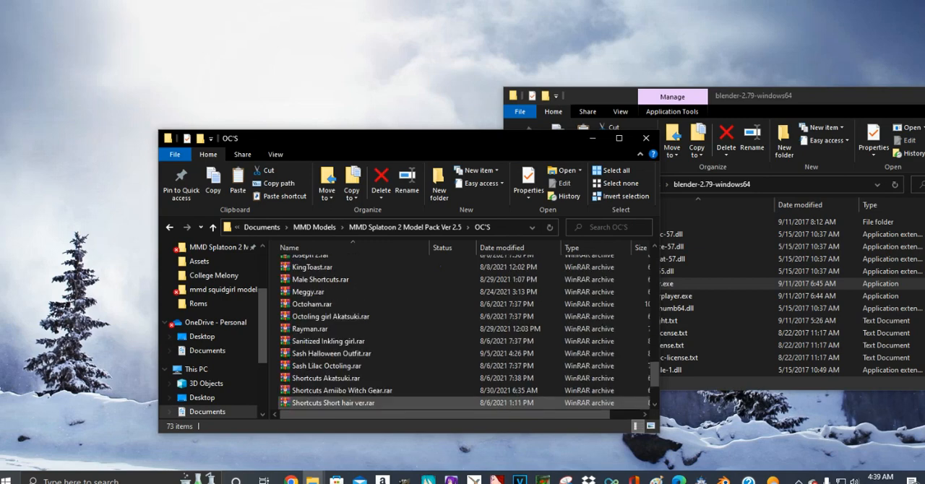
{"action": "scroll", "coordinate": [325, 348], "scroll_direction": "up", "scroll_amount": 7}
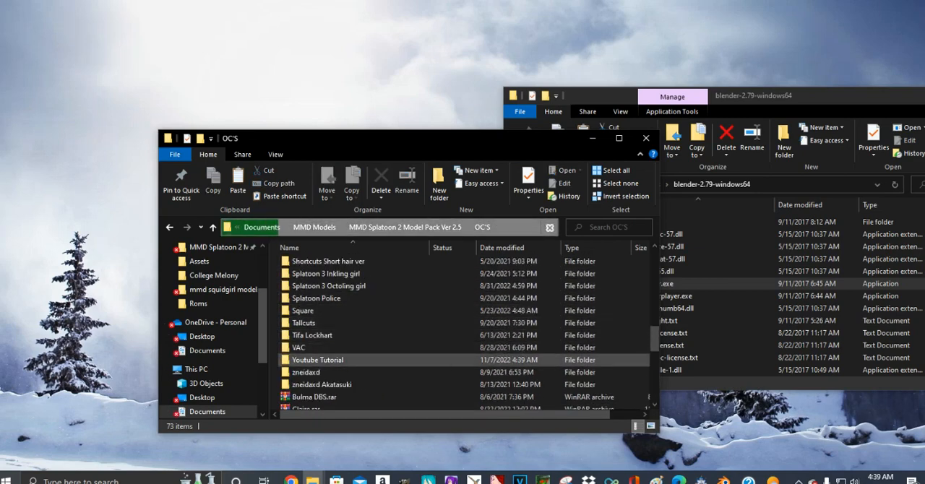
{"action": "left_click", "coordinate": [319, 360]}
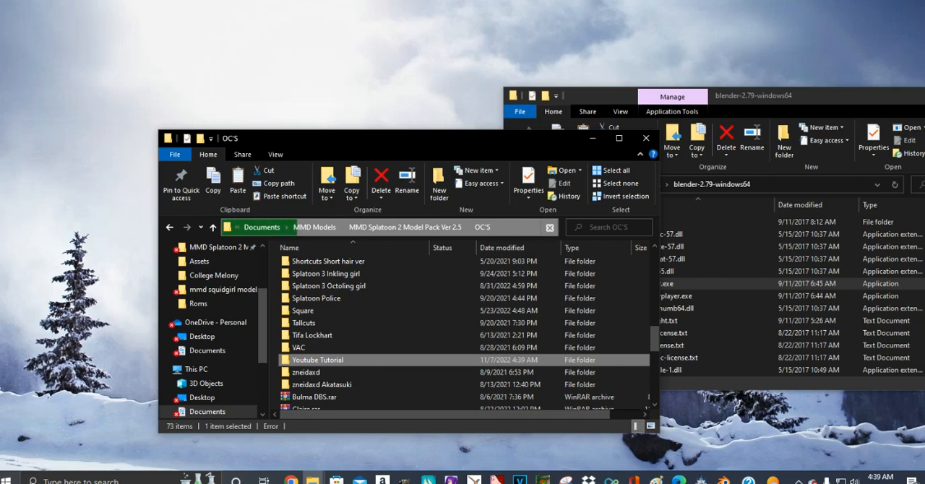
{"action": "mouse_move", "coordinate": [349, 360]}
{"action": "left_mouse_down"}
{"action": "mouse_move", "coordinate": [351, 368]}
{"action": "mouse_move", "coordinate": [342, 361]}
{"action": "left_mouse_up"}
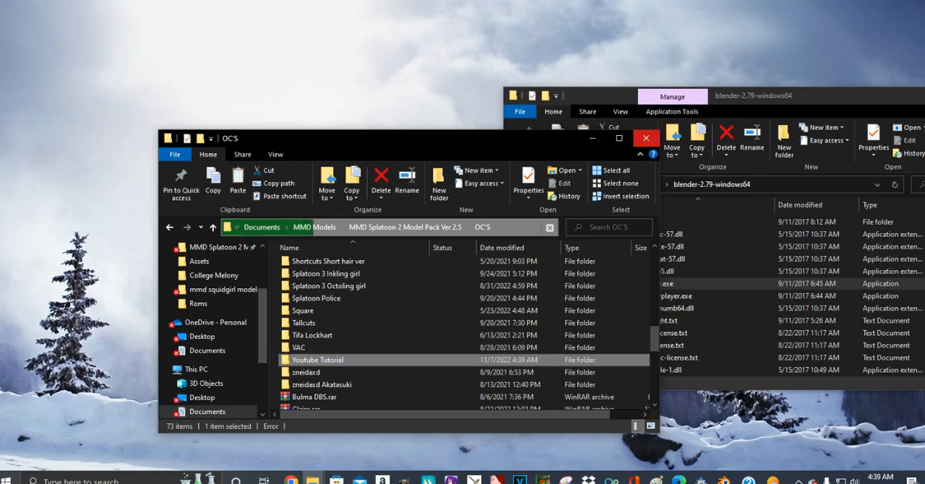
- Close the OC'S and blender-2.79-windows64 folder windows
{"action": "left_click", "coordinate": [647, 138]}
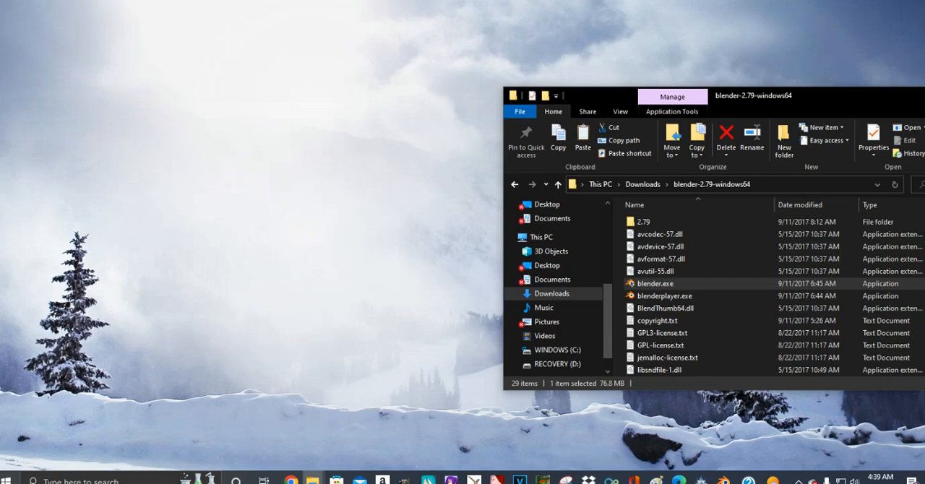
{"action": "left_click_drag", "start_coordinate": [831, 95], "coordinate": [563, 53]}
{"action": "left_click", "coordinate": [672, 54]}
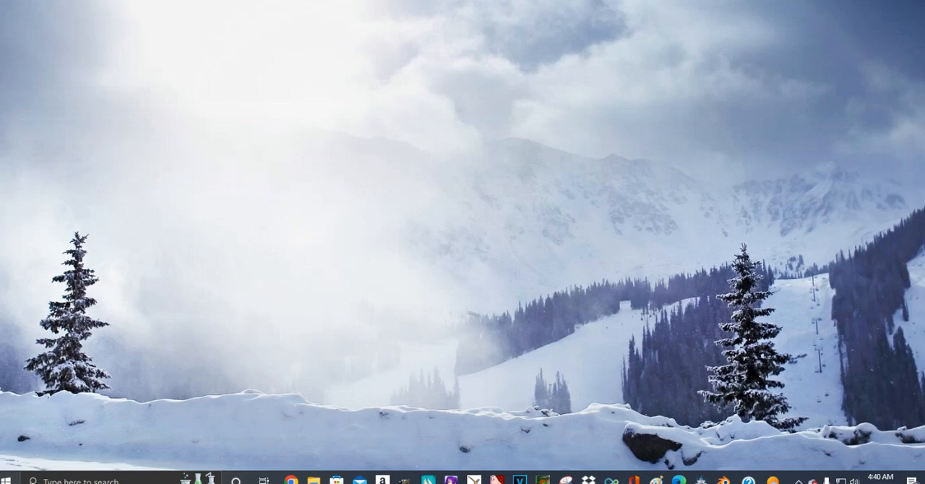
{"action": "mouse_move", "coordinate": [290, 480]}
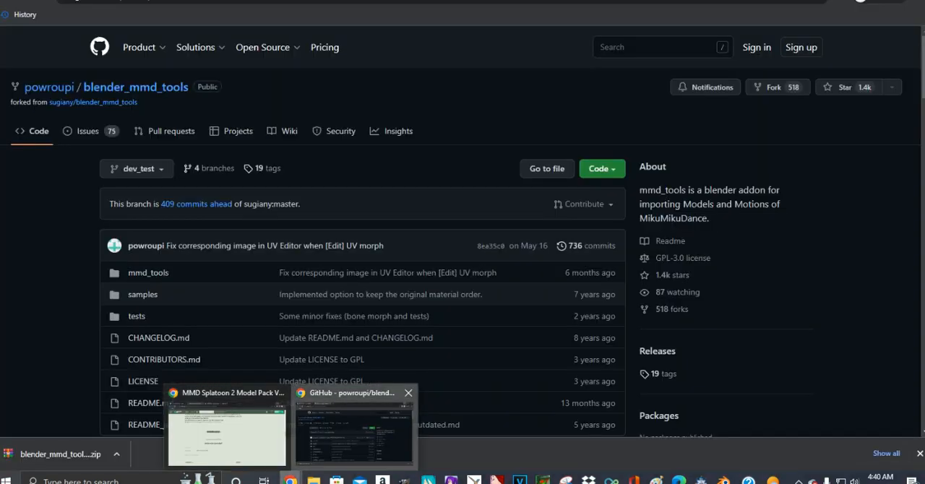
{"action": "left_click", "coordinate": [354, 434]}
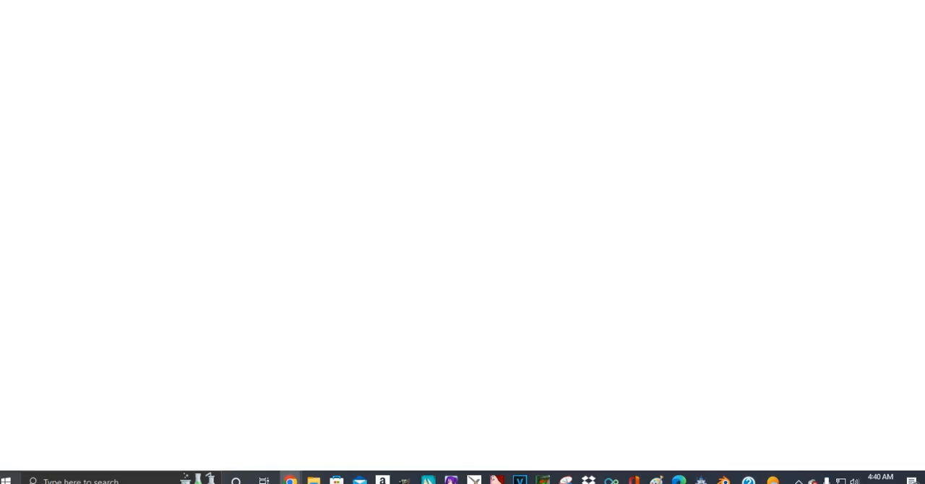
{"action": "left_click", "coordinate": [858, 0]}
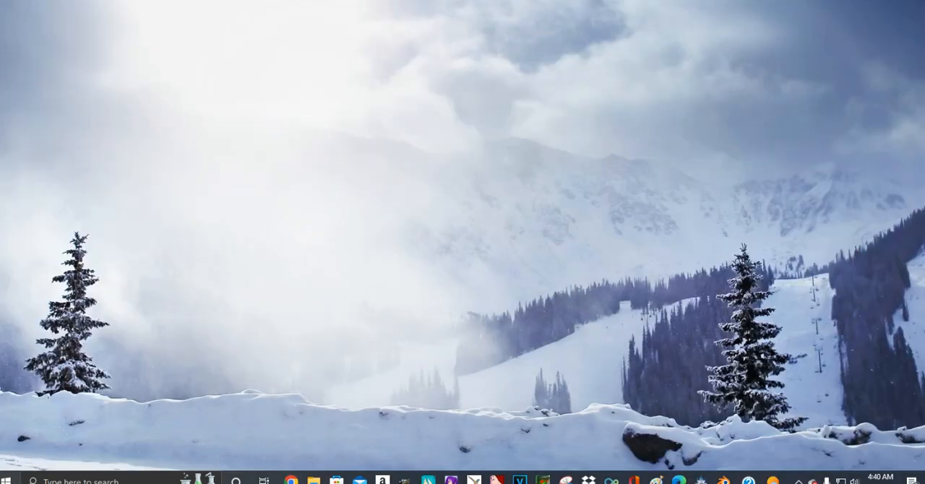
- Switch to the MMD Splatoon 2 Model Pack browser window and open the Splatoon 2 page of The Models Resource from the Google results
{"action": "mouse_move", "coordinate": [291, 481]}
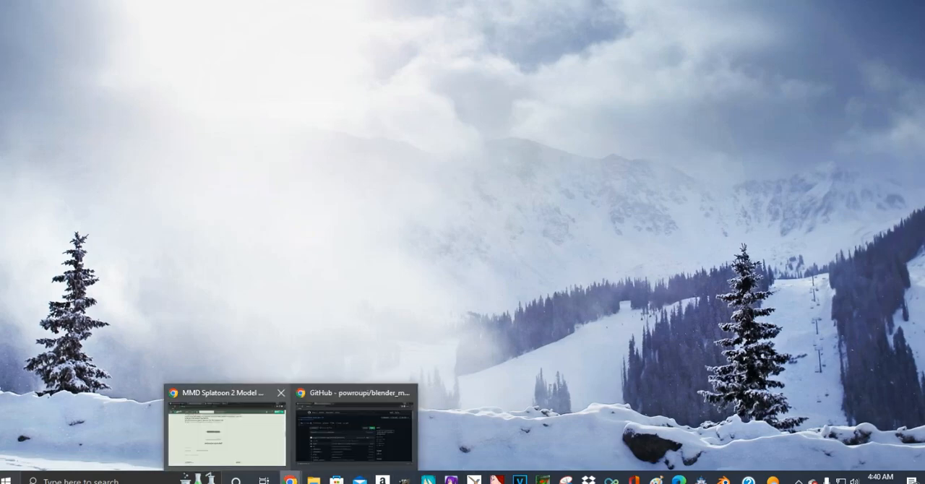
{"action": "left_click", "coordinate": [227, 437]}
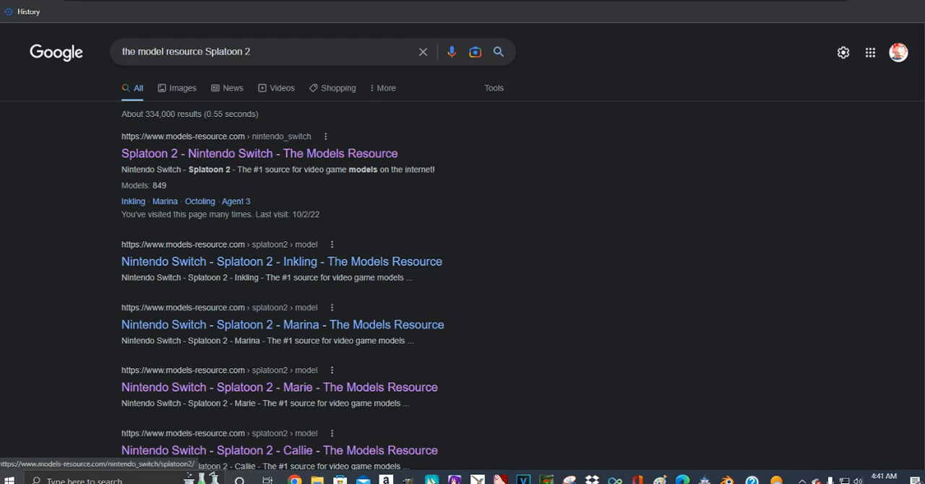
{"action": "scroll", "coordinate": [463, 253], "scroll_direction": "down", "scroll_amount": 1}
{"action": "scroll", "coordinate": [260, 154], "scroll_direction": "down", "scroll_amount": 2}
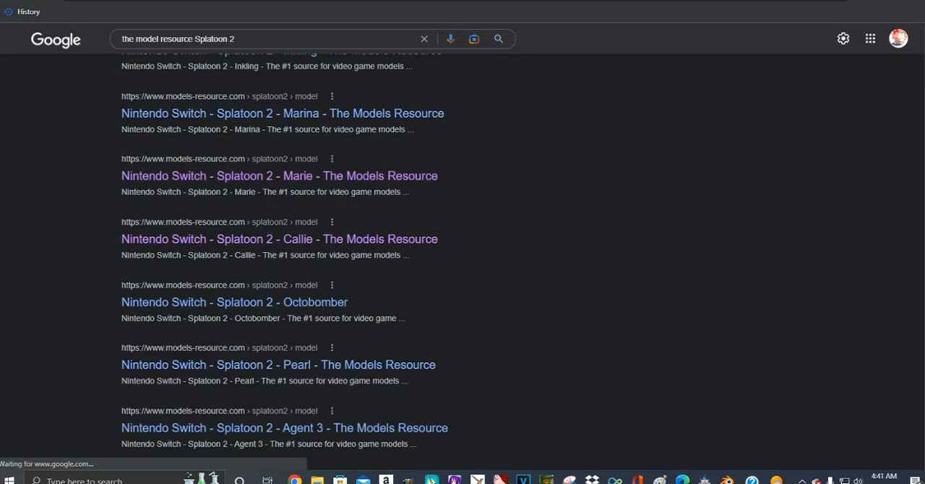
{"action": "scroll", "coordinate": [261, 153], "scroll_direction": "up", "scroll_amount": 3}
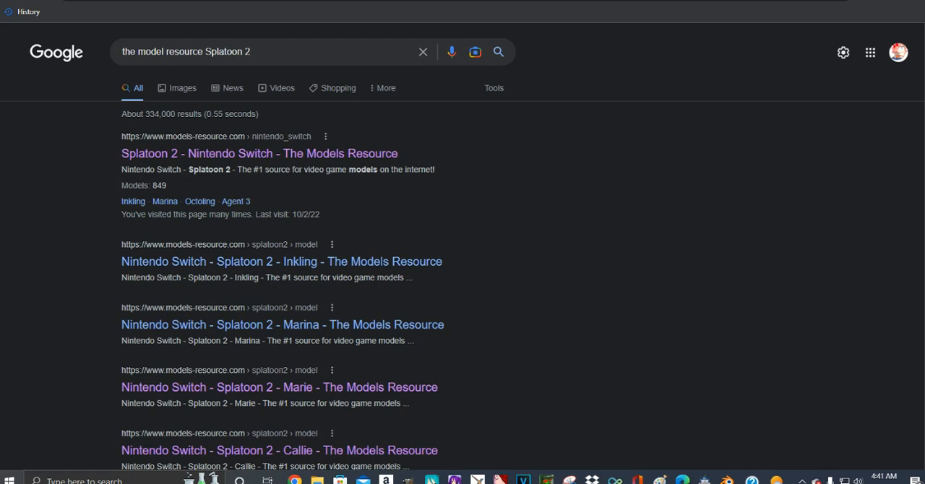
{"action": "left_click", "coordinate": [259, 154]}
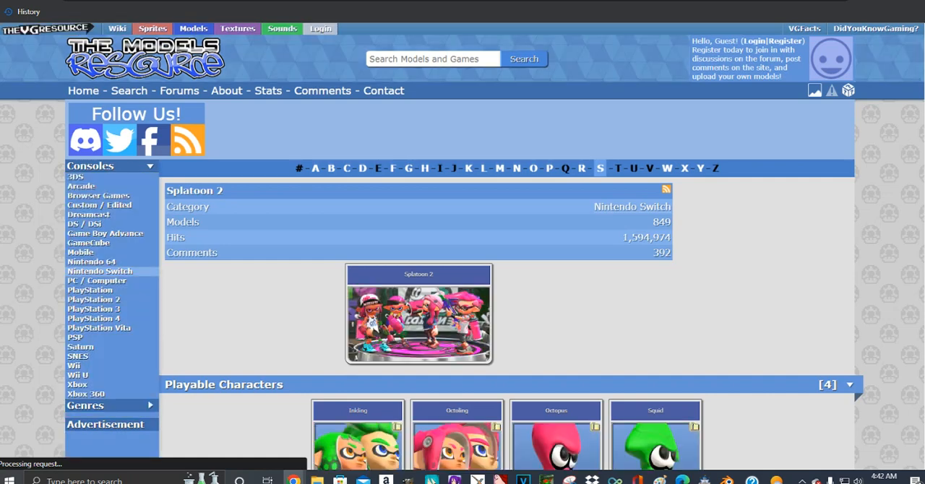
- Look through the Splatoon 2 headgear, shirt and shoe models, and return to the DeviantArt model pack page before leaving the browser
{"action": "scroll", "coordinate": [463, 246], "scroll_direction": "down", "scroll_amount": 3}
{"action": "scroll", "coordinate": [463, 246], "scroll_direction": "down", "scroll_amount": 1}
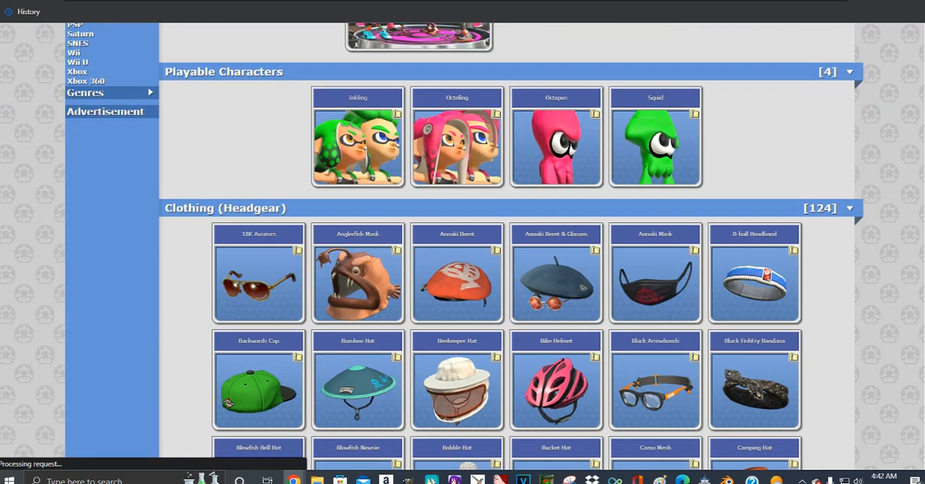
{"action": "scroll", "coordinate": [463, 246], "scroll_direction": "down", "scroll_amount": 1}
{"action": "scroll", "coordinate": [462, 246], "scroll_direction": "down", "scroll_amount": 1}
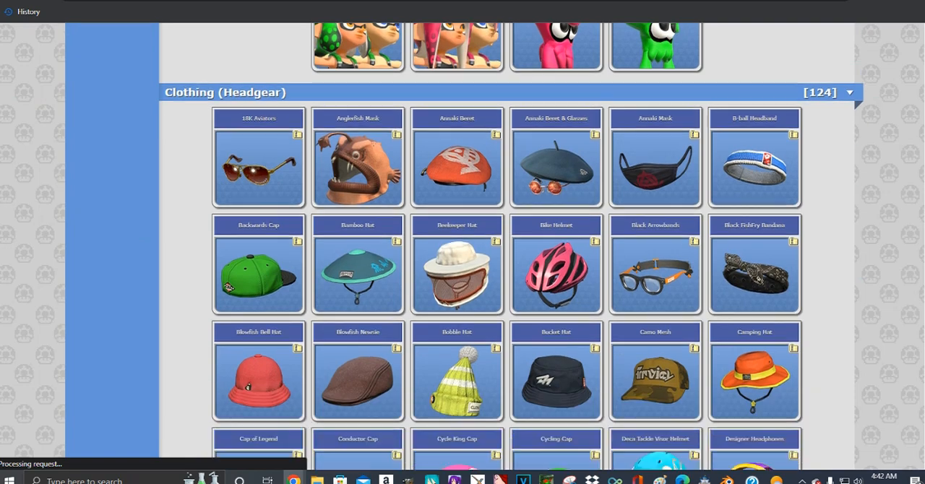
{"action": "scroll", "coordinate": [463, 246], "scroll_direction": "down", "scroll_amount": 5}
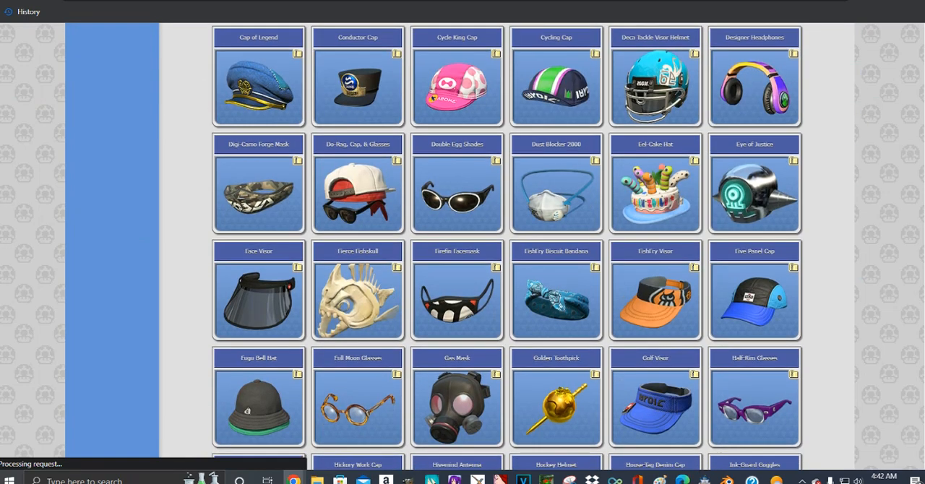
{"action": "scroll", "coordinate": [463, 246], "scroll_direction": "down", "scroll_amount": 20}
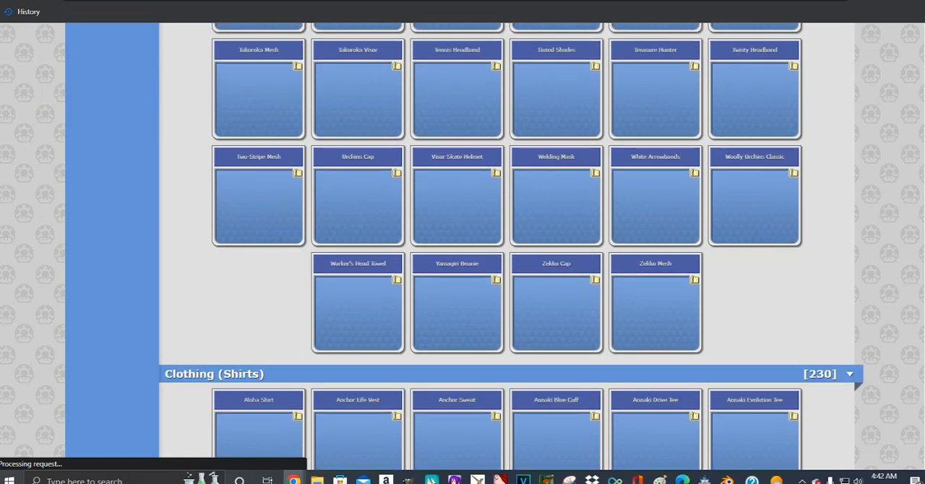
{"action": "scroll", "coordinate": [463, 246], "scroll_direction": "down", "scroll_amount": 5}
{"action": "scroll", "coordinate": [463, 246], "scroll_direction": "down", "scroll_amount": 4}
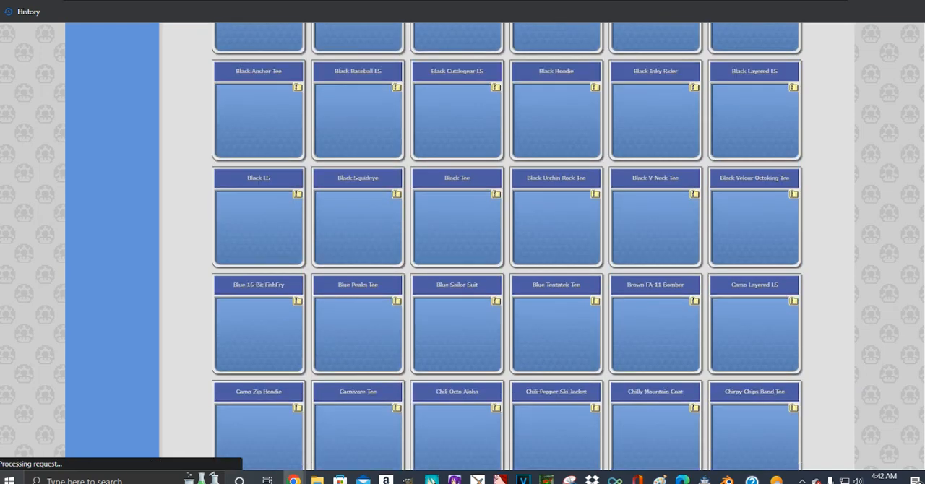
{"action": "scroll", "coordinate": [463, 246], "scroll_direction": "down", "scroll_amount": 9}
{"action": "scroll", "coordinate": [463, 246], "scroll_direction": "down", "scroll_amount": 15}
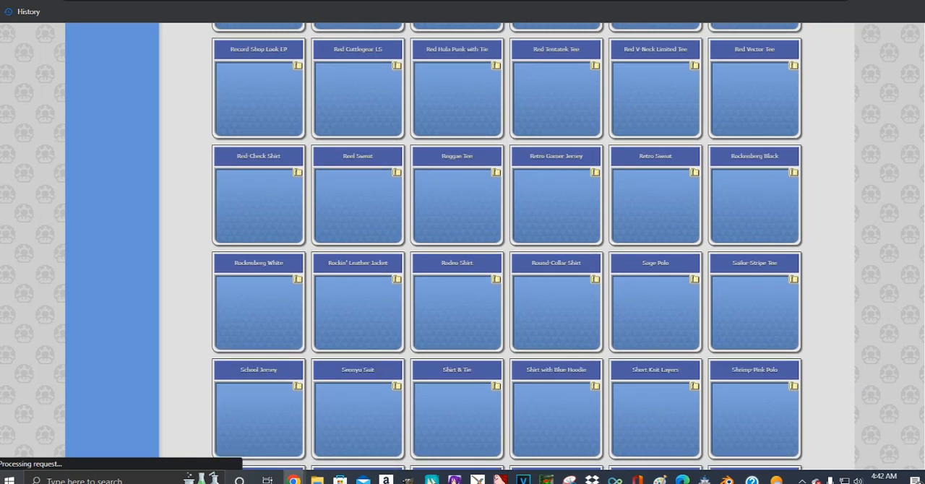
{"action": "scroll", "coordinate": [462, 245], "scroll_direction": "down", "scroll_amount": 20}
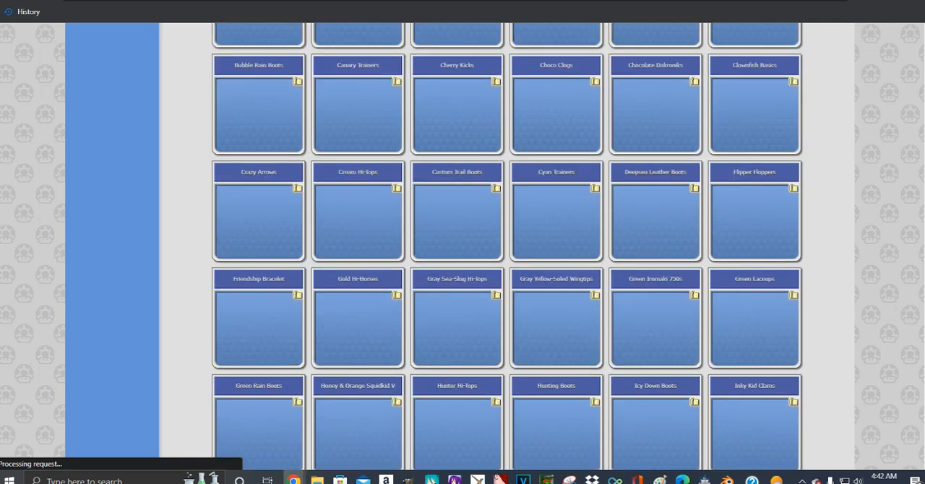
{"action": "scroll", "coordinate": [506, 246], "scroll_direction": "up", "scroll_amount": 2}
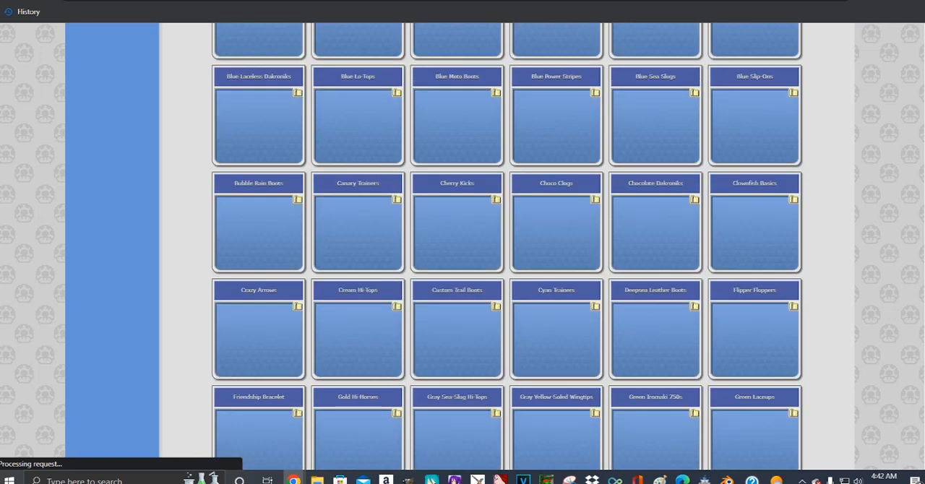
{"action": "key", "text": "ctrl+Tab"}
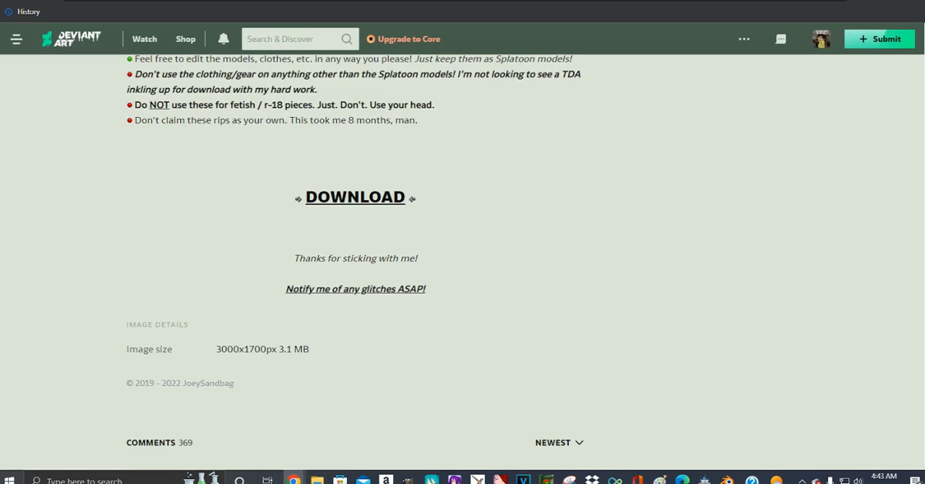
{"action": "key", "text": "super+d"}
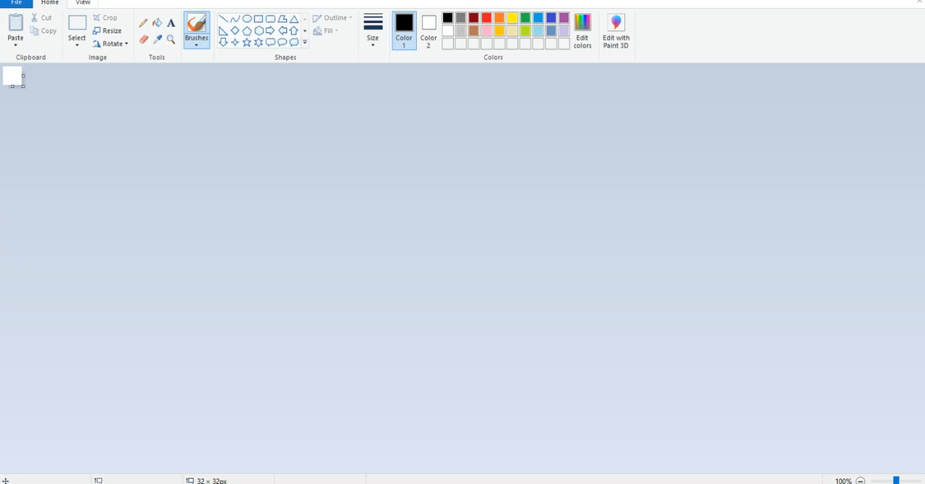
- In Paint, try filling the blank 32 × 32 px canvas with black and undo the fill
{"action": "scroll", "coordinate": [43, 134], "scroll_direction": "up", "scroll_amount": 7, "text": "ctrl"}
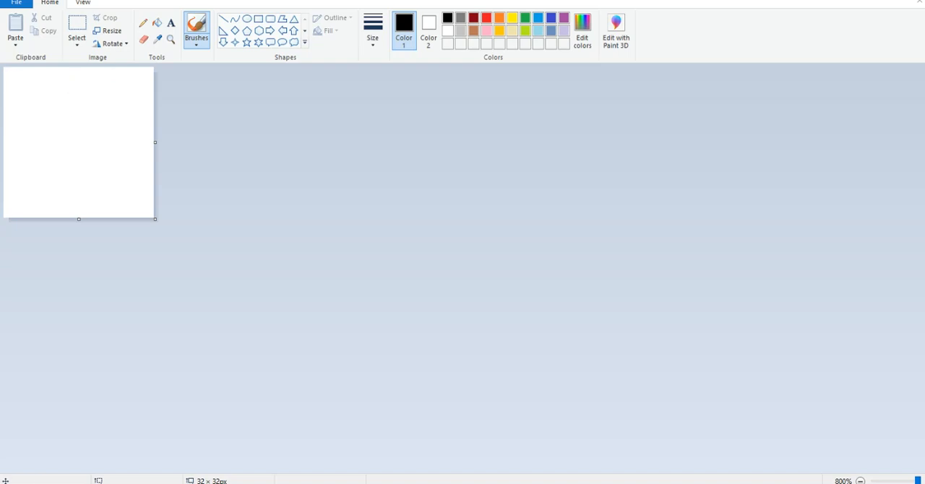
{"action": "left_click", "coordinate": [157, 22]}
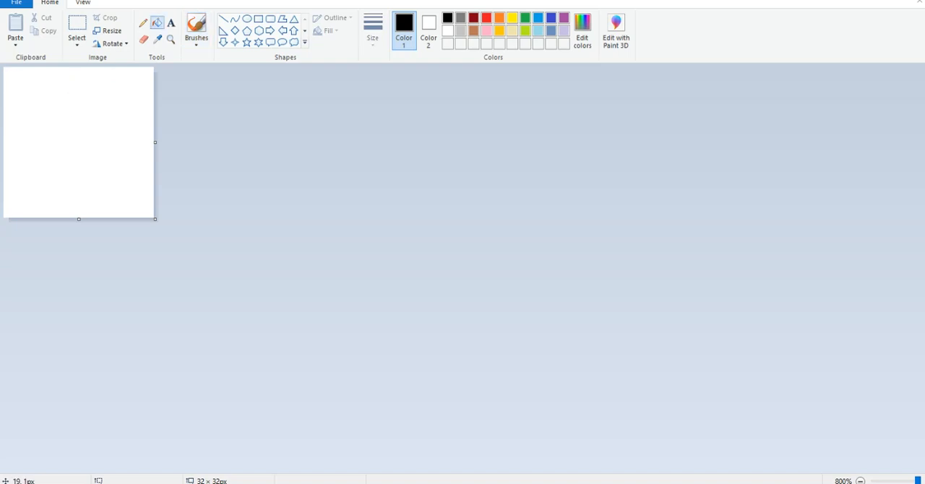
{"action": "left_click", "coordinate": [137, 87]}
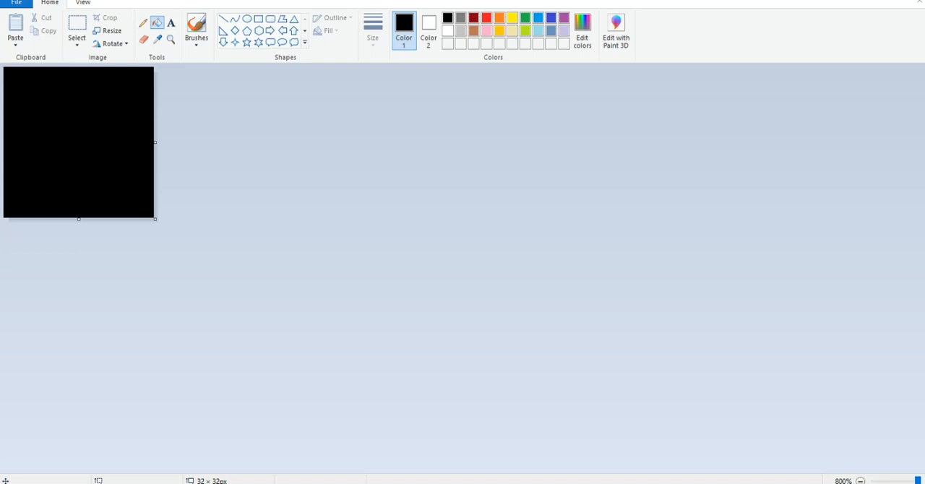
{"action": "key", "text": "ctrl+z"}
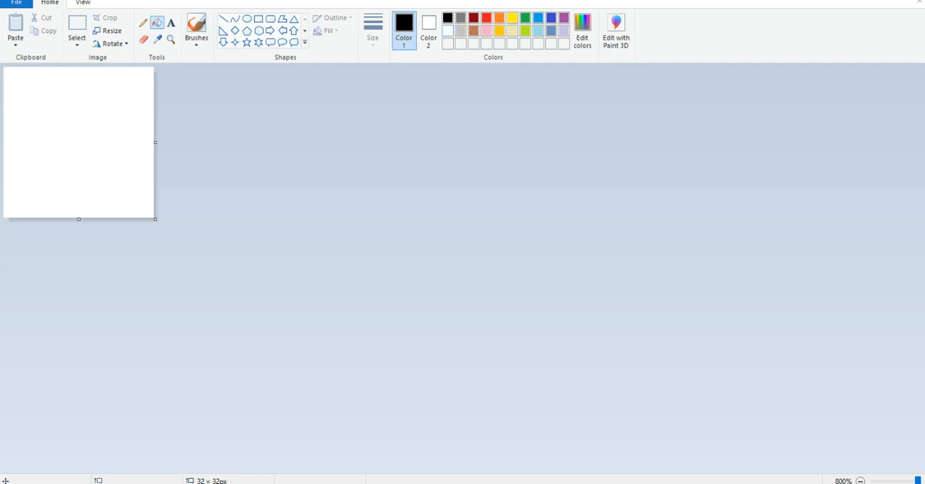
- Fill the whole blank canvas with black
{"action": "left_click", "coordinate": [448, 30]}
{"action": "left_click", "coordinate": [447, 18]}
{"action": "left_click", "coordinate": [78, 112]}
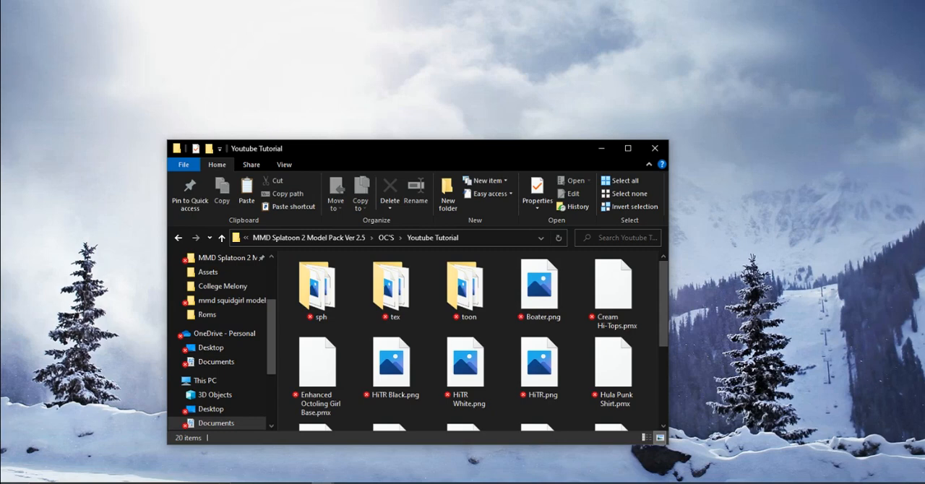
- In File Explorer, paste black picture.jpg into the Youtube Tutorial folder and minimize the folder window
{"action": "key", "text": "ctrl+v"}
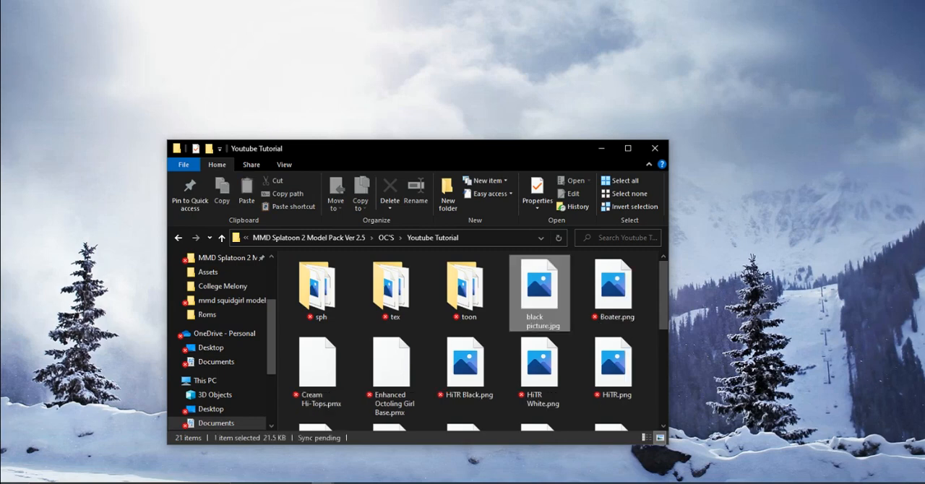
{"action": "scroll", "coordinate": [604, 334], "scroll_direction": "down", "scroll_amount": 2}
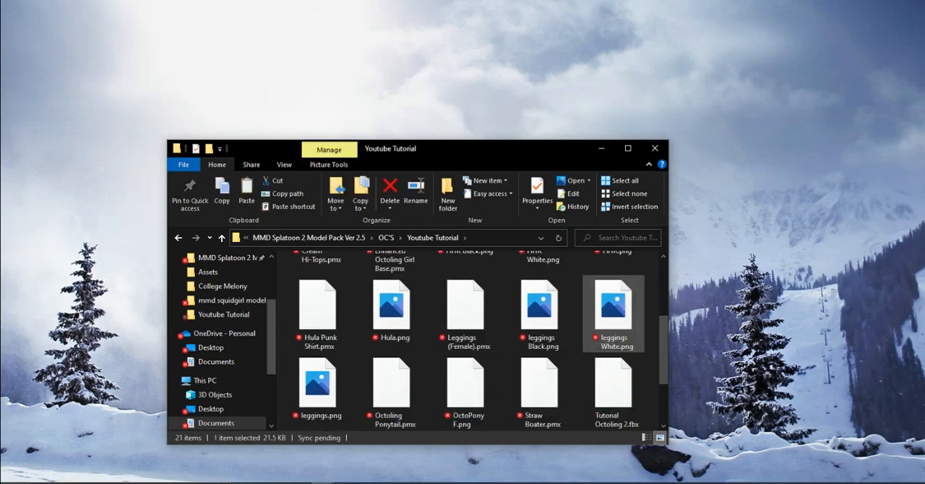
{"action": "scroll", "coordinate": [611, 338], "scroll_direction": "up", "scroll_amount": 2}
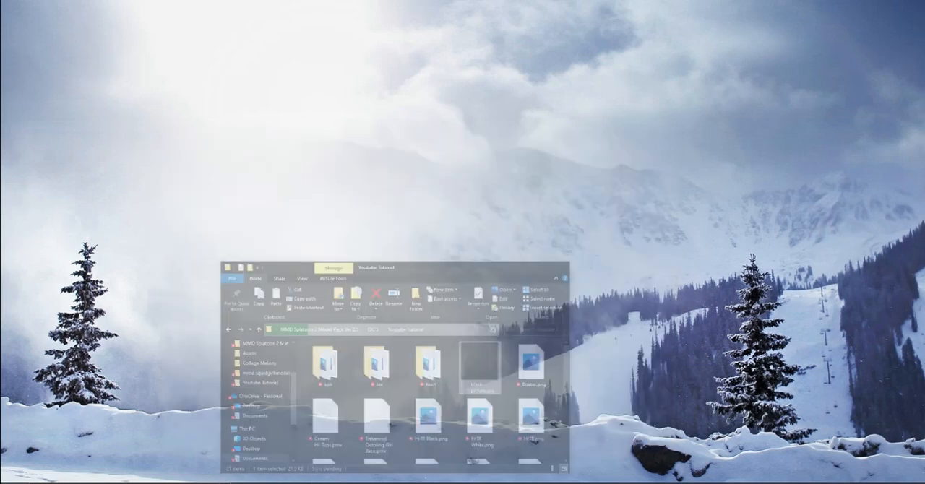
{"action": "left_click", "coordinate": [601, 148]}
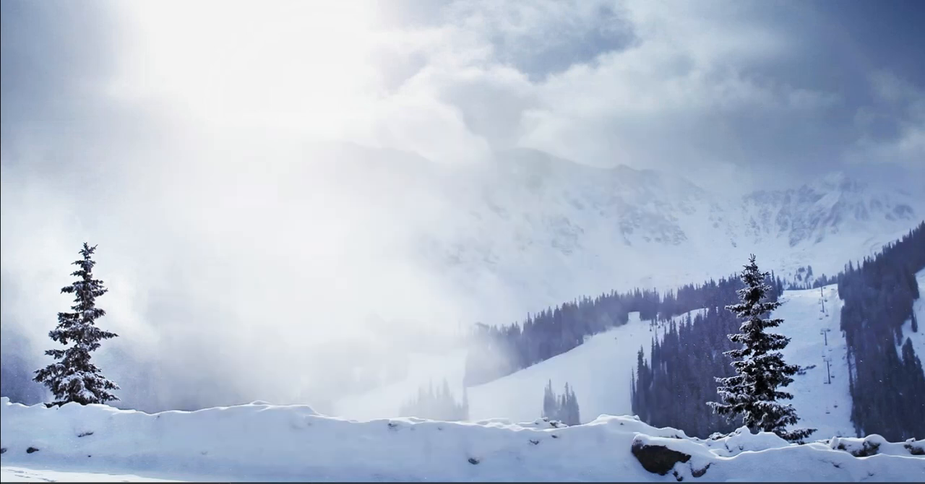
- Bring up PMXEditor with Youtube Tutorial.pmx and its PMXView window, and inspect the Octoling Girl model up close
{"action": "mouse_move", "coordinate": [460, 483]}
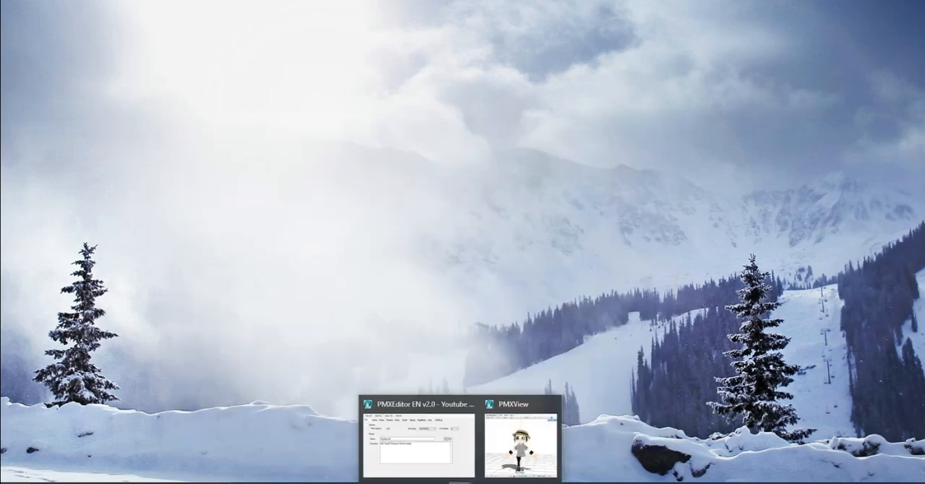
{"action": "left_click", "coordinate": [421, 441]}
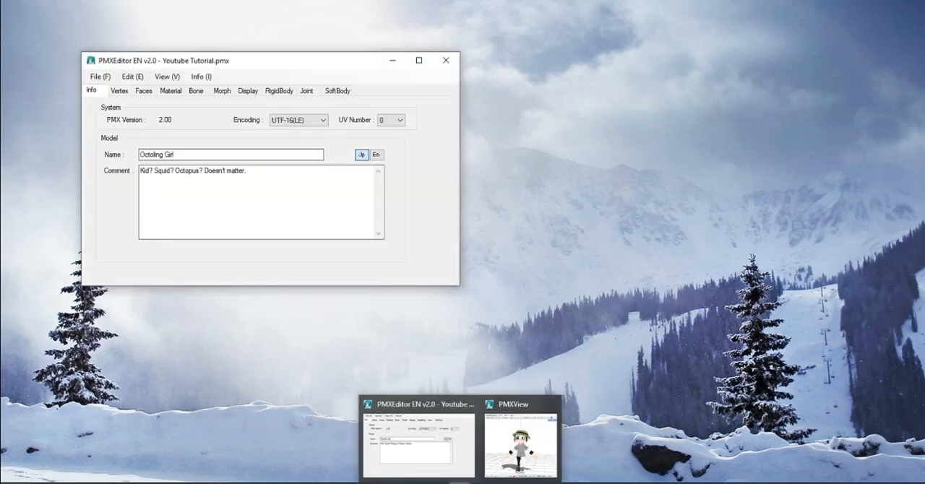
{"action": "left_click", "coordinate": [521, 434]}
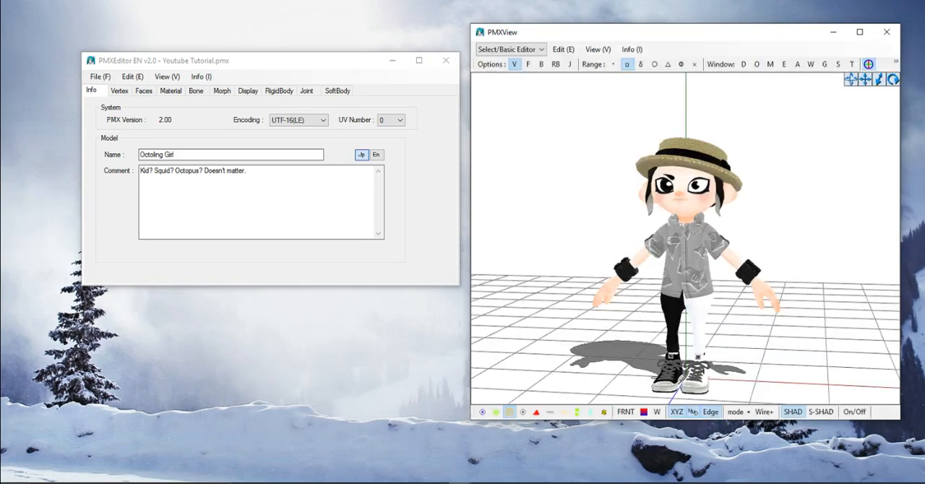
{"action": "scroll", "coordinate": [685, 238], "scroll_direction": "up", "scroll_amount": 2}
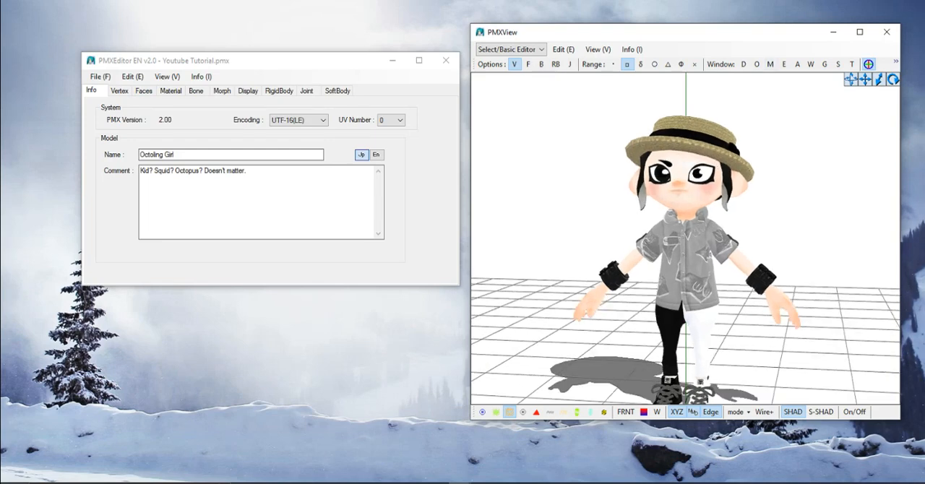
{"action": "scroll", "coordinate": [686, 253], "scroll_direction": "up", "scroll_amount": 2}
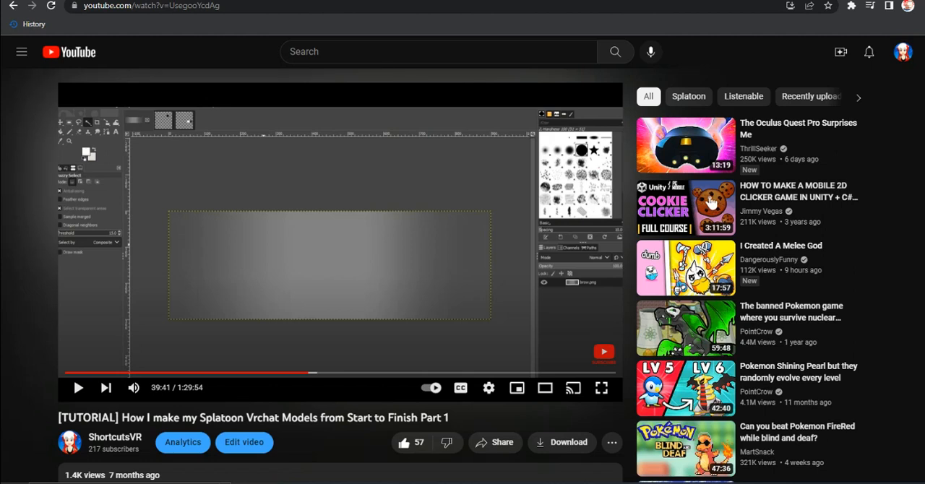
- Play the Splatoon VRChat model tutorial on YouTube from 39:41, pause it, and view the Octoling model from the front in PMXView
{"action": "key", "text": "space"}
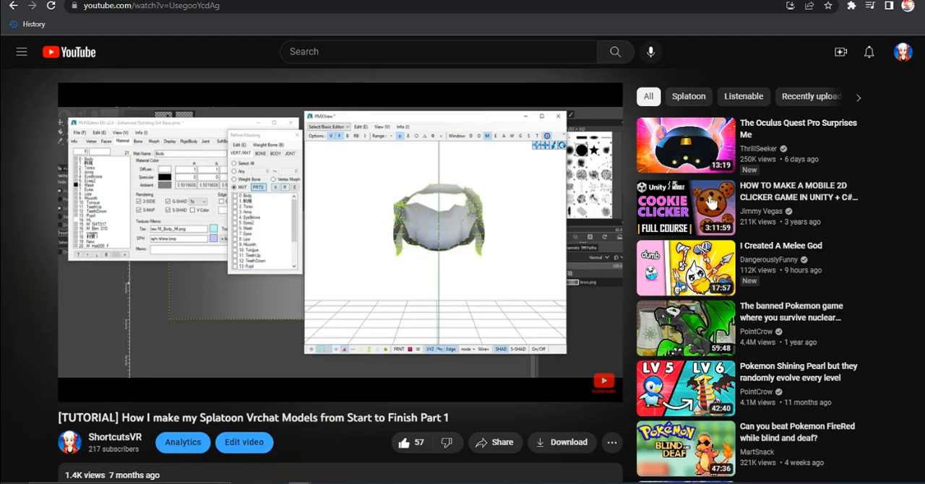
{"action": "key", "text": "space"}
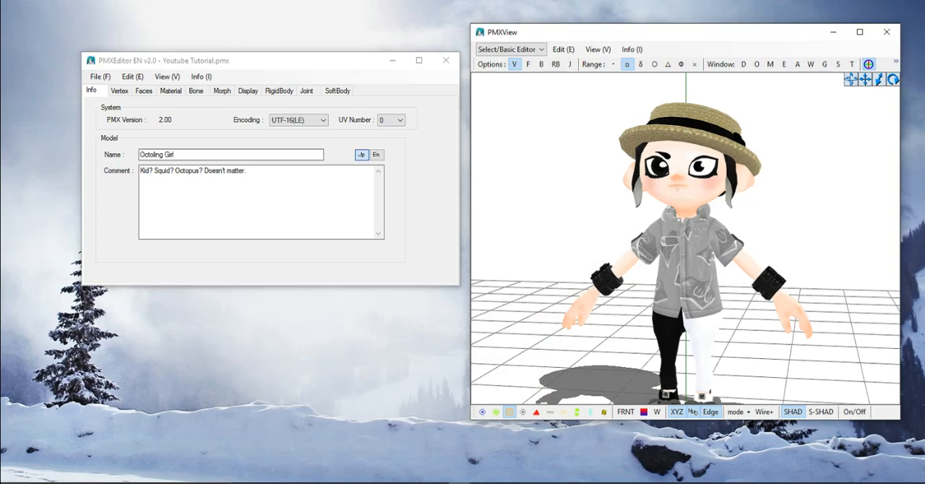
{"action": "mouse_move", "coordinate": [687, 239]}
{"action": "right_mouse_down"}
{"action": "mouse_move", "coordinate": [723, 235]}
{"action": "mouse_move", "coordinate": [665, 246]}
{"action": "mouse_move", "coordinate": [549, 217]}
{"action": "mouse_move", "coordinate": [658, 217]}
{"action": "mouse_move", "coordinate": [698, 235]}
{"action": "right_mouse_up"}
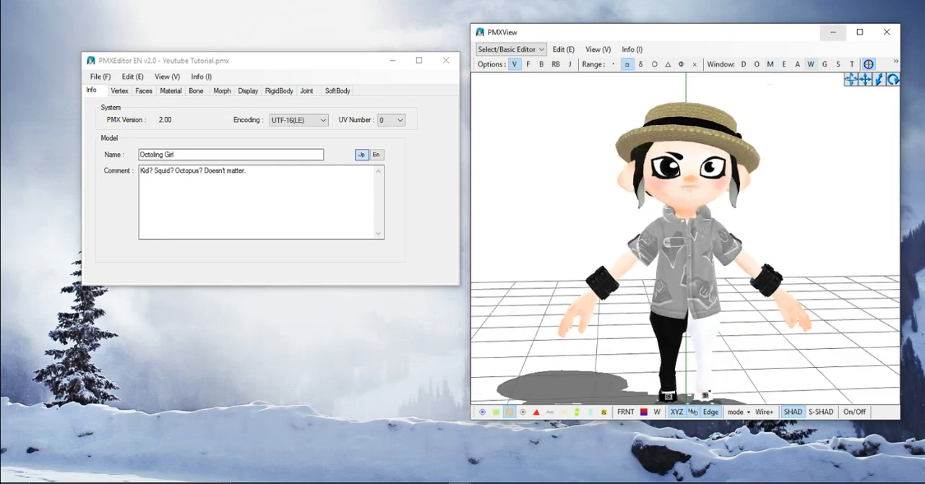
- Open the Refine/Masking window over the model view and move it beside the Octoling Girl model
{"action": "scroll", "coordinate": [687, 239], "scroll_direction": "up", "scroll_amount": 4}
{"action": "middle_click_drag", "start_coordinate": [687, 224], "coordinate": [674, 287]}
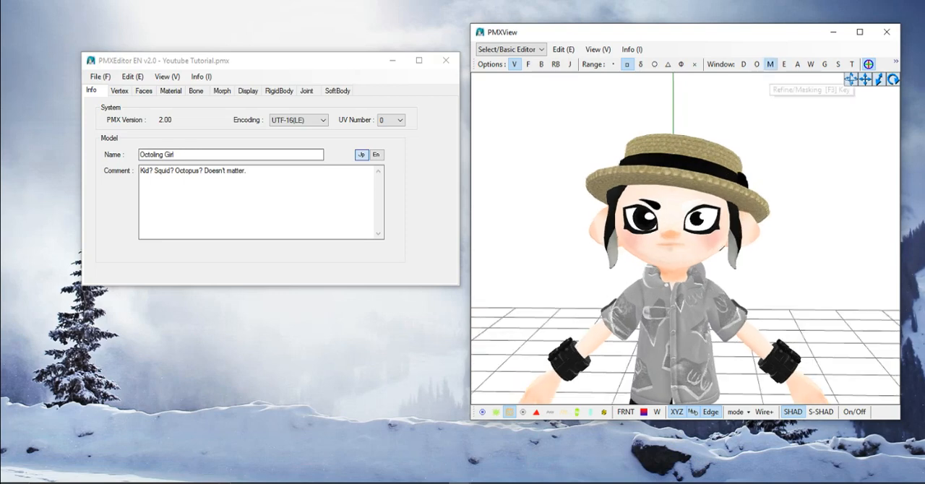
{"action": "key", "text": "F3"}
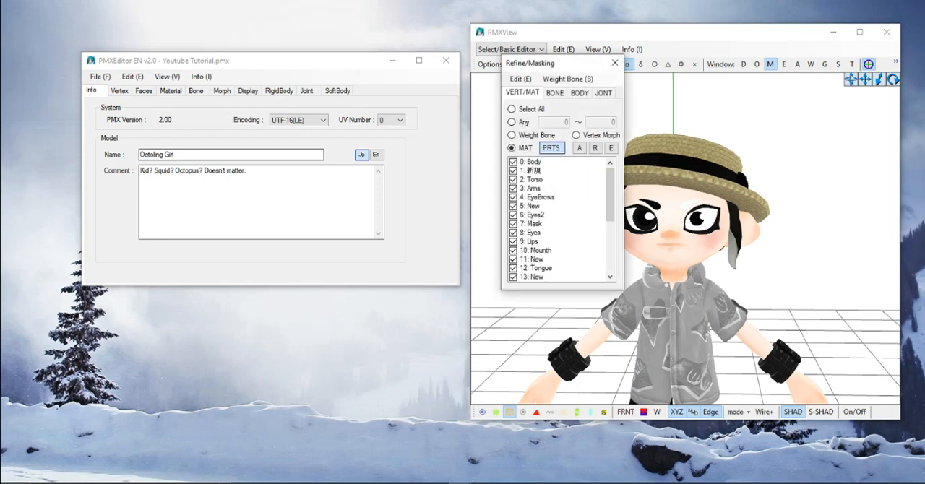
{"action": "left_click_drag", "start_coordinate": [561, 63], "coordinate": [498, 66]}
{"action": "right_click_drag", "start_coordinate": [679, 239], "coordinate": [614, 242]}
{"action": "scroll", "coordinate": [498, 223], "scroll_direction": "down", "scroll_amount": 5}
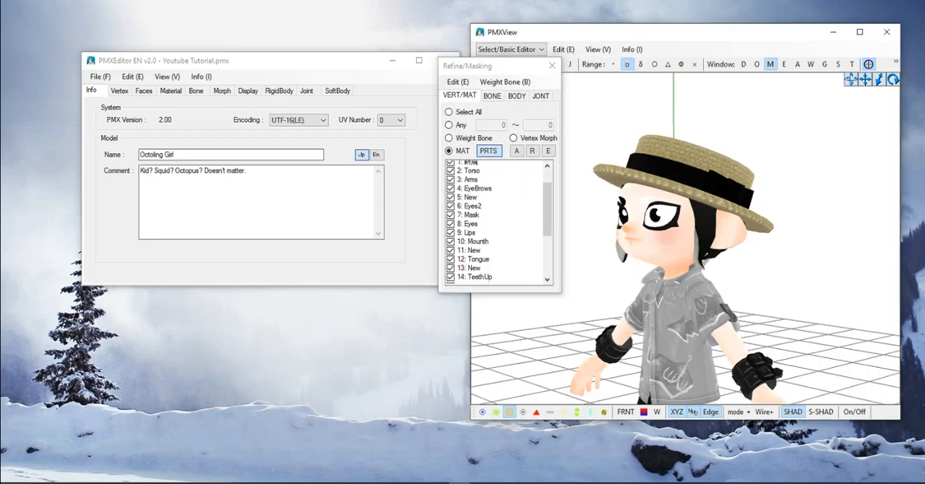
- Hide the M_Hat005_F and 25: New materials to check which parts they cover, and show all materials again
{"action": "left_click", "coordinate": [451, 280]}
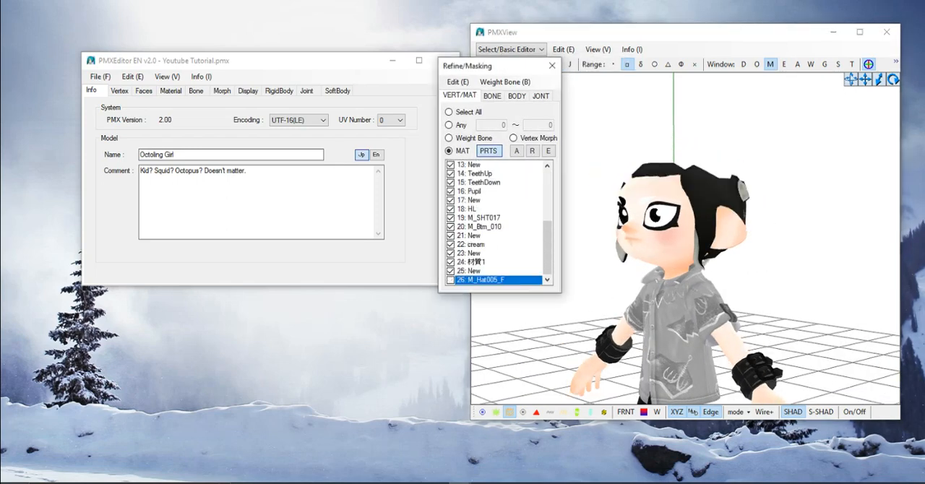
{"action": "right_click_drag", "start_coordinate": [614, 242], "coordinate": [680, 249]}
{"action": "left_click", "coordinate": [451, 271]}
{"action": "left_click", "coordinate": [451, 271]}
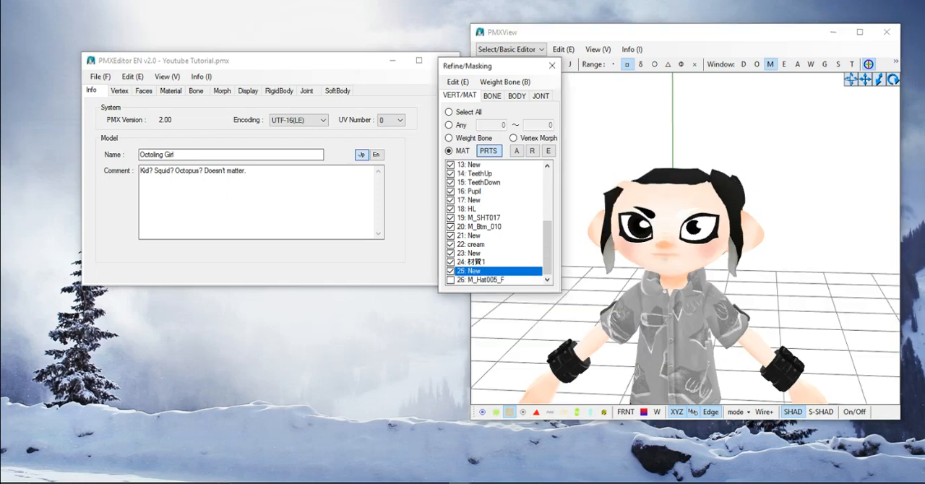
{"action": "left_click", "coordinate": [451, 271]}
{"action": "right_click_drag", "start_coordinate": [615, 260], "coordinate": [781, 246]}
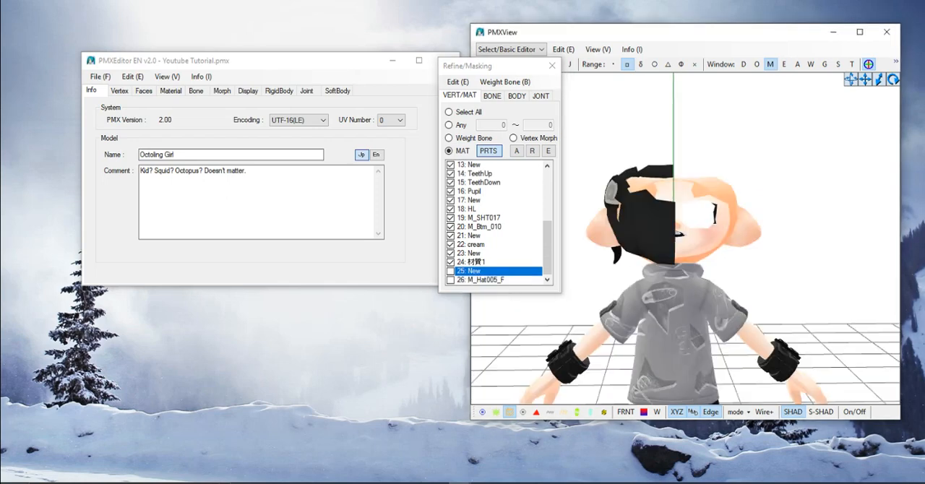
{"action": "left_click", "coordinate": [451, 271]}
{"action": "right_click_drag", "start_coordinate": [694, 246], "coordinate": [723, 253]}
{"action": "left_click", "coordinate": [517, 151]}
{"action": "left_click", "coordinate": [516, 151]}
- Turn on vertex display and bring the wristband and hand into close view
{"action": "middle_click_drag", "start_coordinate": [723, 253], "coordinate": [709, 203]}
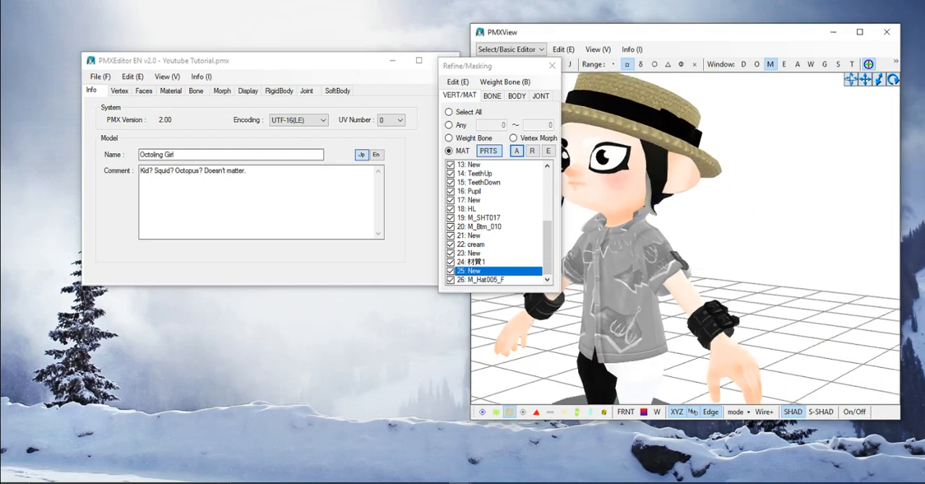
{"action": "scroll", "coordinate": [709, 202], "scroll_direction": "up", "scroll_amount": 3}
{"action": "right_click_drag", "start_coordinate": [709, 239], "coordinate": [730, 239]}
{"action": "middle_click_drag", "start_coordinate": [730, 239], "coordinate": [650, 159]}
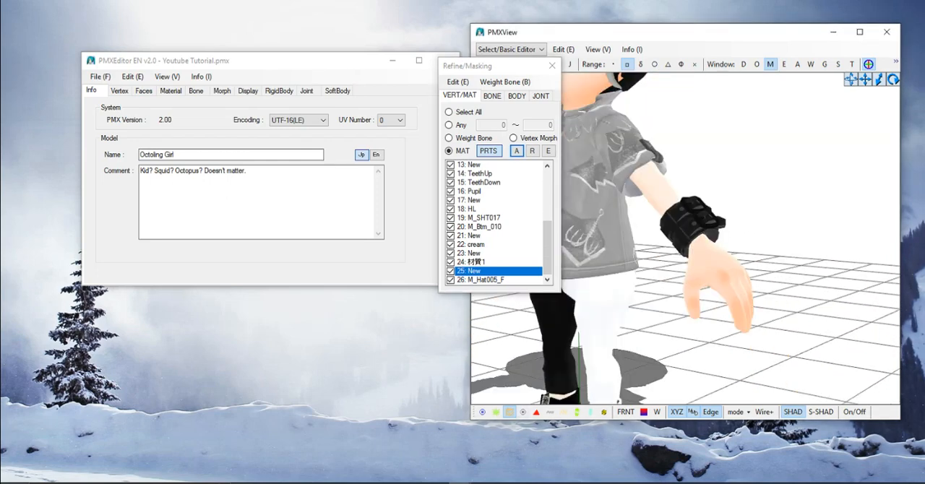
{"action": "left_click", "coordinate": [496, 412]}
{"action": "right_click_drag", "start_coordinate": [687, 246], "coordinate": [730, 245]}
{"action": "scroll", "coordinate": [730, 246], "scroll_direction": "up", "scroll_amount": 4}
{"action": "middle_click_drag", "start_coordinate": [730, 246], "coordinate": [687, 268]}
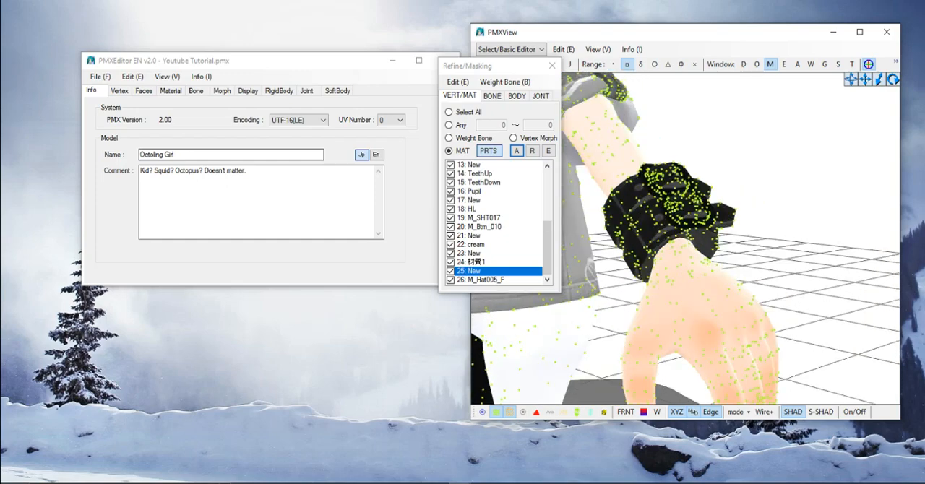
{"action": "right_click_drag", "start_coordinate": [687, 268], "coordinate": [705, 296]}
{"action": "middle_click_drag", "start_coordinate": [651, 296], "coordinate": [759, 195]}
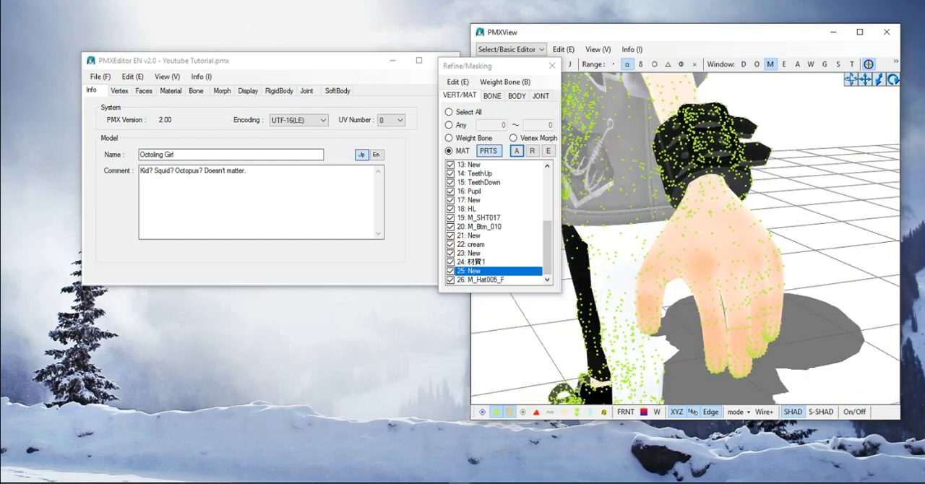
- Hide the M_Btm_010 and M_SHT017 clothing materials to inspect the bare wrist and hand
{"action": "left_click", "coordinate": [451, 262]}
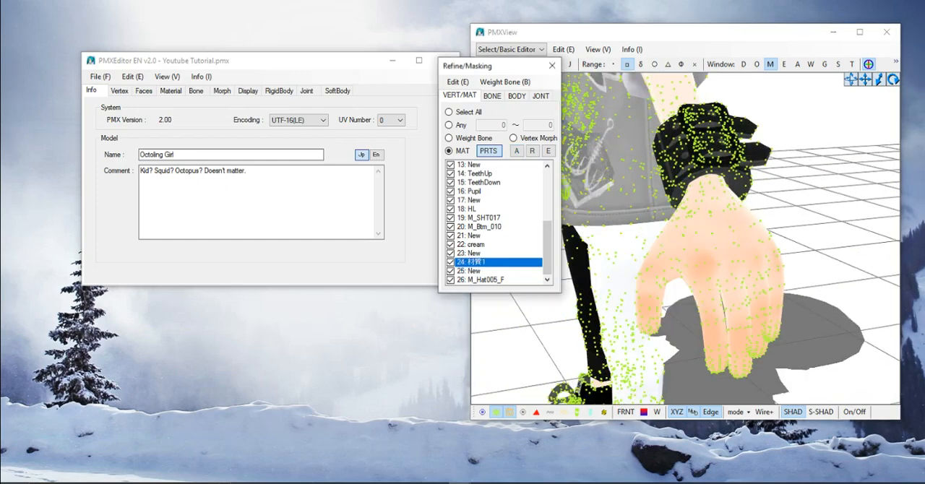
{"action": "left_click", "coordinate": [451, 245]}
{"action": "left_click", "coordinate": [451, 246]}
{"action": "left_click", "coordinate": [451, 227]}
{"action": "left_click", "coordinate": [451, 227]}
{"action": "left_click", "coordinate": [451, 227]}
{"action": "left_click", "coordinate": [451, 218]}
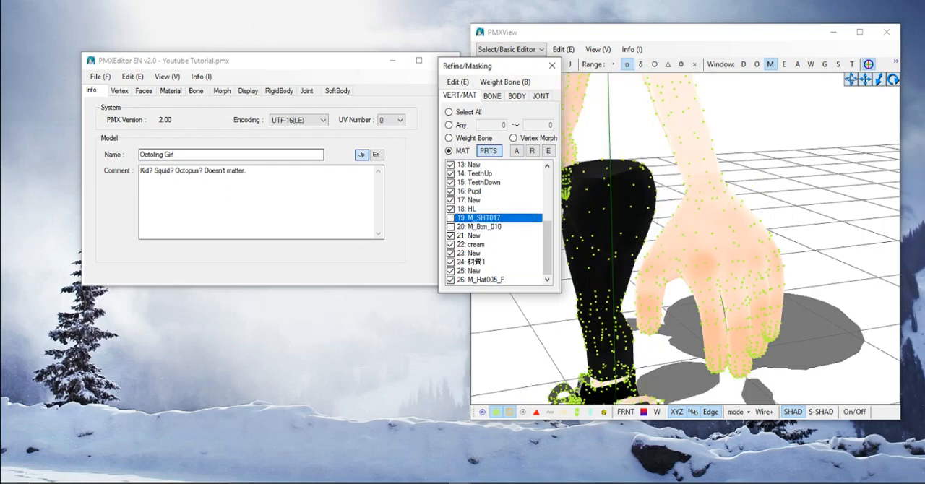
{"action": "left_click", "coordinate": [452, 236]}
{"action": "right_click_drag", "start_coordinate": [687, 238], "coordinate": [640, 262]}
{"action": "scroll", "coordinate": [712, 242], "scroll_direction": "down", "scroll_amount": 3}
- Hide all materials and preview M_Btm_010, M_SHT017 and the neighbouring materials one at a time
{"action": "left_click", "coordinate": [517, 151]}
{"action": "left_click", "coordinate": [533, 152]}
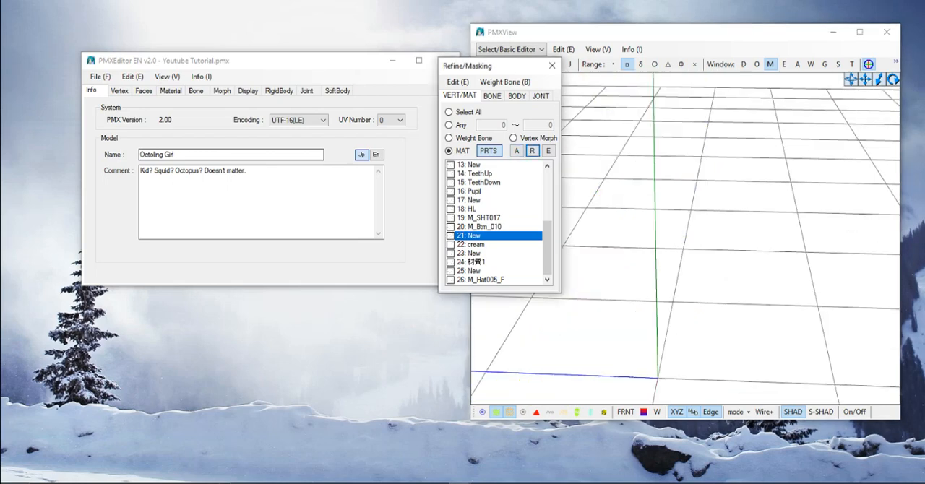
{"action": "left_click", "coordinate": [452, 236]}
{"action": "left_click", "coordinate": [451, 235]}
{"action": "left_click", "coordinate": [451, 227]}
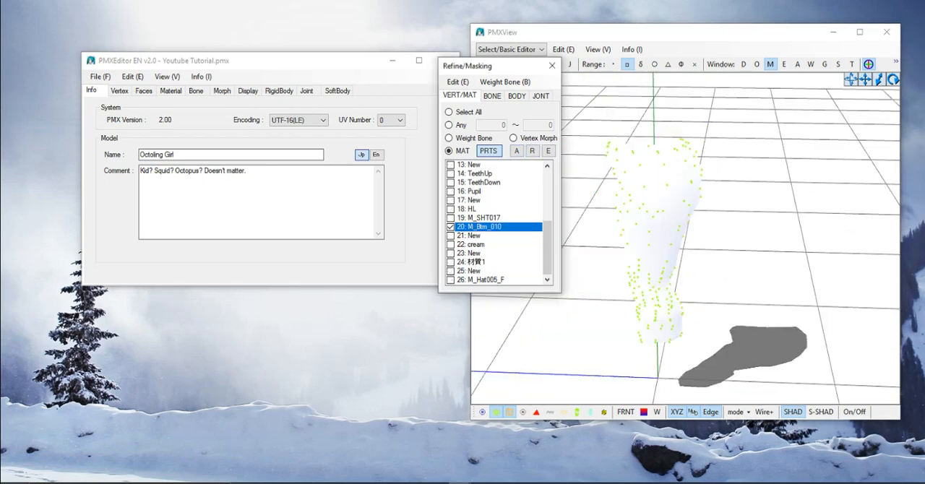
{"action": "left_click", "coordinate": [452, 227]}
{"action": "left_click", "coordinate": [451, 227]}
{"action": "left_click", "coordinate": [451, 219]}
{"action": "left_click", "coordinate": [451, 227]}
{"action": "left_click", "coordinate": [452, 219]}
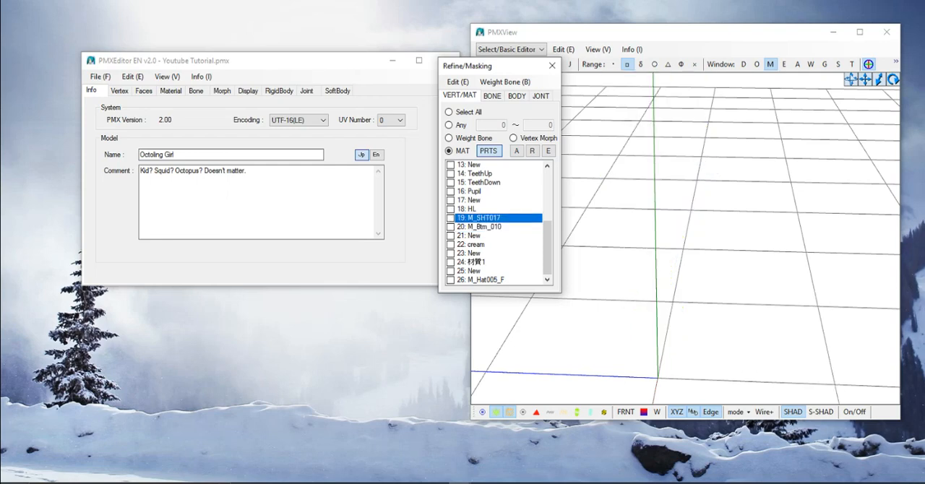
{"action": "left_click", "coordinate": [451, 235]}
{"action": "left_click", "coordinate": [451, 244]}
{"action": "left_click", "coordinate": [452, 236]}
{"action": "left_click", "coordinate": [451, 244]}
{"action": "left_click", "coordinate": [451, 244]}
{"action": "scroll", "coordinate": [451, 241], "scroll_direction": "up", "scroll_amount": 5}
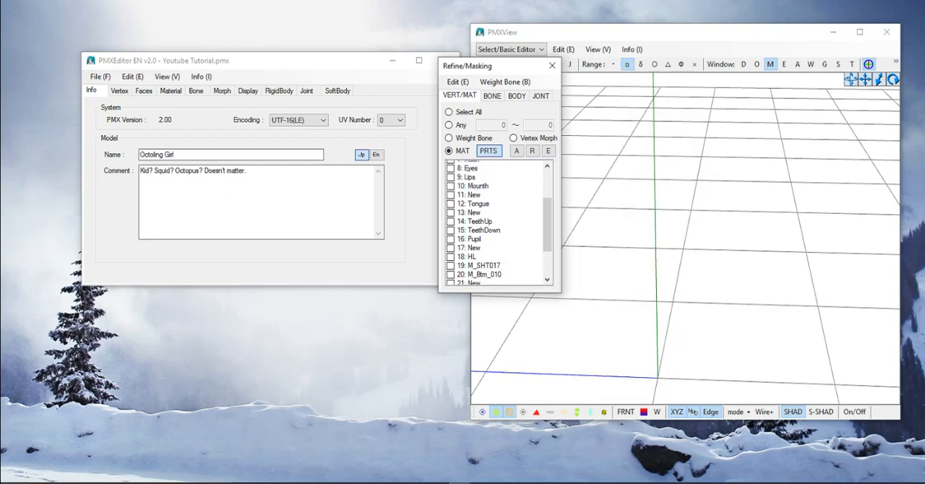
- Show only the Body material and move the Refine/Masking window clear of the model view
{"action": "left_click", "coordinate": [451, 165]}
{"action": "left_click", "coordinate": [452, 174]}
{"action": "left_click", "coordinate": [452, 165]}
{"action": "left_click", "coordinate": [451, 173]}
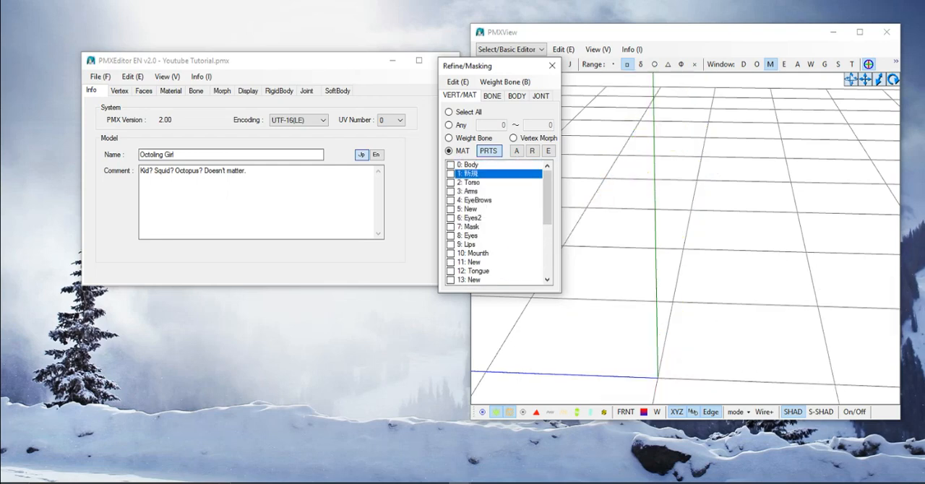
{"action": "left_click", "coordinate": [451, 165]}
{"action": "right_click_drag", "start_coordinate": [676, 239], "coordinate": [694, 239]}
{"action": "scroll", "coordinate": [694, 238], "scroll_direction": "up", "scroll_amount": 1}
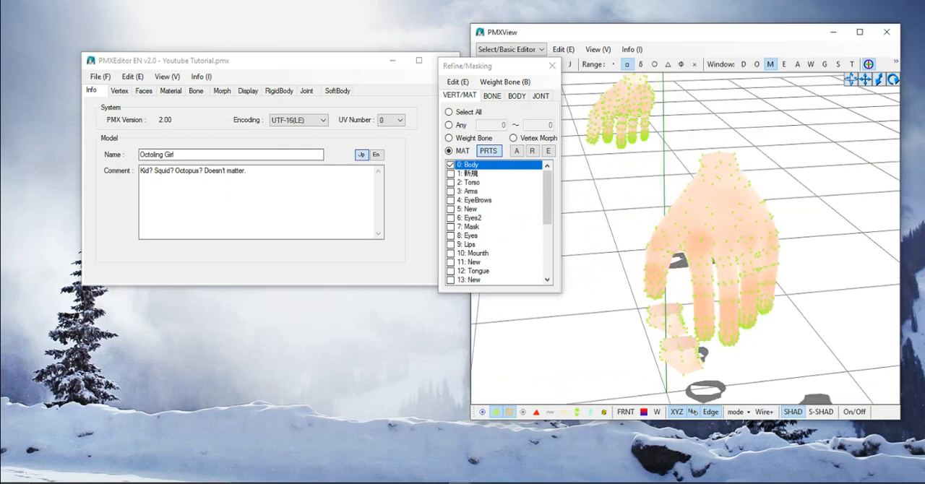
{"action": "left_click_drag", "start_coordinate": [499, 65], "coordinate": [363, 66]}
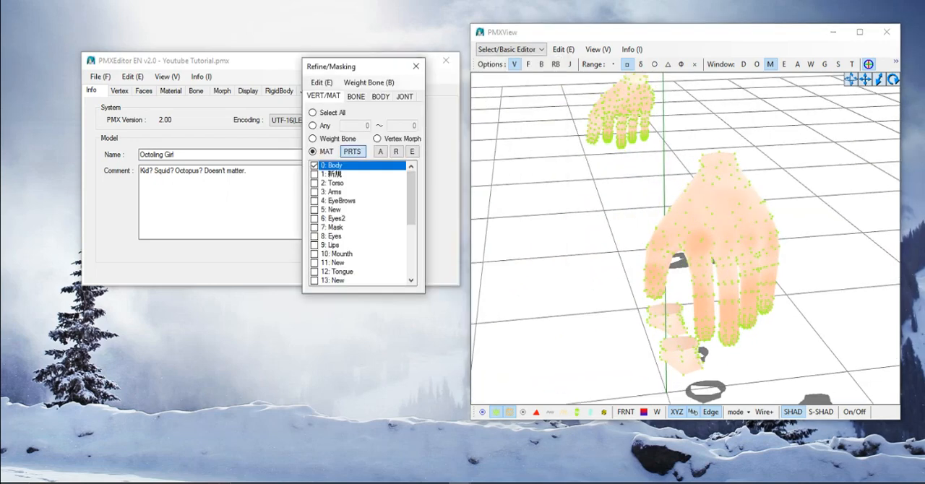
- Enable the Face selection option and turn it off again, leaving only Vertex selection active
{"action": "left_click", "coordinate": [628, 65]}
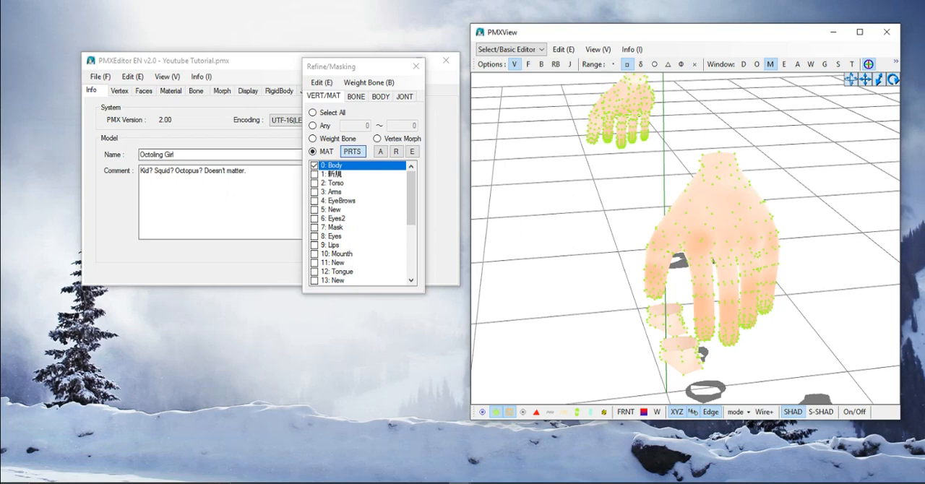
{"action": "scroll", "coordinate": [686, 238], "scroll_direction": "up", "scroll_amount": 1}
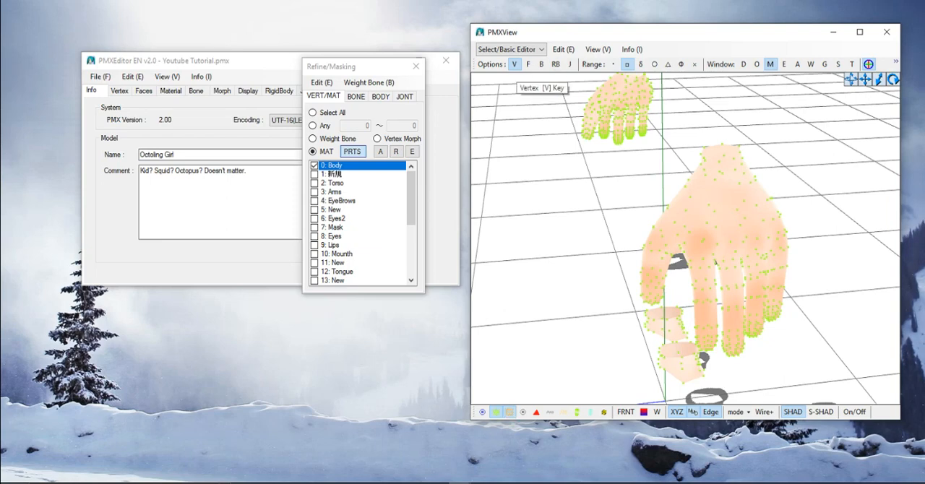
{"action": "left_click", "coordinate": [528, 64]}
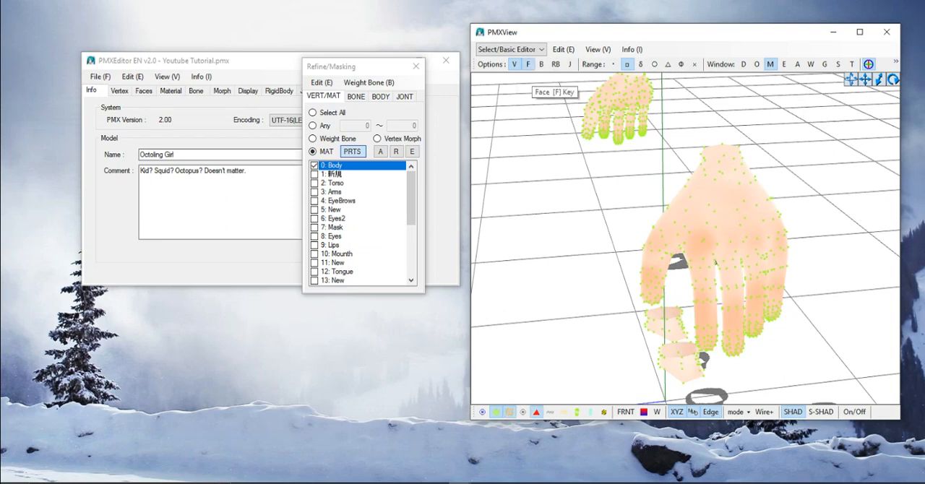
{"action": "left_click", "coordinate": [528, 64]}
{"action": "middle_click_drag", "start_coordinate": [715, 238], "coordinate": [640, 197]}
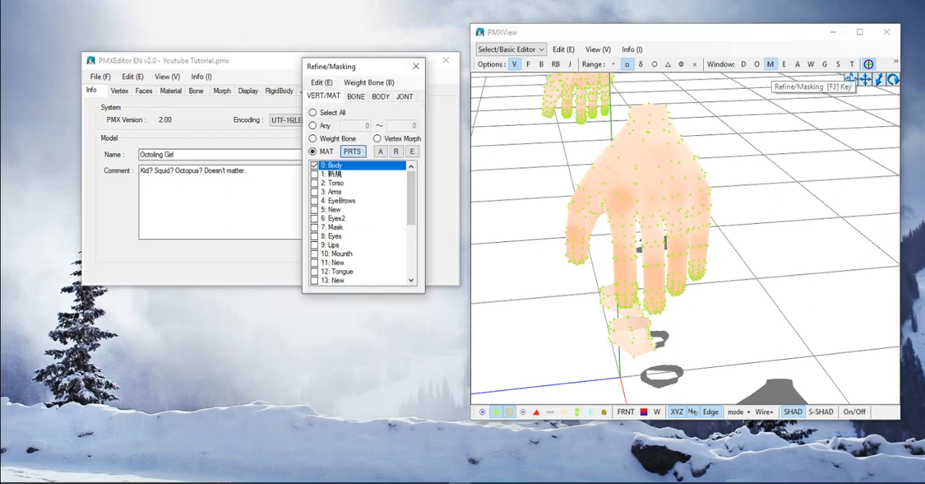
- Close the Refine/Masking window, inspect the hand from the front, and reopen the window
{"action": "left_click", "coordinate": [771, 64]}
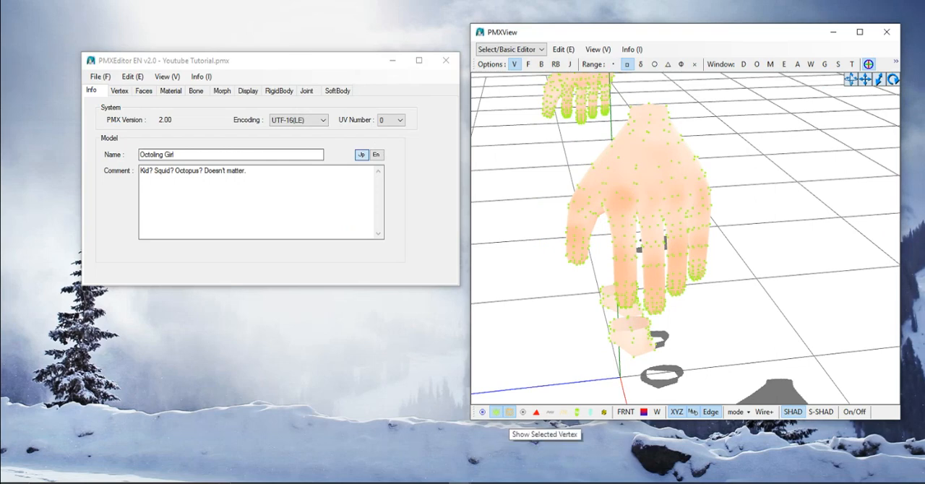
{"action": "right_click_drag", "start_coordinate": [665, 246], "coordinate": [752, 220]}
{"action": "middle_click_drag", "start_coordinate": [752, 221], "coordinate": [699, 293]}
{"action": "right_click_drag", "start_coordinate": [698, 292], "coordinate": [698, 282]}
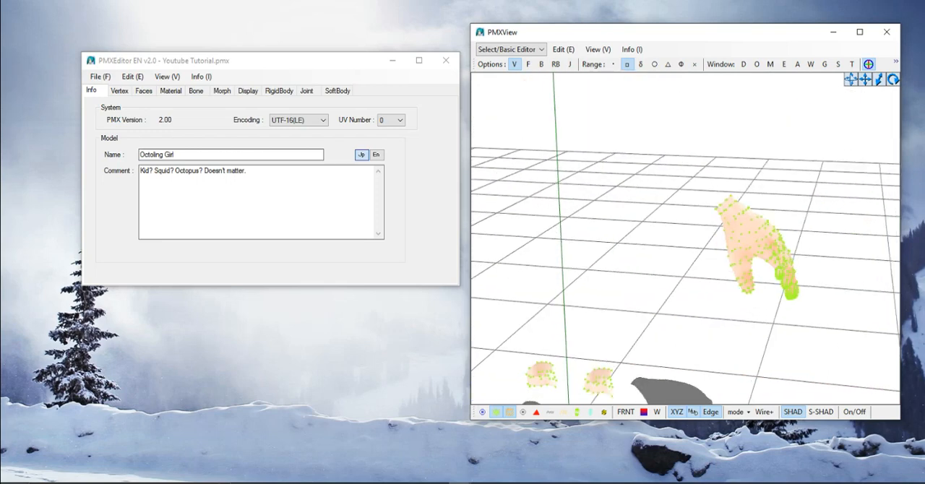
{"action": "left_click", "coordinate": [770, 64]}
- Show the Arms material together with Body and view the arm and hand
{"action": "scroll", "coordinate": [685, 239], "scroll_direction": "down", "scroll_amount": 3}
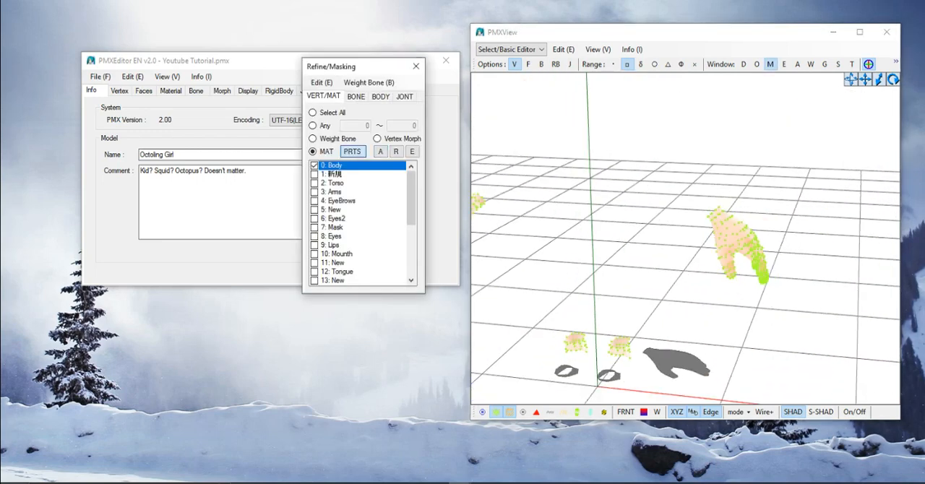
{"action": "right_click_drag", "start_coordinate": [685, 238], "coordinate": [690, 221]}
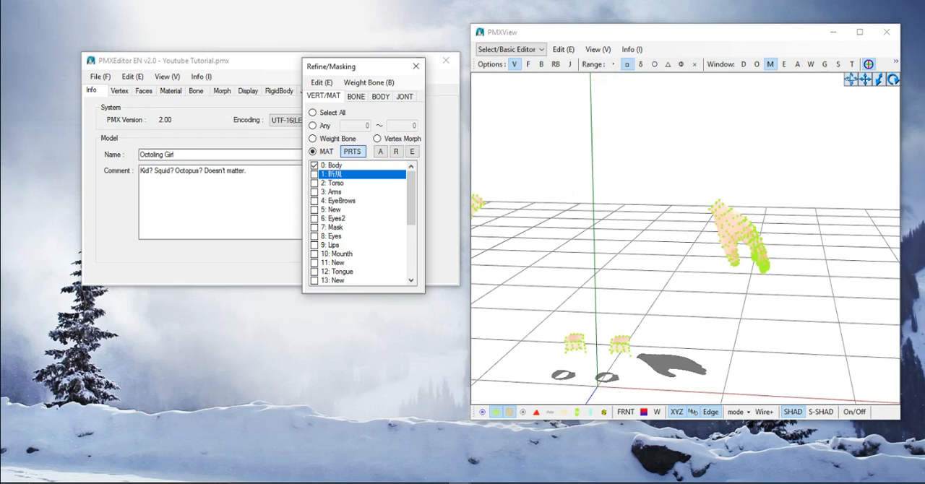
{"action": "left_click", "coordinate": [334, 182]}
{"action": "left_click", "coordinate": [334, 192]}
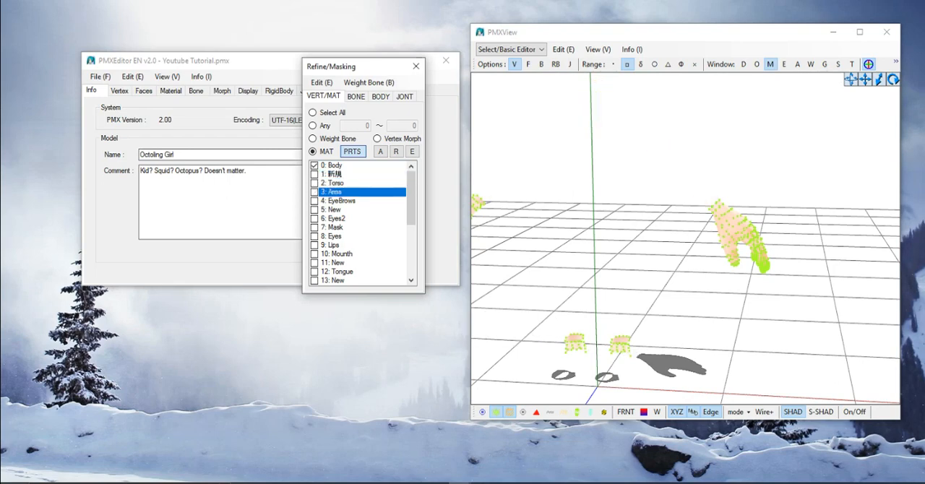
{"action": "left_click", "coordinate": [316, 192]}
{"action": "scroll", "coordinate": [685, 239], "scroll_direction": "up", "scroll_amount": 4}
{"action": "middle_click_drag", "start_coordinate": [685, 239], "coordinate": [699, 281]}
{"action": "right_click_drag", "start_coordinate": [700, 282], "coordinate": [700, 245]}
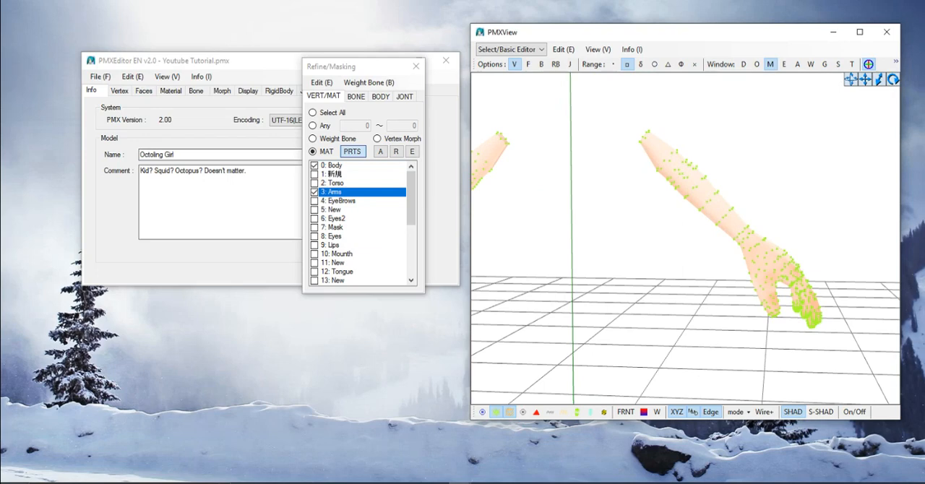
- Switch the selection range to the δ mode and frame the arm and hand from the side
{"action": "left_click", "coordinate": [641, 65]}
{"action": "right_click_drag", "start_coordinate": [684, 289], "coordinate": [775, 292]}
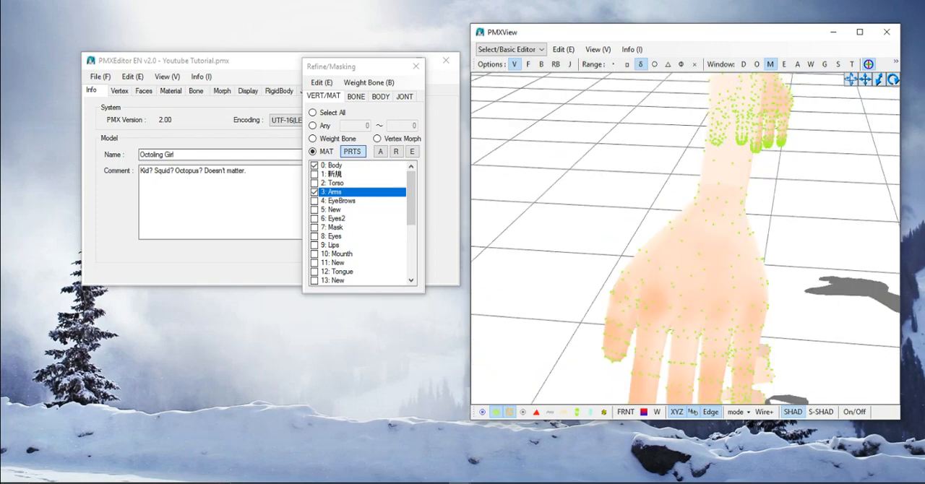
{"action": "middle_click_drag", "start_coordinate": [775, 292], "coordinate": [716, 279]}
{"action": "right_click_drag", "start_coordinate": [716, 279], "coordinate": [744, 318]}
{"action": "scroll", "coordinate": [717, 304], "scroll_direction": "down", "scroll_amount": 2}
{"action": "scroll", "coordinate": [744, 318], "scroll_direction": "down", "scroll_amount": 1}
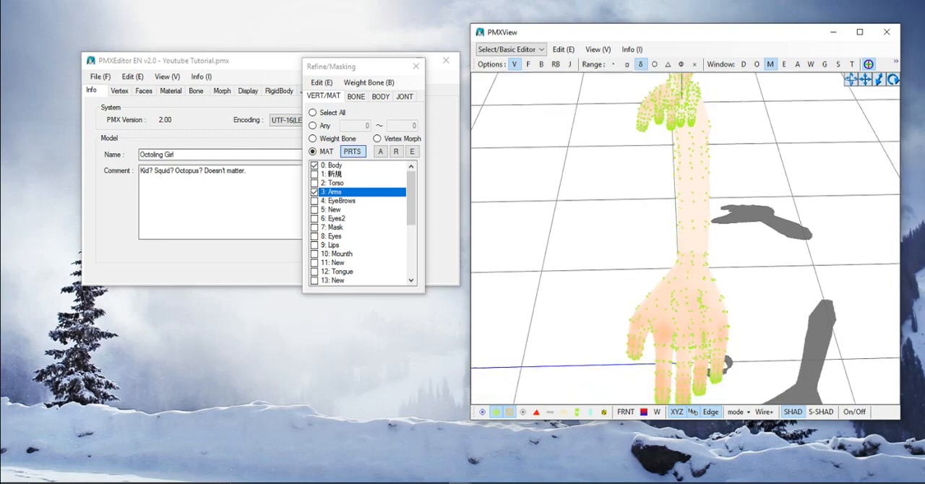
{"action": "middle_click_drag", "start_coordinate": [744, 318], "coordinate": [721, 250]}
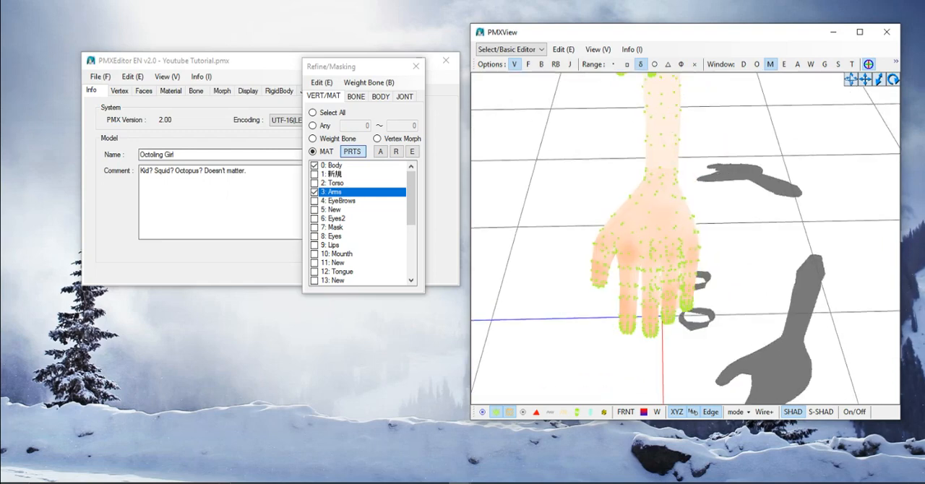
- Select the vertices around the wrist using the δ range and inspect the selected area
{"action": "left_click_drag", "start_coordinate": [575, 127], "coordinate": [663, 133]}
{"action": "mouse_move", "coordinate": [538, 137]}
{"action": "left_mouse_down"}
{"action": "mouse_move", "coordinate": [559, 179]}
{"action": "mouse_move", "coordinate": [576, 171]}
{"action": "mouse_move", "coordinate": [537, 177]}
{"action": "mouse_move", "coordinate": [544, 188]}
{"action": "left_mouse_up"}
{"action": "mouse_move", "coordinate": [696, 135]}
{"action": "left_mouse_down"}
{"action": "mouse_move", "coordinate": [609, 143]}
{"action": "mouse_move", "coordinate": [629, 142]}
{"action": "left_mouse_up"}
{"action": "mouse_move", "coordinate": [743, 133]}
{"action": "left_mouse_down"}
{"action": "mouse_move", "coordinate": [602, 134]}
{"action": "mouse_move", "coordinate": [590, 201]}
{"action": "mouse_move", "coordinate": [644, 216]}
{"action": "mouse_move", "coordinate": [723, 186]}
{"action": "mouse_move", "coordinate": [742, 136]}
{"action": "left_mouse_up"}
{"action": "mouse_move", "coordinate": [742, 136]}
{"action": "right_mouse_down"}
{"action": "mouse_move", "coordinate": [749, 124]}
{"action": "mouse_move", "coordinate": [817, 122]}
{"action": "right_mouse_up"}
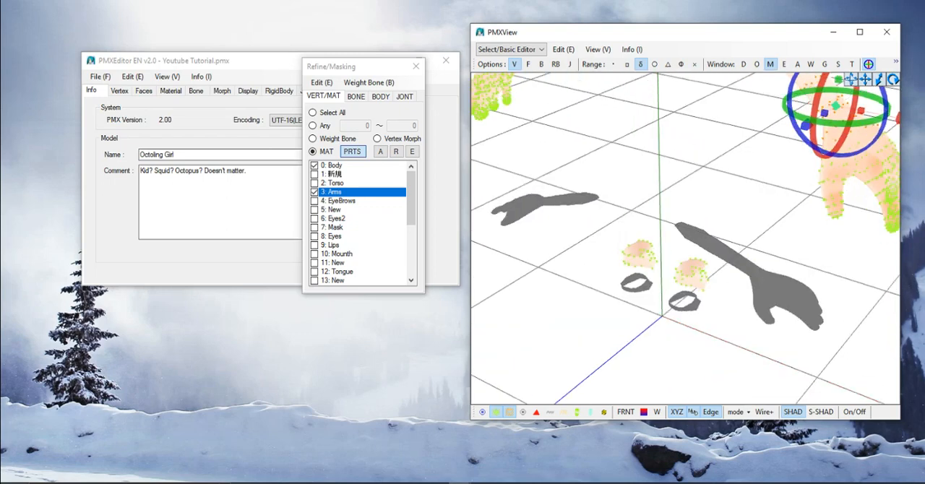
{"action": "middle_click_drag", "start_coordinate": [817, 123], "coordinate": [587, 204]}
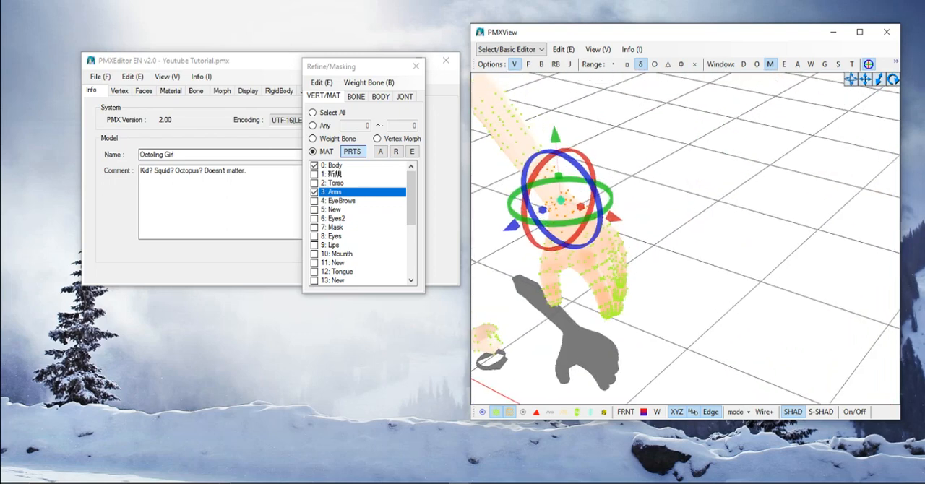
- Clear the wrist vertex selection and return to a side view of the arm and hand
{"action": "key", "text": "shift"}
{"action": "right_click_drag", "start_coordinate": [695, 210], "coordinate": [626, 202]}
{"action": "middle_click_drag", "start_coordinate": [625, 203], "coordinate": [789, 191]}
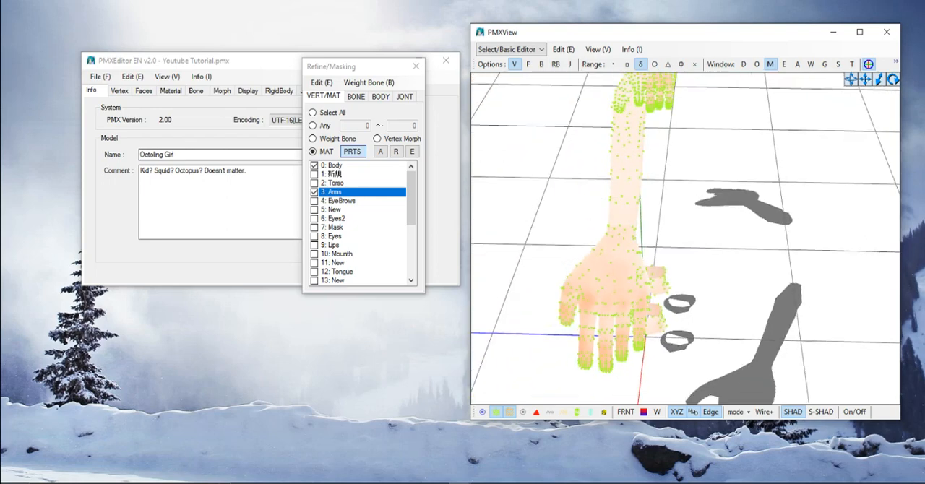
- Select the vertices on the forearm and around the wrist of the first arm using the δ range
{"action": "mouse_move", "coordinate": [673, 195]}
{"action": "left_mouse_down"}
{"action": "mouse_move", "coordinate": [604, 233]}
{"action": "mouse_move", "coordinate": [626, 243]}
{"action": "mouse_move", "coordinate": [664, 222]}
{"action": "mouse_move", "coordinate": [671, 203]}
{"action": "left_mouse_up"}
{"action": "right_click_drag", "start_coordinate": [671, 203], "coordinate": [759, 202]}
{"action": "middle_click_drag", "start_coordinate": [759, 203], "coordinate": [651, 268]}
{"action": "scroll", "coordinate": [651, 267], "scroll_direction": "up", "scroll_amount": 3}
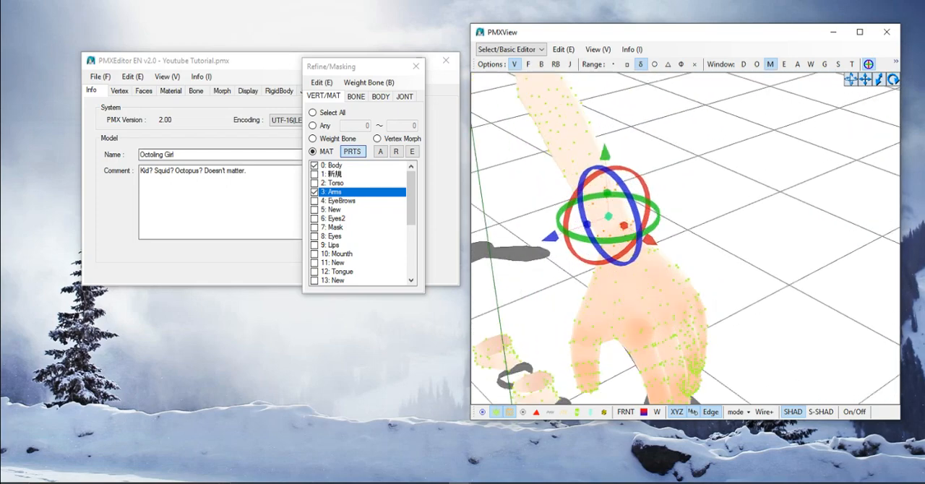
{"action": "right_click_drag", "start_coordinate": [651, 267], "coordinate": [716, 204]}
{"action": "right_click_drag", "start_coordinate": [687, 274], "coordinate": [705, 242]}
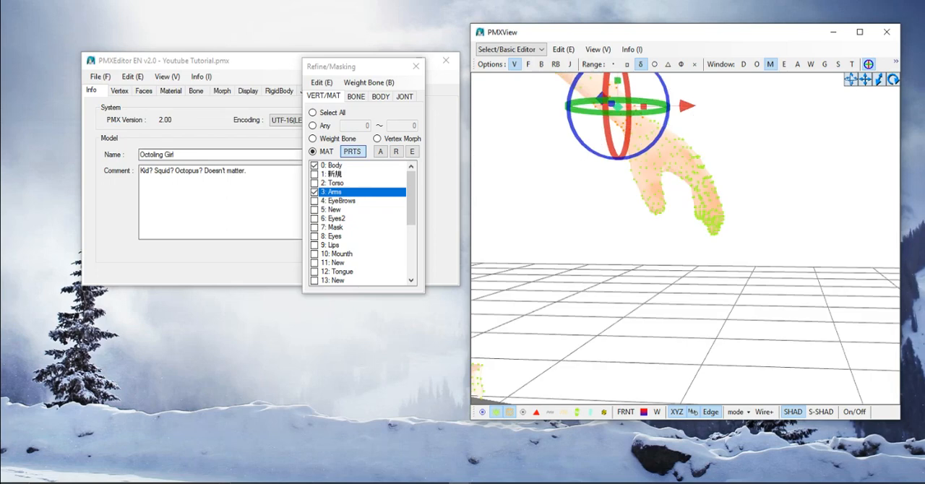
{"action": "middle_click_drag", "start_coordinate": [687, 217], "coordinate": [690, 324]}
{"action": "scroll", "coordinate": [685, 289], "scroll_direction": "up", "scroll_amount": 3}
{"action": "middle_click_drag", "start_coordinate": [690, 289], "coordinate": [671, 279]}
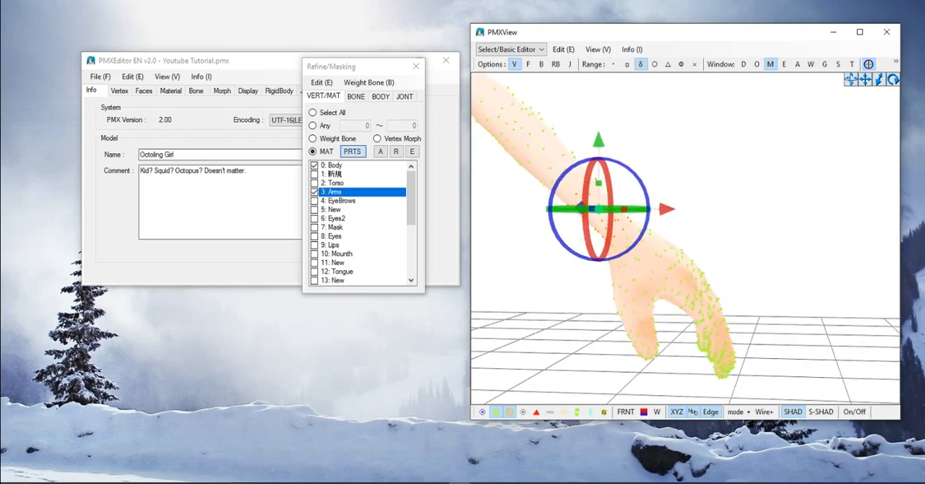
- Extend the vertex selection from the wrist onto the upper part of the first hand
{"action": "middle_click_drag", "start_coordinate": [671, 278], "coordinate": [778, 214]}
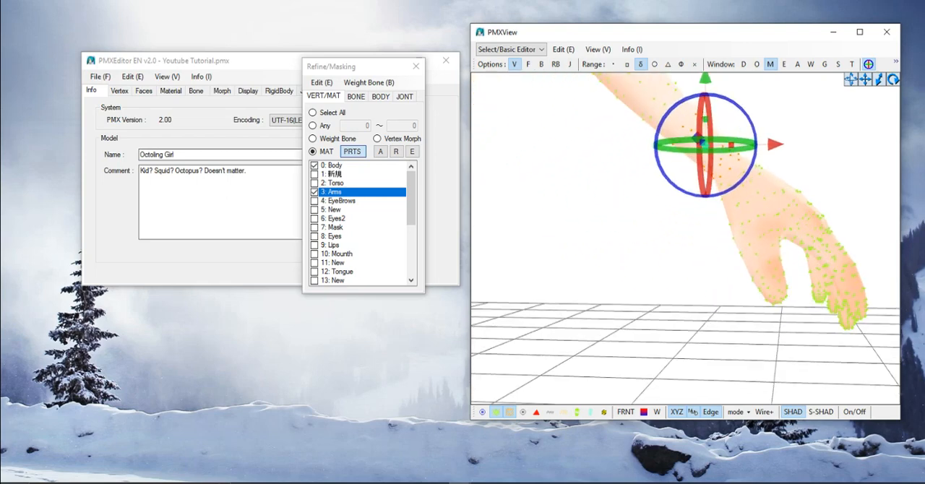
{"action": "mouse_move", "coordinate": [803, 142]}
{"action": "left_mouse_down"}
{"action": "mouse_move", "coordinate": [756, 186]}
{"action": "mouse_move", "coordinate": [731, 195]}
{"action": "mouse_move", "coordinate": [714, 182]}
{"action": "mouse_move", "coordinate": [745, 144]}
{"action": "mouse_move", "coordinate": [800, 144]}
{"action": "left_mouse_up"}
{"action": "right_click_drag", "start_coordinate": [756, 239], "coordinate": [586, 264]}
{"action": "middle_click_drag", "start_coordinate": [550, 268], "coordinate": [738, 160]}
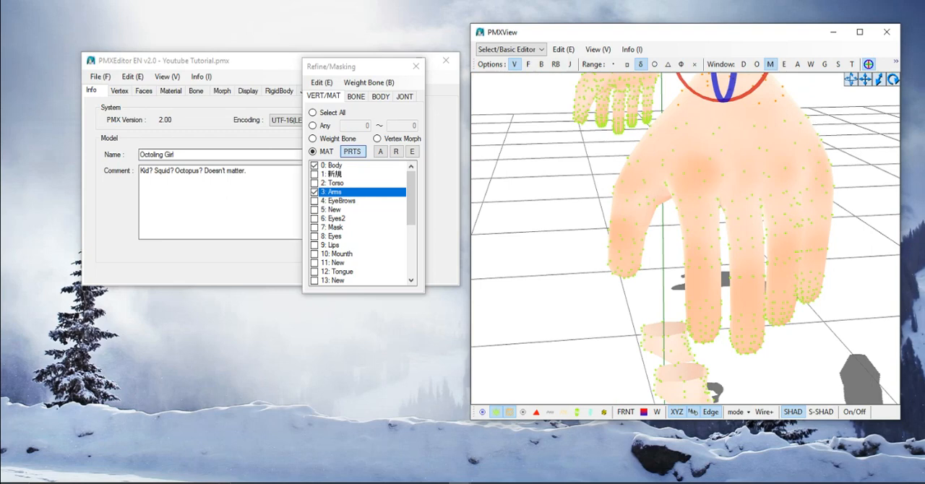
{"action": "right_click_drag", "start_coordinate": [723, 239], "coordinate": [775, 242]}
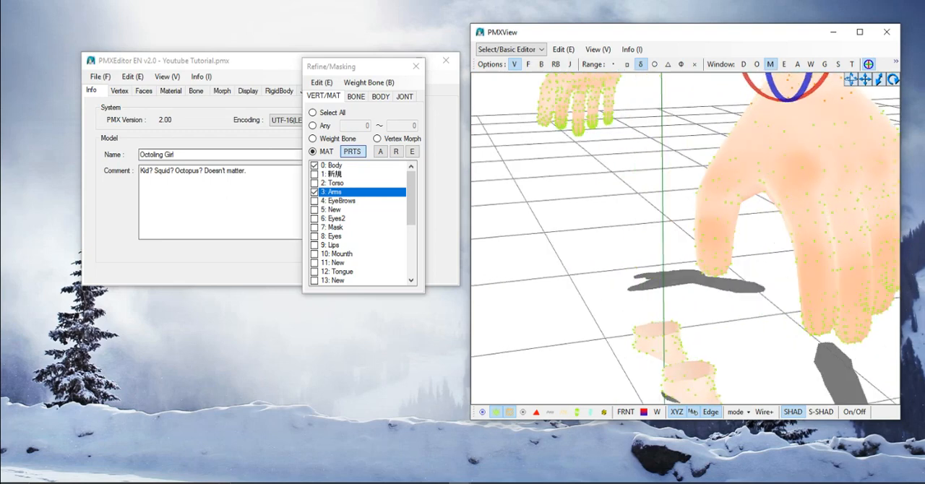
{"action": "mouse_move", "coordinate": [741, 217]}
{"action": "left_mouse_down"}
{"action": "mouse_move", "coordinate": [685, 196]}
{"action": "mouse_move", "coordinate": [680, 175]}
{"action": "mouse_move", "coordinate": [693, 142]}
{"action": "mouse_move", "coordinate": [725, 113]}
{"action": "mouse_move", "coordinate": [791, 101]}
{"action": "mouse_move", "coordinate": [772, 136]}
{"action": "mouse_move", "coordinate": [781, 119]}
{"action": "mouse_move", "coordinate": [792, 124]}
{"action": "mouse_move", "coordinate": [739, 215]}
{"action": "left_mouse_up"}
{"action": "scroll", "coordinate": [738, 214], "scroll_direction": "down", "scroll_amount": 3}
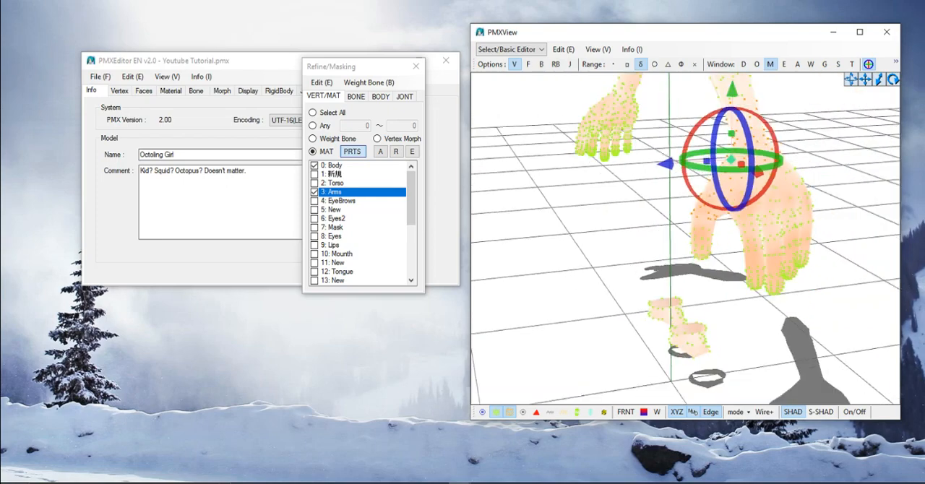
- Add the vertices at the base of the first hand's thumb to the selection
{"action": "right_click_drag", "start_coordinate": [739, 215], "coordinate": [831, 215]}
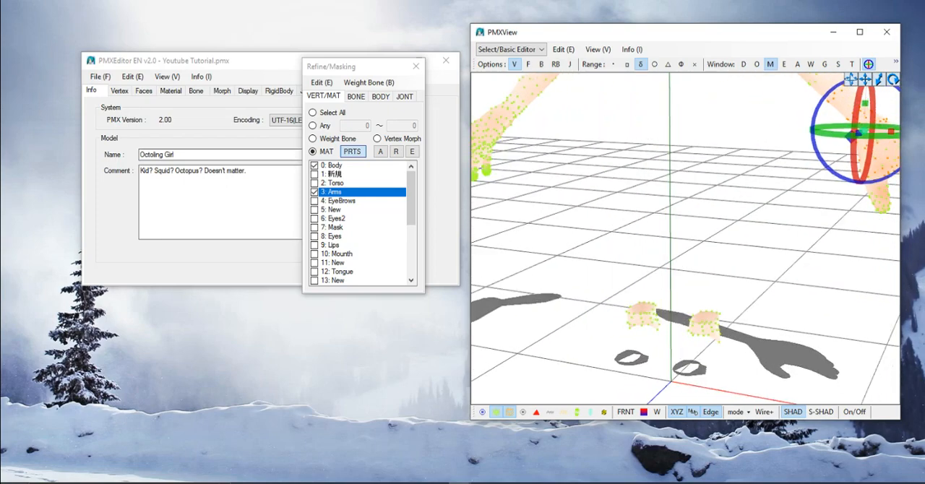
{"action": "middle_click_drag", "start_coordinate": [831, 216], "coordinate": [691, 224]}
{"action": "scroll", "coordinate": [692, 224], "scroll_direction": "up", "scroll_amount": 3}
{"action": "scroll", "coordinate": [691, 224], "scroll_direction": "up", "scroll_amount": 2}
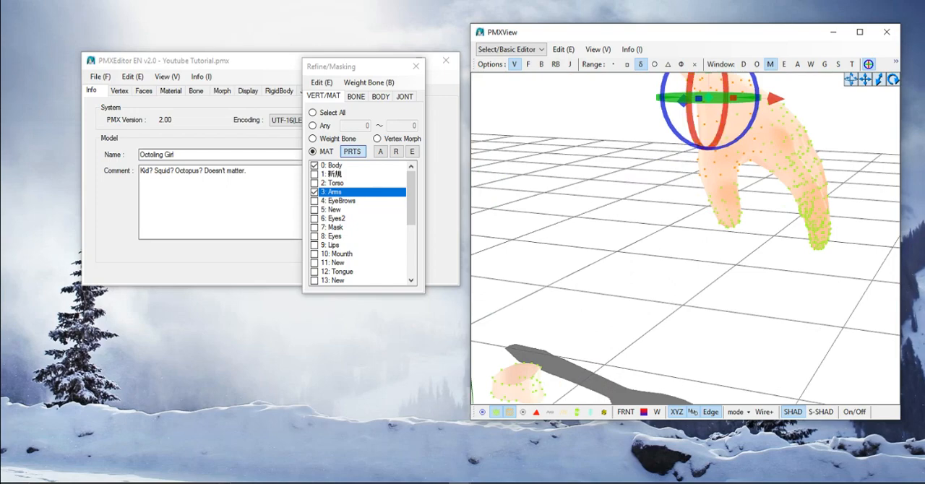
{"action": "right_click_drag", "start_coordinate": [691, 224], "coordinate": [766, 289]}
{"action": "middle_click_drag", "start_coordinate": [679, 290], "coordinate": [806, 199]}
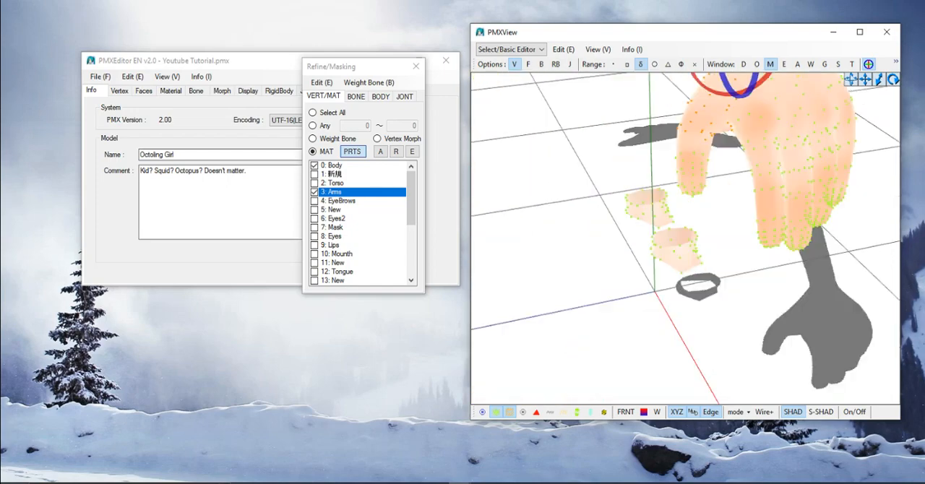
{"action": "right_click_drag", "start_coordinate": [806, 199], "coordinate": [802, 179]}
{"action": "middle_click_drag", "start_coordinate": [802, 179], "coordinate": [730, 223]}
{"action": "mouse_move", "coordinate": [731, 222]}
{"action": "right_mouse_down"}
{"action": "mouse_move", "coordinate": [712, 235]}
{"action": "mouse_move", "coordinate": [734, 224]}
{"action": "right_mouse_up"}
{"action": "middle_click_drag", "start_coordinate": [734, 224], "coordinate": [743, 224]}
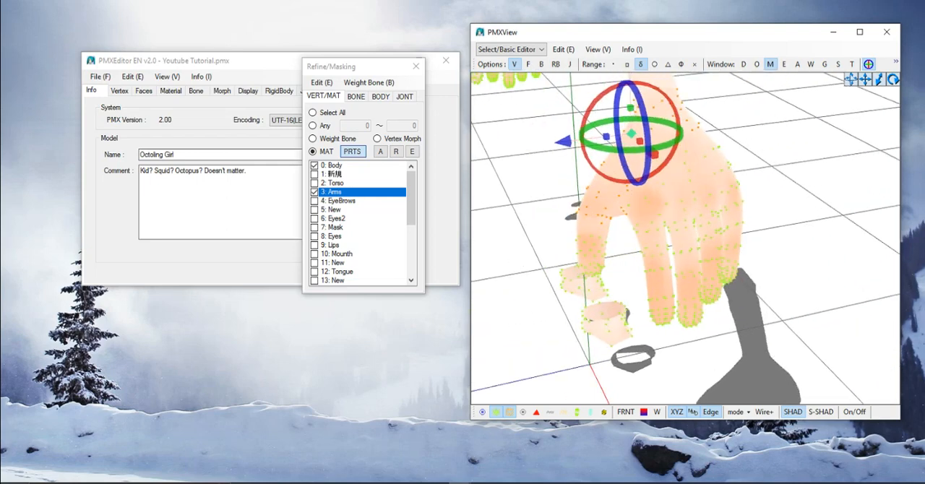
- Add the vertices across the first hand down to its knuckles to the selection
{"action": "left_click", "coordinate": [766, 224]}
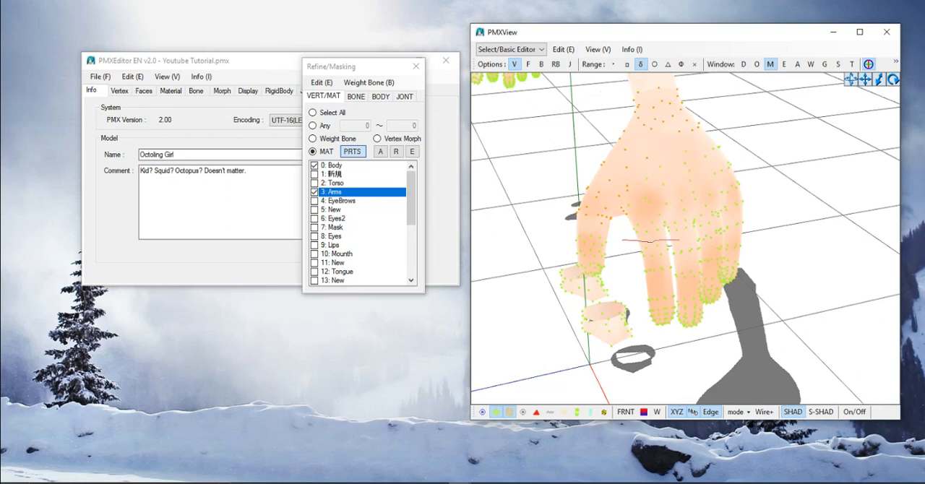
{"action": "mouse_move", "coordinate": [700, 233]}
{"action": "left_mouse_down"}
{"action": "mouse_move", "coordinate": [759, 198]}
{"action": "mouse_move", "coordinate": [752, 209]}
{"action": "left_mouse_up"}
{"action": "left_click_drag", "start_coordinate": [614, 165], "coordinate": [603, 189]}
{"action": "left_click_drag", "start_coordinate": [623, 236], "coordinate": [623, 239], "text": "shift"}
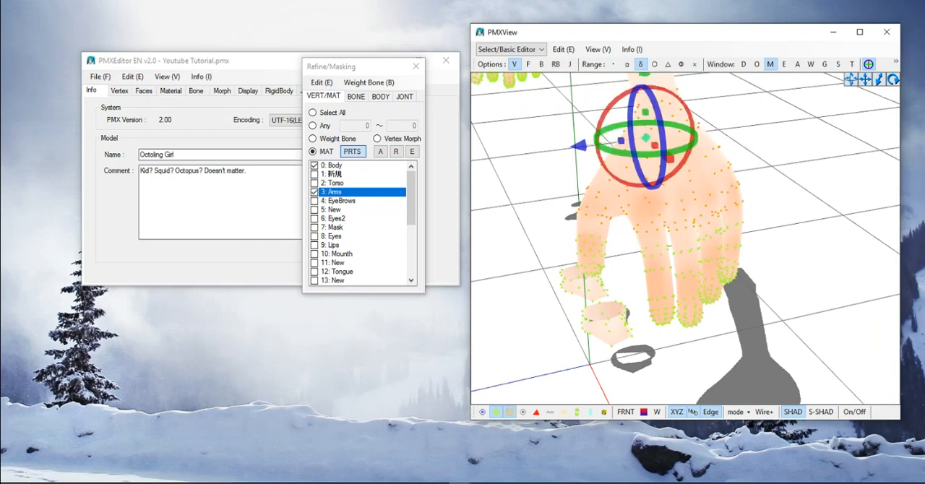
{"action": "scroll", "coordinate": [623, 239], "scroll_direction": "down", "scroll_amount": 3}
{"action": "right_click_drag", "start_coordinate": [624, 239], "coordinate": [672, 159]}
{"action": "scroll", "coordinate": [672, 159], "scroll_direction": "up", "scroll_amount": 3}
{"action": "middle_click_drag", "start_coordinate": [673, 159], "coordinate": [589, 231]}
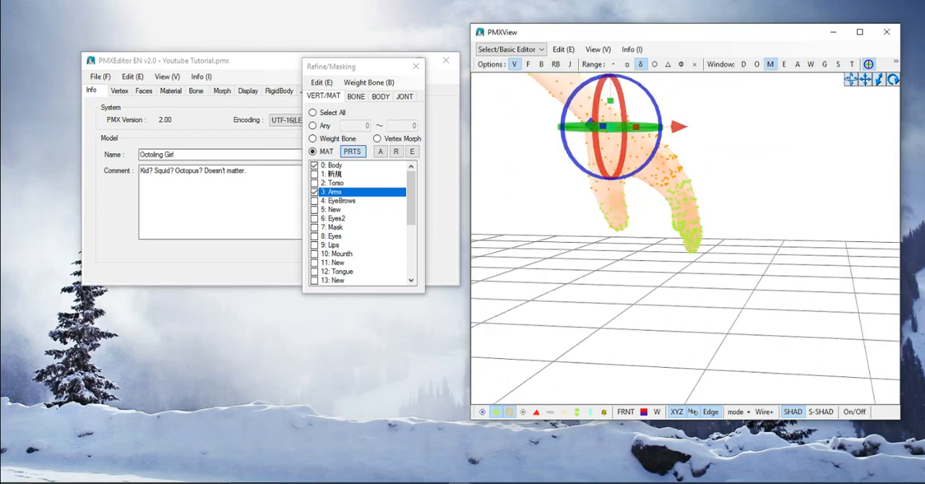
- Add the remaining vertices around the bases of the first hand's fingers to the selection
{"action": "right_click_drag", "start_coordinate": [590, 231], "coordinate": [499, 267]}
{"action": "middle_click_drag", "start_coordinate": [499, 267], "coordinate": [788, 268]}
{"action": "scroll", "coordinate": [658, 271], "scroll_direction": "up", "scroll_amount": 3}
{"action": "right_click_drag", "start_coordinate": [788, 267], "coordinate": [708, 227]}
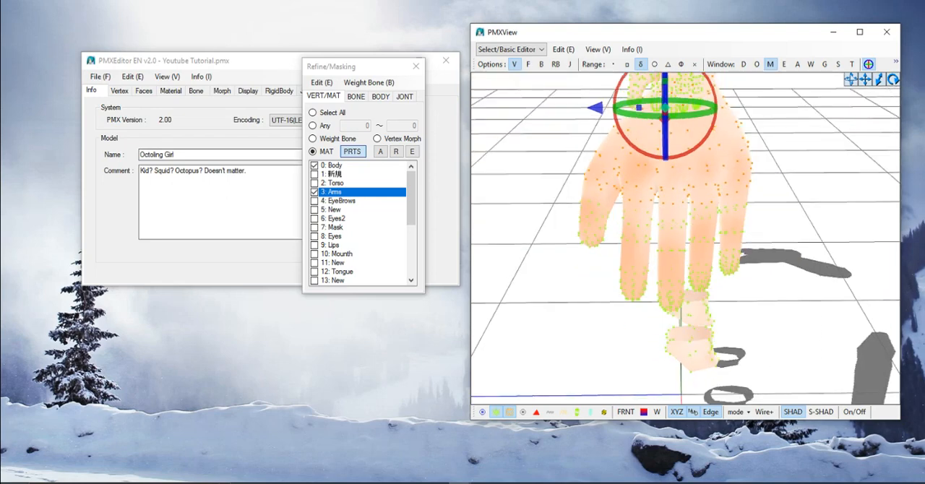
{"action": "key", "text": "Escape"}
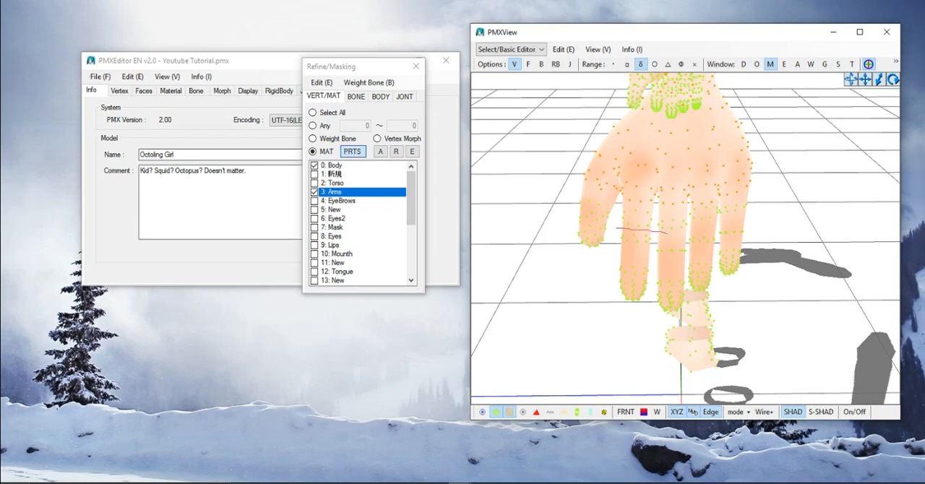
{"action": "mouse_move", "coordinate": [667, 233]}
{"action": "left_mouse_down"}
{"action": "mouse_move", "coordinate": [755, 222]}
{"action": "mouse_move", "coordinate": [772, 185]}
{"action": "mouse_move", "coordinate": [713, 176]}
{"action": "mouse_move", "coordinate": [651, 187]}
{"action": "mouse_move", "coordinate": [619, 204]}
{"action": "mouse_move", "coordinate": [618, 224]}
{"action": "left_mouse_up"}
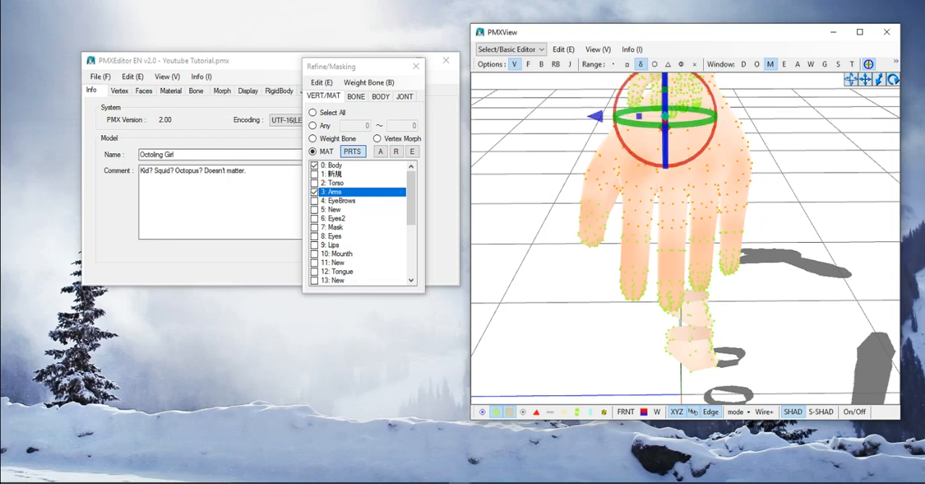
- Add the forearm and wrist vertices of the opposite arm to the selection
{"action": "right_click_drag", "start_coordinate": [672, 232], "coordinate": [795, 195]}
{"action": "scroll", "coordinate": [745, 237], "scroll_direction": "down", "scroll_amount": 4}
{"action": "middle_click_drag", "start_coordinate": [723, 202], "coordinate": [831, 253]}
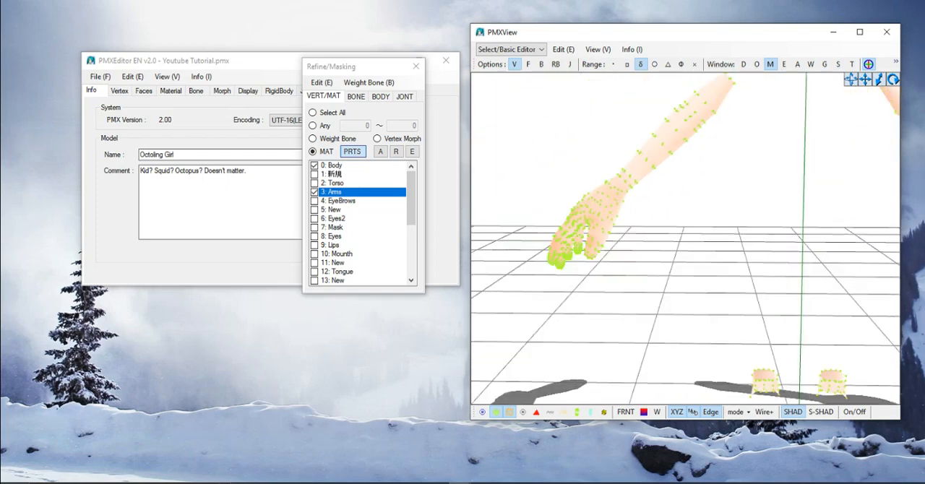
{"action": "mouse_move", "coordinate": [686, 239]}
{"action": "right_mouse_down"}
{"action": "mouse_move", "coordinate": [727, 250]}
{"action": "mouse_move", "coordinate": [691, 242]}
{"action": "right_mouse_up"}
{"action": "middle_click_drag", "start_coordinate": [690, 242], "coordinate": [688, 296]}
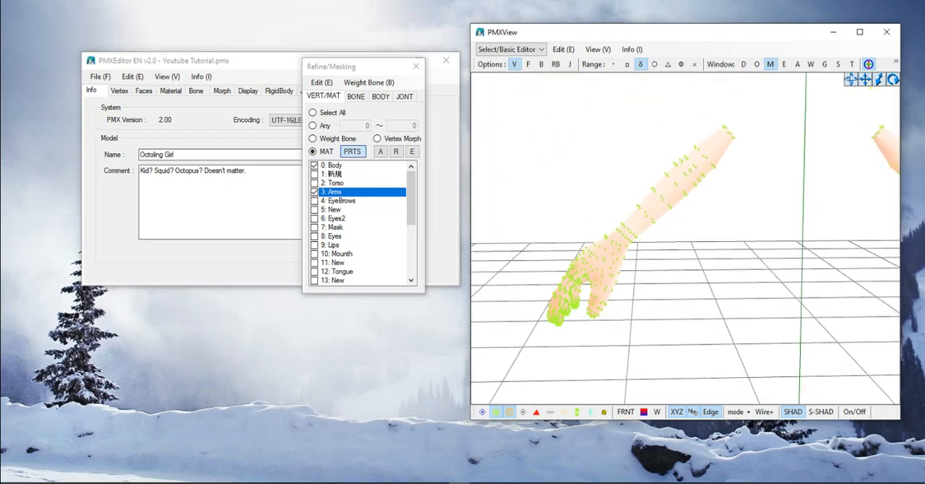
{"action": "mouse_move", "coordinate": [688, 250]}
{"action": "right_mouse_down"}
{"action": "mouse_move", "coordinate": [674, 237]}
{"action": "mouse_move", "coordinate": [705, 235]}
{"action": "mouse_move", "coordinate": [698, 237]}
{"action": "right_mouse_up"}
{"action": "scroll", "coordinate": [687, 238], "scroll_direction": "up", "scroll_amount": 3}
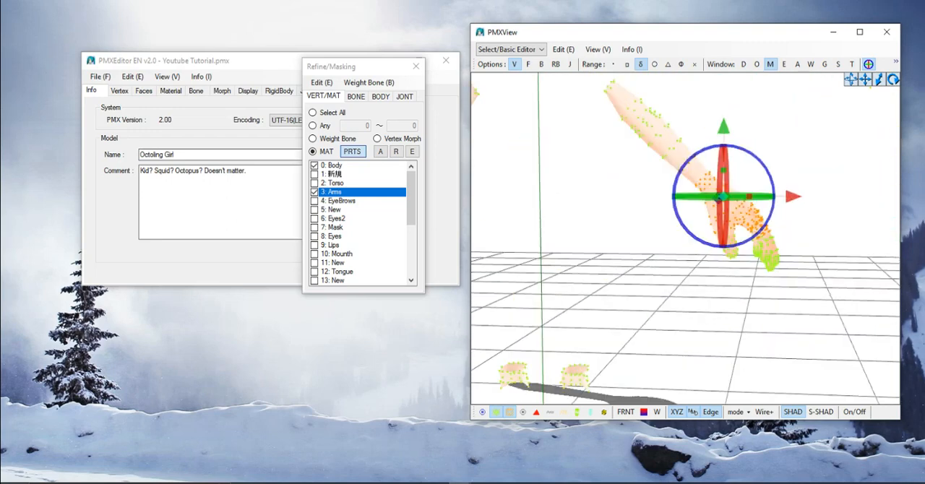
{"action": "mouse_move", "coordinate": [723, 210]}
{"action": "right_mouse_down"}
{"action": "mouse_move", "coordinate": [698, 203]}
{"action": "mouse_move", "coordinate": [733, 206]}
{"action": "right_mouse_up"}
{"action": "middle_click_drag", "start_coordinate": [615, 210], "coordinate": [889, 228]}
{"action": "scroll", "coordinate": [687, 239], "scroll_direction": "up", "scroll_amount": 1}
{"action": "right_click_drag", "start_coordinate": [687, 239], "coordinate": [696, 228]}
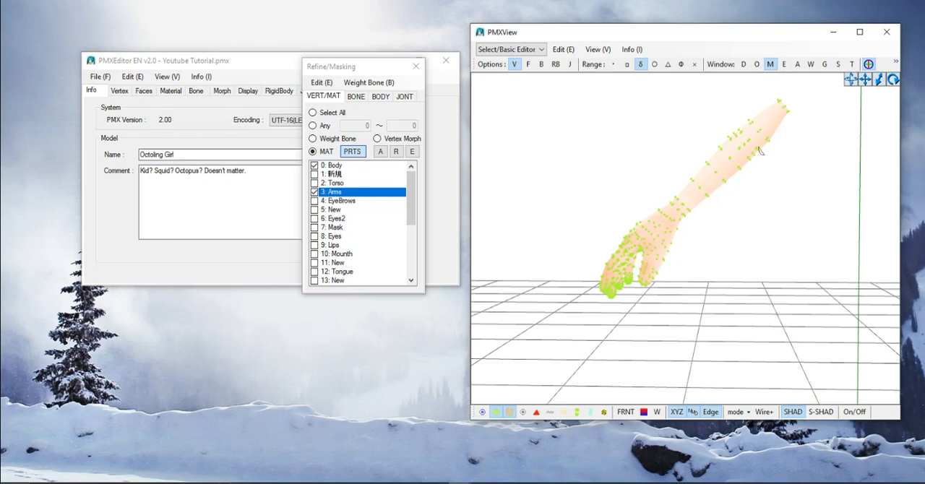
{"action": "mouse_move", "coordinate": [751, 125]}
{"action": "left_mouse_down"}
{"action": "mouse_move", "coordinate": [710, 126]}
{"action": "mouse_move", "coordinate": [696, 137]}
{"action": "mouse_move", "coordinate": [666, 189]}
{"action": "mouse_move", "coordinate": [674, 220]}
{"action": "mouse_move", "coordinate": [687, 224]}
{"action": "mouse_move", "coordinate": [788, 163]}
{"action": "mouse_move", "coordinate": [775, 157]}
{"action": "left_mouse_up"}
{"action": "left_click", "coordinate": [869, 65]}
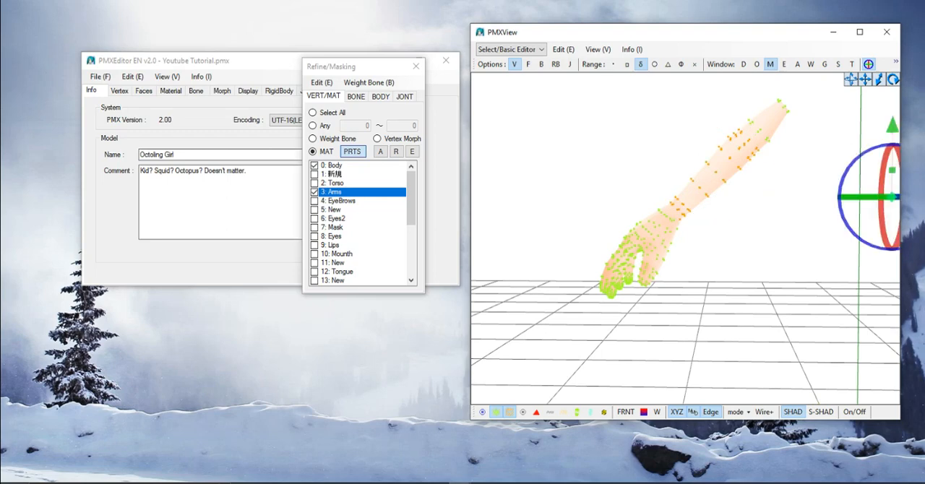
- Add the missed vertices along the upper forearm of the second arm to the selection
{"action": "scroll", "coordinate": [686, 238], "scroll_direction": "down", "scroll_amount": 3}
{"action": "middle_click_drag", "start_coordinate": [730, 216], "coordinate": [629, 294]}
{"action": "scroll", "coordinate": [686, 239], "scroll_direction": "up", "scroll_amount": 3}
{"action": "scroll", "coordinate": [760, 246], "scroll_direction": "up", "scroll_amount": 3}
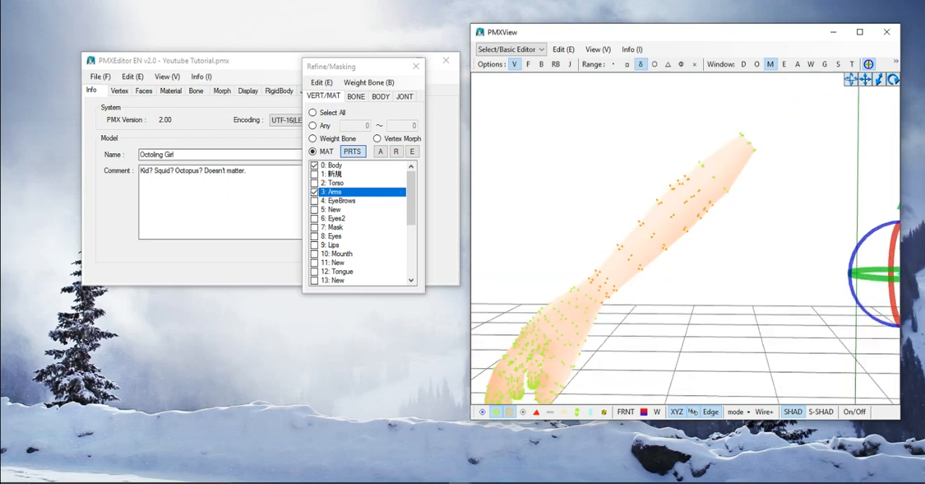
{"action": "right_click_drag", "start_coordinate": [628, 294], "coordinate": [650, 293]}
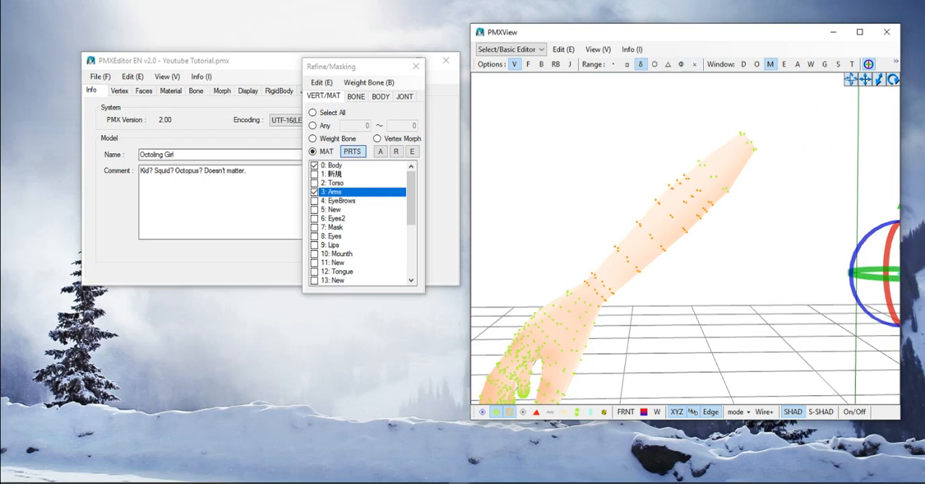
{"action": "left_click_drag", "start_coordinate": [734, 211], "coordinate": [734, 216]}
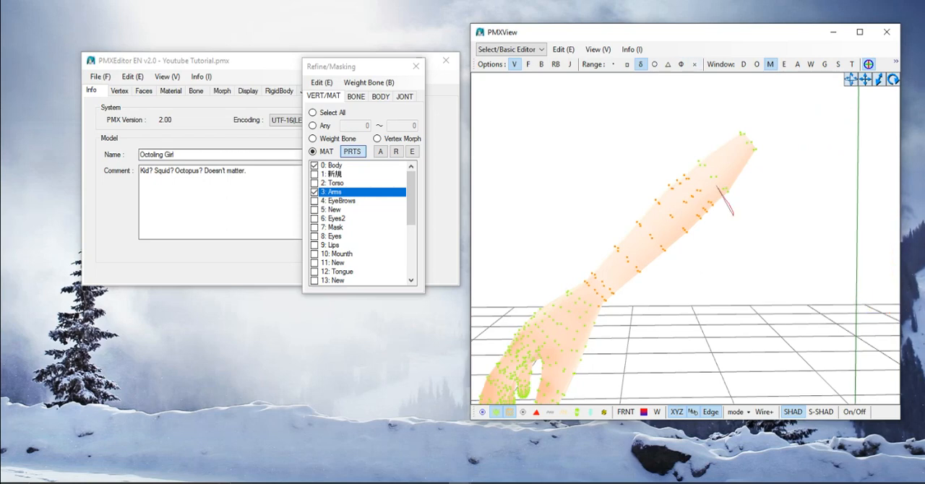
{"action": "mouse_move", "coordinate": [717, 185]}
{"action": "left_mouse_down"}
{"action": "mouse_move", "coordinate": [679, 167]}
{"action": "mouse_move", "coordinate": [712, 207]}
{"action": "mouse_move", "coordinate": [735, 213]}
{"action": "left_mouse_up"}
- Examine the second hand from several angles to check which wrist and hand vertices are selected
{"action": "middle_click_drag", "start_coordinate": [615, 290], "coordinate": [759, 181]}
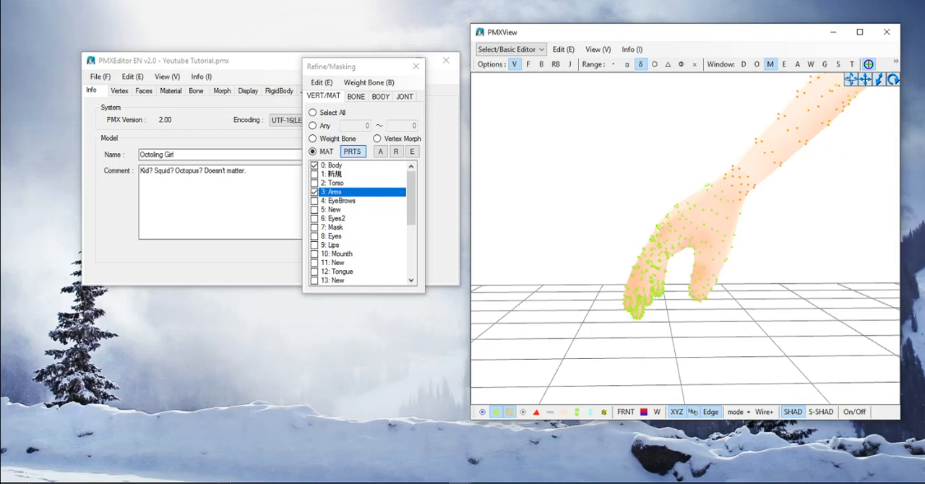
{"action": "right_click_drag", "start_coordinate": [650, 238], "coordinate": [817, 293]}
{"action": "middle_click_drag", "start_coordinate": [759, 253], "coordinate": [692, 234]}
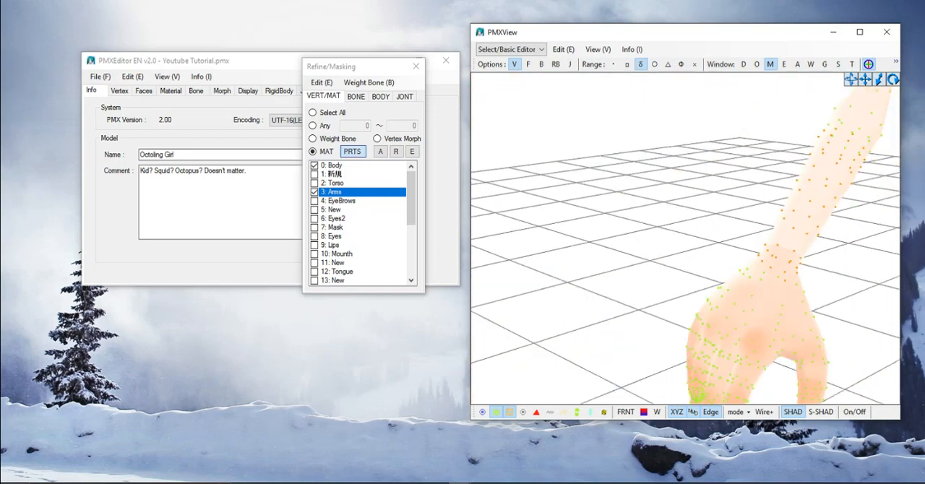
{"action": "middle_click_drag", "start_coordinate": [781, 289], "coordinate": [666, 217]}
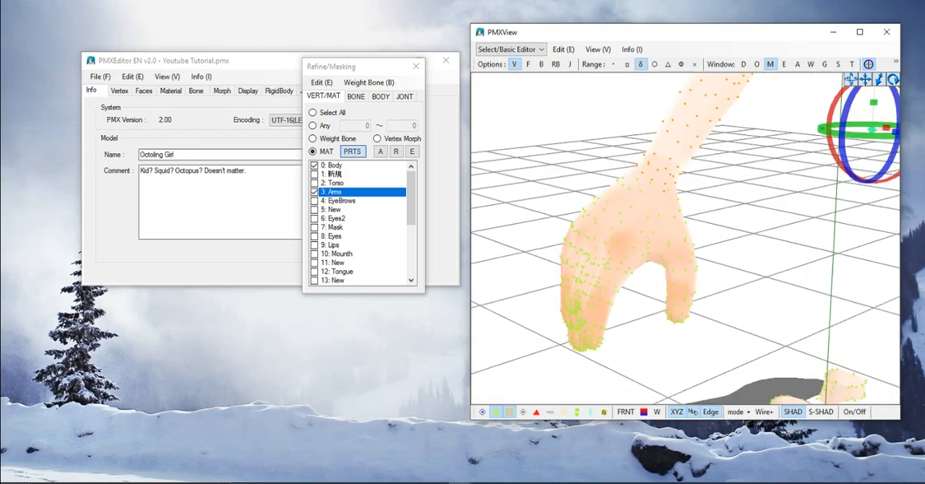
{"action": "right_click_drag", "start_coordinate": [651, 239], "coordinate": [738, 278]}
{"action": "middle_click_drag", "start_coordinate": [774, 297], "coordinate": [636, 224]}
{"action": "right_click_drag", "start_coordinate": [651, 239], "coordinate": [705, 278]}
{"action": "middle_click_drag", "start_coordinate": [767, 310], "coordinate": [651, 130]}
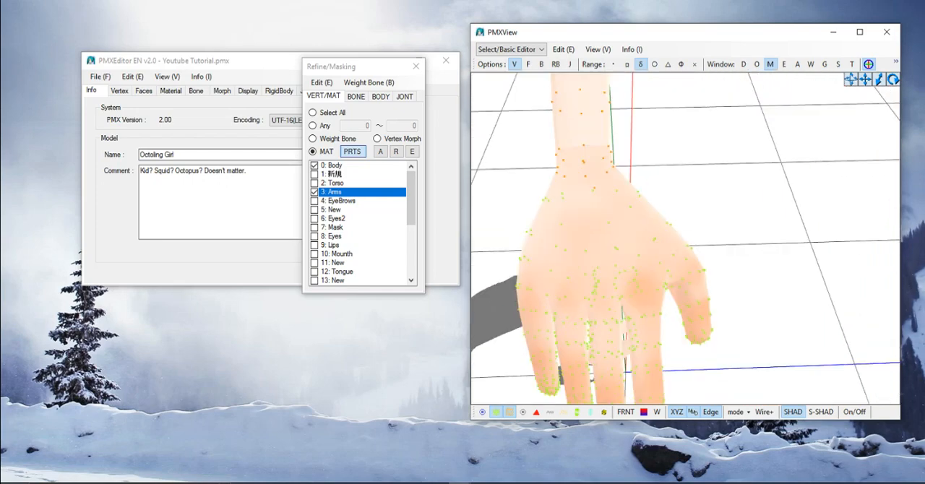
{"action": "right_click_drag", "start_coordinate": [651, 238], "coordinate": [730, 235]}
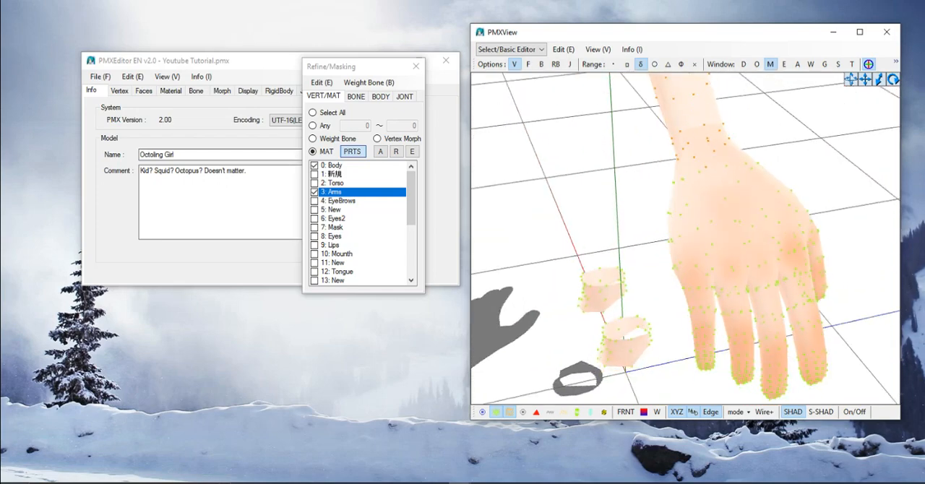
- Extend the selection from the second arm's wrist onto the upper part of its hand
{"action": "right_click_drag", "start_coordinate": [723, 238], "coordinate": [680, 253]}
{"action": "mouse_move", "coordinate": [786, 116]}
{"action": "left_mouse_down"}
{"action": "mouse_move", "coordinate": [748, 106]}
{"action": "mouse_move", "coordinate": [631, 134]}
{"action": "mouse_move", "coordinate": [715, 143]}
{"action": "mouse_move", "coordinate": [790, 120]}
{"action": "left_mouse_up"}
{"action": "right_click_drag", "start_coordinate": [759, 181], "coordinate": [672, 187]}
{"action": "middle_click_drag", "start_coordinate": [673, 187], "coordinate": [759, 217]}
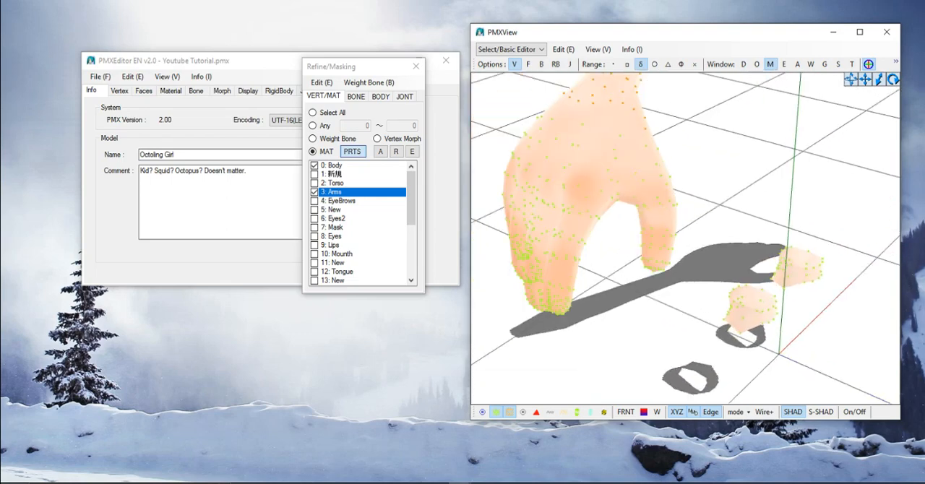
{"action": "right_click_drag", "start_coordinate": [760, 217], "coordinate": [727, 184]}
{"action": "middle_click_drag", "start_coordinate": [672, 166], "coordinate": [759, 249]}
{"action": "right_click_drag", "start_coordinate": [759, 249], "coordinate": [740, 202]}
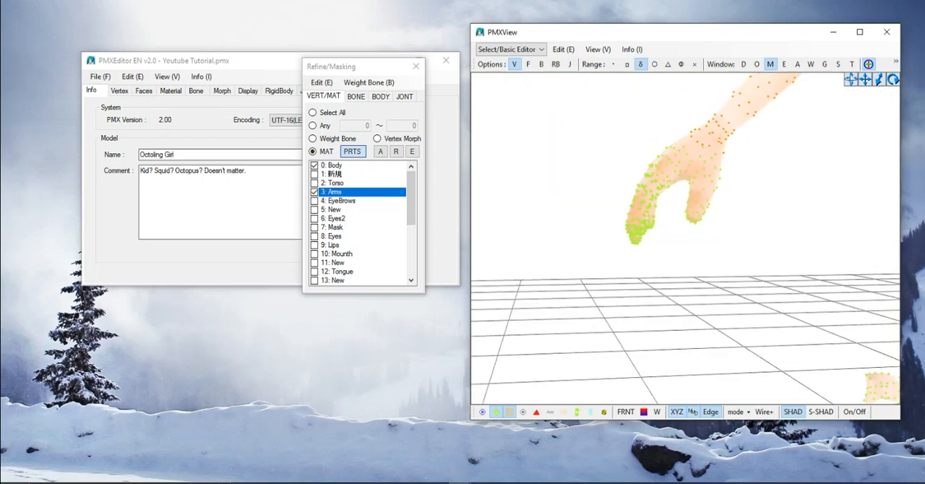
- Add the vertices near the second hand's thumb base and check the selection from the front
{"action": "scroll", "coordinate": [740, 203], "scroll_direction": "up", "scroll_amount": 2}
{"action": "middle_click_drag", "start_coordinate": [723, 173], "coordinate": [724, 243]}
{"action": "right_click_drag", "start_coordinate": [724, 243], "coordinate": [759, 246]}
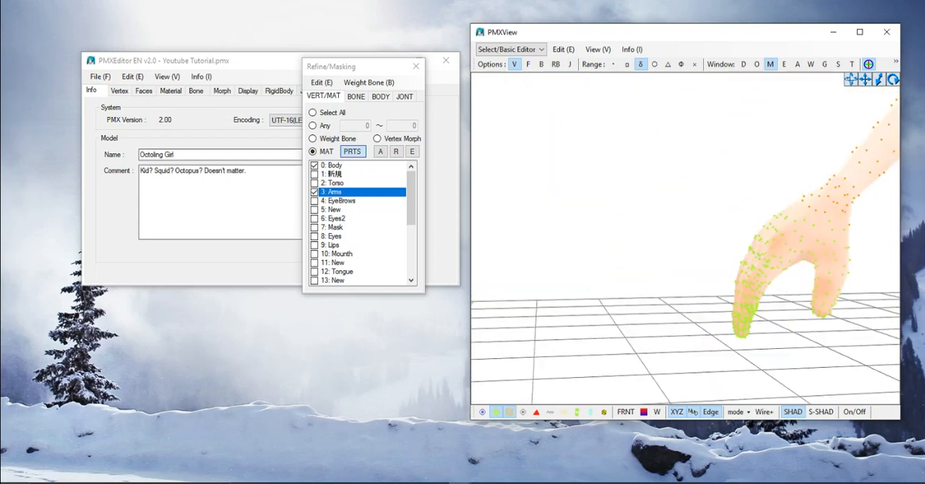
{"action": "middle_click_drag", "start_coordinate": [759, 246], "coordinate": [535, 181]}
{"action": "right_click_drag", "start_coordinate": [535, 180], "coordinate": [665, 224]}
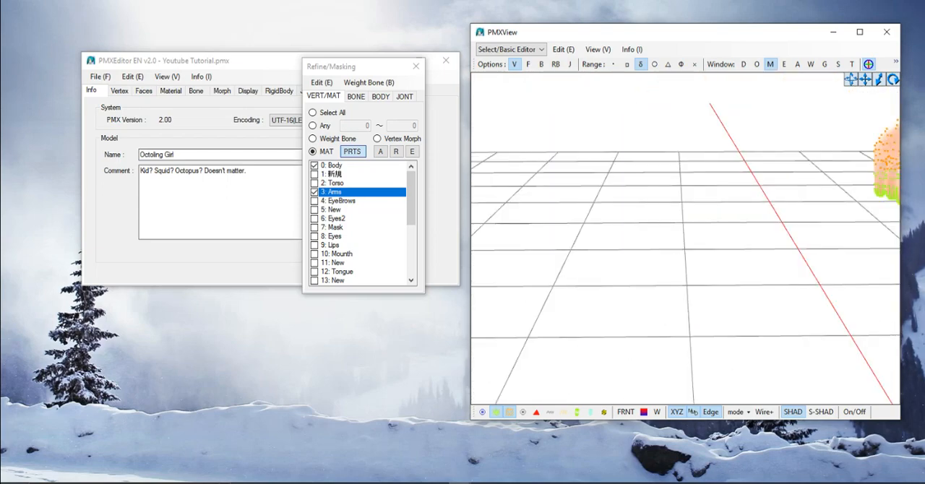
{"action": "middle_click_drag", "start_coordinate": [831, 188], "coordinate": [549, 202]}
{"action": "right_click_drag", "start_coordinate": [549, 203], "coordinate": [571, 209]}
{"action": "middle_click_drag", "start_coordinate": [571, 209], "coordinate": [680, 265]}
{"action": "mouse_move", "coordinate": [679, 265]}
{"action": "right_mouse_down"}
{"action": "mouse_move", "coordinate": [695, 265]}
{"action": "mouse_move", "coordinate": [681, 266]}
{"action": "right_mouse_up"}
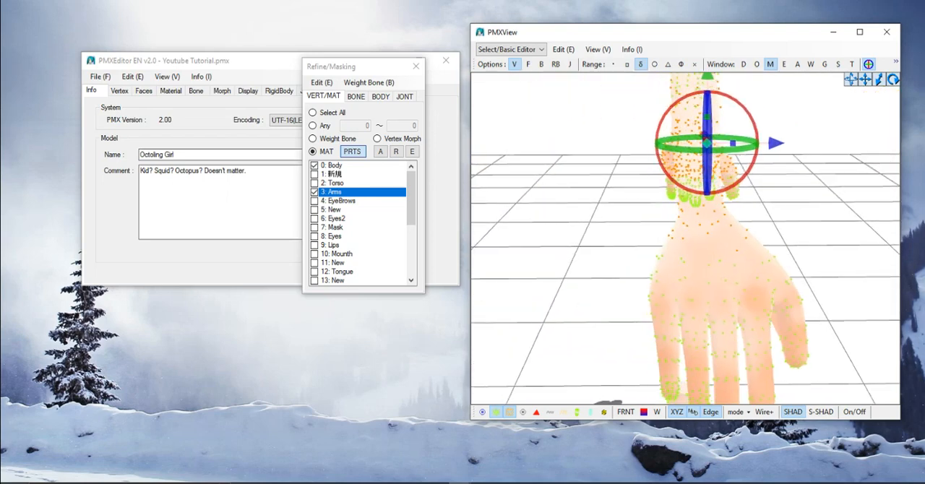
- Add the vertices around the base of the second hand's thumb to the selection
{"action": "left_click", "coordinate": [681, 266]}
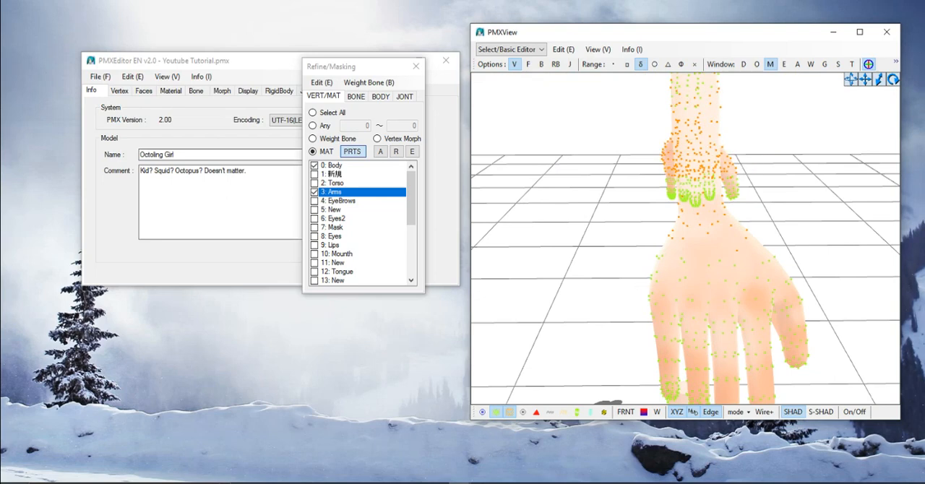
{"action": "left_click_drag", "start_coordinate": [687, 290], "coordinate": [797, 235]}
{"action": "scroll", "coordinate": [797, 235], "scroll_direction": "down", "scroll_amount": 3}
{"action": "right_click_drag", "start_coordinate": [797, 236], "coordinate": [775, 233]}
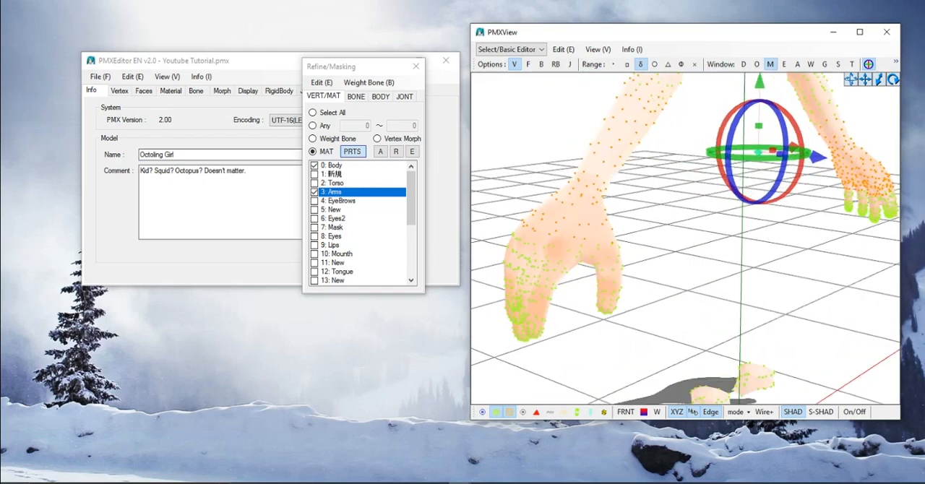
{"action": "middle_click_drag", "start_coordinate": [775, 233], "coordinate": [828, 233]}
{"action": "scroll", "coordinate": [828, 233], "scroll_direction": "up", "scroll_amount": 1}
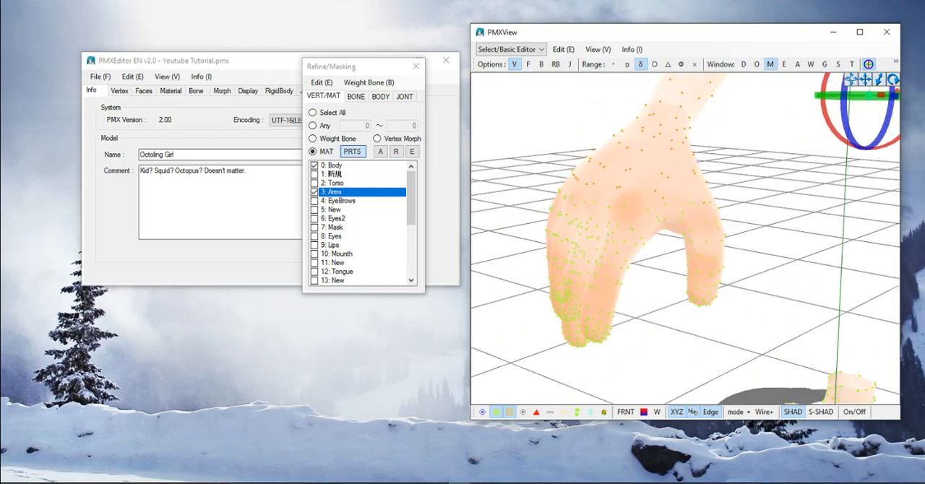
{"action": "right_click_drag", "start_coordinate": [828, 232], "coordinate": [857, 272]}
{"action": "middle_click_drag", "start_coordinate": [857, 271], "coordinate": [712, 202]}
{"action": "right_click_drag", "start_coordinate": [713, 202], "coordinate": [748, 217]}
{"action": "middle_click_drag", "start_coordinate": [748, 217], "coordinate": [721, 190]}
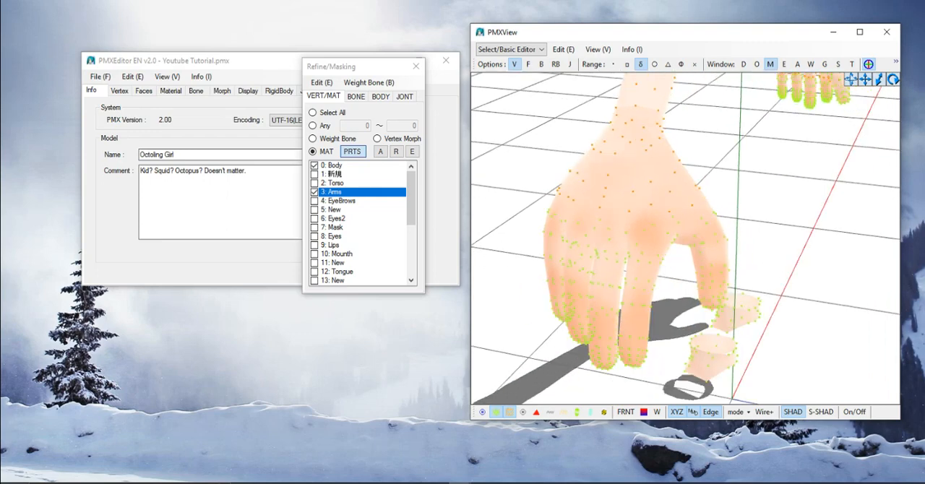
{"action": "mouse_move", "coordinate": [751, 247]}
{"action": "left_mouse_down"}
{"action": "mouse_move", "coordinate": [691, 257]}
{"action": "mouse_move", "coordinate": [684, 247]}
{"action": "mouse_move", "coordinate": [712, 200]}
{"action": "mouse_move", "coordinate": [750, 242]}
{"action": "left_mouse_up"}
{"action": "right_click_drag", "start_coordinate": [723, 230], "coordinate": [760, 220]}
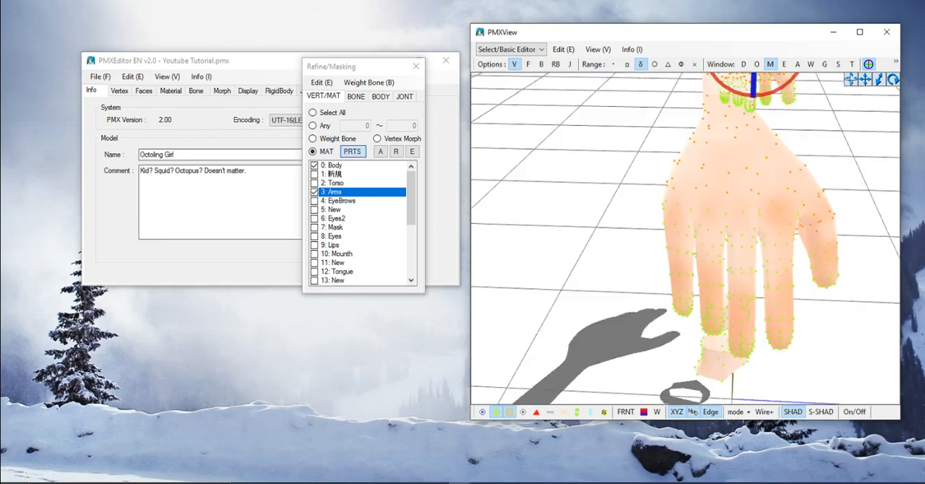
- Extend the selection over the back of the second hand down to its knuckles
{"action": "middle_click_drag", "start_coordinate": [759, 221], "coordinate": [704, 211]}
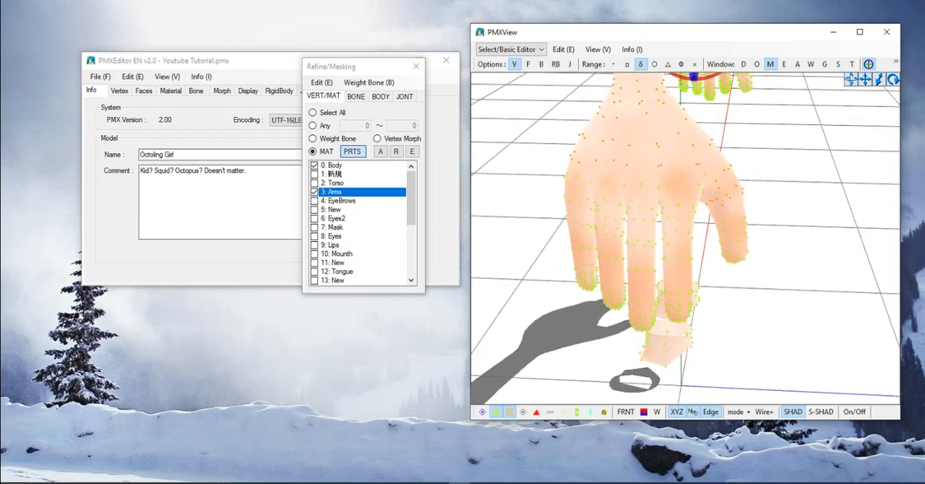
{"action": "left_click_drag", "start_coordinate": [704, 225], "coordinate": [699, 224], "text": "shift"}
{"action": "mouse_move", "coordinate": [618, 224]}
{"action": "left_mouse_down", "text": "shift"}
{"action": "mouse_move", "coordinate": [575, 220]}
{"action": "mouse_move", "coordinate": [535, 187]}
{"action": "mouse_move", "coordinate": [606, 141]}
{"action": "mouse_move", "coordinate": [694, 169]}
{"action": "mouse_move", "coordinate": [713, 196]}
{"action": "mouse_move", "coordinate": [702, 222]}
{"action": "left_mouse_up", "text": "shift"}
{"action": "scroll", "coordinate": [686, 224], "scroll_direction": "down", "scroll_amount": 4}
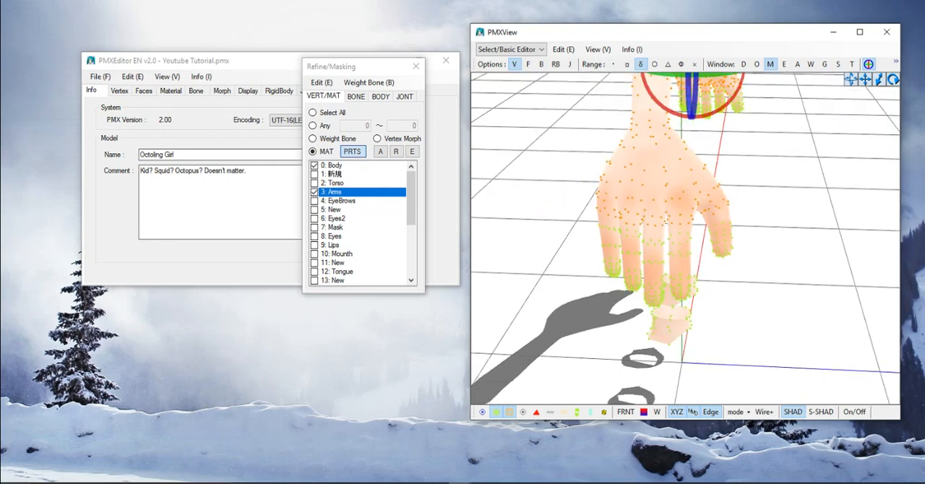
- Inspect the palm side of the second hand and add the missed vertices at the base of its fingers
{"action": "right_click_drag", "start_coordinate": [687, 224], "coordinate": [600, 210]}
{"action": "middle_click_drag", "start_coordinate": [600, 209], "coordinate": [860, 271]}
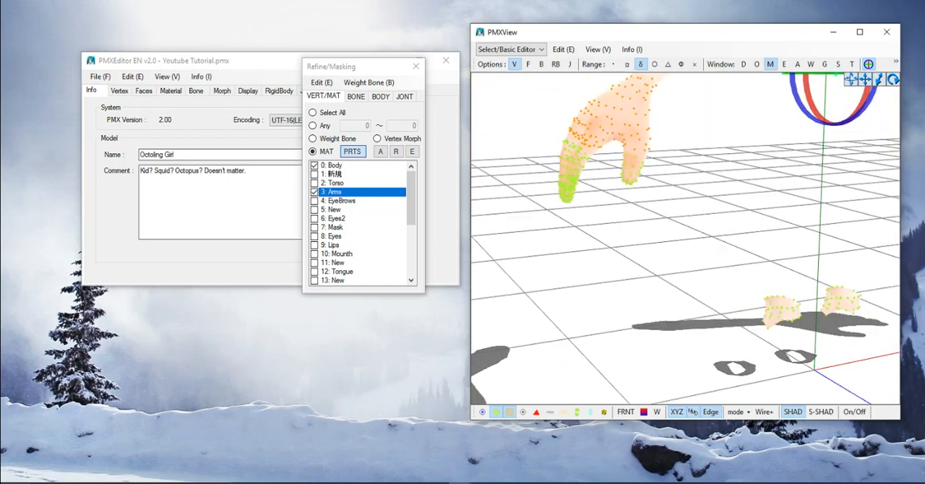
{"action": "scroll", "coordinate": [723, 245], "scroll_direction": "up", "scroll_amount": 4}
{"action": "right_click_drag", "start_coordinate": [723, 246], "coordinate": [734, 195]}
{"action": "middle_click_drag", "start_coordinate": [734, 195], "coordinate": [731, 311]}
{"action": "right_click_drag", "start_coordinate": [687, 238], "coordinate": [723, 257]}
{"action": "scroll", "coordinate": [685, 239], "scroll_direction": "up", "scroll_amount": 3}
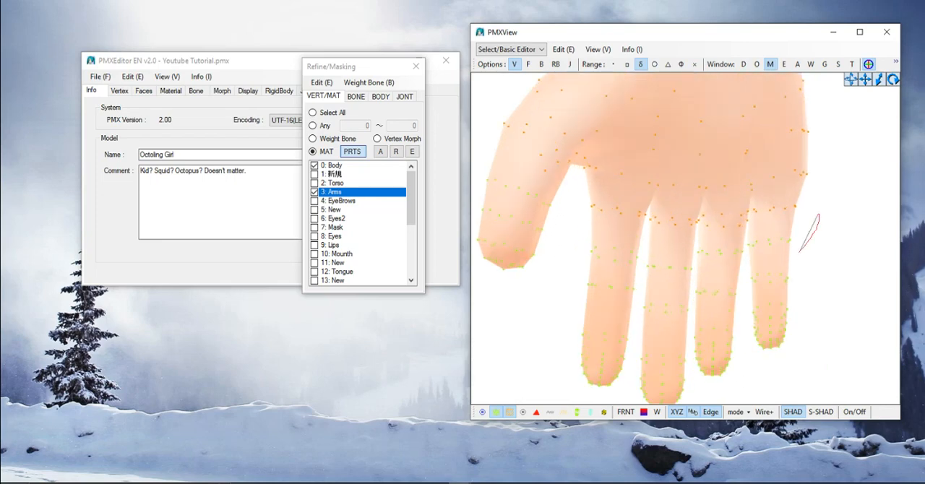
{"action": "mouse_move", "coordinate": [799, 251]}
{"action": "left_mouse_down"}
{"action": "mouse_move", "coordinate": [654, 282]}
{"action": "mouse_move", "coordinate": [561, 232]}
{"action": "mouse_move", "coordinate": [742, 203]}
{"action": "mouse_move", "coordinate": [836, 229]}
{"action": "left_mouse_up"}
- Try to split the selected forearm and hand vertices of both arms from the Arms material
{"action": "scroll", "coordinate": [836, 229], "scroll_direction": "down", "scroll_amount": 6}
{"action": "scroll", "coordinate": [686, 239], "scroll_direction": "down", "scroll_amount": 10}
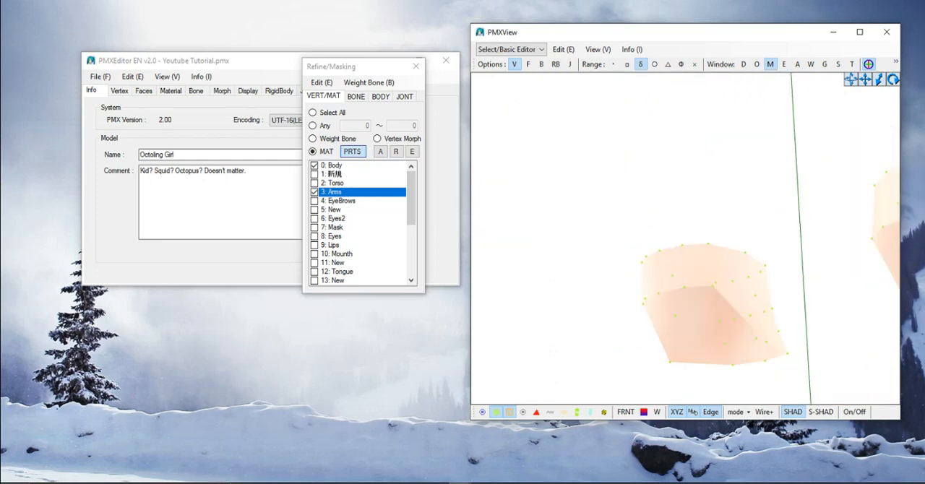
{"action": "scroll", "coordinate": [687, 238], "scroll_direction": "down", "scroll_amount": 3}
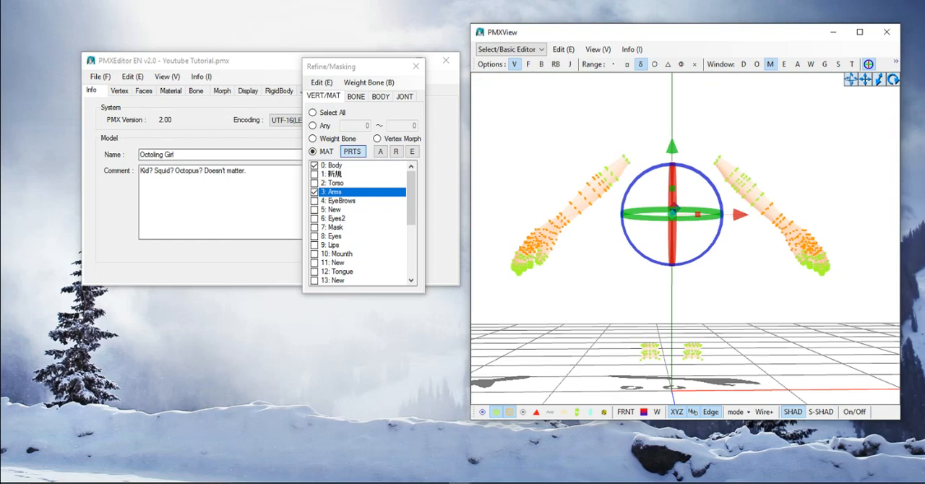
{"action": "right_click", "coordinate": [352, 192]}
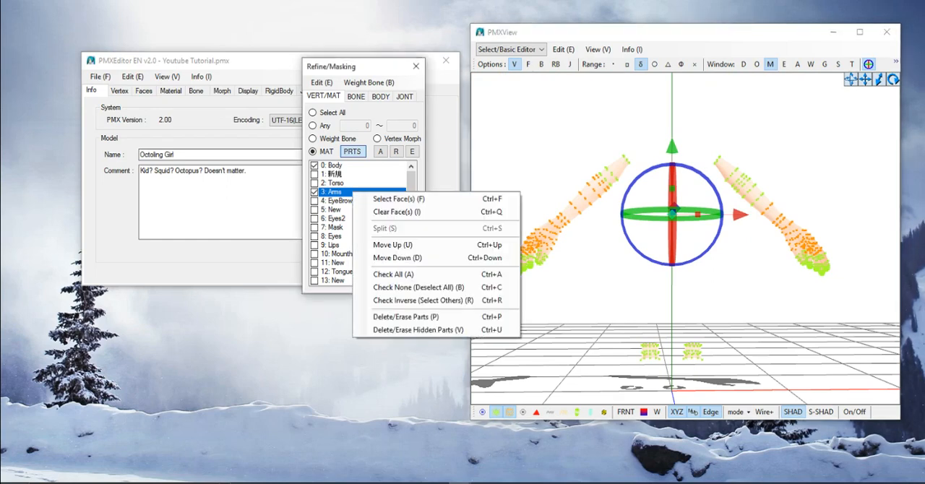
{"action": "key", "text": "Escape"}
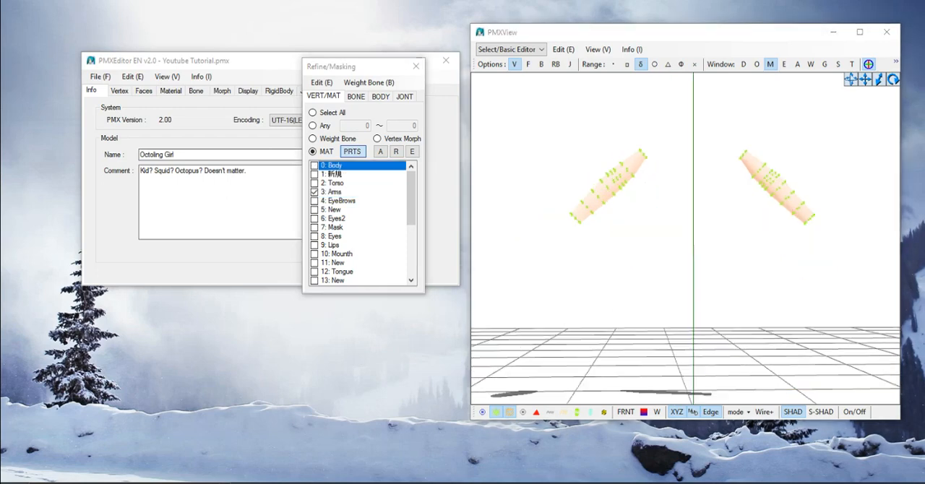
- Hide the Body material and select the vertices at the wrist end of one forearm in the Arms material
{"action": "middle_click_drag", "start_coordinate": [685, 238], "coordinate": [521, 240]}
{"action": "scroll", "coordinate": [722, 243], "scroll_direction": "up", "scroll_amount": 2}
{"action": "scroll", "coordinate": [644, 269], "scroll_direction": "up", "scroll_amount": 2}
{"action": "scroll", "coordinate": [600, 240], "scroll_direction": "up", "scroll_amount": 3}
{"action": "scroll", "coordinate": [521, 240], "scroll_direction": "up", "scroll_amount": 4}
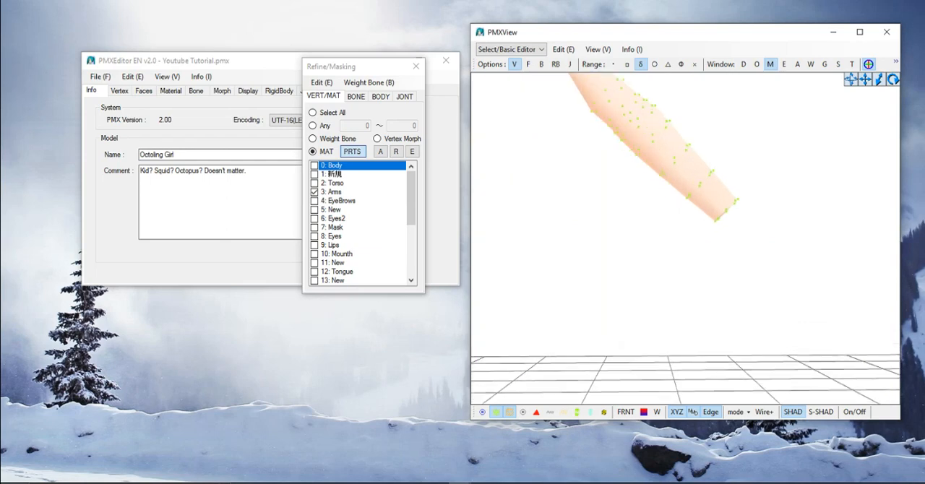
{"action": "left_click", "coordinate": [315, 166]}
{"action": "left_click", "coordinate": [315, 165]}
{"action": "left_click", "coordinate": [315, 166]}
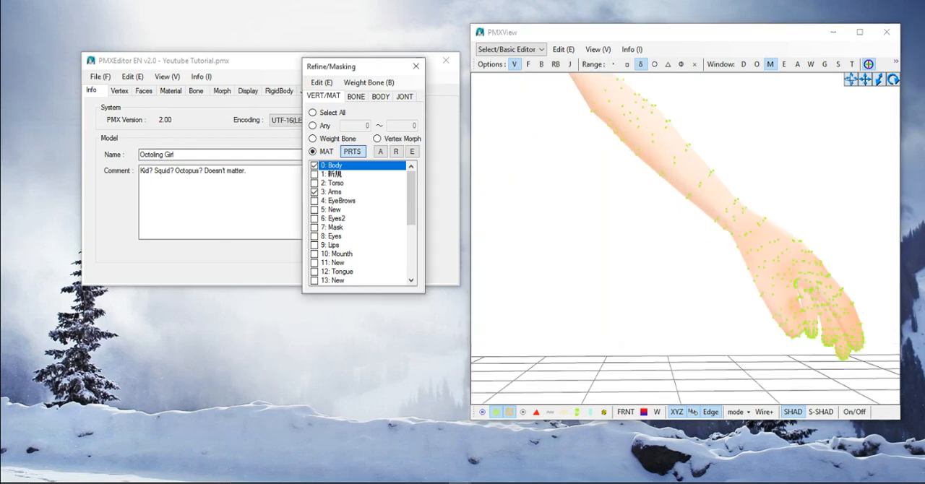
{"action": "left_click", "coordinate": [315, 165]}
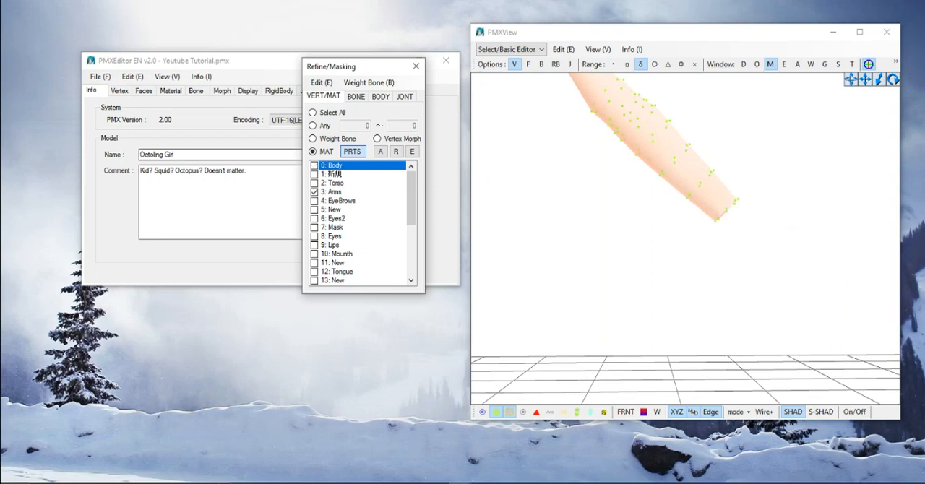
{"action": "mouse_move", "coordinate": [737, 155]}
{"action": "left_mouse_down"}
{"action": "mouse_move", "coordinate": [703, 161]}
{"action": "mouse_move", "coordinate": [683, 182]}
{"action": "mouse_move", "coordinate": [668, 215]}
{"action": "mouse_move", "coordinate": [676, 228]}
{"action": "mouse_move", "coordinate": [739, 237]}
{"action": "mouse_move", "coordinate": [759, 182]}
{"action": "mouse_move", "coordinate": [738, 156]}
{"action": "left_mouse_up"}
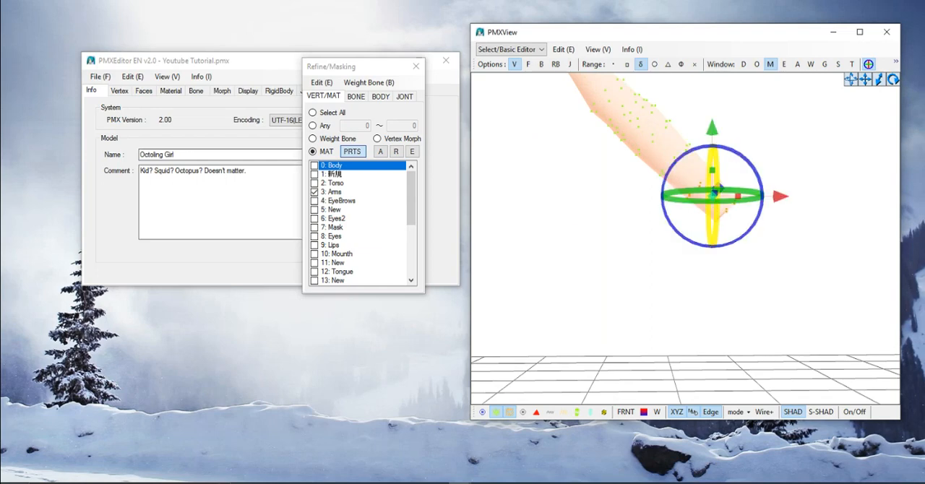
- Split the selected wrist faces off the Arms material
{"action": "left_click", "coordinate": [331, 192]}
{"action": "right_click", "coordinate": [336, 192]}
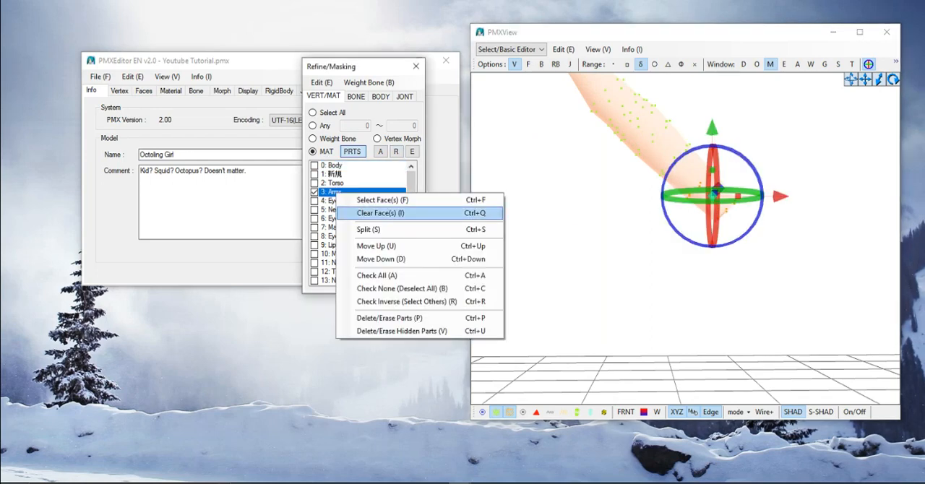
{"action": "left_click", "coordinate": [376, 229]}
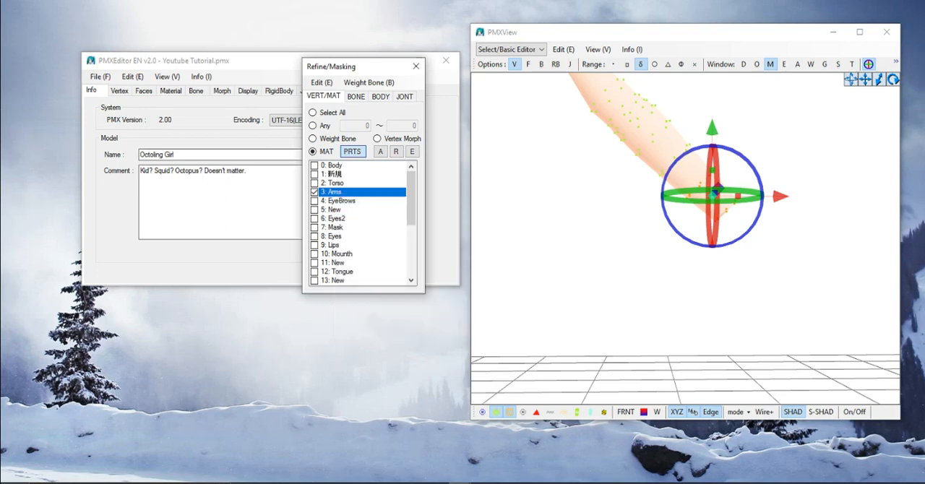
{"action": "left_click", "coordinate": [501, 272]}
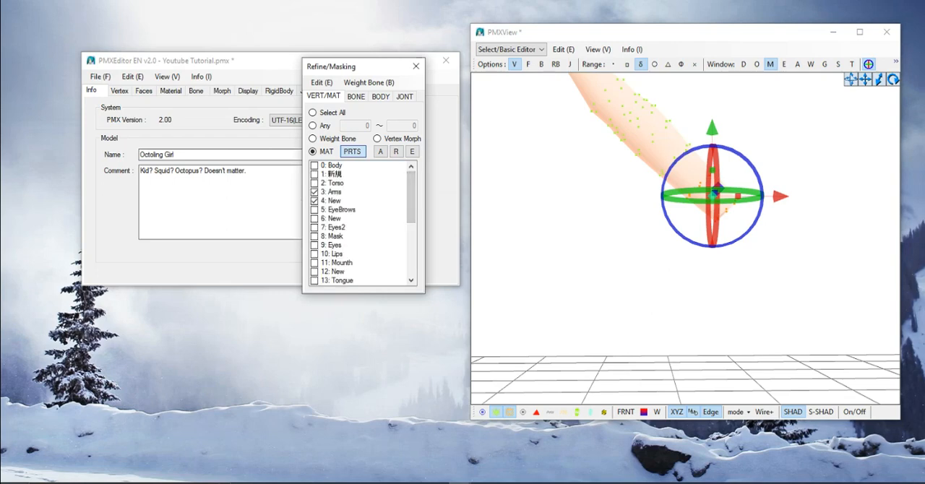
- Toggle the visibility of the Arms and New materials to inspect the split-off wrist piece
{"action": "left_click", "coordinate": [314, 201]}
{"action": "left_click", "coordinate": [314, 201]}
{"action": "left_click", "coordinate": [314, 192]}
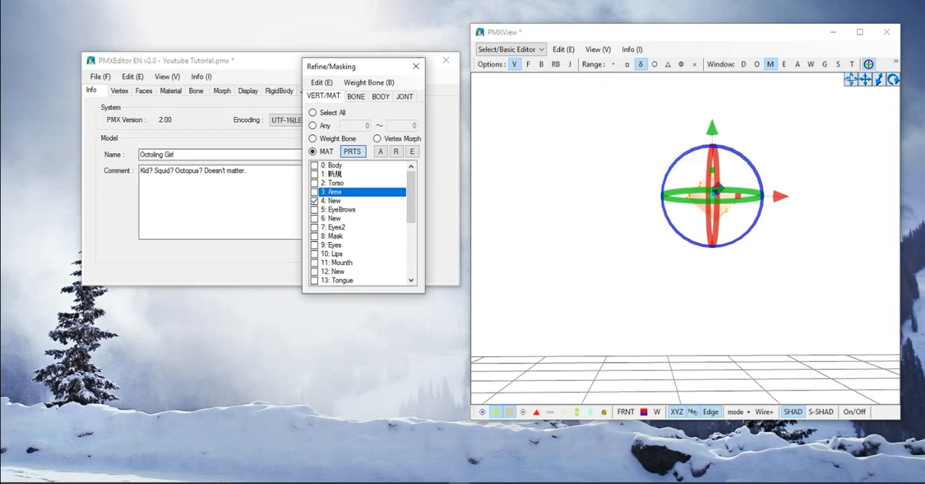
{"action": "left_click", "coordinate": [315, 193]}
- Show the Body material and hide the Arms and New materials
{"action": "left_click", "coordinate": [331, 184]}
{"action": "left_click", "coordinate": [331, 175]}
{"action": "left_click", "coordinate": [314, 165]}
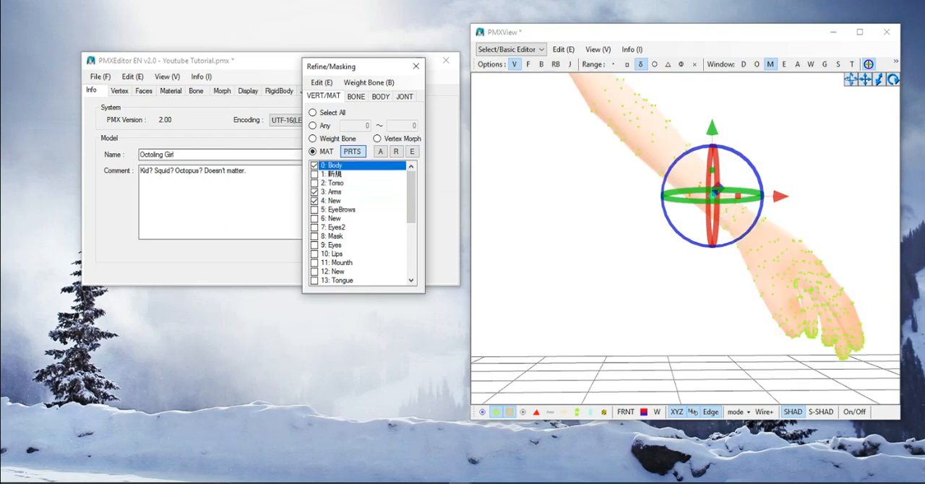
{"action": "left_click", "coordinate": [314, 201]}
{"action": "left_click", "coordinate": [314, 193]}
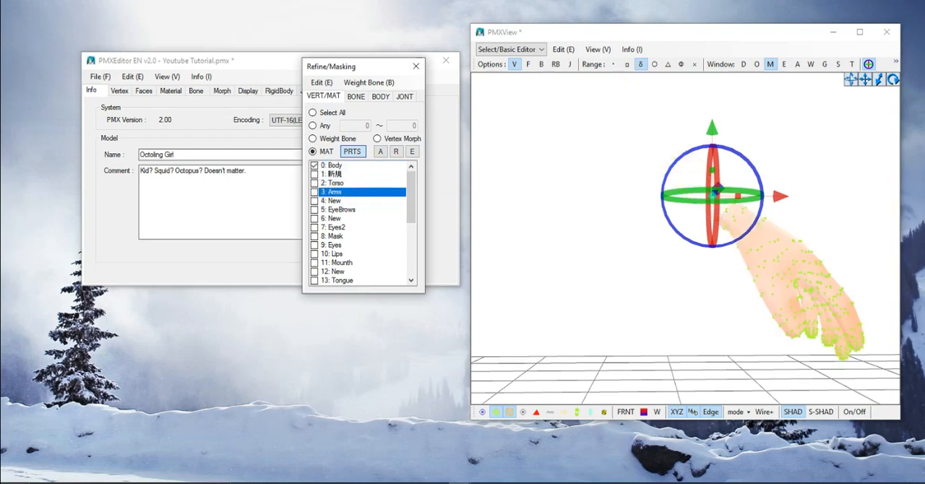
- Select the vertices around the cut wrist end of one hand in the Body material
{"action": "right_click_drag", "start_coordinate": [650, 253], "coordinate": [571, 296]}
{"action": "middle_click_drag", "start_coordinate": [571, 296], "coordinate": [723, 296]}
{"action": "scroll", "coordinate": [687, 289], "scroll_direction": "down", "scroll_amount": 2}
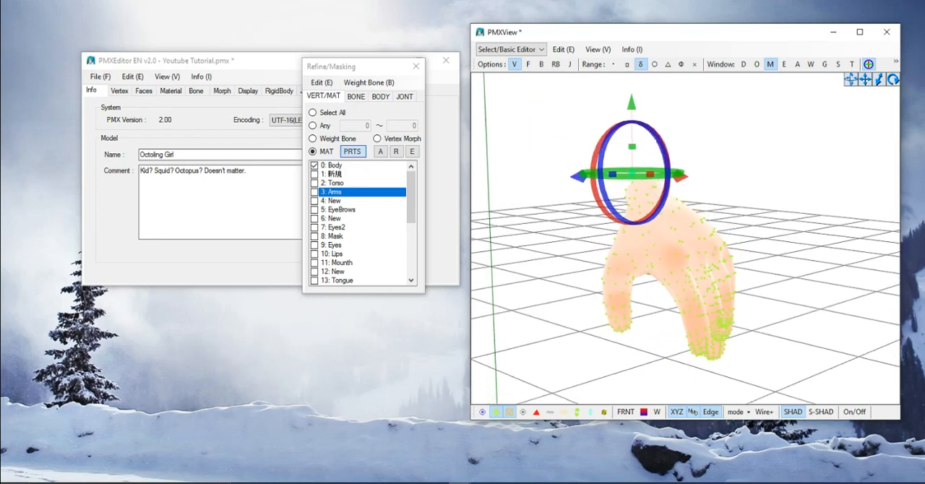
{"action": "right_click_drag", "start_coordinate": [686, 289], "coordinate": [676, 310]}
{"action": "scroll", "coordinate": [686, 253], "scroll_direction": "up", "scroll_amount": 4}
{"action": "scroll", "coordinate": [686, 253], "scroll_direction": "down", "scroll_amount": 2}
{"action": "middle_click_drag", "start_coordinate": [676, 289], "coordinate": [788, 286]}
{"action": "right_click_drag", "start_coordinate": [788, 285], "coordinate": [730, 278]}
{"action": "middle_click_drag", "start_coordinate": [730, 278], "coordinate": [628, 314]}
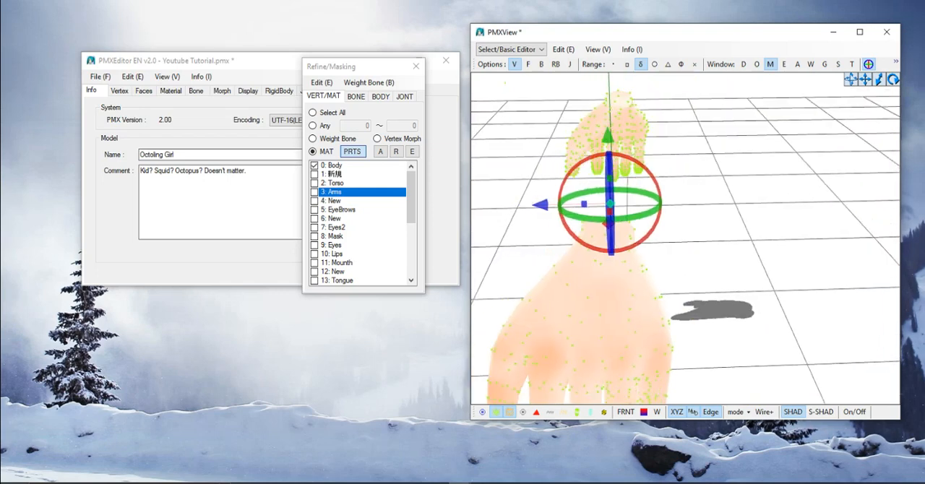
{"action": "scroll", "coordinate": [627, 314], "scroll_direction": "up", "scroll_amount": 1}
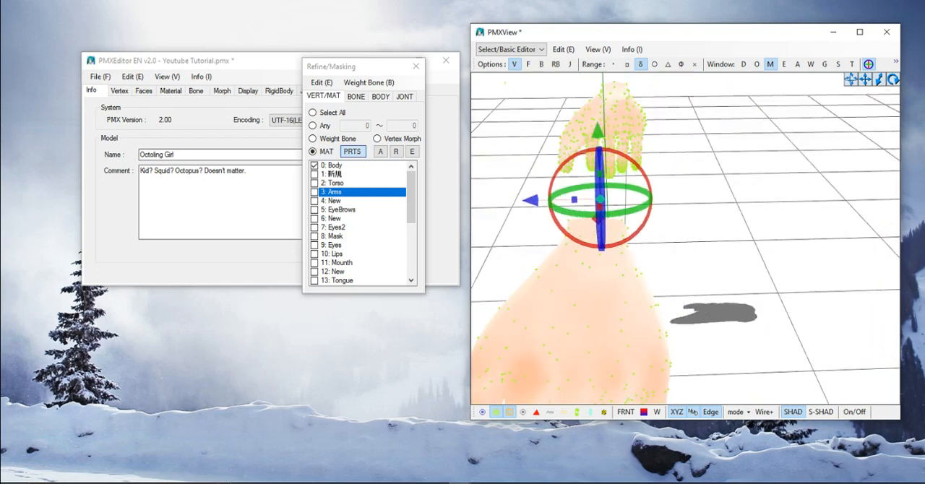
{"action": "right_click_drag", "start_coordinate": [627, 313], "coordinate": [660, 324]}
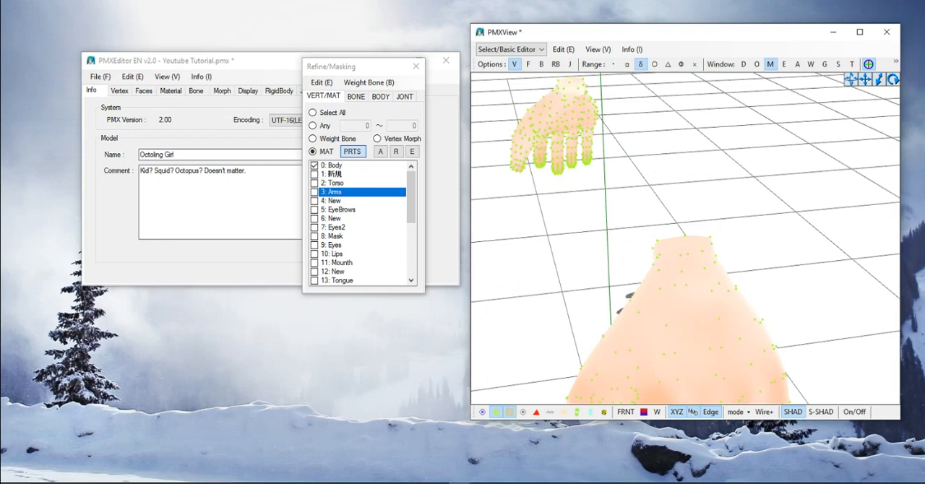
{"action": "mouse_move", "coordinate": [729, 261]}
{"action": "left_mouse_down"}
{"action": "mouse_move", "coordinate": [681, 277]}
{"action": "mouse_move", "coordinate": [645, 249]}
{"action": "mouse_move", "coordinate": [735, 220]}
{"action": "mouse_move", "coordinate": [756, 233]}
{"action": "left_mouse_up"}
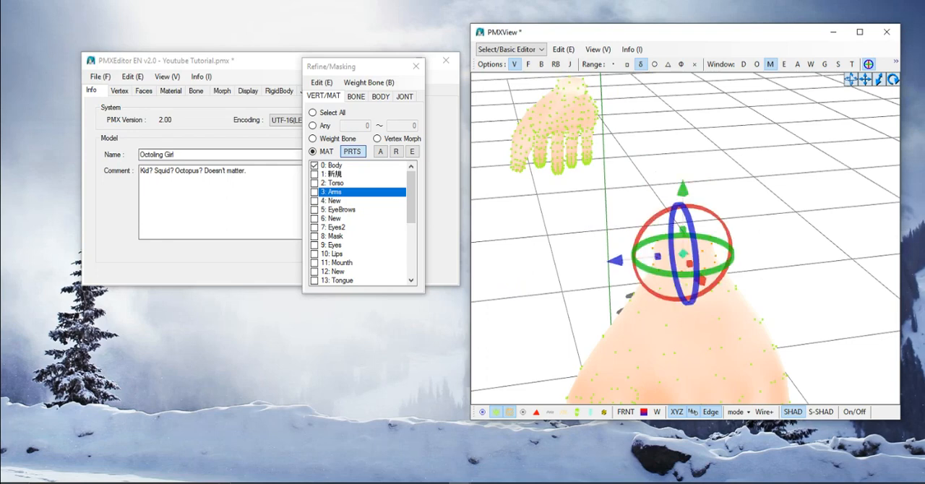
- Extend the selection from the wrist onto the upper part of the hand
{"action": "mouse_move", "coordinate": [755, 235]}
{"action": "right_mouse_down"}
{"action": "mouse_move", "coordinate": [777, 174]}
{"action": "mouse_move", "coordinate": [723, 174]}
{"action": "mouse_move", "coordinate": [673, 158]}
{"action": "right_mouse_up"}
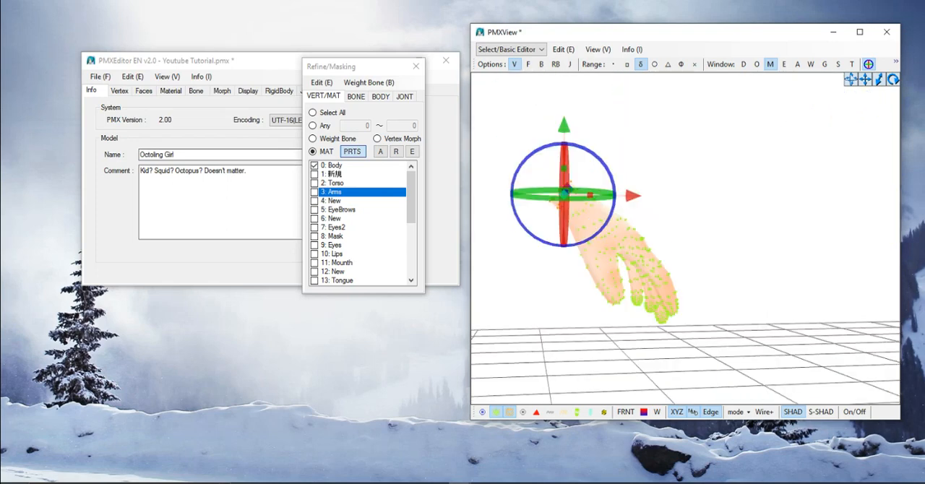
{"action": "scroll", "coordinate": [673, 158], "scroll_direction": "up", "scroll_amount": 5}
{"action": "middle_click_drag", "start_coordinate": [672, 157], "coordinate": [773, 109]}
{"action": "mouse_move", "coordinate": [729, 118]}
{"action": "left_mouse_down"}
{"action": "mouse_move", "coordinate": [676, 191]}
{"action": "mouse_move", "coordinate": [611, 214]}
{"action": "mouse_move", "coordinate": [589, 135]}
{"action": "mouse_move", "coordinate": [645, 127]}
{"action": "left_mouse_up"}
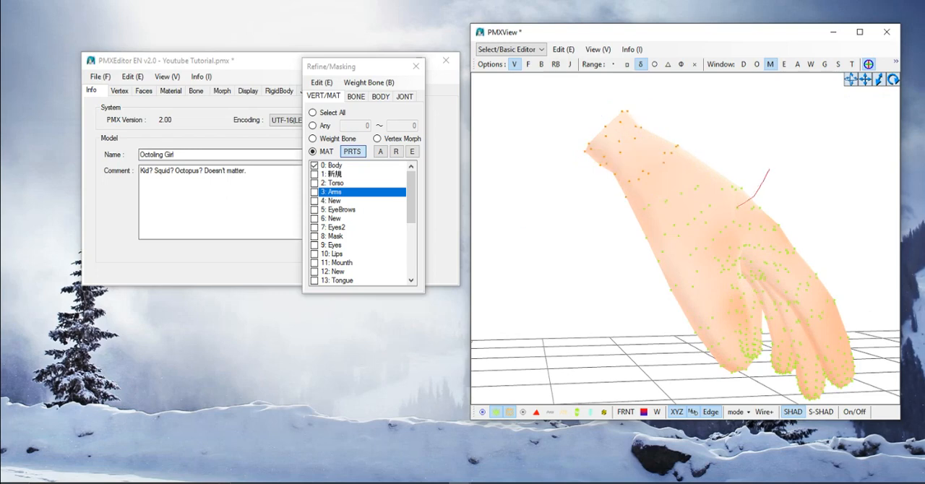
{"action": "mouse_move", "coordinate": [738, 208]}
{"action": "left_mouse_down"}
{"action": "mouse_move", "coordinate": [700, 240]}
{"action": "mouse_move", "coordinate": [643, 261]}
{"action": "mouse_move", "coordinate": [635, 201]}
{"action": "mouse_move", "coordinate": [722, 154]}
{"action": "mouse_move", "coordinate": [781, 195]}
{"action": "left_mouse_up"}
- Add the vertices on the back of the hand down to the knuckles and thumb base
{"action": "mouse_move", "coordinate": [781, 196]}
{"action": "right_mouse_down"}
{"action": "mouse_move", "coordinate": [636, 231]}
{"action": "mouse_move", "coordinate": [723, 228]}
{"action": "mouse_move", "coordinate": [678, 224]}
{"action": "mouse_move", "coordinate": [680, 260]}
{"action": "right_mouse_up"}
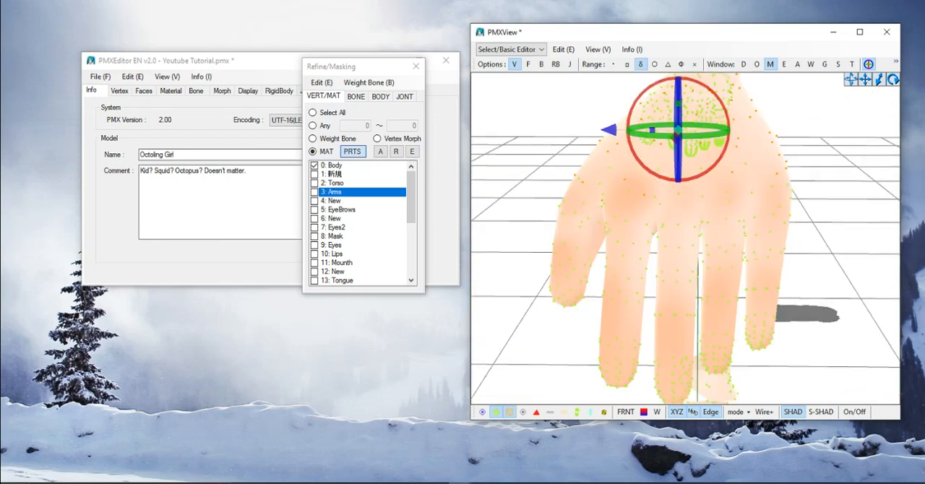
{"action": "mouse_move", "coordinate": [816, 235]}
{"action": "left_mouse_down"}
{"action": "mouse_move", "coordinate": [690, 240]}
{"action": "mouse_move", "coordinate": [560, 228]}
{"action": "mouse_move", "coordinate": [548, 161]}
{"action": "mouse_move", "coordinate": [787, 154]}
{"action": "mouse_move", "coordinate": [816, 235]}
{"action": "left_mouse_up"}
{"action": "right_click_drag", "start_coordinate": [759, 238], "coordinate": [843, 242]}
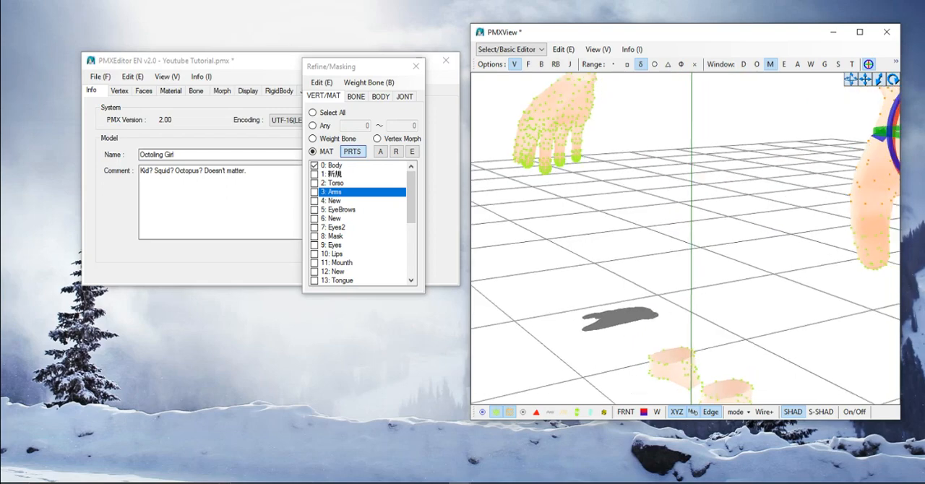
- Check the hand from several angles and add the remaining vertices at the base of its fingers
{"action": "middle_click_drag", "start_coordinate": [842, 242], "coordinate": [730, 220]}
{"action": "right_click_drag", "start_coordinate": [731, 220], "coordinate": [673, 178]}
{"action": "middle_click_drag", "start_coordinate": [781, 177], "coordinate": [636, 227]}
{"action": "scroll", "coordinate": [665, 225], "scroll_direction": "up", "scroll_amount": 1}
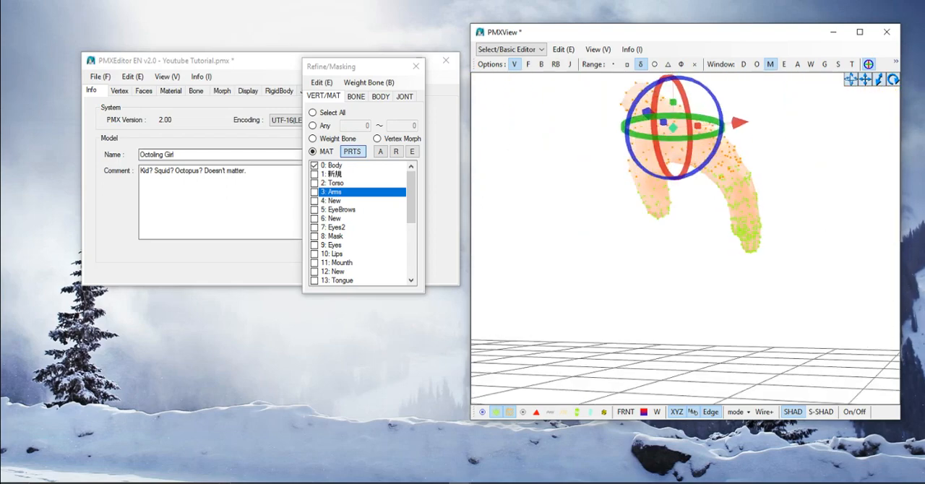
{"action": "right_click_drag", "start_coordinate": [665, 224], "coordinate": [788, 250]}
{"action": "middle_click_drag", "start_coordinate": [651, 242], "coordinate": [817, 230]}
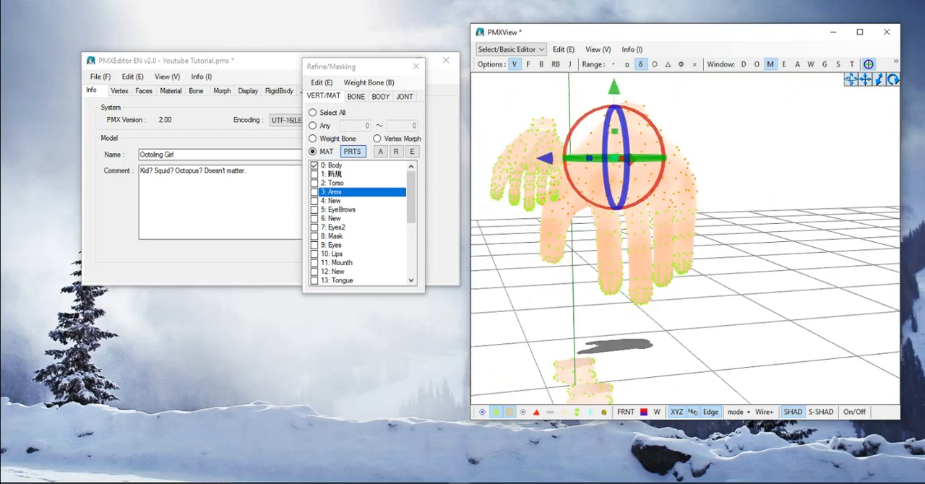
{"action": "right_click_drag", "start_coordinate": [694, 224], "coordinate": [687, 264]}
{"action": "middle_click_drag", "start_coordinate": [687, 264], "coordinate": [731, 191]}
{"action": "scroll", "coordinate": [690, 253], "scroll_direction": "up", "scroll_amount": 1}
{"action": "scroll", "coordinate": [689, 252], "scroll_direction": "up", "scroll_amount": 1}
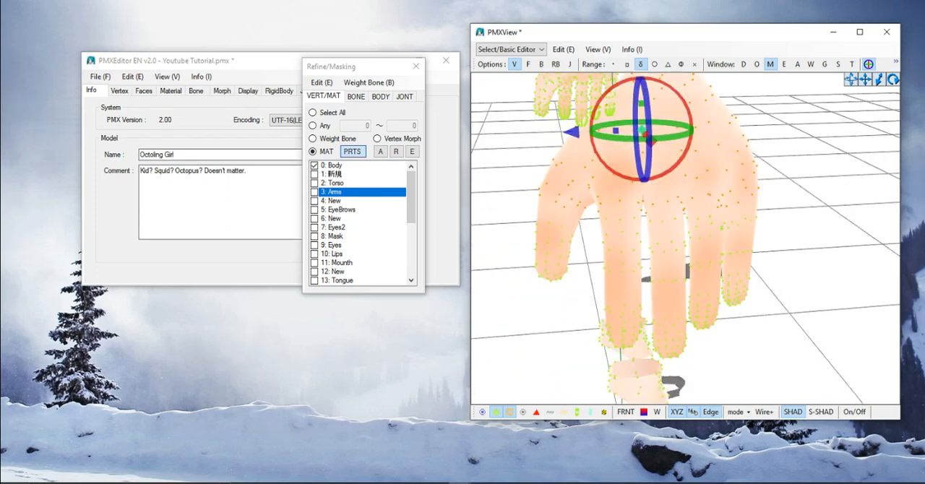
{"action": "left_click", "coordinate": [768, 227]}
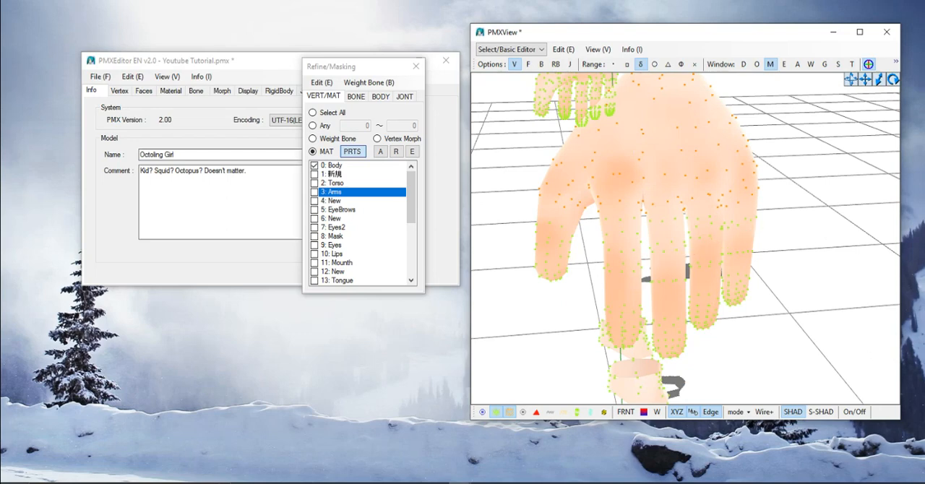
{"action": "mouse_move", "coordinate": [694, 250]}
{"action": "left_mouse_down"}
{"action": "mouse_move", "coordinate": [602, 251]}
{"action": "mouse_move", "coordinate": [593, 238]}
{"action": "mouse_move", "coordinate": [621, 192]}
{"action": "left_mouse_up"}
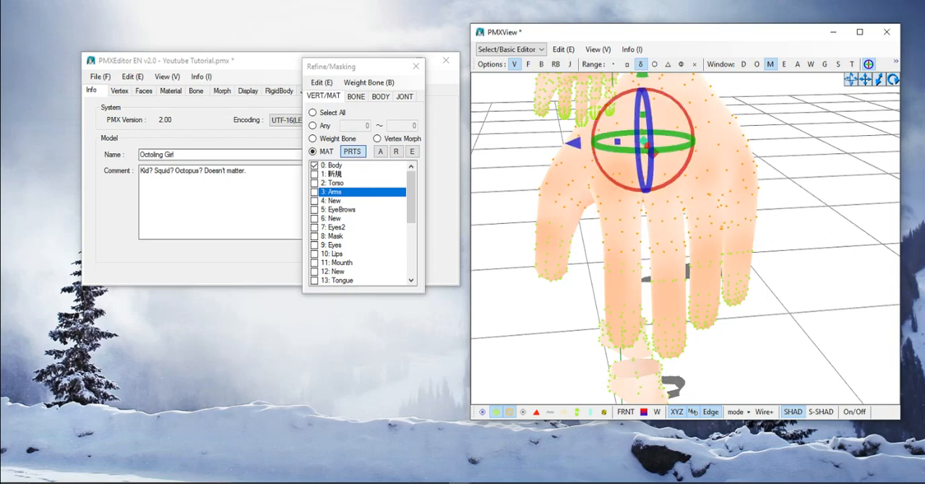
{"action": "scroll", "coordinate": [686, 239], "scroll_direction": "down", "scroll_amount": 4}
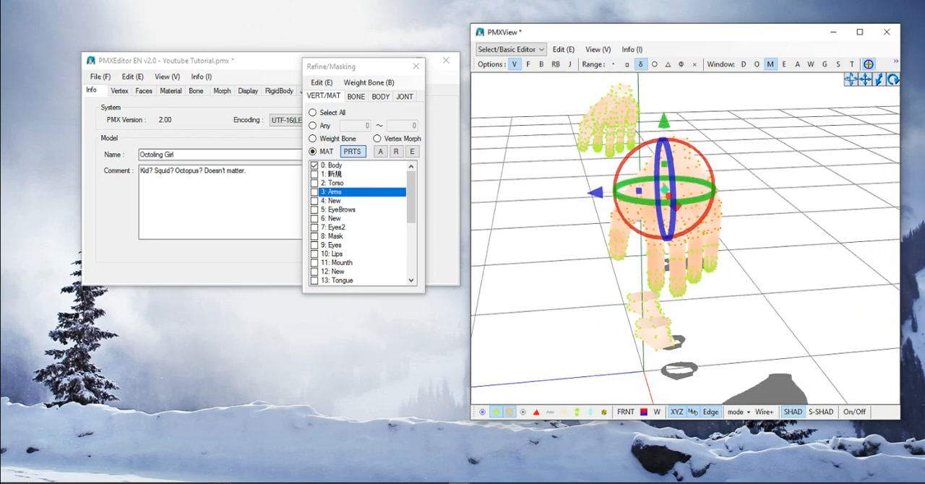
- Check the selected hand from several angles and split the selection off the Body material into a new material
{"action": "right_click_drag", "start_coordinate": [685, 238], "coordinate": [788, 192]}
{"action": "scroll", "coordinate": [788, 192], "scroll_direction": "up", "scroll_amount": 2}
{"action": "middle_click_drag", "start_coordinate": [788, 191], "coordinate": [694, 195]}
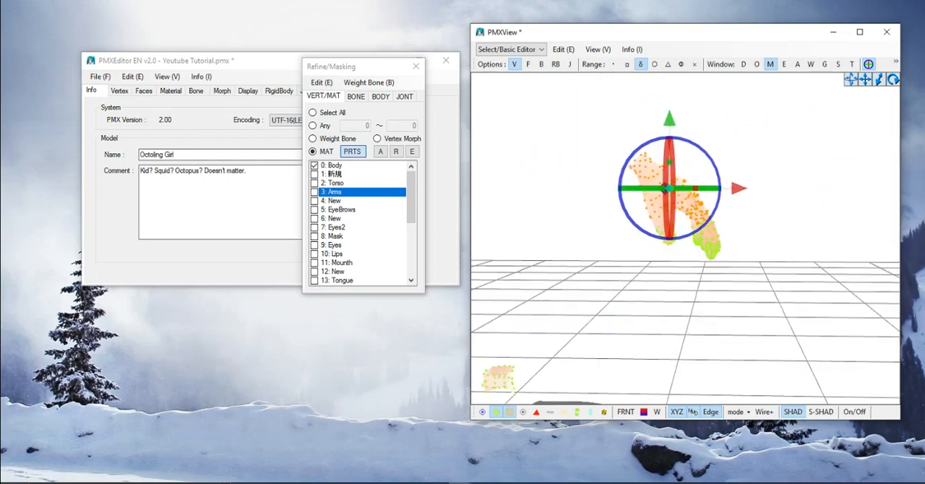
{"action": "right_click_drag", "start_coordinate": [694, 195], "coordinate": [773, 199]}
{"action": "scroll", "coordinate": [773, 199], "scroll_direction": "down", "scroll_amount": 3}
{"action": "middle_click_drag", "start_coordinate": [773, 199], "coordinate": [748, 257]}
{"action": "left_click", "coordinate": [334, 166]}
{"action": "right_click", "coordinate": [339, 166]}
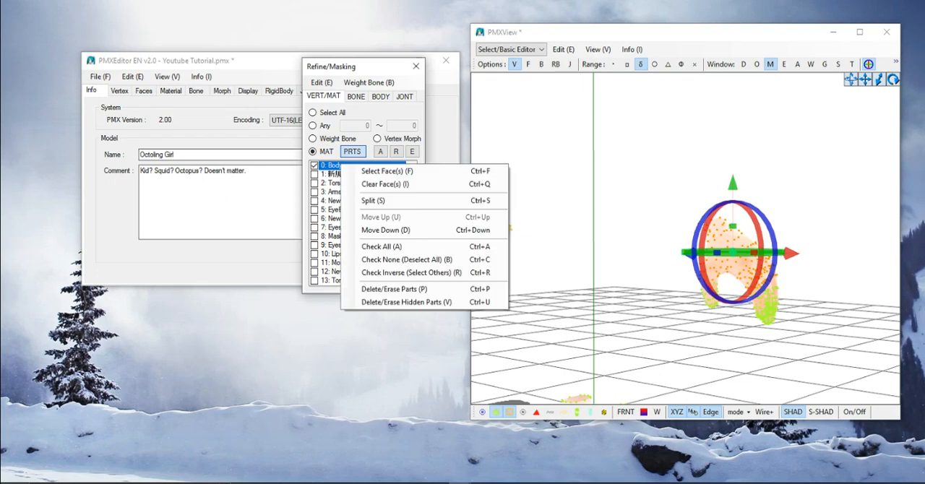
{"action": "left_click", "coordinate": [373, 200]}
{"action": "left_click", "coordinate": [500, 272]}
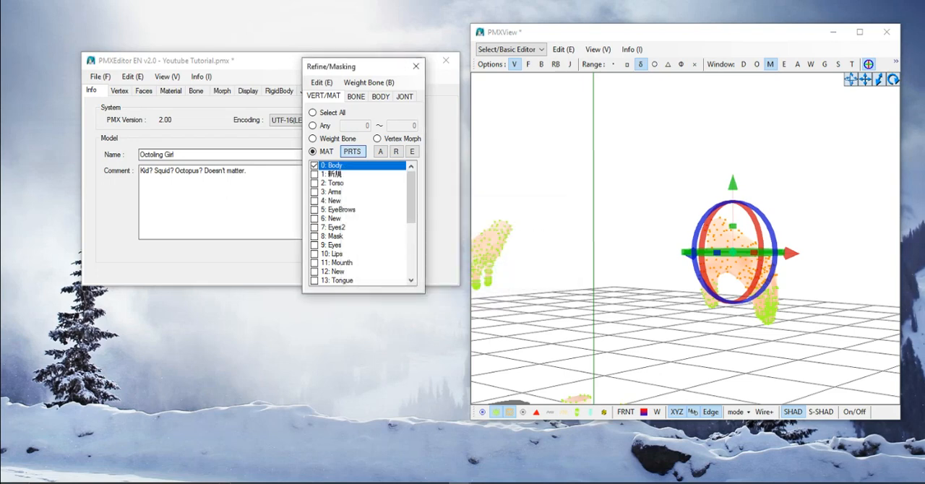
- Show the split-off hand part together with the Body material and inspect both hands
{"action": "left_click", "coordinate": [316, 174]}
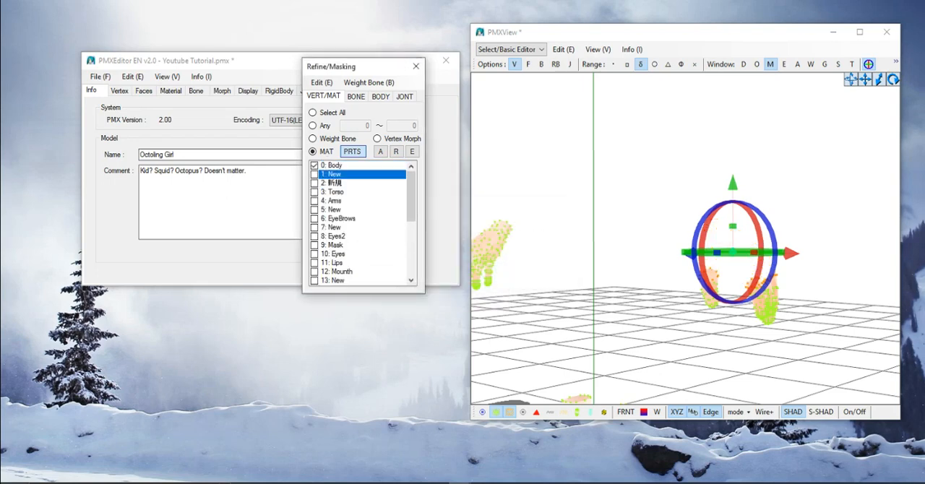
{"action": "left_click", "coordinate": [315, 174]}
{"action": "left_click", "coordinate": [315, 174]}
{"action": "left_click", "coordinate": [315, 175]}
{"action": "right_click_drag", "start_coordinate": [643, 239], "coordinate": [718, 208]}
{"action": "left_click", "coordinate": [698, 209]}
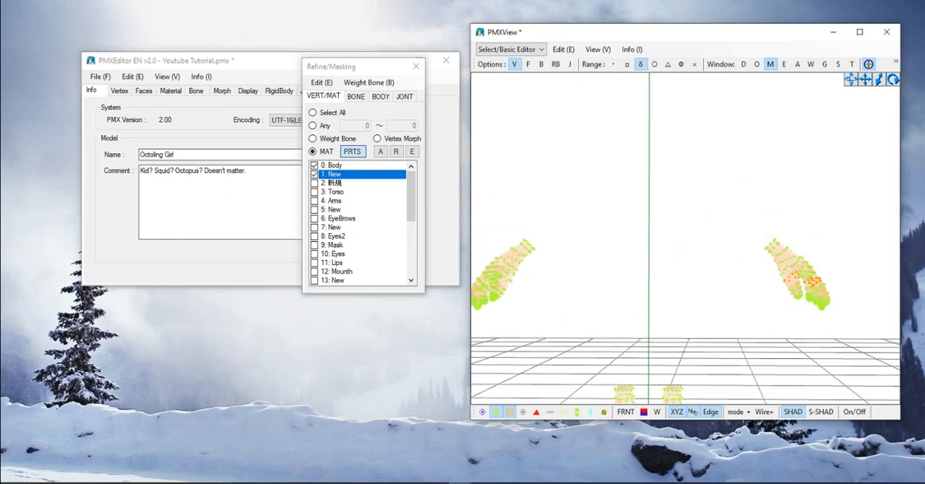
{"action": "middle_click_drag", "start_coordinate": [672, 224], "coordinate": [760, 228]}
{"action": "scroll", "coordinate": [686, 239], "scroll_direction": "up", "scroll_amount": 3}
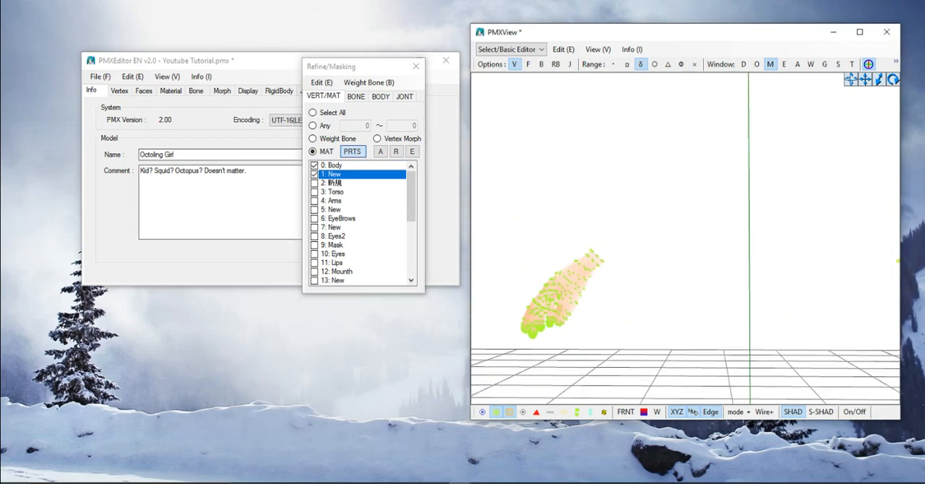
- Display only the Arms material and select the wrist-side half of the other arm's vertices
{"action": "left_click", "coordinate": [315, 165]}
{"action": "left_click", "coordinate": [314, 174]}
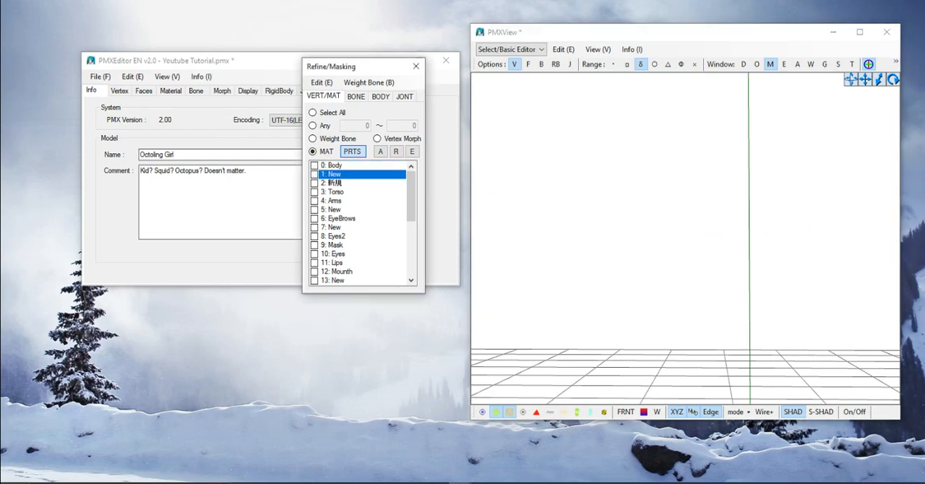
{"action": "left_click", "coordinate": [314, 192]}
{"action": "left_click", "coordinate": [314, 183]}
{"action": "left_click", "coordinate": [315, 192]}
{"action": "left_click", "coordinate": [315, 183]}
{"action": "left_click", "coordinate": [315, 201]}
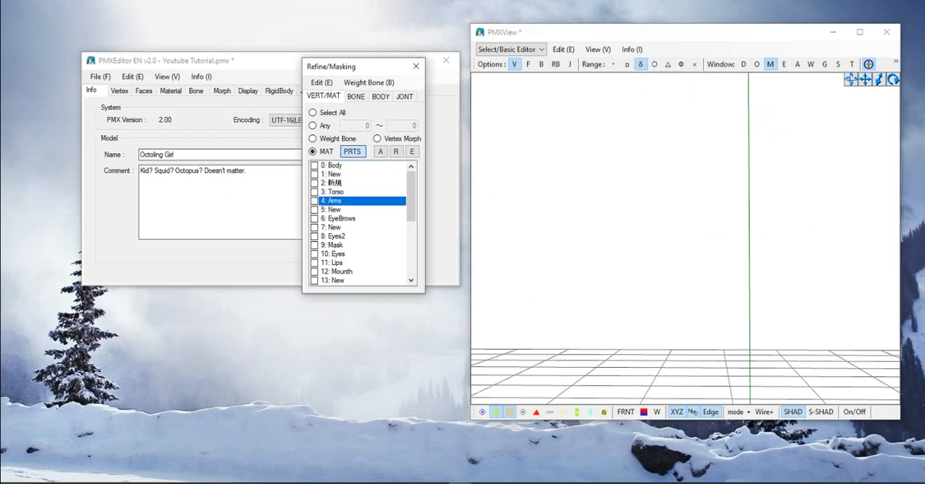
{"action": "middle_click_drag", "start_coordinate": [650, 231], "coordinate": [669, 249]}
{"action": "scroll", "coordinate": [718, 249], "scroll_direction": "up", "scroll_amount": 2}
{"action": "scroll", "coordinate": [668, 249], "scroll_direction": "up", "scroll_amount": 7}
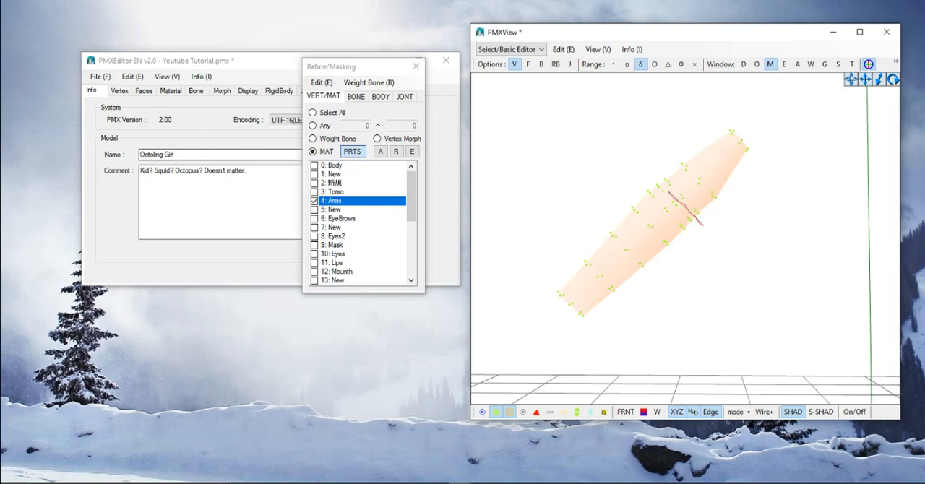
{"action": "mouse_move", "coordinate": [642, 175]}
{"action": "left_mouse_down"}
{"action": "mouse_move", "coordinate": [547, 248]}
{"action": "mouse_move", "coordinate": [615, 350]}
{"action": "mouse_move", "coordinate": [703, 230]}
{"action": "left_mouse_up"}
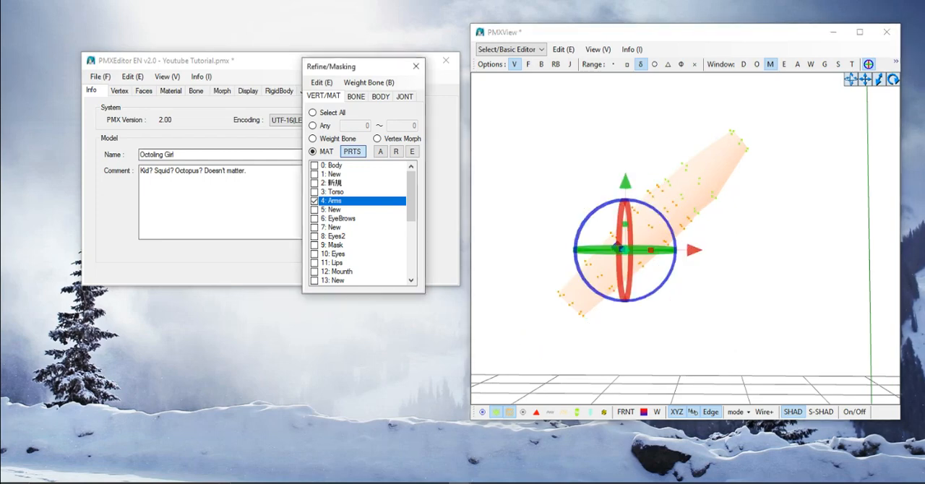
- Split the selected arm vertices off the Arms material into a new material
{"action": "right_click", "coordinate": [336, 202]}
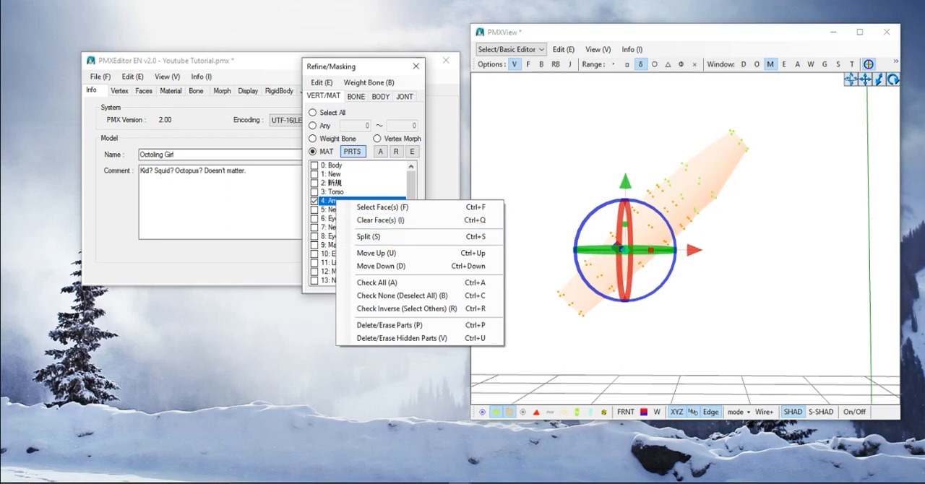
{"action": "right_click", "coordinate": [332, 203]}
{"action": "left_click", "coordinate": [364, 238]}
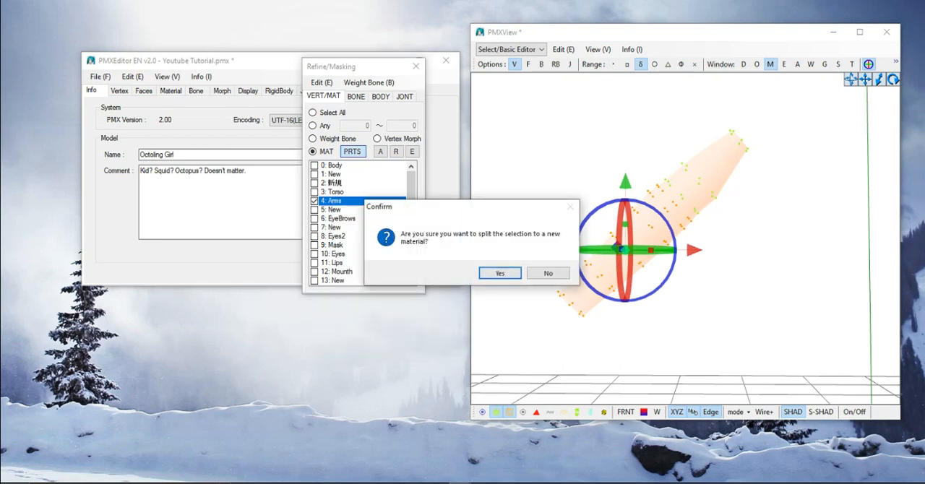
{"action": "left_click", "coordinate": [500, 273]}
{"action": "scroll", "coordinate": [687, 239], "scroll_direction": "down", "scroll_amount": 4}
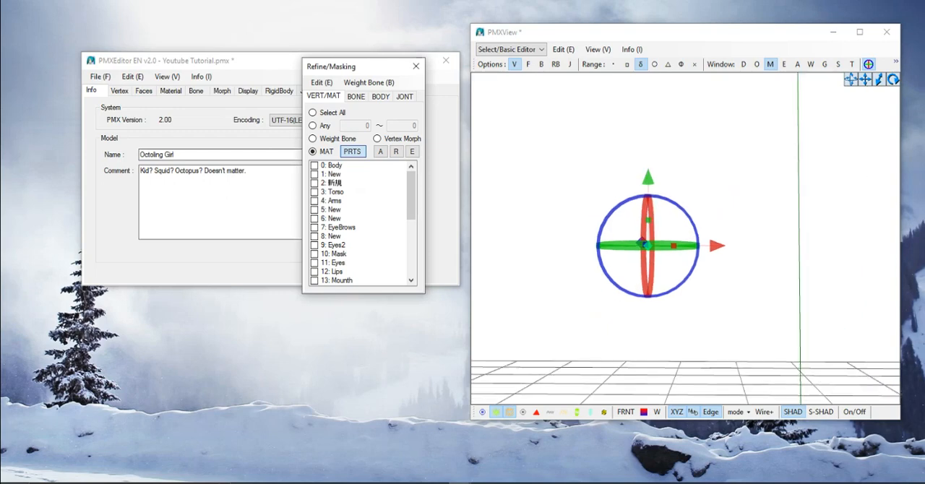
- Check the split by showing and hiding the Arms material and the two New materials below it
{"action": "left_click", "coordinate": [315, 210]}
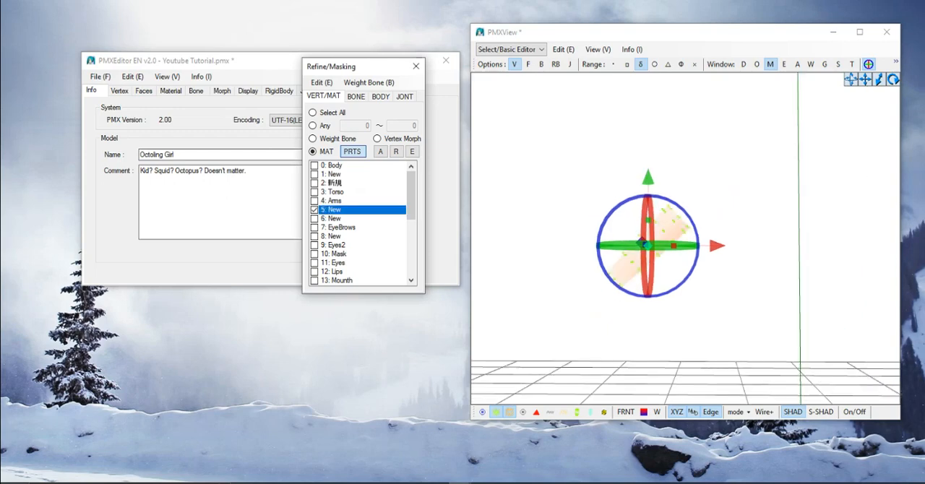
{"action": "left_click", "coordinate": [315, 219]}
{"action": "left_click", "coordinate": [315, 218]}
{"action": "left_click", "coordinate": [314, 210]}
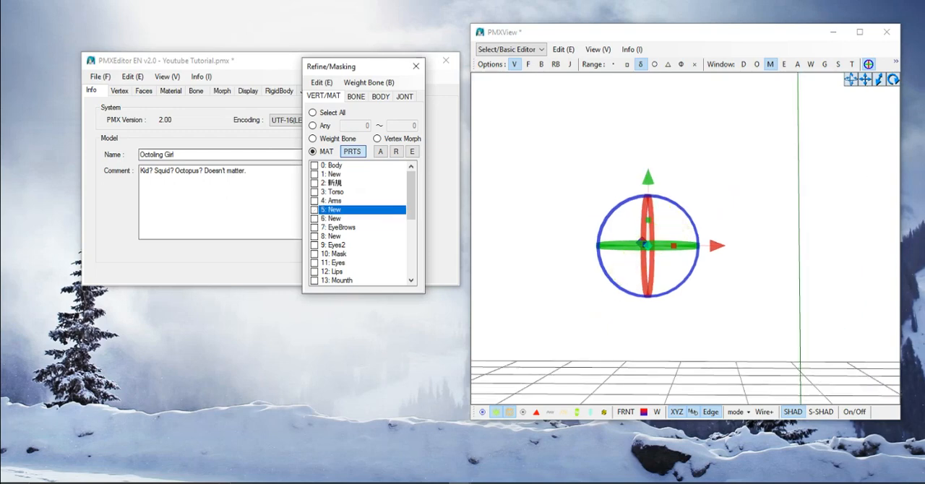
{"action": "left_click", "coordinate": [315, 201]}
{"action": "left_click", "coordinate": [315, 210]}
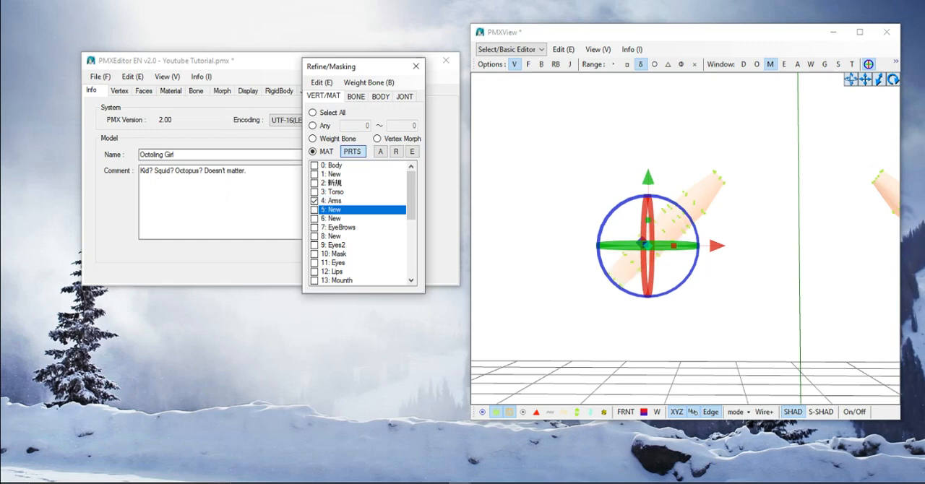
{"action": "left_click", "coordinate": [314, 201]}
{"action": "left_click", "coordinate": [314, 209]}
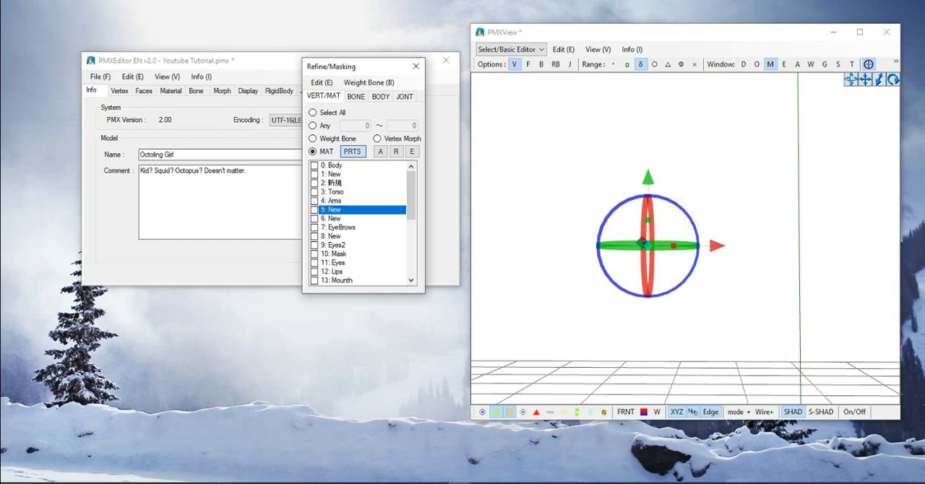
- Display only the Body material, hide the transform handle, and select the vertices around the other hand's wrist
{"action": "left_click", "coordinate": [314, 175]}
{"action": "left_click", "coordinate": [314, 165]}
{"action": "middle_click_drag", "start_coordinate": [629, 242], "coordinate": [721, 196]}
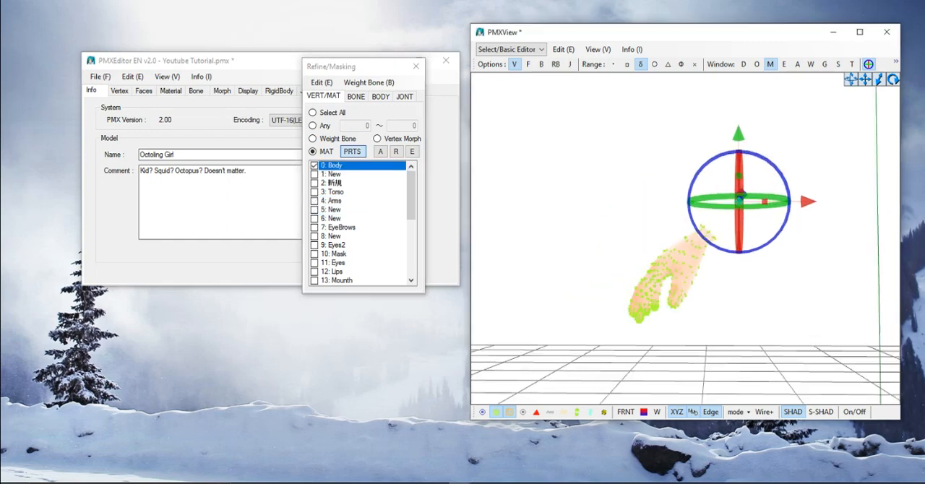
{"action": "scroll", "coordinate": [721, 196], "scroll_direction": "up", "scroll_amount": 2}
{"action": "right_click_drag", "start_coordinate": [721, 197], "coordinate": [810, 217]}
{"action": "middle_click_drag", "start_coordinate": [810, 217], "coordinate": [694, 168]}
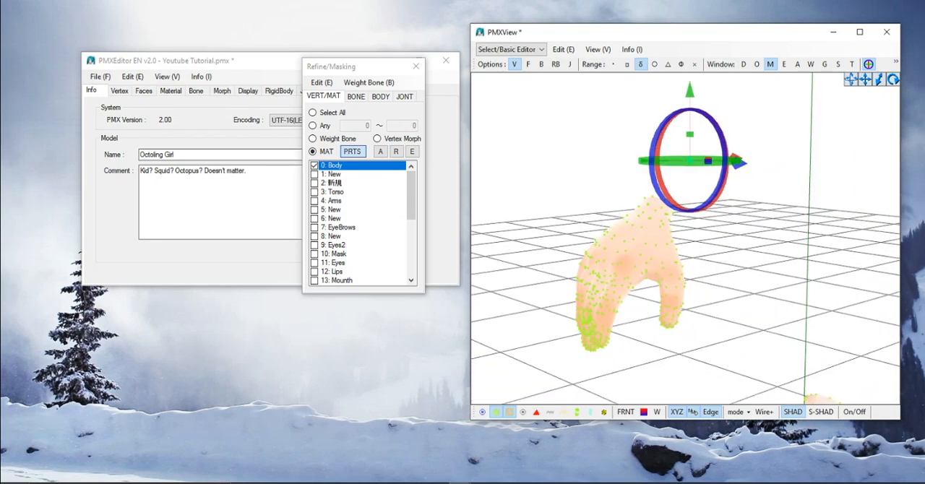
{"action": "scroll", "coordinate": [694, 168], "scroll_direction": "up", "scroll_amount": 1}
{"action": "right_click_drag", "start_coordinate": [694, 168], "coordinate": [723, 170]}
{"action": "scroll", "coordinate": [723, 171], "scroll_direction": "up", "scroll_amount": 1}
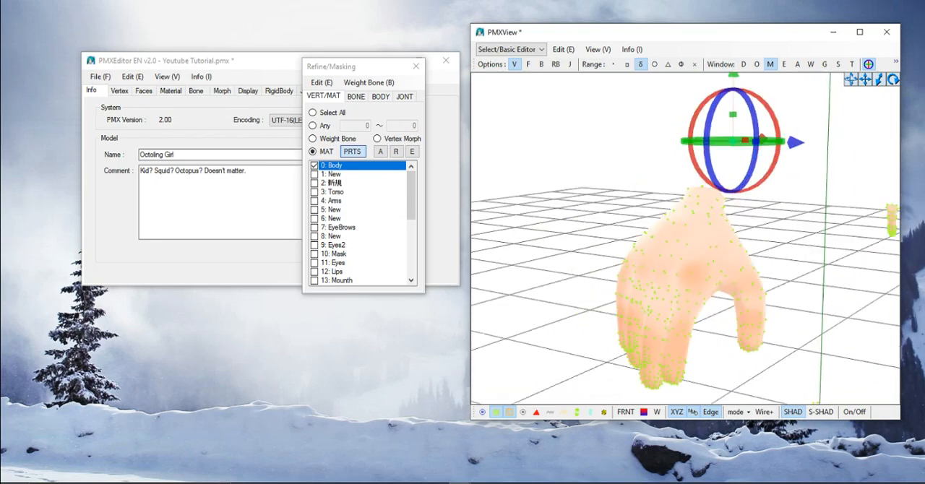
{"action": "middle_click_drag", "start_coordinate": [701, 239], "coordinate": [688, 238]}
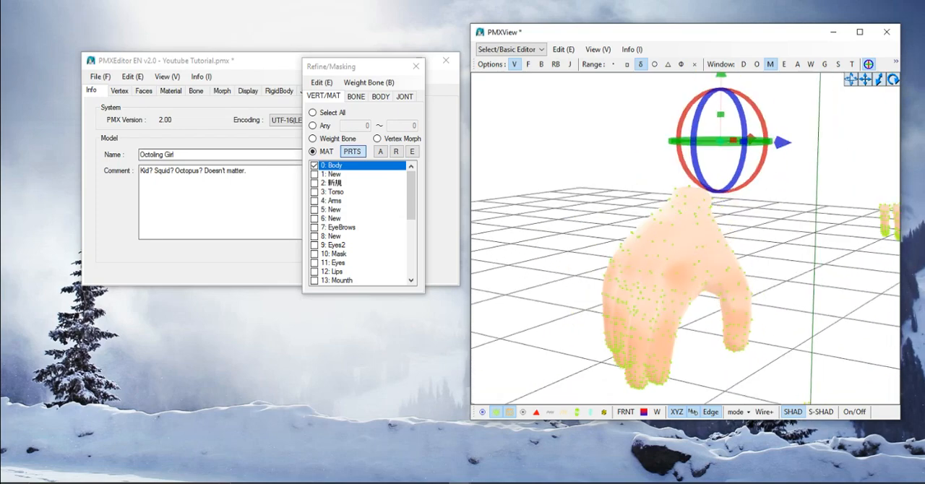
{"action": "right_click_drag", "start_coordinate": [687, 239], "coordinate": [767, 206]}
{"action": "middle_click_drag", "start_coordinate": [651, 188], "coordinate": [802, 224]}
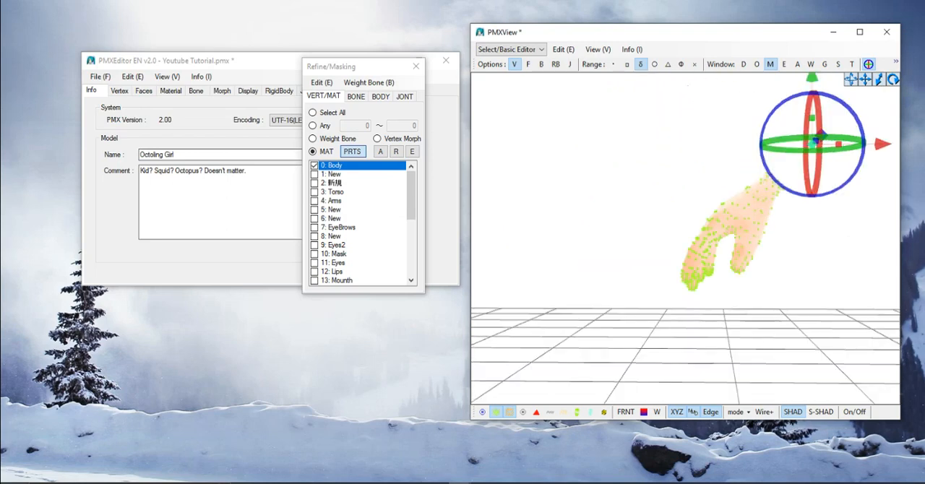
{"action": "right_click_drag", "start_coordinate": [802, 225], "coordinate": [813, 217]}
{"action": "left_click", "coordinate": [869, 64]}
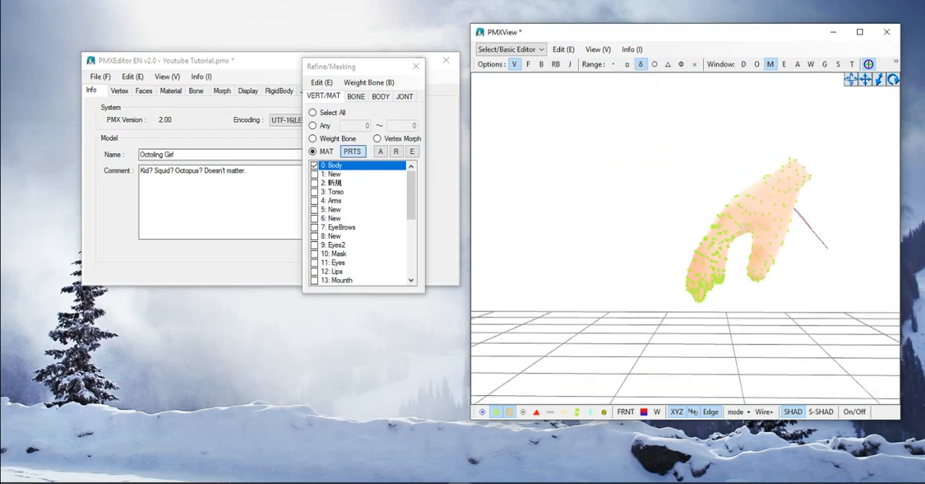
{"action": "mouse_move", "coordinate": [794, 209]}
{"action": "left_mouse_down"}
{"action": "mouse_move", "coordinate": [738, 161]}
{"action": "mouse_move", "coordinate": [843, 199]}
{"action": "mouse_move", "coordinate": [825, 248]}
{"action": "left_mouse_up"}
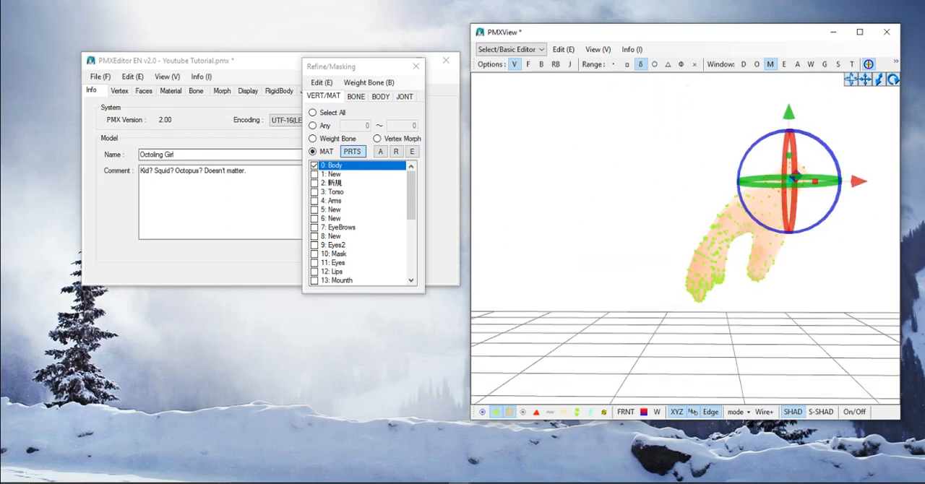
- Extend the selection over this hand down to the knuckles and the base of the thumb
{"action": "scroll", "coordinate": [759, 231], "scroll_direction": "up", "scroll_amount": 2}
{"action": "middle_click_drag", "start_coordinate": [759, 231], "coordinate": [691, 219]}
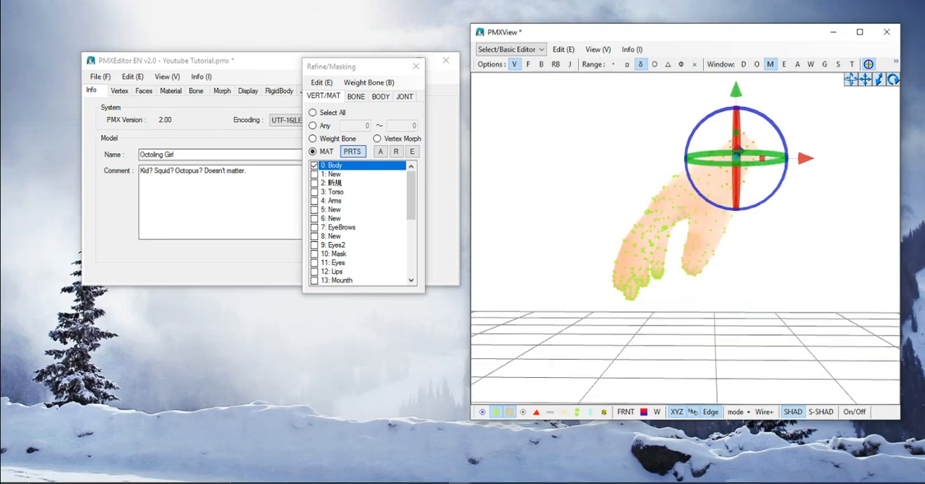
{"action": "scroll", "coordinate": [691, 219], "scroll_direction": "up", "scroll_amount": 2}
{"action": "right_click_drag", "start_coordinate": [691, 219], "coordinate": [678, 279]}
{"action": "mouse_move", "coordinate": [751, 277]}
{"action": "left_mouse_down"}
{"action": "mouse_move", "coordinate": [674, 251]}
{"action": "mouse_move", "coordinate": [648, 174]}
{"action": "mouse_move", "coordinate": [663, 132]}
{"action": "left_mouse_up"}
{"action": "mouse_move", "coordinate": [787, 162]}
{"action": "left_mouse_down", "text": "shift"}
{"action": "mouse_move", "coordinate": [774, 259]}
{"action": "mouse_move", "coordinate": [757, 287]}
{"action": "left_mouse_up", "text": "shift"}
{"action": "mouse_move", "coordinate": [757, 287]}
{"action": "right_mouse_down"}
{"action": "mouse_move", "coordinate": [846, 278]}
{"action": "mouse_move", "coordinate": [780, 278]}
{"action": "mouse_move", "coordinate": [823, 269]}
{"action": "right_mouse_up"}
{"action": "middle_click_drag", "start_coordinate": [823, 269], "coordinate": [701, 261]}
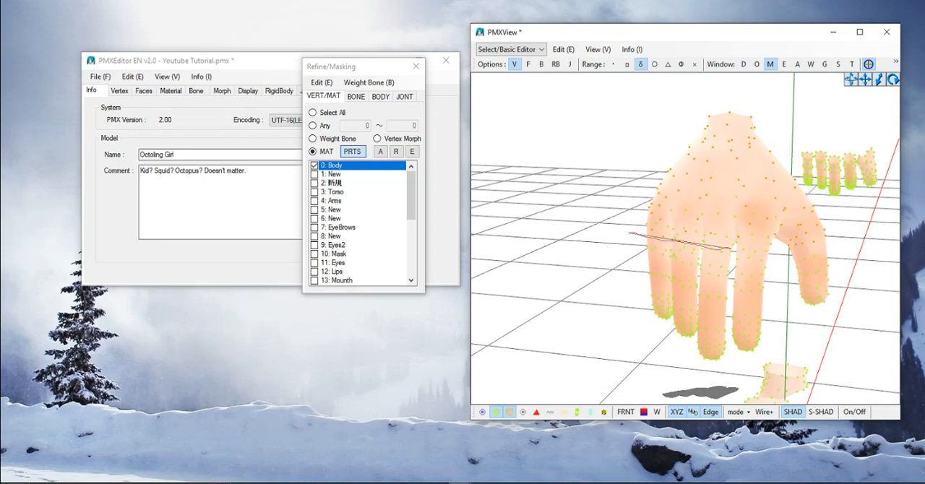
- Add the remaining vertices at the base of this hand's fingers to the selection
{"action": "mouse_move", "coordinate": [741, 252]}
{"action": "left_mouse_down", "text": "shift"}
{"action": "mouse_move", "coordinate": [773, 250]}
{"action": "mouse_move", "coordinate": [818, 218]}
{"action": "mouse_move", "coordinate": [689, 199]}
{"action": "mouse_move", "coordinate": [632, 221]}
{"action": "mouse_move", "coordinate": [647, 237]}
{"action": "left_mouse_up", "text": "shift"}
{"action": "mouse_move", "coordinate": [718, 200]}
{"action": "left_mouse_down", "text": "shift"}
{"action": "mouse_move", "coordinate": [740, 201]}
{"action": "mouse_move", "coordinate": [717, 203]}
{"action": "left_mouse_up", "text": "shift"}
{"action": "scroll", "coordinate": [718, 206], "scroll_direction": "down", "scroll_amount": 3}
{"action": "right_click_drag", "start_coordinate": [718, 206], "coordinate": [813, 196]}
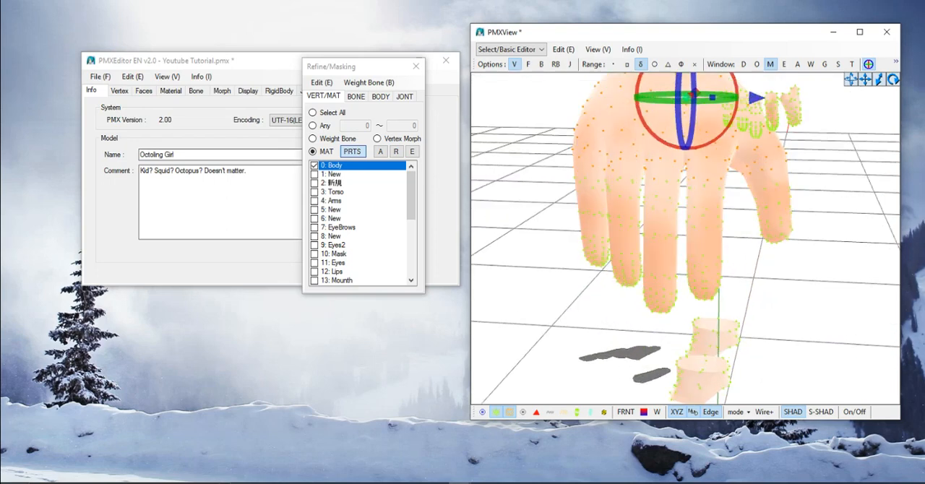
{"action": "left_click", "coordinate": [740, 182]}
{"action": "mouse_move", "coordinate": [738, 196]}
{"action": "left_mouse_down", "text": "shift"}
{"action": "mouse_move", "coordinate": [731, 182]}
{"action": "mouse_move", "coordinate": [713, 213]}
{"action": "mouse_move", "coordinate": [666, 219]}
{"action": "mouse_move", "coordinate": [568, 201]}
{"action": "mouse_move", "coordinate": [575, 150]}
{"action": "mouse_move", "coordinate": [710, 159]}
{"action": "mouse_move", "coordinate": [731, 202]}
{"action": "left_mouse_up", "text": "shift"}
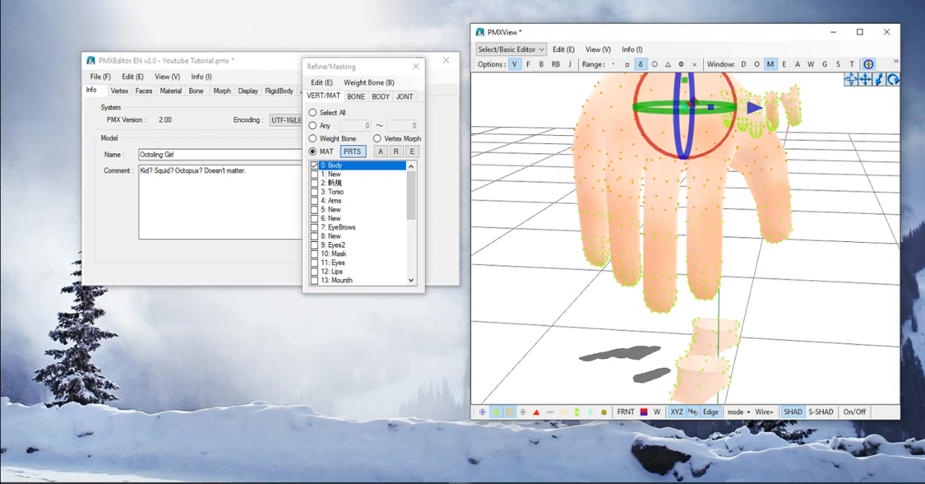
- Check the selected hand from other angles and split the selection off the Body material into a new material
{"action": "scroll", "coordinate": [731, 203], "scroll_direction": "down", "scroll_amount": 10}
{"action": "right_click_drag", "start_coordinate": [731, 203], "coordinate": [614, 205]}
{"action": "middle_click_drag", "start_coordinate": [614, 206], "coordinate": [705, 227]}
{"action": "scroll", "coordinate": [704, 228], "scroll_direction": "up", "scroll_amount": 6}
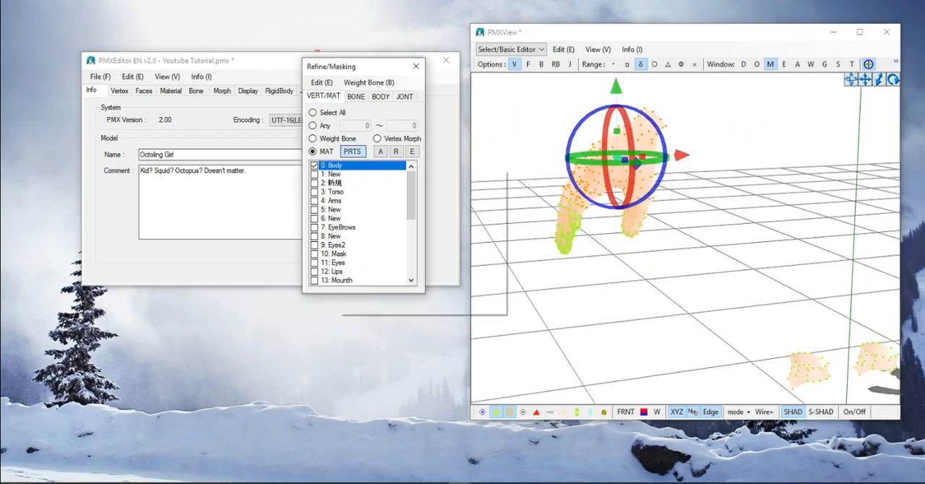
{"action": "right_click", "coordinate": [338, 168]}
{"action": "left_click", "coordinate": [373, 205]}
{"action": "key", "text": "Return"}
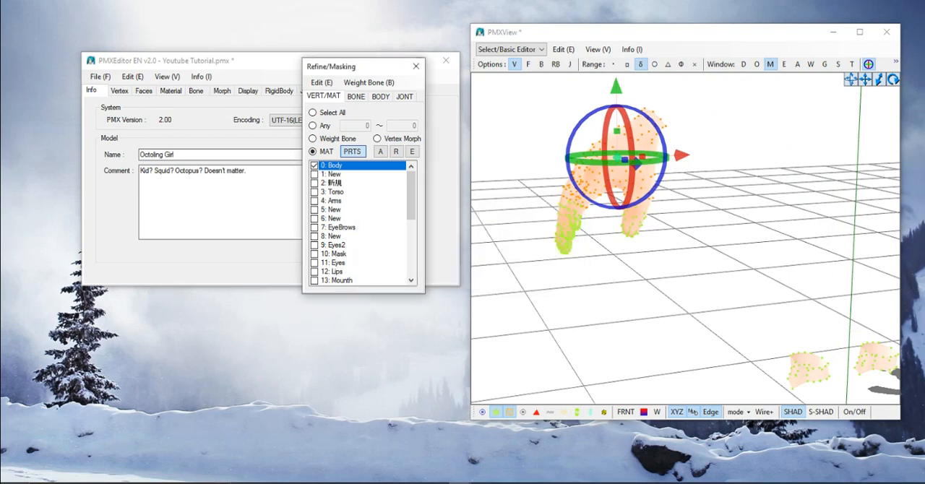
- Check the newly split hand part on its own and view the full model with all materials shown
{"action": "left_click", "coordinate": [315, 175]}
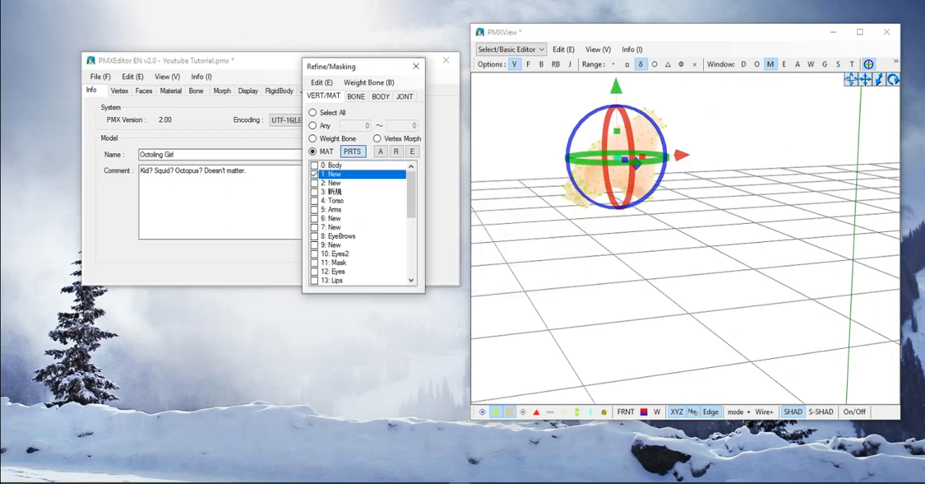
{"action": "left_click", "coordinate": [315, 175]}
{"action": "right_click_drag", "start_coordinate": [578, 278], "coordinate": [537, 242]}
{"action": "left_click", "coordinate": [381, 152]}
{"action": "middle_click_drag", "start_coordinate": [629, 196], "coordinate": [542, 264]}
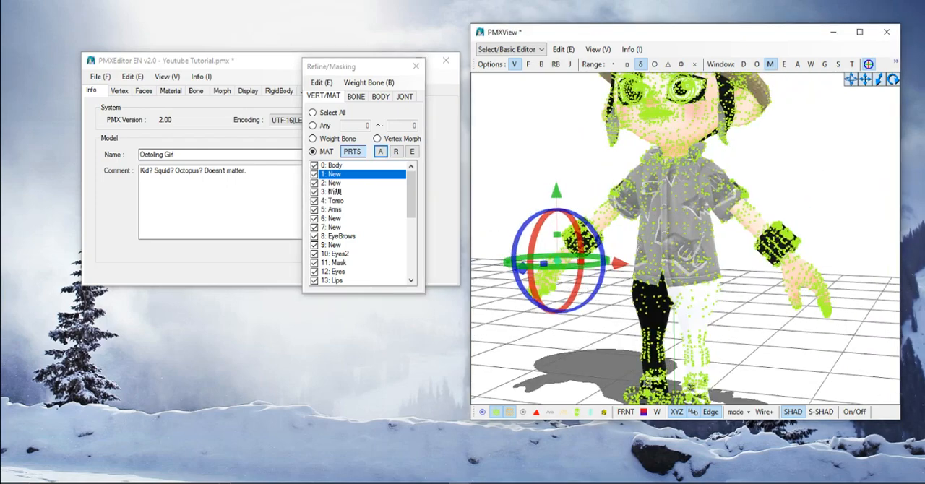
{"action": "right_click_drag", "start_coordinate": [542, 263], "coordinate": [574, 277]}
- Hide all materials and show only Body, the two New materials directly below it, and Arms
{"action": "left_click", "coordinate": [396, 152]}
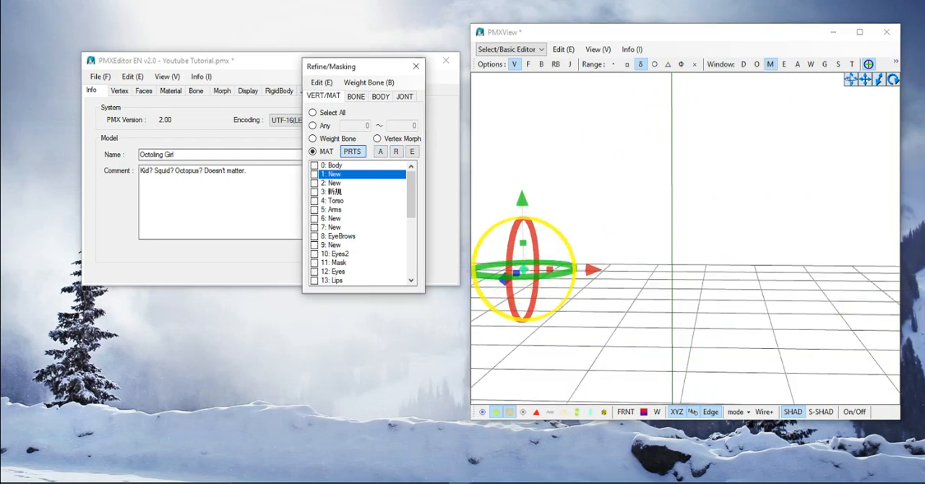
{"action": "left_click", "coordinate": [315, 175]}
{"action": "left_click", "coordinate": [315, 166]}
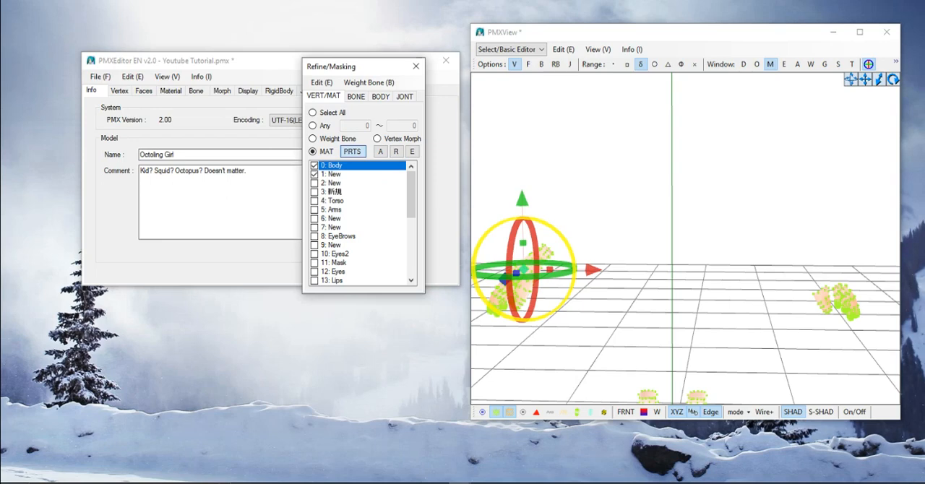
{"action": "left_click", "coordinate": [315, 184]}
{"action": "left_click", "coordinate": [316, 192]}
{"action": "left_click", "coordinate": [315, 193]}
{"action": "left_click", "coordinate": [315, 201]}
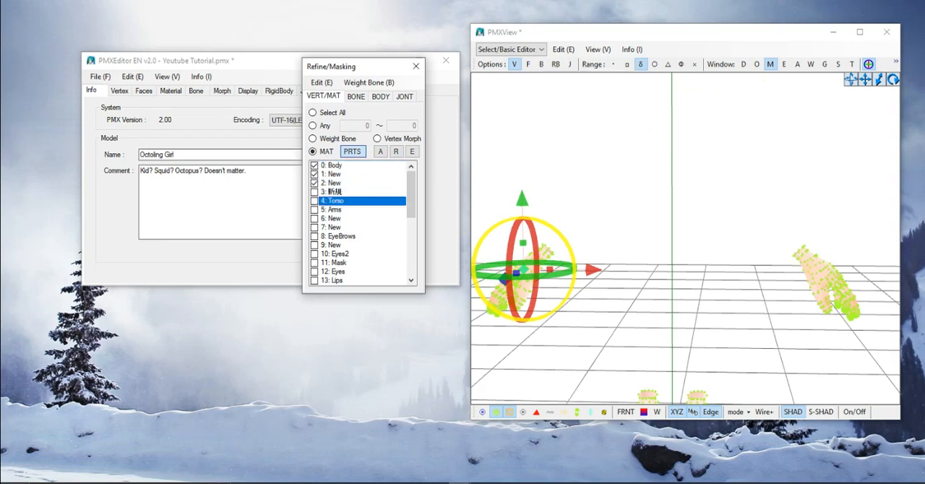
{"action": "left_click", "coordinate": [316, 201]}
{"action": "left_click", "coordinate": [315, 210]}
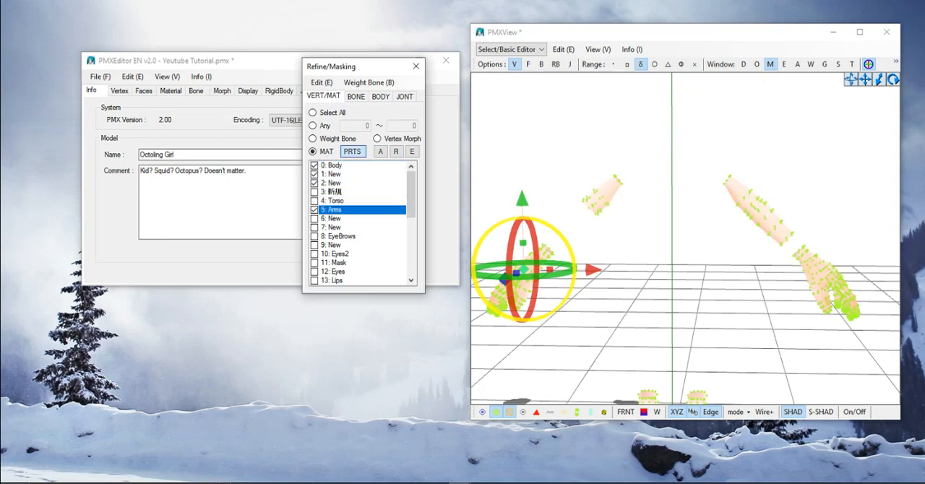
- Show the two New materials directly below Arms as well and turn off the vertex display to view the arms without points
{"action": "left_click", "coordinate": [316, 219]}
{"action": "left_click", "coordinate": [315, 228]}
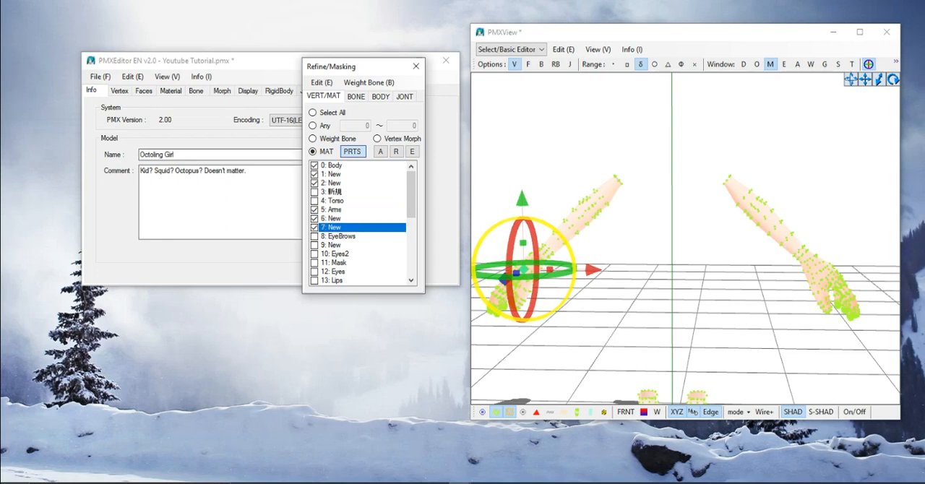
{"action": "left_click", "coordinate": [315, 228]}
{"action": "left_click", "coordinate": [315, 228]}
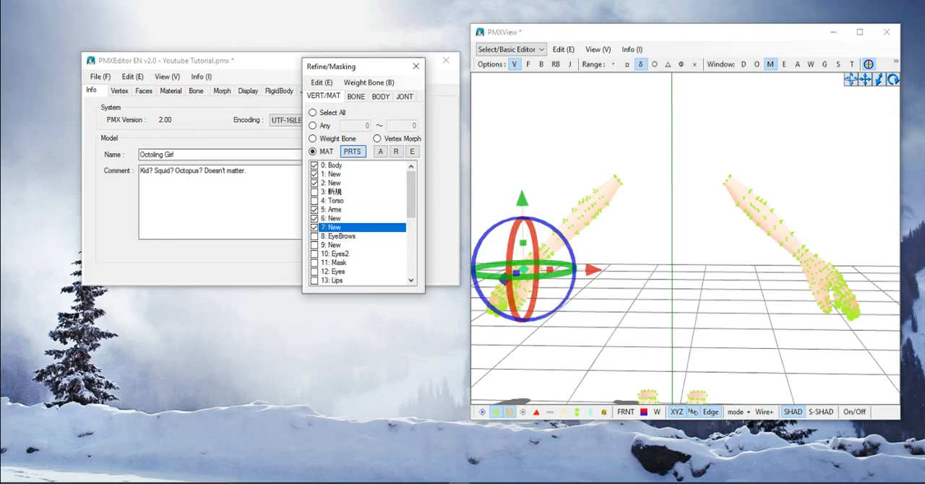
{"action": "right_click_drag", "start_coordinate": [622, 253], "coordinate": [619, 230]}
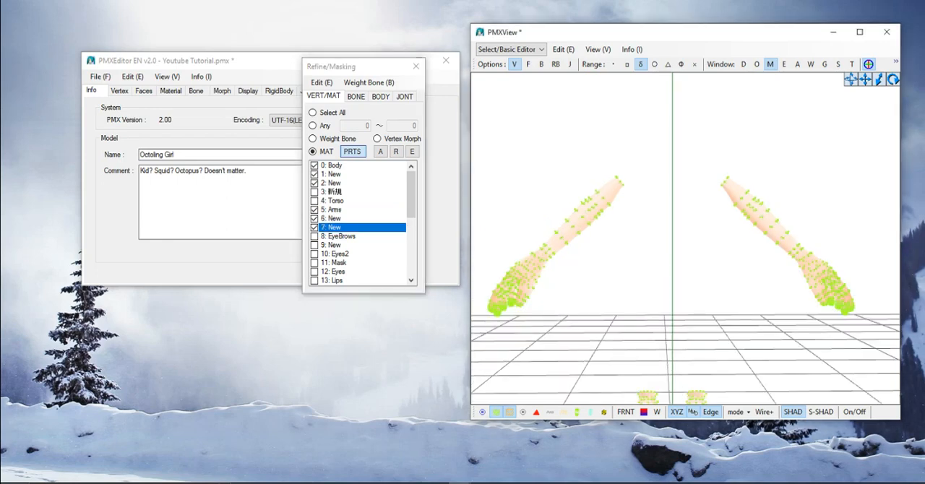
{"action": "left_click", "coordinate": [496, 412]}
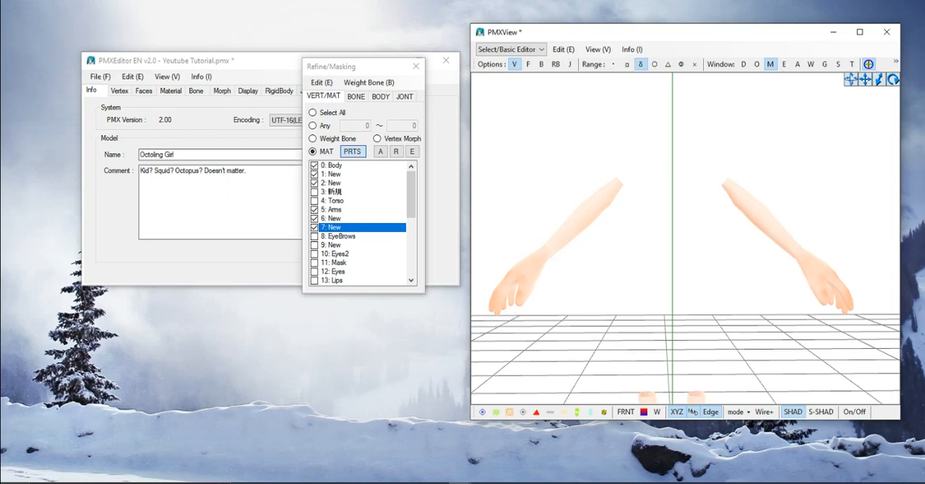
{"action": "right_click_drag", "start_coordinate": [686, 246], "coordinate": [642, 274]}
{"action": "middle_click_drag", "start_coordinate": [642, 273], "coordinate": [603, 273]}
{"action": "left_click", "coordinate": [98, 76]}
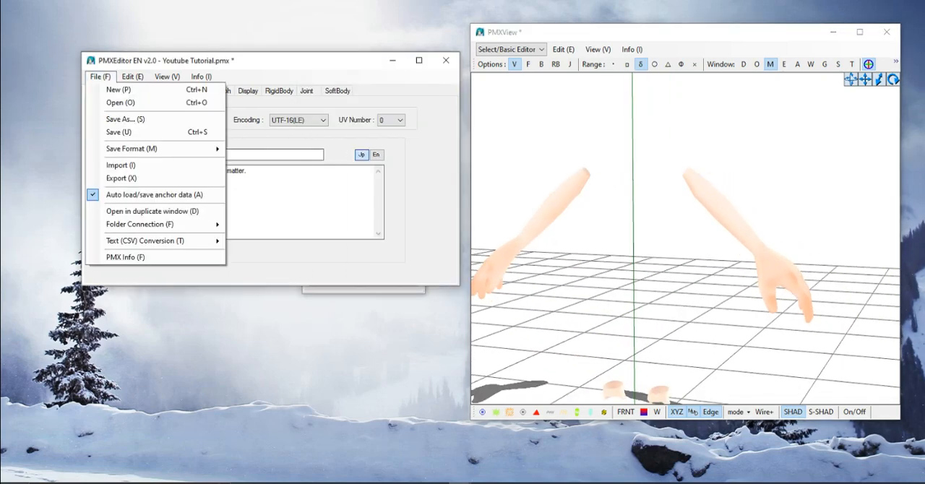
{"action": "left_click", "coordinate": [122, 166]}
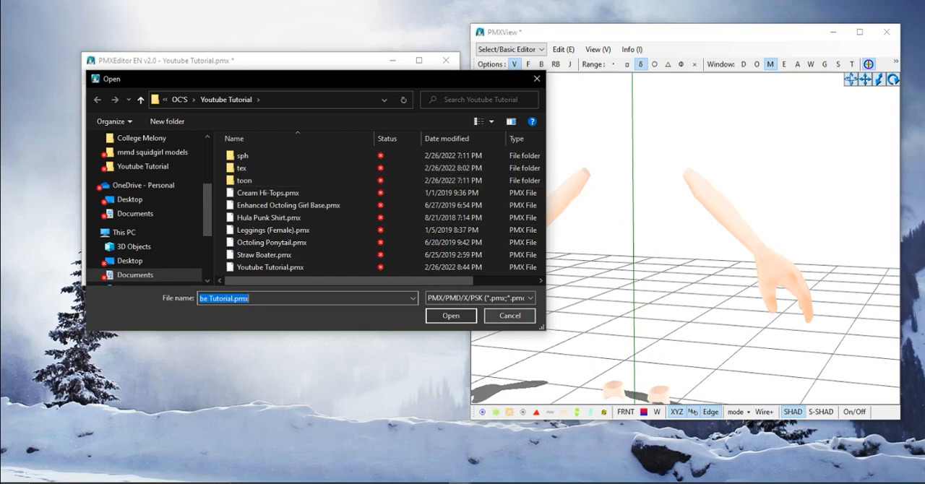
{"action": "left_click", "coordinate": [510, 316]}
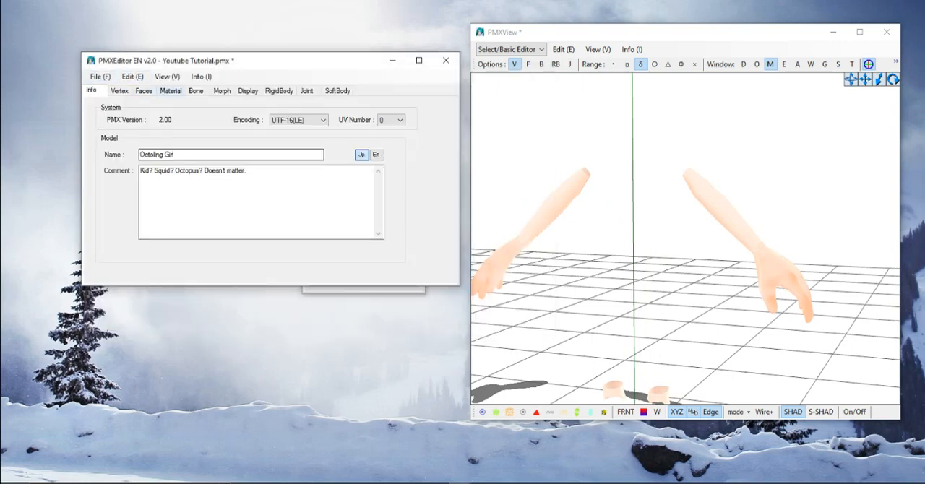
- Change the texture of material 1, the first New below Body, to black picture.jpg
{"action": "left_click", "coordinate": [171, 90]}
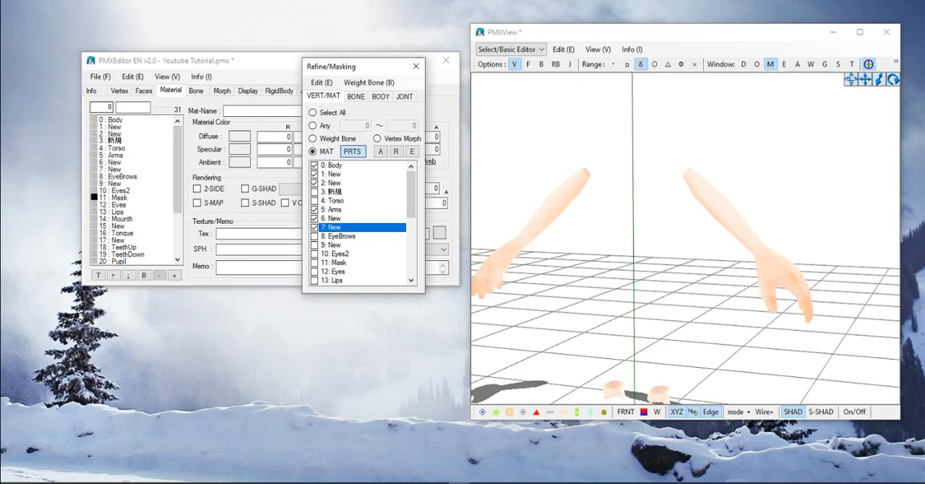
{"action": "left_click", "coordinate": [100, 77]}
{"action": "left_click", "coordinate": [116, 126]}
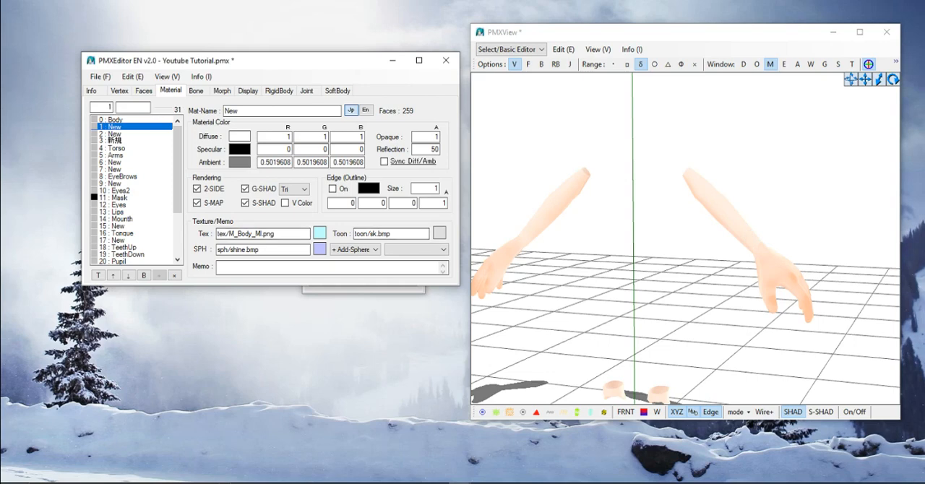
{"action": "left_click", "coordinate": [320, 232]}
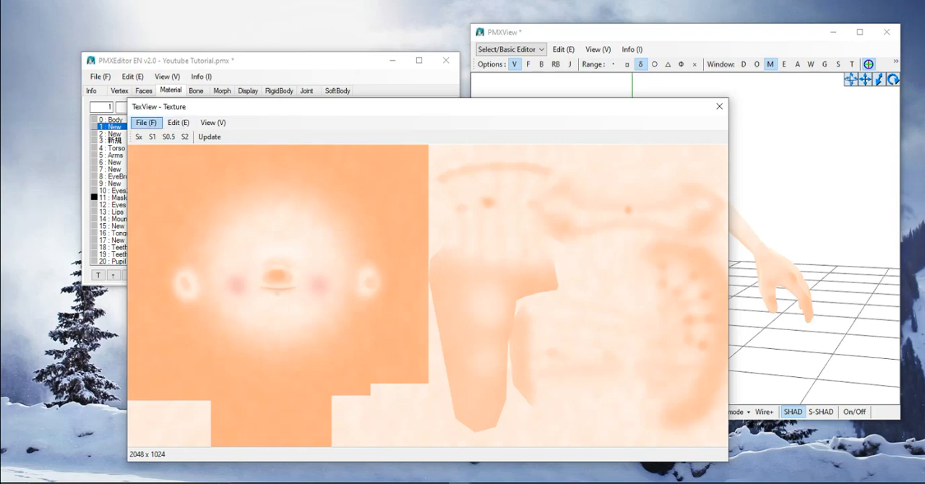
{"action": "left_click", "coordinate": [146, 123]}
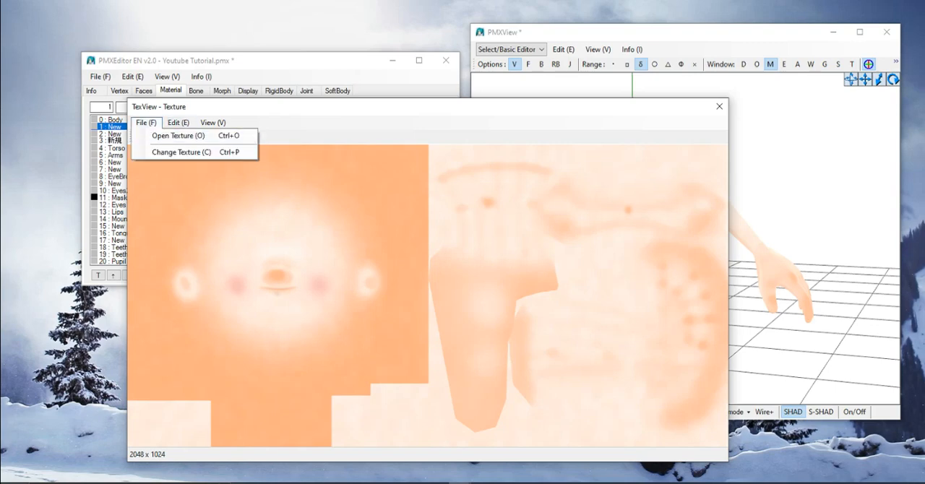
{"action": "left_click", "coordinate": [178, 135]}
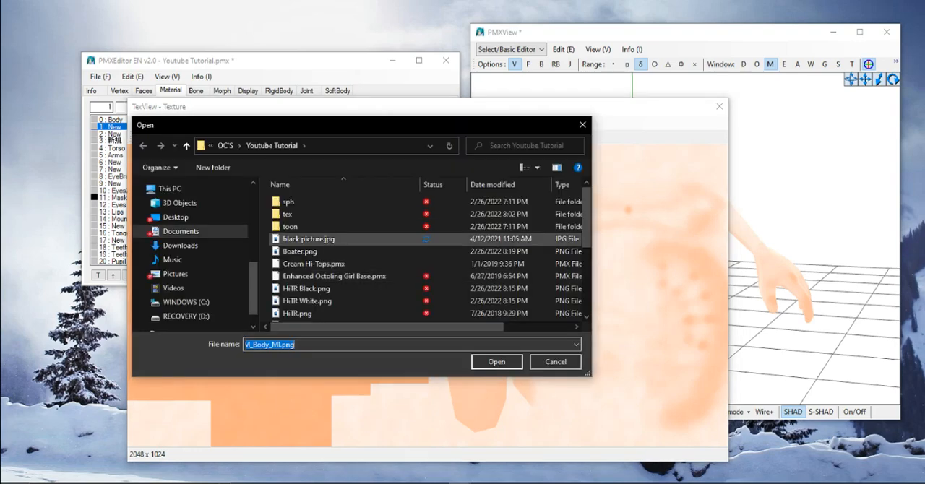
{"action": "left_click", "coordinate": [334, 239]}
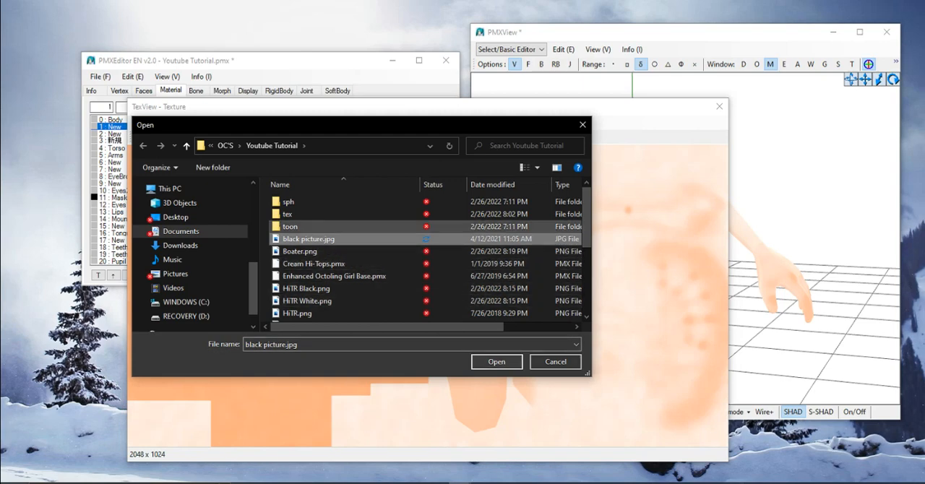
{"action": "left_click", "coordinate": [496, 362]}
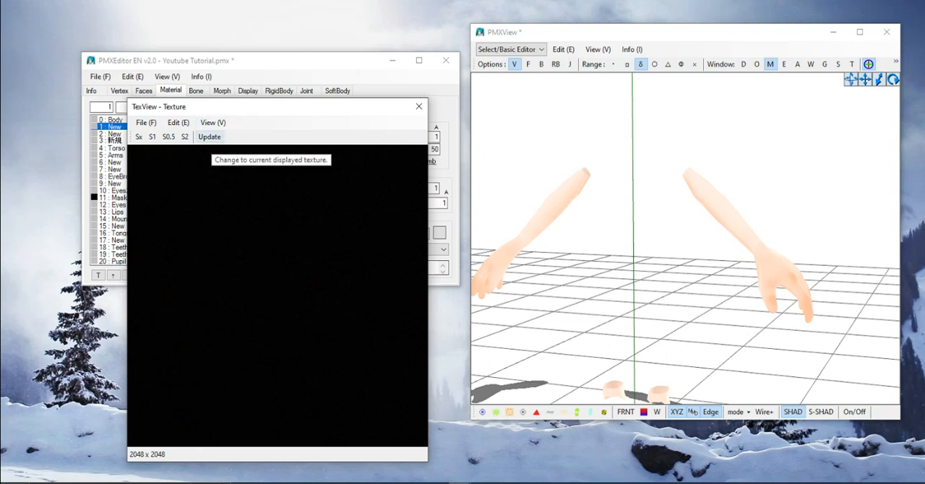
{"action": "left_click", "coordinate": [209, 137]}
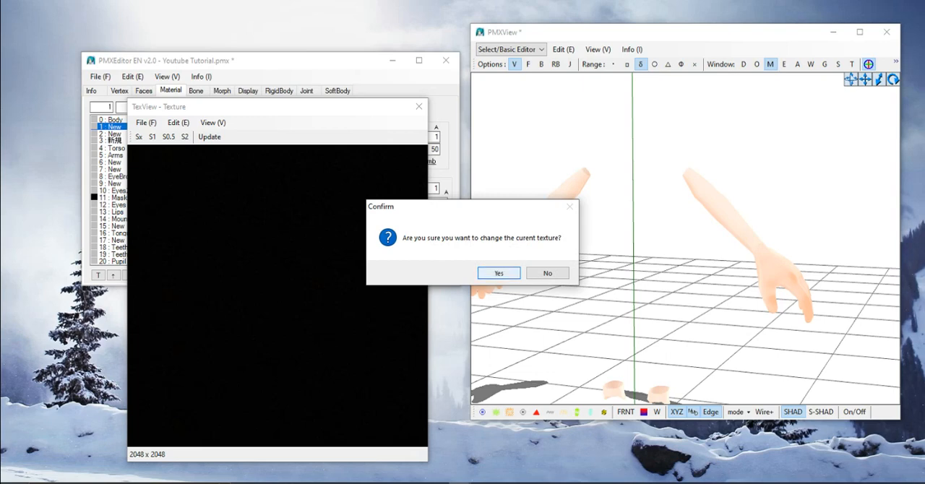
{"action": "key", "text": "Return"}
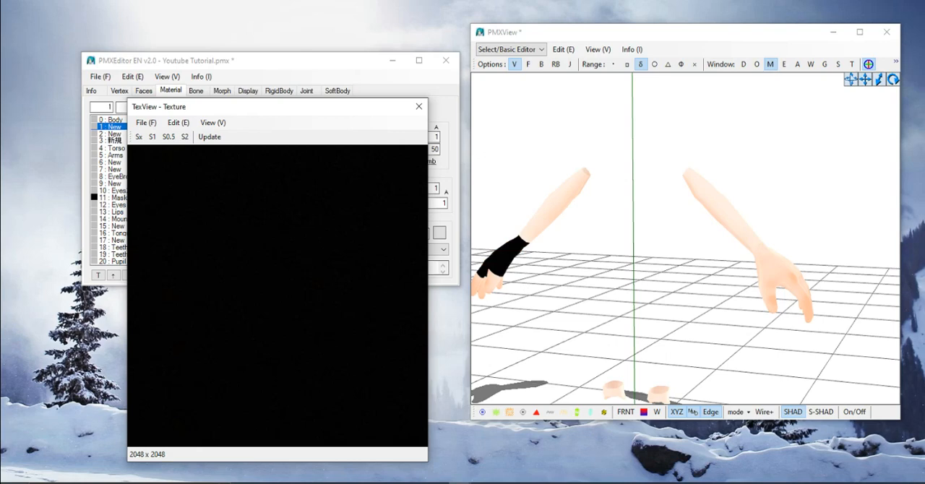
- Examine the retextured hand up close from several angles and close the masking and texture windows
{"action": "middle_click_drag", "start_coordinate": [665, 238], "coordinate": [697, 237]}
{"action": "right_click_drag", "start_coordinate": [697, 237], "coordinate": [737, 202]}
{"action": "scroll", "coordinate": [705, 213], "scroll_direction": "up", "scroll_amount": 2}
{"action": "middle_click_drag", "start_coordinate": [666, 232], "coordinate": [723, 239]}
{"action": "scroll", "coordinate": [709, 232], "scroll_direction": "up", "scroll_amount": 2}
{"action": "right_click_drag", "start_coordinate": [708, 231], "coordinate": [639, 243]}
{"action": "middle_click_drag", "start_coordinate": [640, 242], "coordinate": [685, 246]}
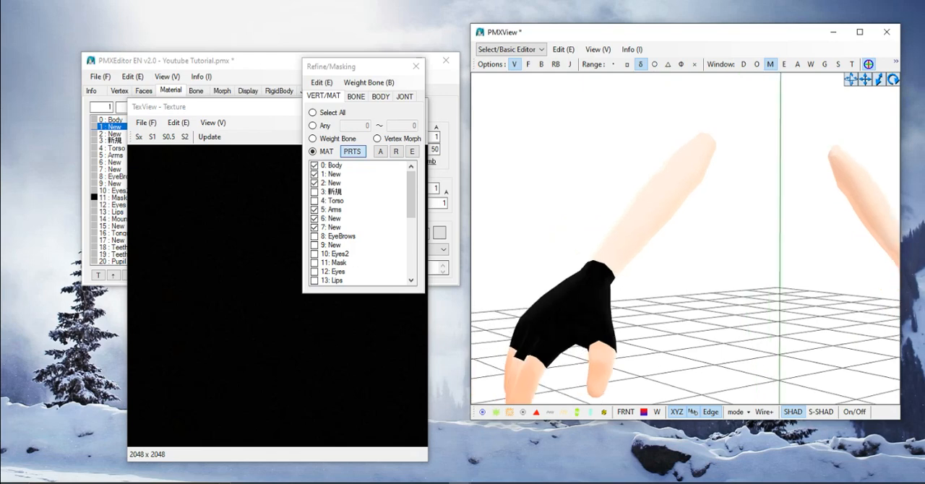
{"action": "left_click", "coordinate": [415, 66]}
{"action": "left_click", "coordinate": [417, 106]}
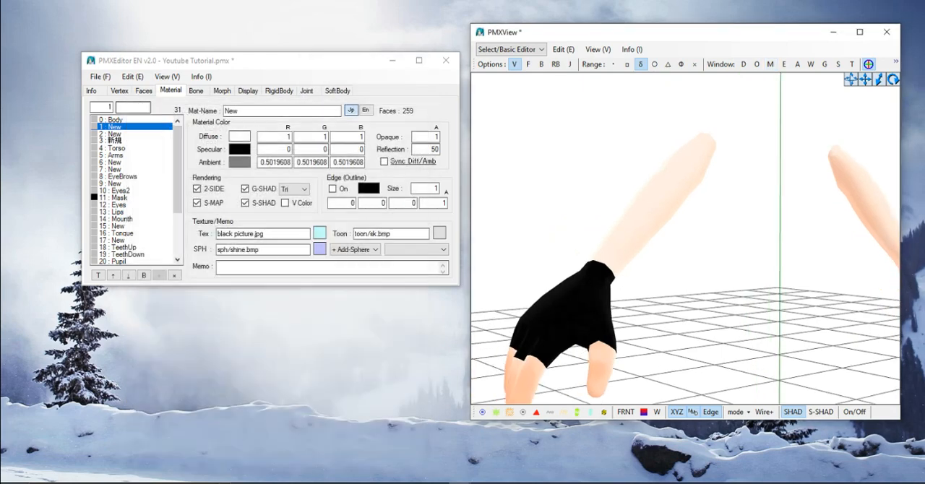
- Change the texture of material 2, the second New below Body, to black picture.jpg
{"action": "left_click", "coordinate": [115, 135]}
{"action": "left_click", "coordinate": [319, 232]}
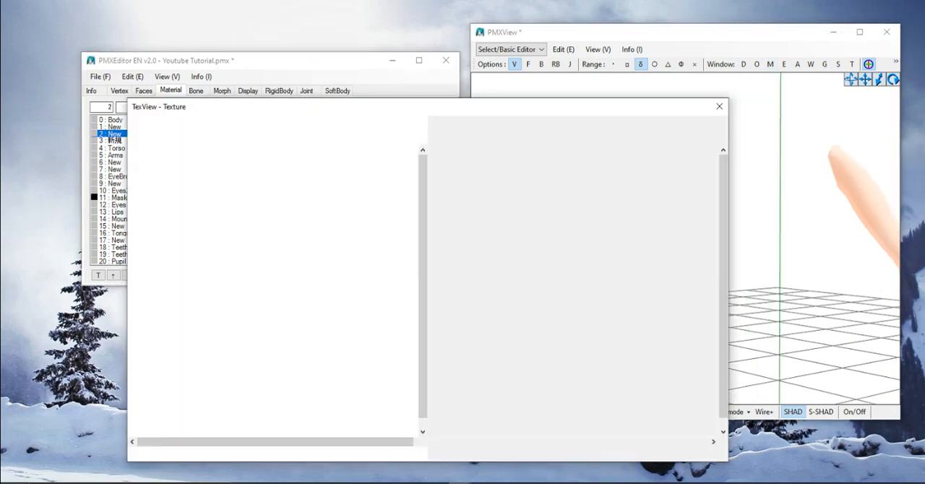
{"action": "left_click", "coordinate": [146, 123]}
{"action": "left_click", "coordinate": [179, 136]}
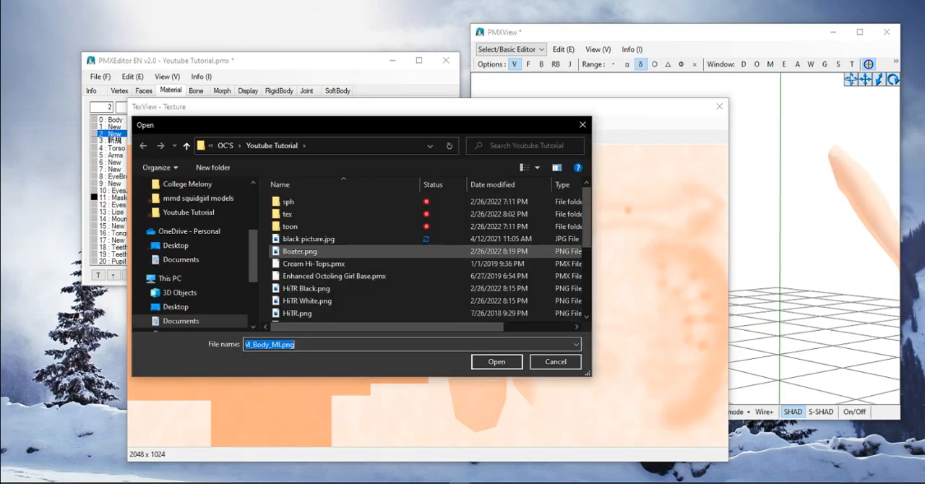
{"action": "left_click", "coordinate": [308, 239]}
{"action": "left_click", "coordinate": [497, 361]}
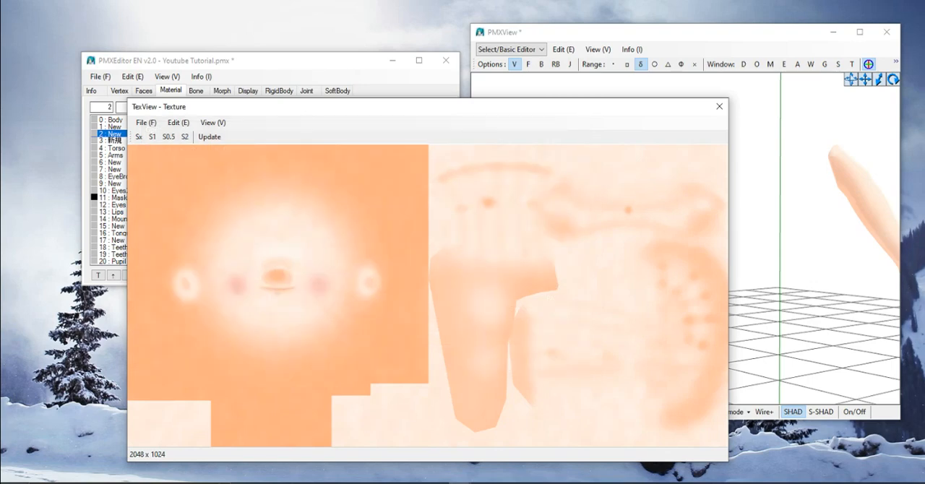
{"action": "left_click", "coordinate": [210, 137]}
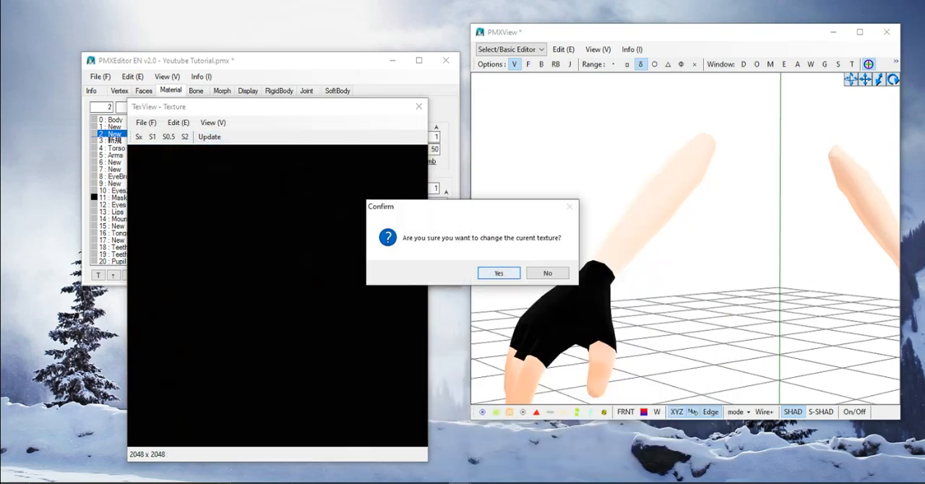
{"action": "left_click", "coordinate": [499, 273]}
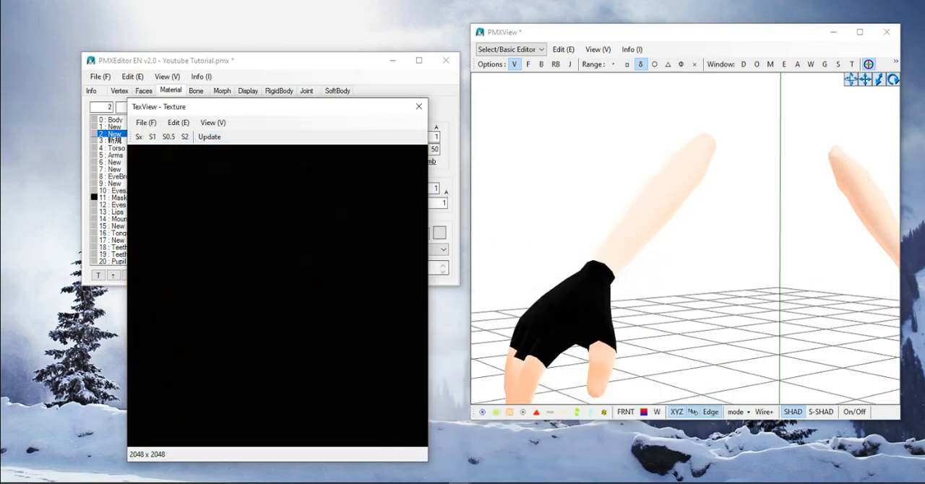
- Compare both retextured hands with only the body and arm materials shown, and close the texture window
{"action": "scroll", "coordinate": [685, 238], "scroll_direction": "down", "scroll_amount": 1}
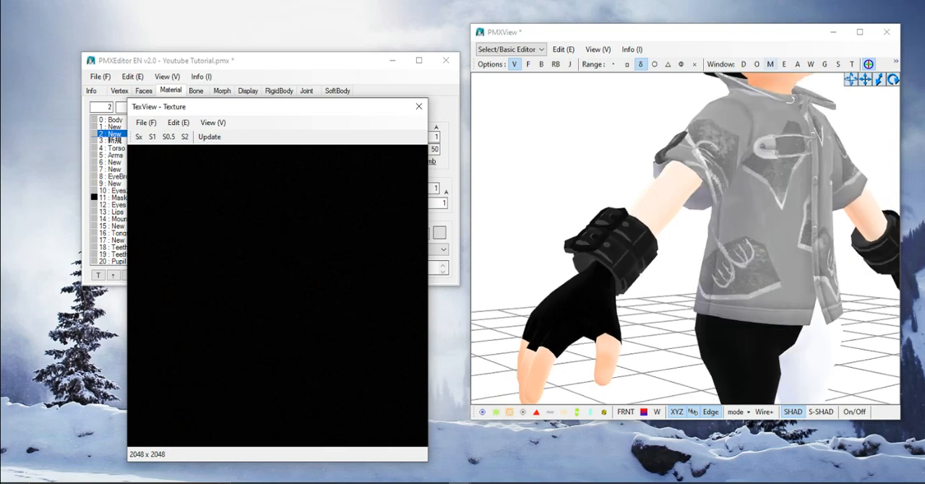
{"action": "left_click", "coordinate": [770, 65]}
{"action": "left_click", "coordinate": [417, 67]}
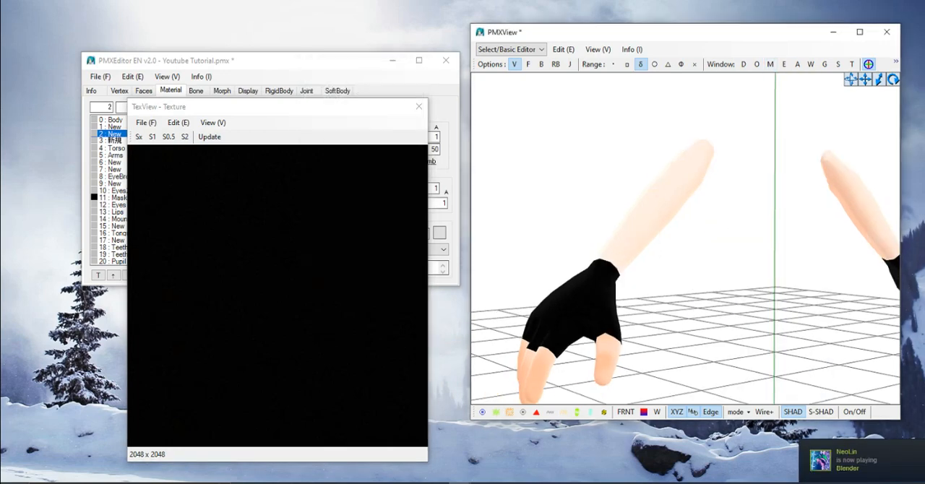
{"action": "middle_click_drag", "start_coordinate": [817, 246], "coordinate": [578, 210]}
{"action": "right_click_drag", "start_coordinate": [687, 225], "coordinate": [557, 224]}
{"action": "middle_click_drag", "start_coordinate": [564, 224], "coordinate": [730, 262]}
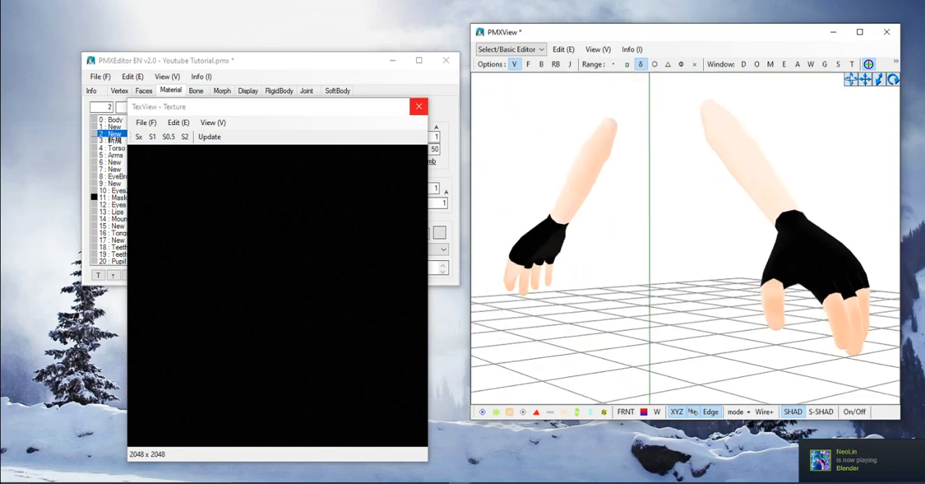
{"action": "left_click", "coordinate": [418, 106]}
- Change the texture of material 6, the New directly below Arms, to black picture.jpg
{"action": "left_click", "coordinate": [115, 163]}
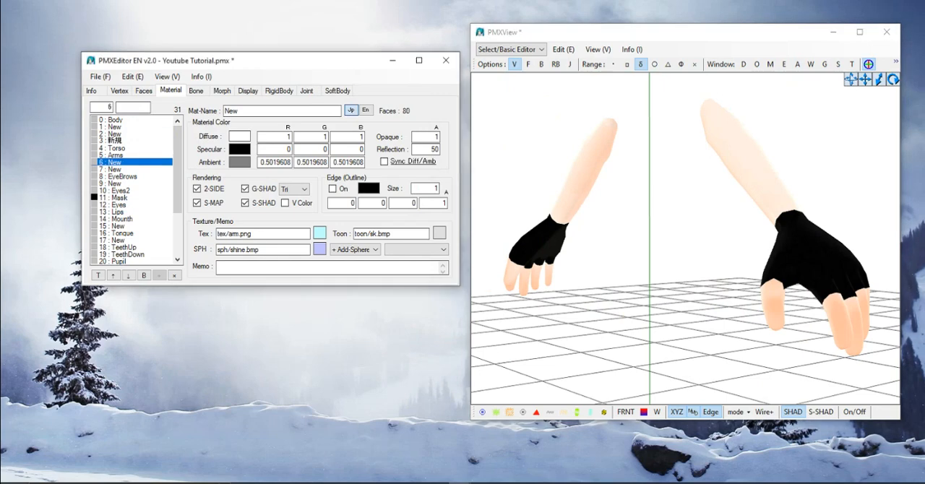
{"action": "left_click", "coordinate": [320, 232]}
{"action": "left_click", "coordinate": [146, 122]}
{"action": "left_click", "coordinate": [179, 136]}
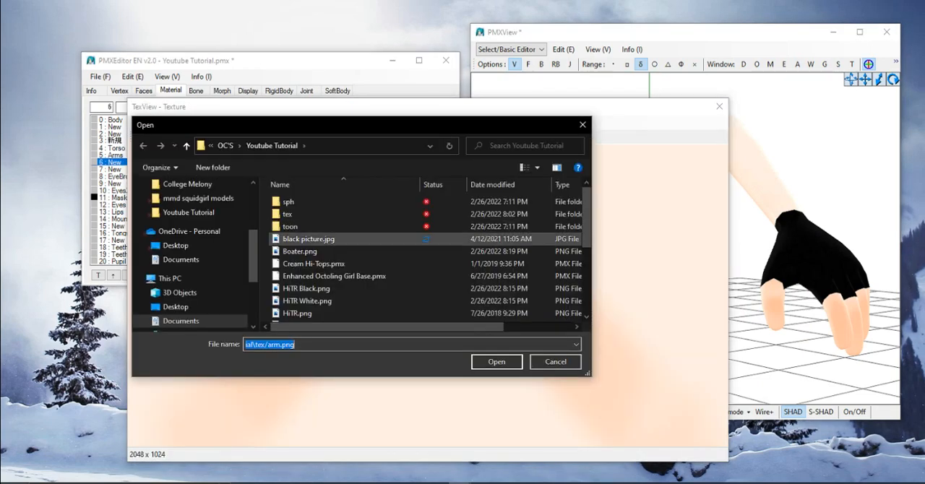
{"action": "left_click", "coordinate": [309, 238]}
{"action": "left_click", "coordinate": [496, 361]}
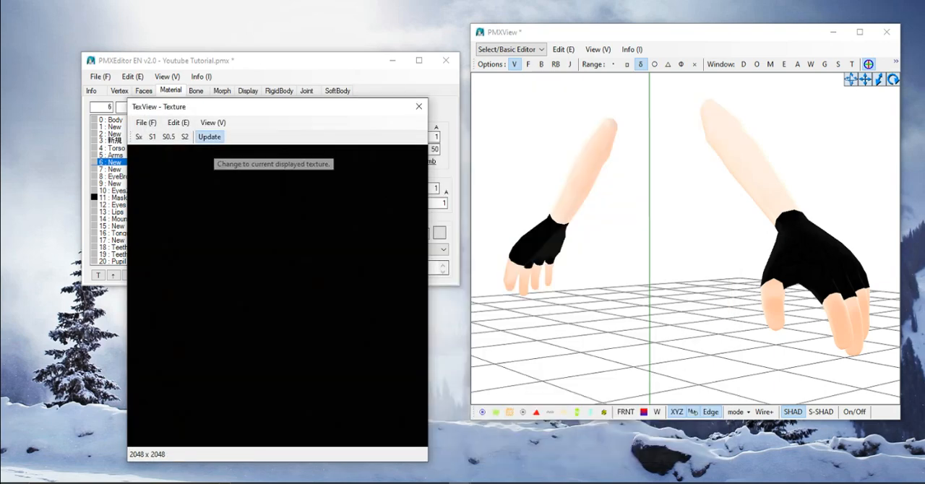
{"action": "left_click", "coordinate": [210, 136]}
{"action": "left_click", "coordinate": [498, 273]}
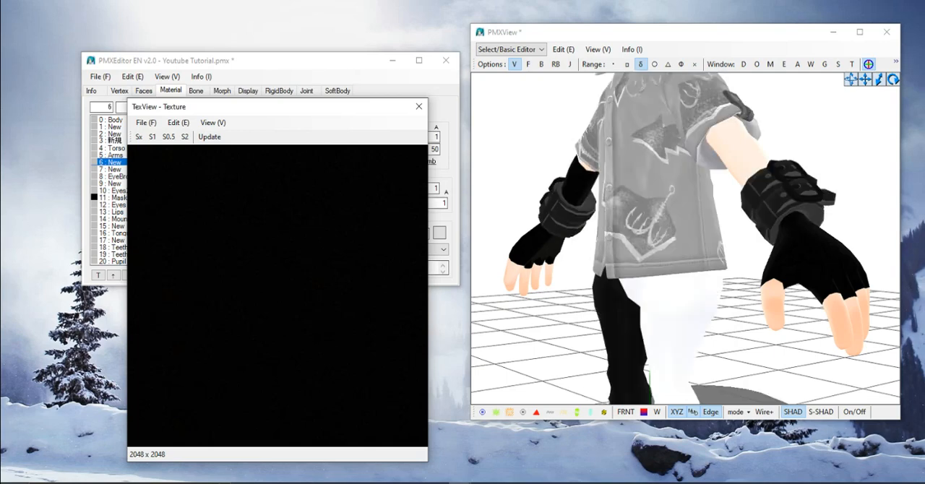
- Check the retextured forearm with only the body and arm materials shown, and display all materials to view the full model
{"action": "left_click", "coordinate": [771, 64]}
{"action": "left_click", "coordinate": [415, 66]}
{"action": "scroll", "coordinate": [686, 239], "scroll_direction": "down", "scroll_amount": 2}
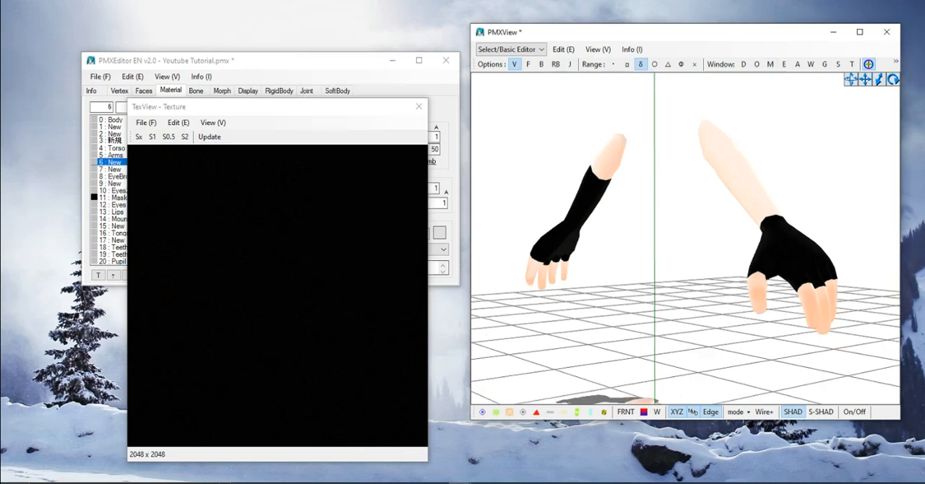
{"action": "right_click_drag", "start_coordinate": [673, 245], "coordinate": [770, 243]}
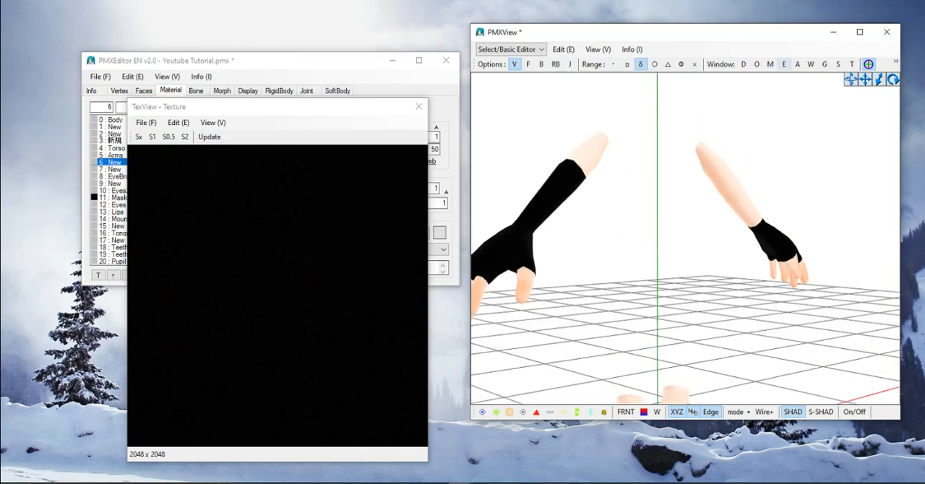
{"action": "left_click", "coordinate": [771, 64]}
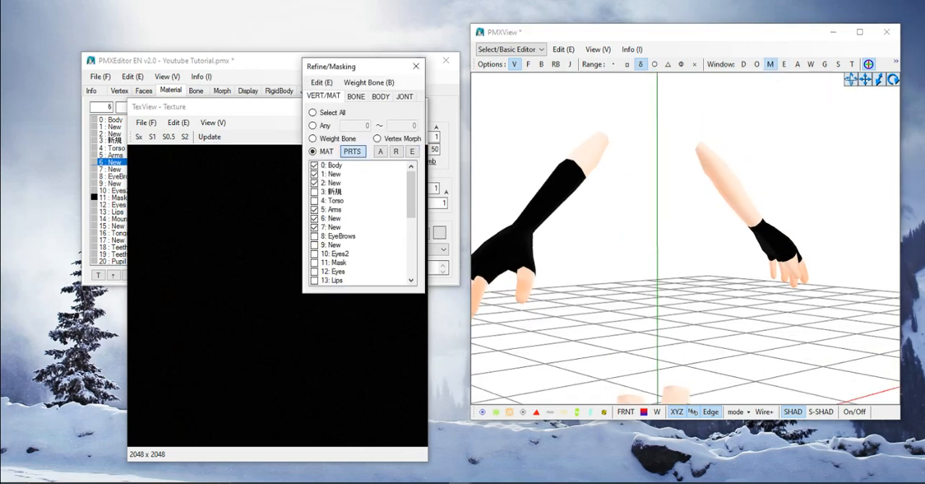
{"action": "right_click_drag", "start_coordinate": [672, 242], "coordinate": [703, 243]}
{"action": "scroll", "coordinate": [702, 243], "scroll_direction": "down", "scroll_amount": 2}
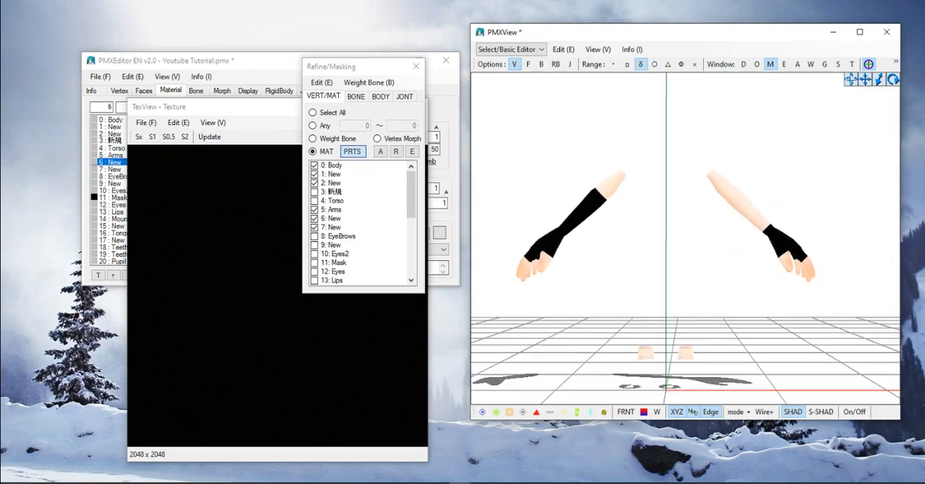
{"action": "left_click", "coordinate": [381, 152]}
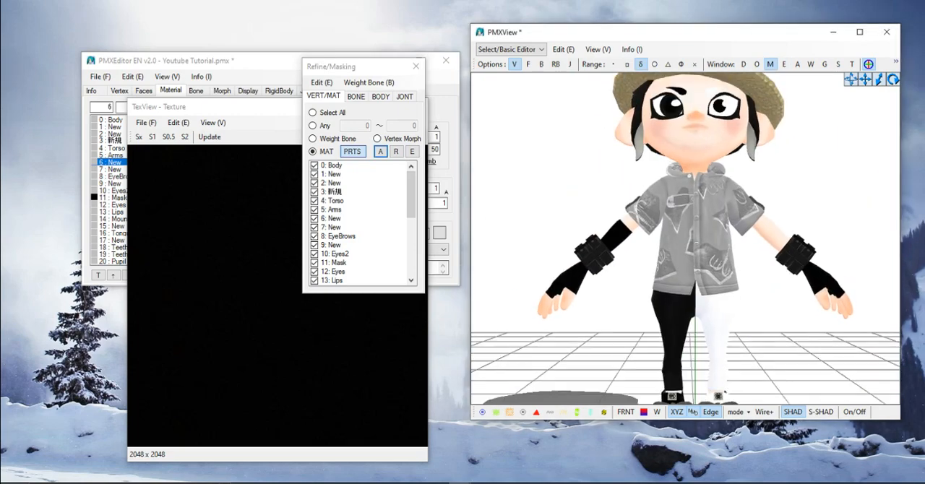
- Open the TransformView window and raise the character's right arm by rotating shoulder bone 右肩C to test the glove
{"action": "right_click_drag", "start_coordinate": [651, 238], "coordinate": [773, 269]}
{"action": "scroll", "coordinate": [744, 264], "scroll_direction": "up", "scroll_amount": 3}
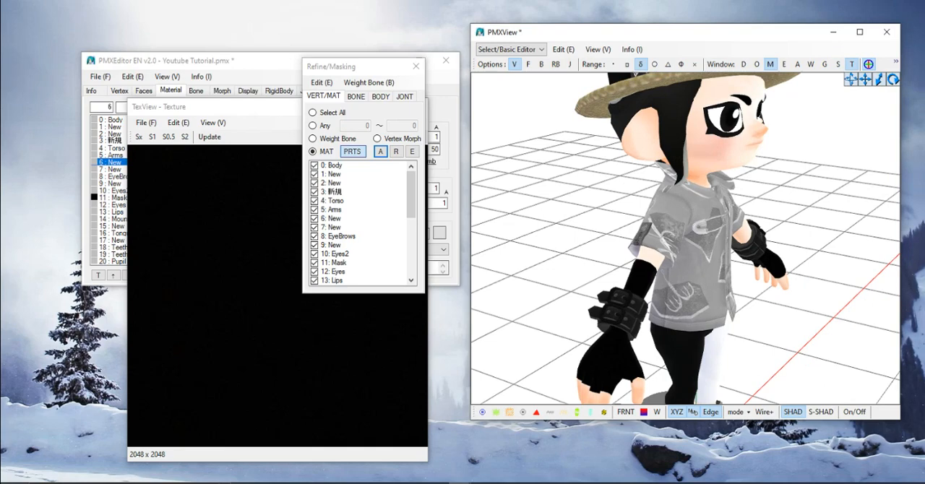
{"action": "left_click", "coordinate": [852, 65]}
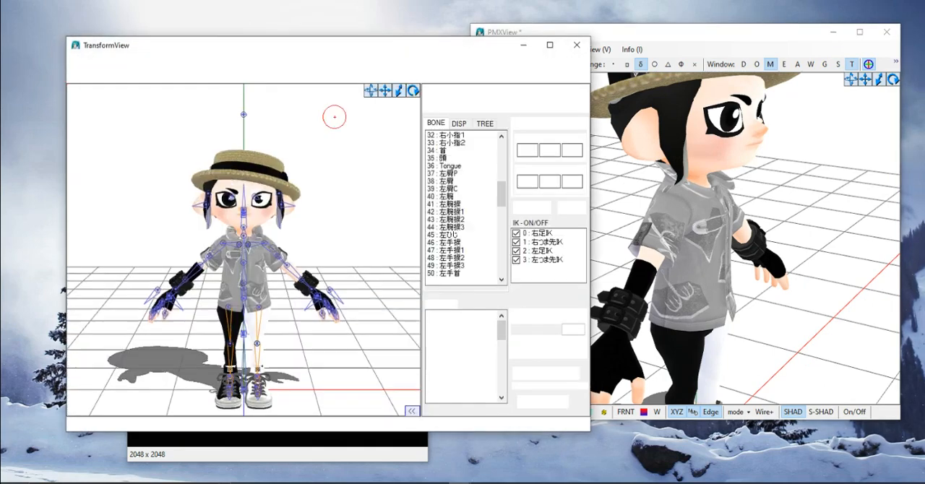
{"action": "scroll", "coordinate": [294, 322], "scroll_direction": "up", "scroll_amount": 5}
{"action": "middle_click_drag", "start_coordinate": [225, 258], "coordinate": [318, 219]}
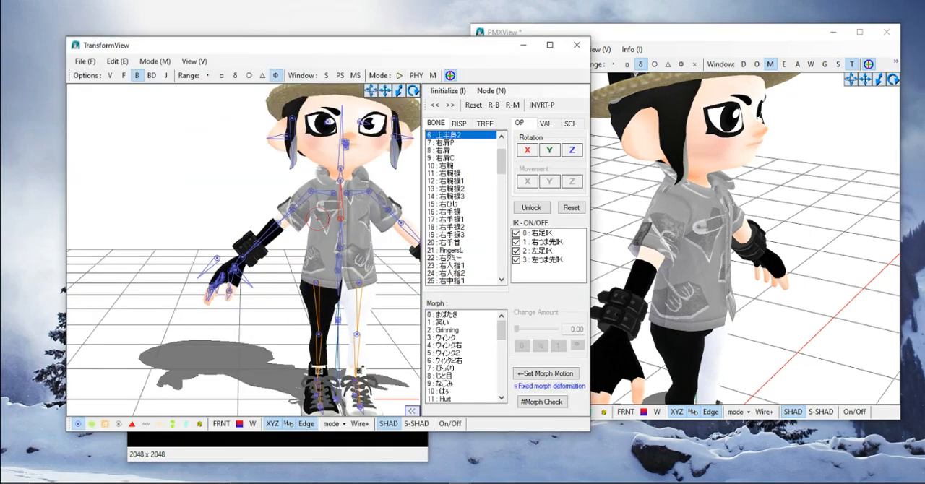
{"action": "scroll", "coordinate": [318, 219], "scroll_direction": "up", "scroll_amount": 1}
{"action": "left_click", "coordinate": [310, 184]}
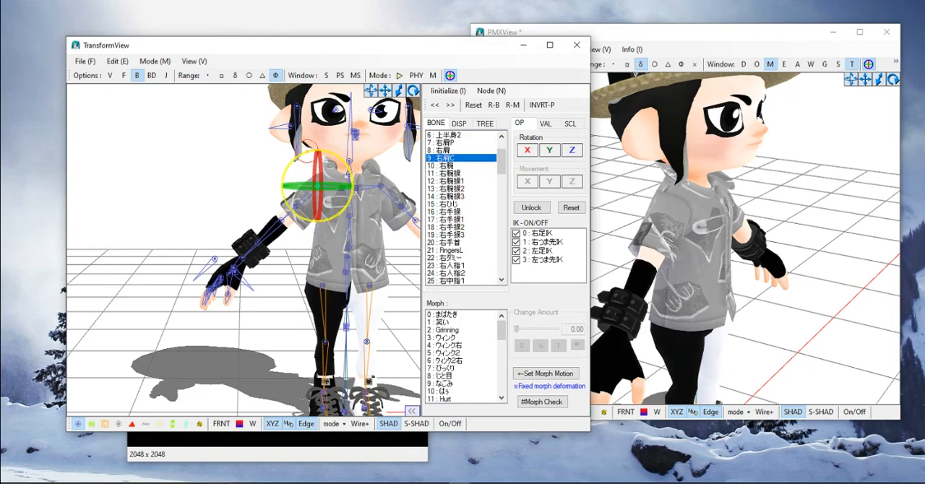
{"action": "mouse_move", "coordinate": [308, 152]}
{"action": "left_mouse_down"}
{"action": "mouse_move", "coordinate": [300, 152]}
{"action": "mouse_move", "coordinate": [324, 151]}
{"action": "mouse_move", "coordinate": [308, 154]}
{"action": "left_mouse_up"}
{"action": "mouse_move", "coordinate": [265, 219]}
{"action": "right_mouse_down"}
{"action": "mouse_move", "coordinate": [306, 242]}
{"action": "mouse_move", "coordinate": [264, 227]}
{"action": "right_mouse_up"}
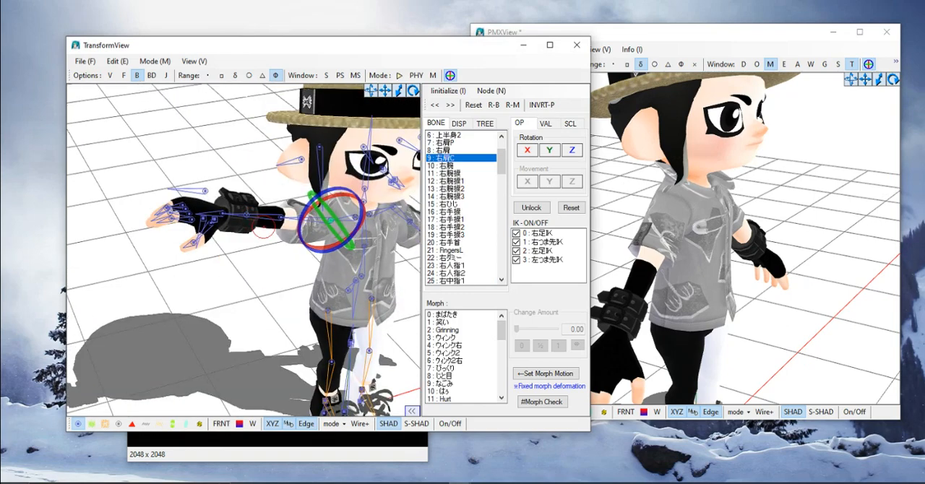
- Try moving the right thumb base bone 右親指0 away from the hand, and undo the move
{"action": "scroll", "coordinate": [264, 227], "scroll_direction": "up", "scroll_amount": 3}
{"action": "middle_click_drag", "start_coordinate": [210, 231], "coordinate": [284, 227]}
{"action": "left_click", "coordinate": [286, 206]}
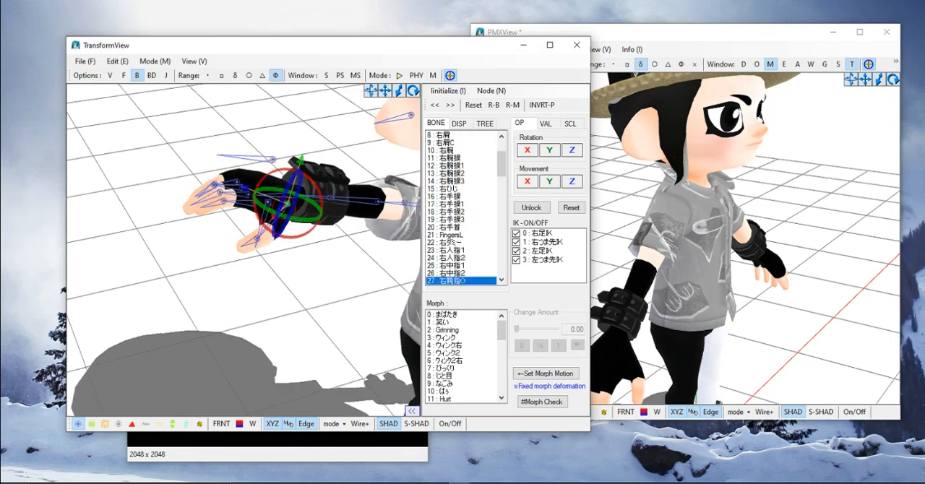
{"action": "left_click_drag", "start_coordinate": [287, 205], "coordinate": [394, 278]}
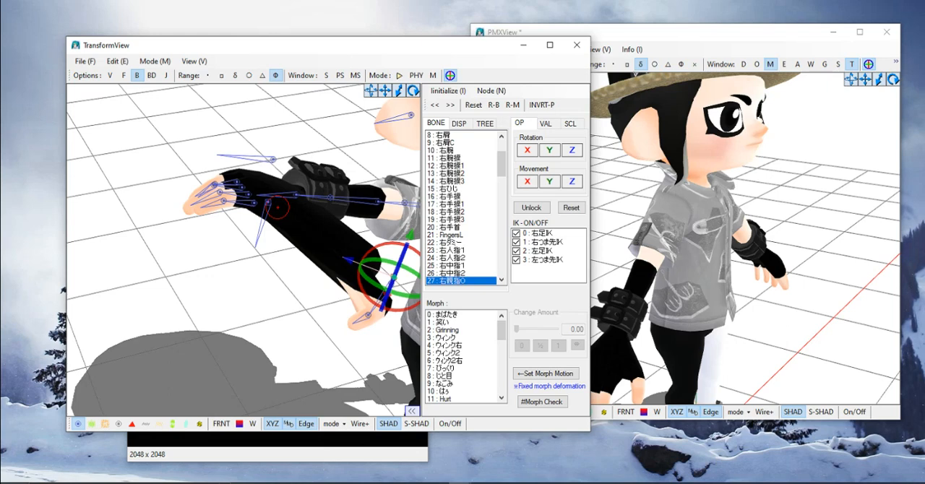
{"action": "key", "text": "ctrl+z"}
- Test-rotate the right little finger bone 右小指1, select ring finger bone 右薬指1, and inspect the glove around the fingers
{"action": "left_click", "coordinate": [237, 182]}
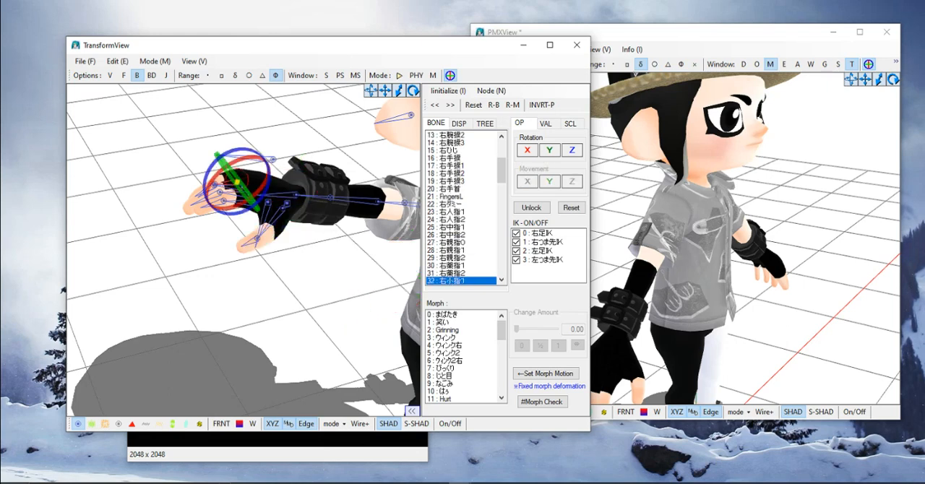
{"action": "left_click_drag", "start_coordinate": [228, 152], "coordinate": [266, 212]}
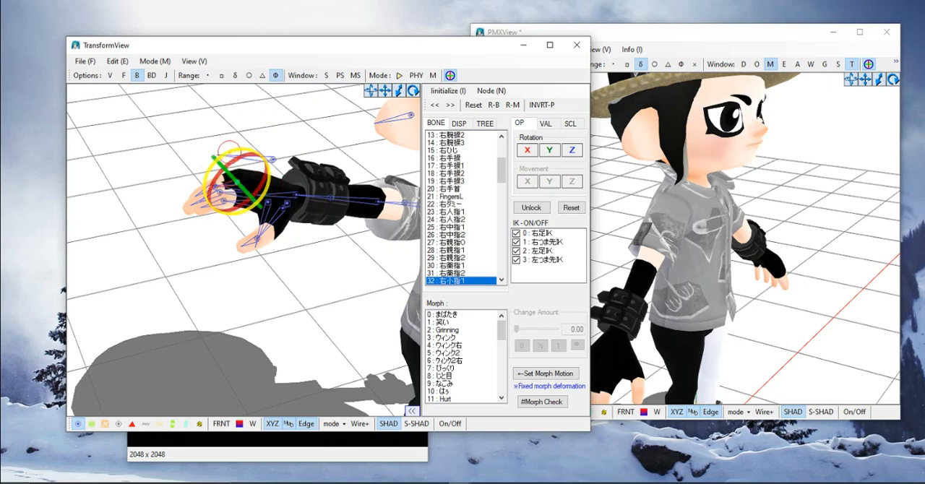
{"action": "mouse_move", "coordinate": [282, 284]}
{"action": "right_mouse_down"}
{"action": "mouse_move", "coordinate": [304, 287]}
{"action": "mouse_move", "coordinate": [287, 277]}
{"action": "mouse_move", "coordinate": [295, 280]}
{"action": "right_mouse_up"}
{"action": "left_click", "coordinate": [364, 306]}
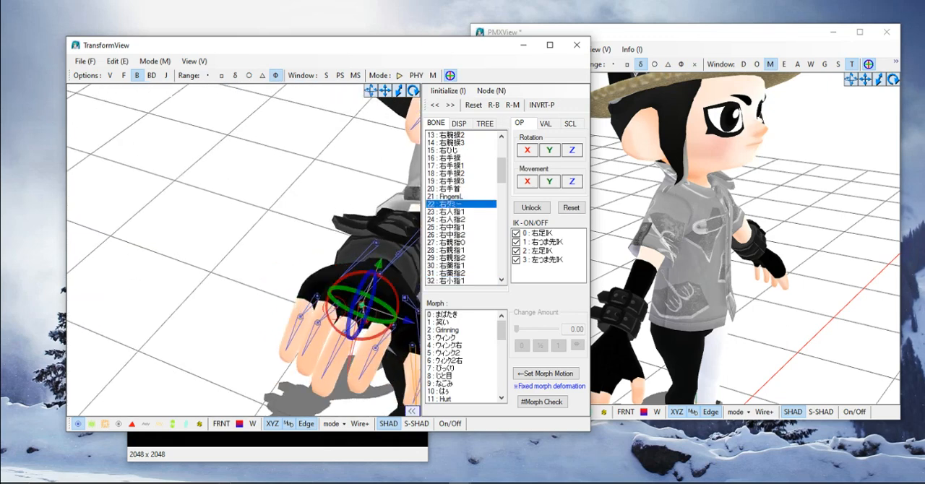
{"action": "left_click", "coordinate": [338, 303]}
{"action": "mouse_move", "coordinate": [329, 316]}
{"action": "left_mouse_down"}
{"action": "mouse_move", "coordinate": [323, 287]}
{"action": "mouse_move", "coordinate": [327, 317]}
{"action": "left_mouse_up"}
{"action": "right_click_drag", "start_coordinate": [260, 285], "coordinate": [247, 271]}
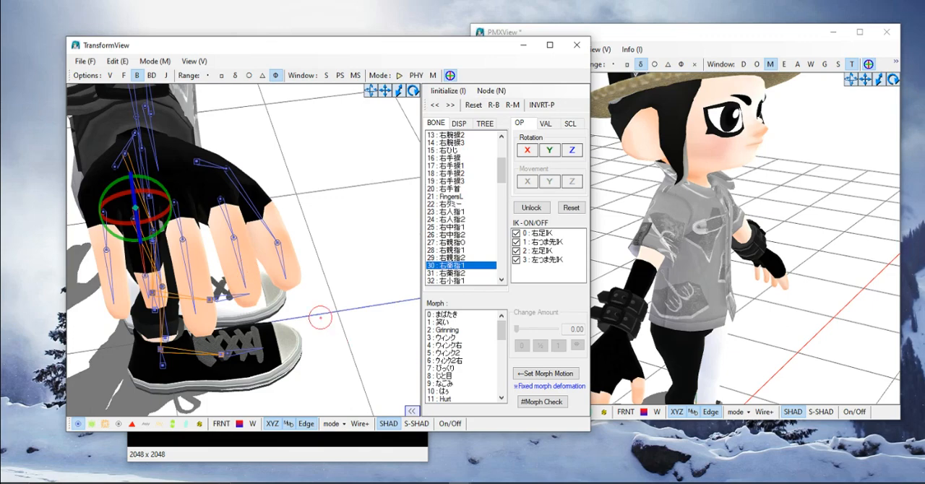
{"action": "right_click_drag", "start_coordinate": [320, 321], "coordinate": [350, 279]}
{"action": "middle_click_drag", "start_coordinate": [351, 279], "coordinate": [342, 313]}
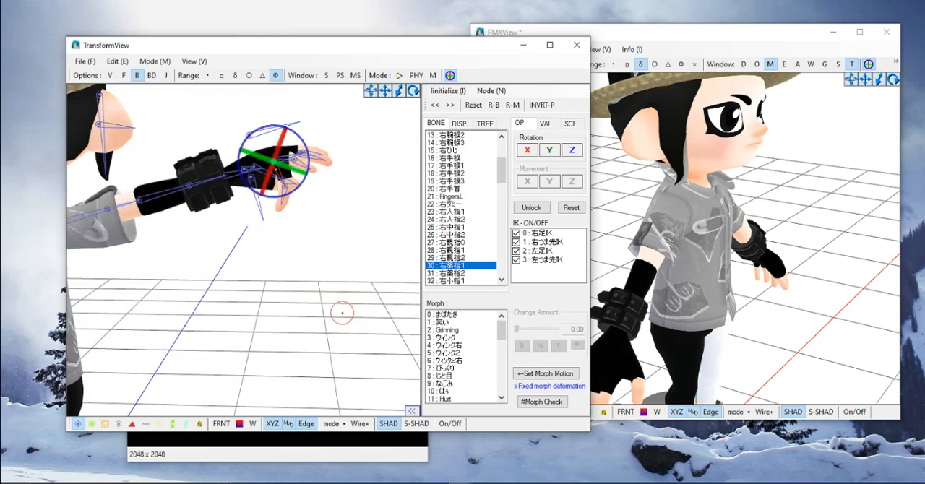
- Undo the last right-hand finger change and rotate the right index finger bone 右人指1 to test the glove
{"action": "right_click_drag", "start_coordinate": [342, 314], "coordinate": [339, 271]}
{"action": "scroll", "coordinate": [339, 271], "scroll_direction": "up", "scroll_amount": 3}
{"action": "middle_click_drag", "start_coordinate": [339, 272], "coordinate": [342, 283]}
{"action": "middle_click_drag", "start_coordinate": [394, 249], "coordinate": [363, 235]}
{"action": "key", "text": "ctrl+z"}
{"action": "left_click", "coordinate": [309, 263]}
{"action": "left_click", "coordinate": [273, 273]}
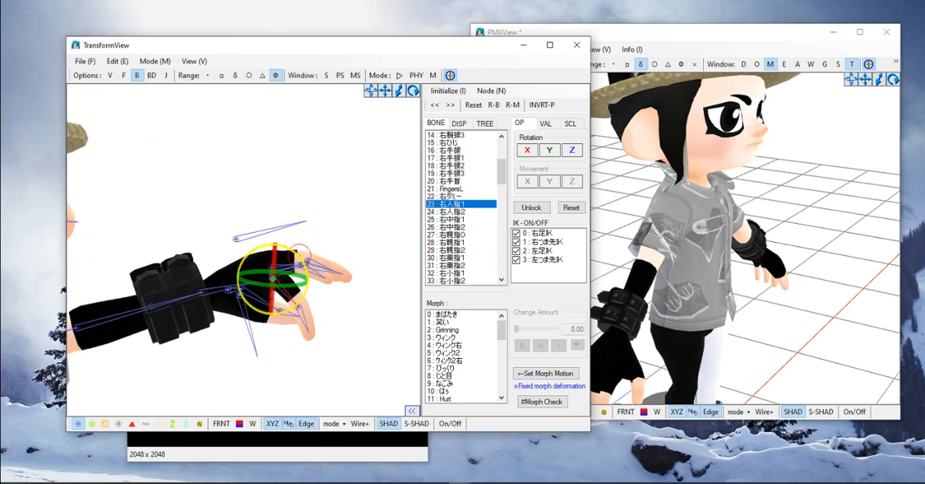
{"action": "left_click_drag", "start_coordinate": [297, 255], "coordinate": [313, 295]}
- Bring the character back into view and undo the right arm and finger pose changes
{"action": "right_click_drag", "start_coordinate": [324, 335], "coordinate": [236, 354]}
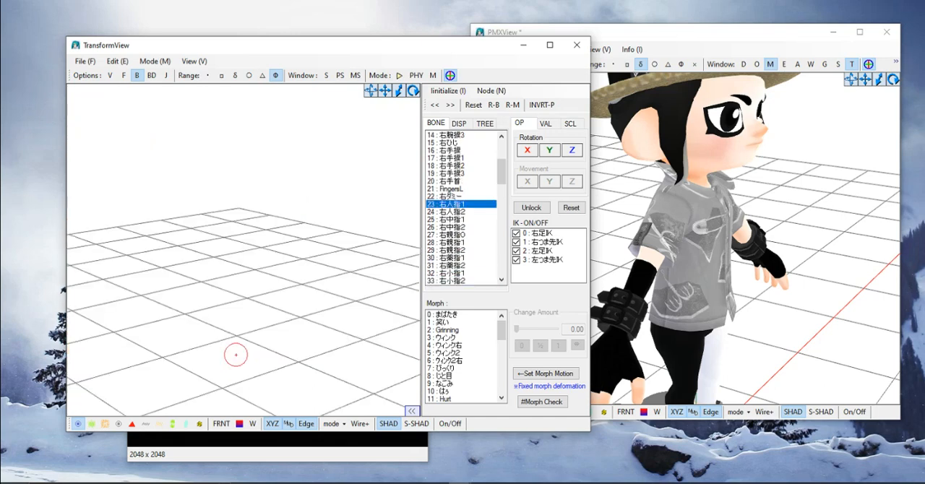
{"action": "middle_click_drag", "start_coordinate": [235, 353], "coordinate": [225, 322]}
{"action": "scroll", "coordinate": [317, 338], "scroll_direction": "down", "scroll_amount": 5}
{"action": "right_click_drag", "start_coordinate": [311, 322], "coordinate": [331, 290]}
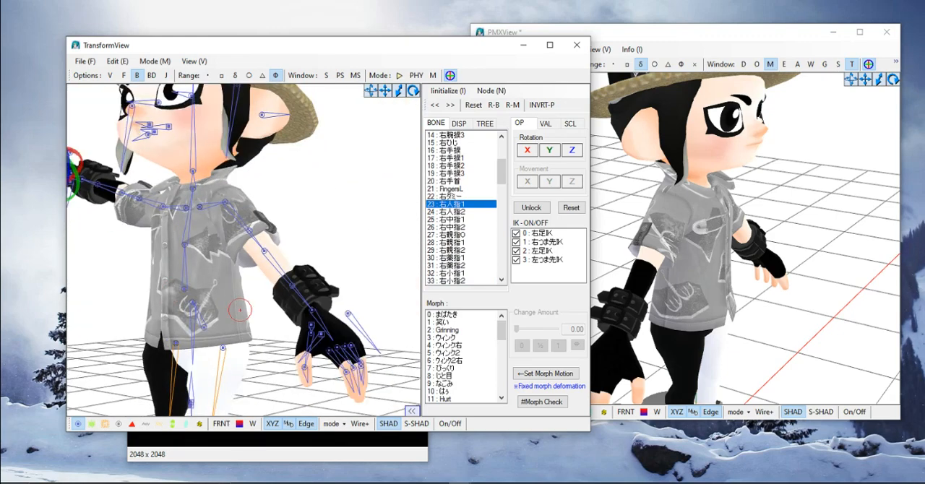
{"action": "scroll", "coordinate": [335, 295], "scroll_direction": "down", "scroll_amount": 3}
{"action": "key", "text": "ctrl+z"}
- Raise the left forearm by rotating elbow bone 左ひじ and inspect the left glove up close
{"action": "scroll", "coordinate": [289, 254], "scroll_direction": "up", "scroll_amount": 2}
{"action": "left_click", "coordinate": [290, 254]}
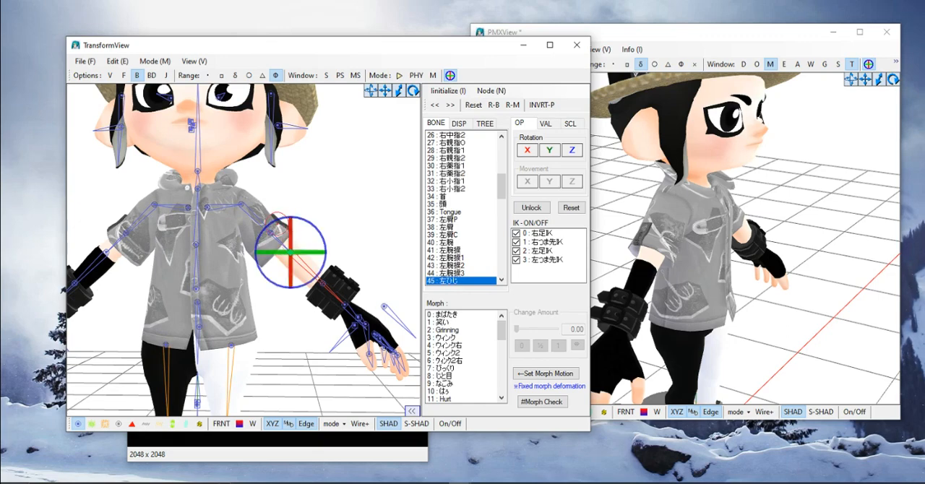
{"action": "left_click", "coordinate": [271, 234]}
{"action": "left_click", "coordinate": [291, 253]}
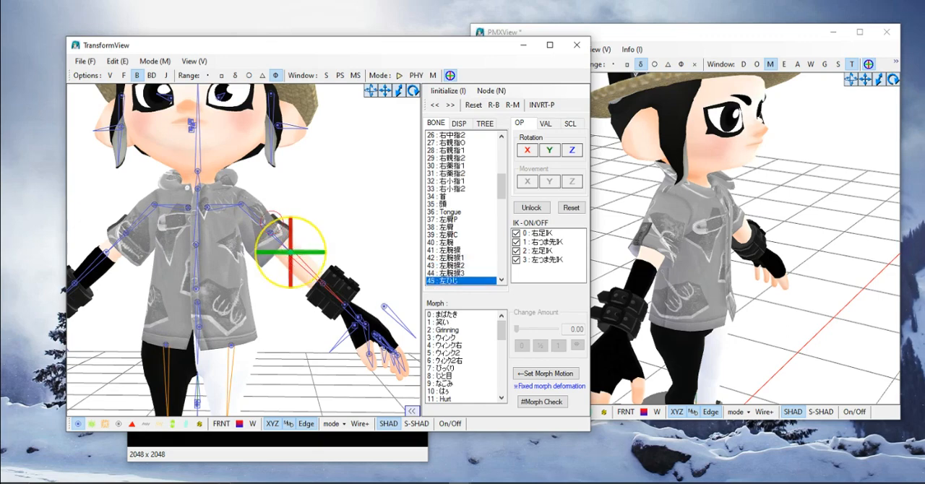
{"action": "left_click_drag", "start_coordinate": [323, 266], "coordinate": [302, 218]}
{"action": "right_click_drag", "start_coordinate": [324, 200], "coordinate": [296, 217]}
{"action": "middle_click_drag", "start_coordinate": [296, 217], "coordinate": [283, 260]}
{"action": "scroll", "coordinate": [282, 261], "scroll_direction": "up", "scroll_amount": 5}
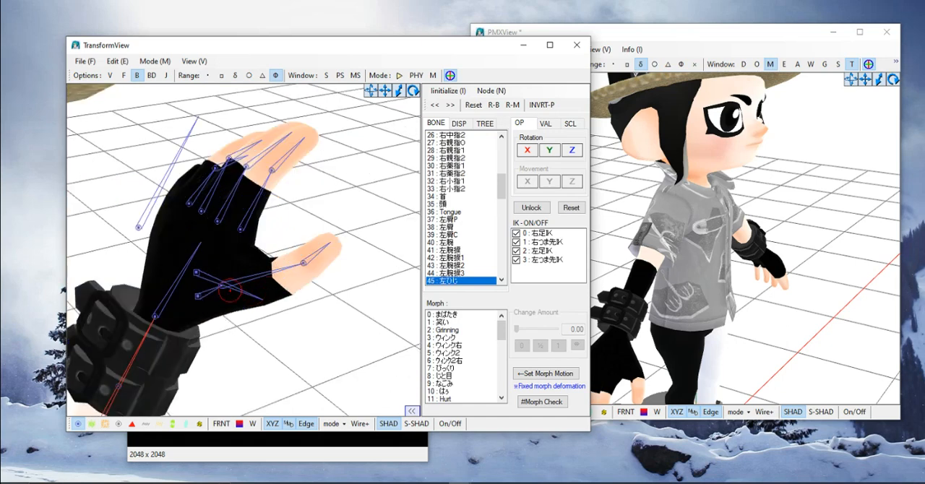
- Test-rotate the left index finger bone 左人指1 and undo the finger rotations
{"action": "left_click", "coordinate": [224, 287]}
{"action": "left_click_drag", "start_coordinate": [252, 272], "coordinate": [301, 210]}
{"action": "left_click", "coordinate": [245, 230]}
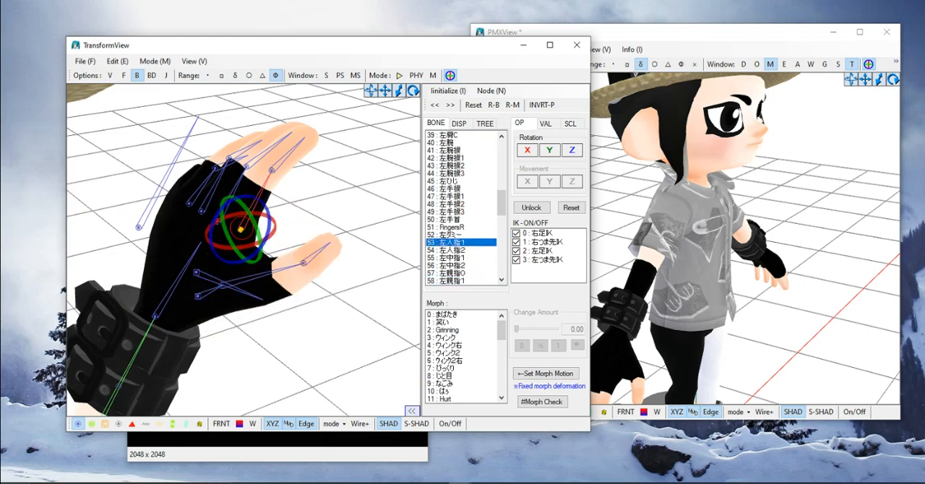
{"action": "left_click_drag", "start_coordinate": [220, 207], "coordinate": [253, 189]}
{"action": "key", "text": "ctrl+z"}
{"action": "key", "text": "ctrl+z"}
- Test-rotate the left middle finger bone 左中指1 and check how the glove deforms from several angles
{"action": "left_click", "coordinate": [221, 221]}
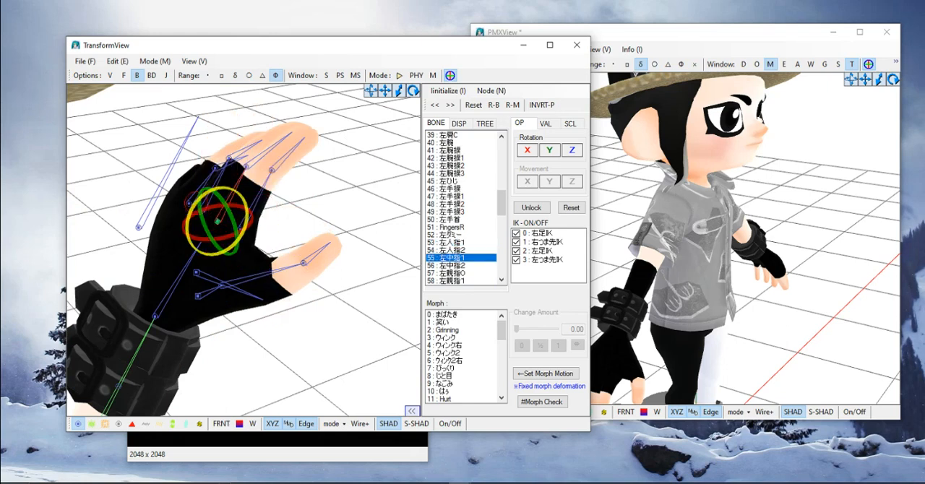
{"action": "left_click_drag", "start_coordinate": [220, 188], "coordinate": [227, 253]}
{"action": "left_click_drag", "start_coordinate": [189, 202], "coordinate": [216, 253]}
{"action": "scroll", "coordinate": [337, 318], "scroll_direction": "down", "scroll_amount": 3}
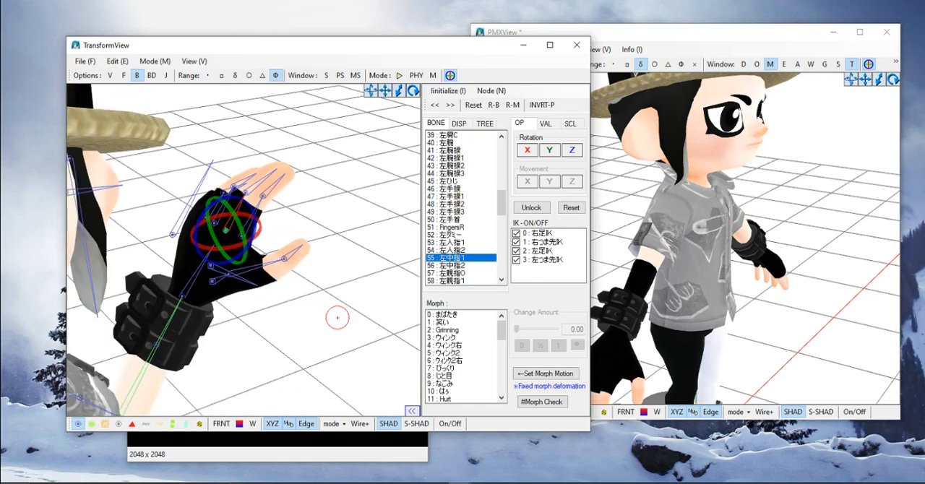
{"action": "right_click_drag", "start_coordinate": [336, 318], "coordinate": [318, 250]}
{"action": "scroll", "coordinate": [314, 252], "scroll_direction": "down", "scroll_amount": 3}
{"action": "middle_click_drag", "start_coordinate": [318, 251], "coordinate": [340, 246]}
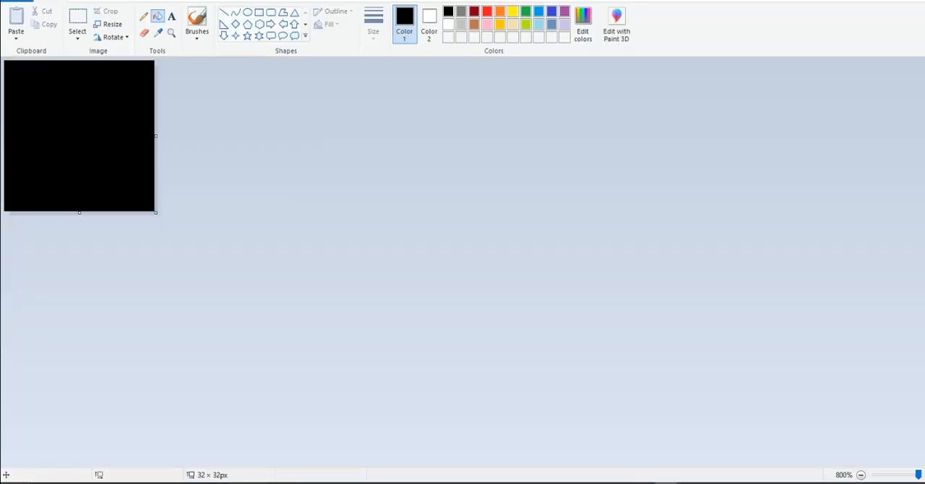
- Switch to Paint, undo the last canvas change, and fill the 32 × 32 px canvas with black
{"action": "key", "text": "ctrl+z"}
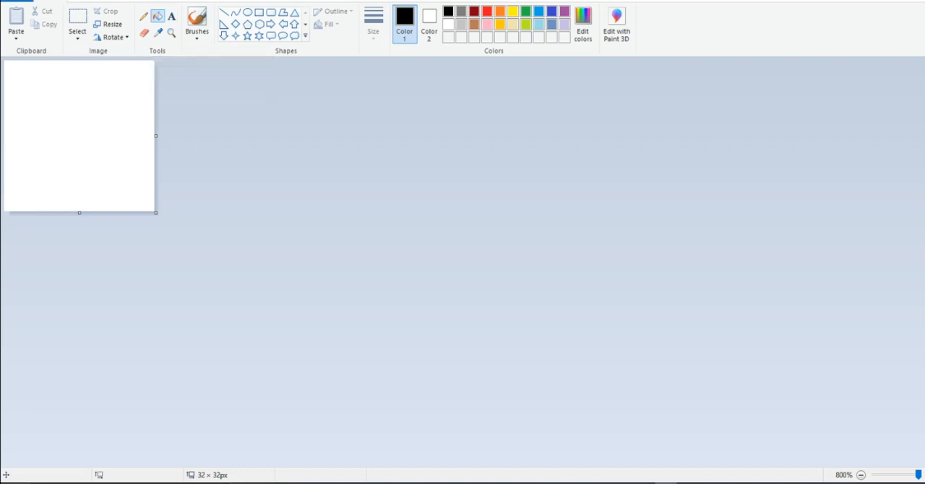
{"action": "left_click", "coordinate": [115, 123]}
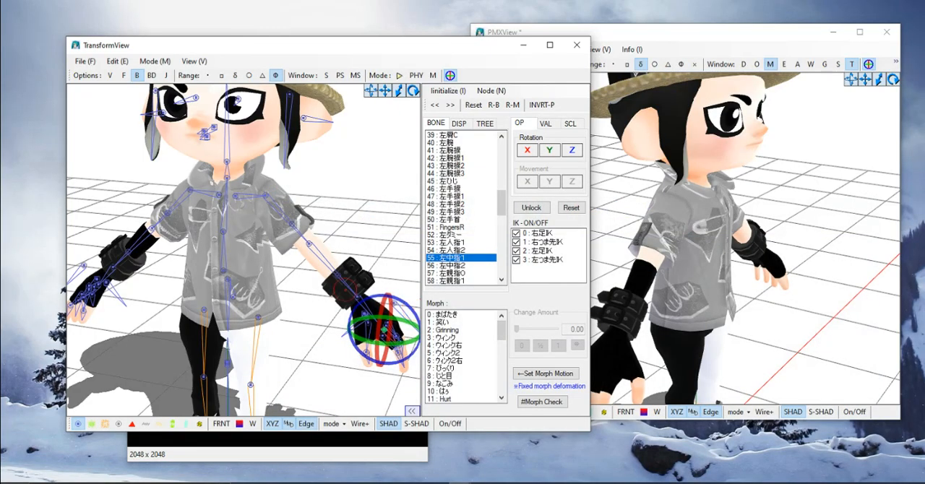
- Raise the right forearm at elbow bone 右ひじ in TransformView to check the glove, and undo the rotation
{"action": "right_click_drag", "start_coordinate": [361, 248], "coordinate": [342, 224]}
{"action": "right_click_drag", "start_coordinate": [276, 214], "coordinate": [312, 195]}
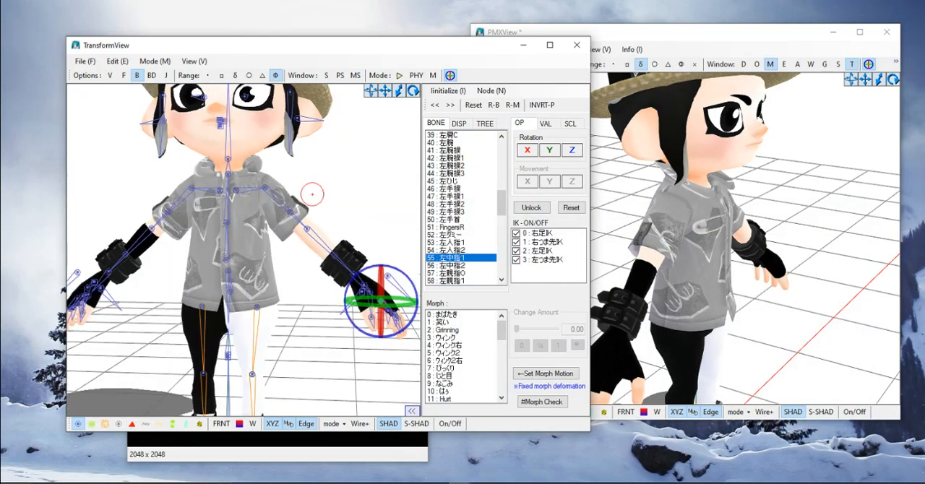
{"action": "middle_click_drag", "start_coordinate": [246, 217], "coordinate": [343, 255]}
{"action": "scroll", "coordinate": [343, 255], "scroll_direction": "up", "scroll_amount": 4}
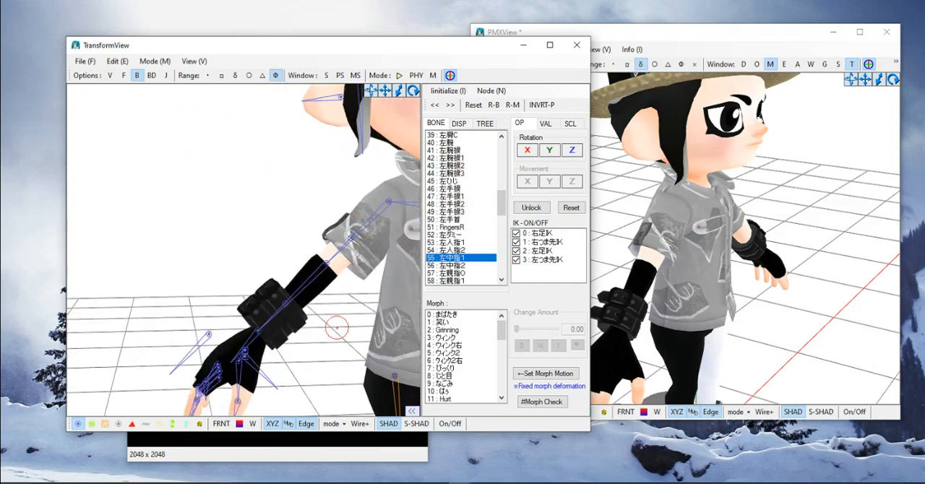
{"action": "left_click", "coordinate": [328, 264]}
{"action": "left_click_drag", "start_coordinate": [299, 241], "coordinate": [293, 377]}
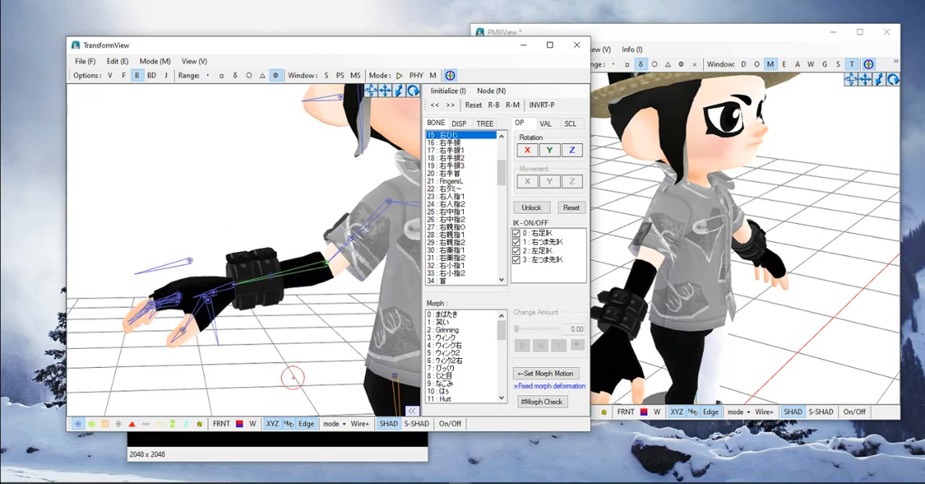
{"action": "scroll", "coordinate": [295, 374], "scroll_direction": "up", "scroll_amount": 3}
{"action": "scroll", "coordinate": [340, 304], "scroll_direction": "down", "scroll_amount": 8}
{"action": "mouse_move", "coordinate": [340, 303]}
{"action": "right_mouse_down"}
{"action": "mouse_move", "coordinate": [294, 305]}
{"action": "mouse_move", "coordinate": [334, 297]}
{"action": "right_mouse_up"}
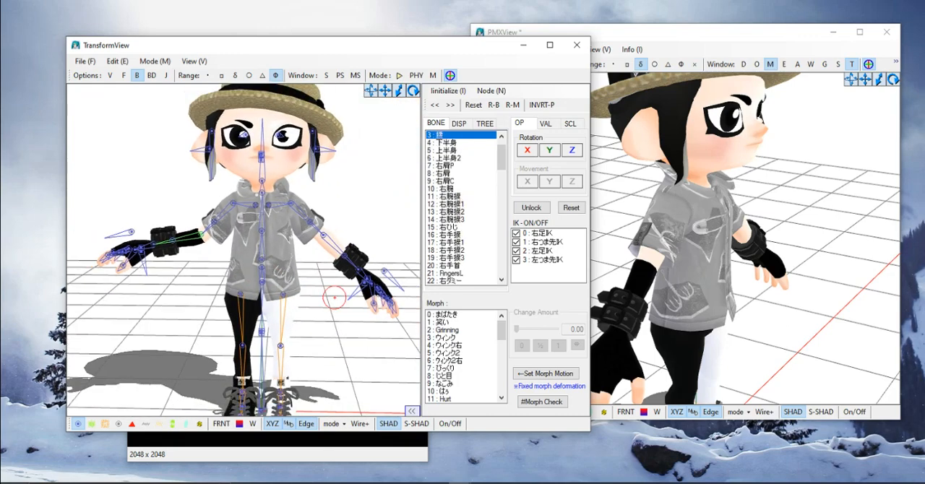
{"action": "key", "text": "ctrl+z"}
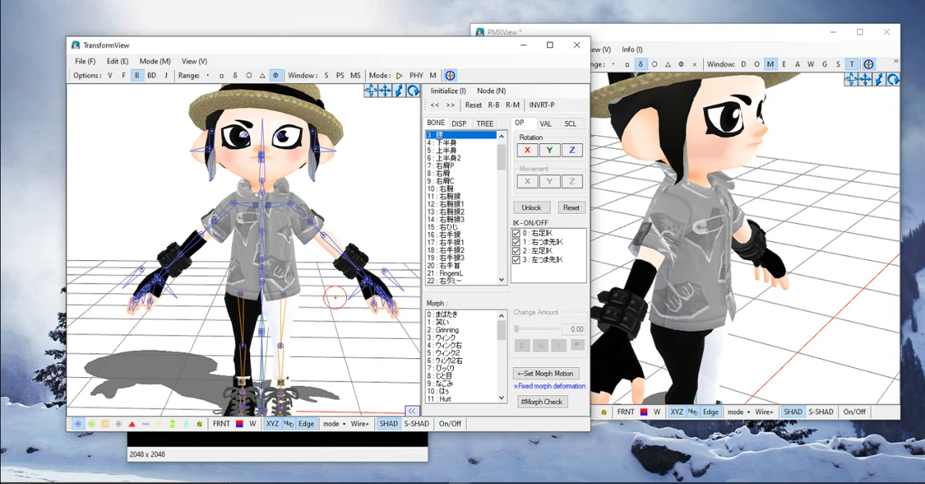
{"action": "left_click", "coordinate": [304, 229]}
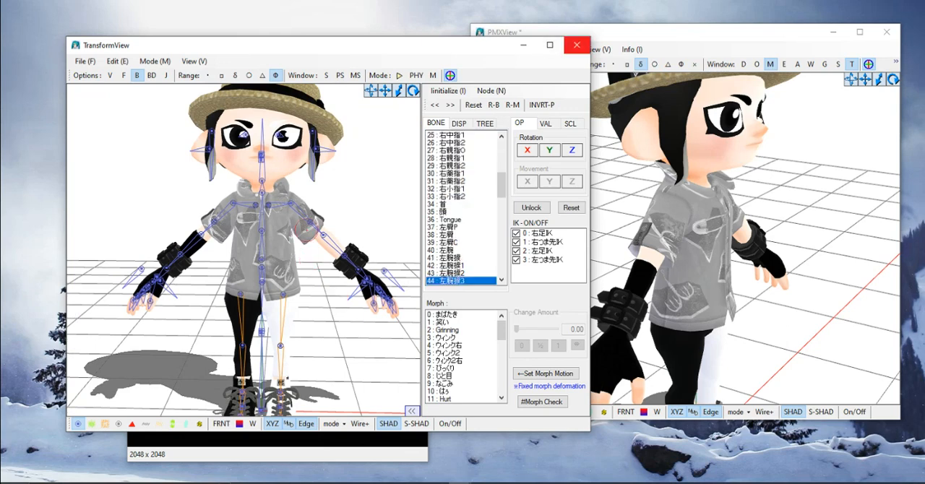
- Close the TransformView, texture and Refine/Masking windows, and turn the model to face forward
{"action": "left_click", "coordinate": [576, 45]}
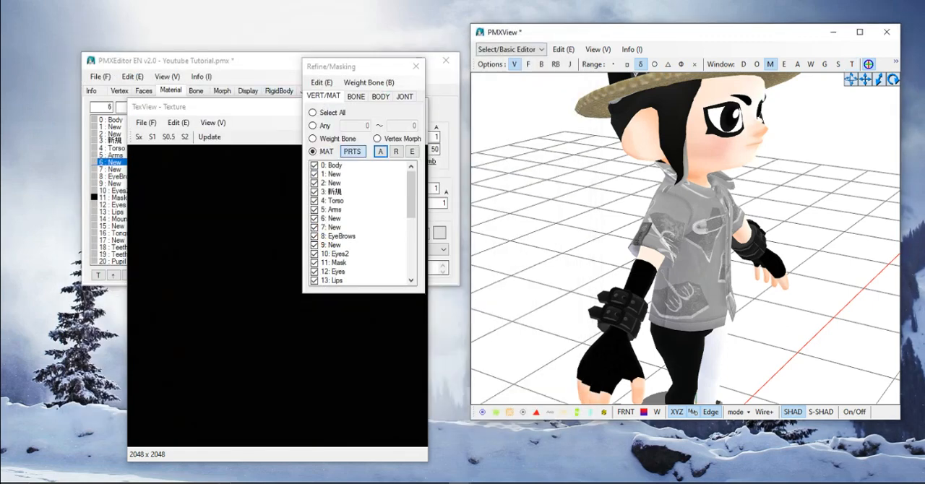
{"action": "left_click", "coordinate": [420, 107]}
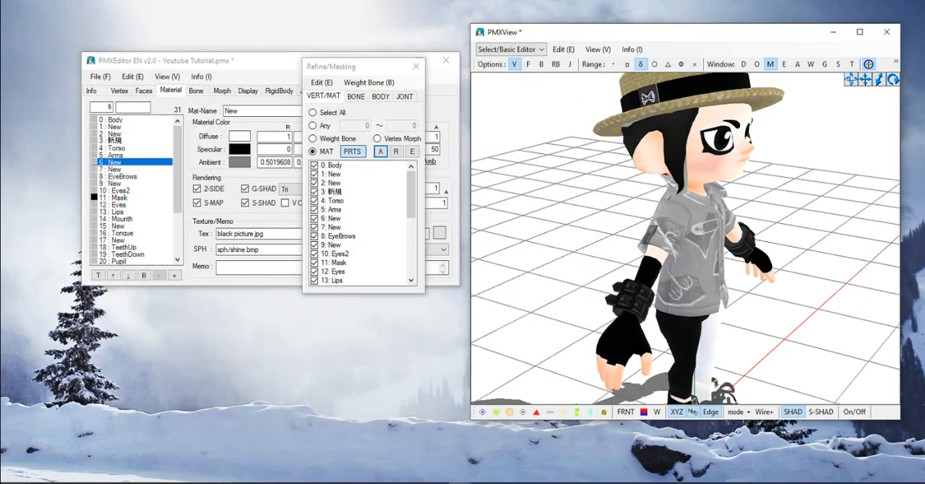
{"action": "right_click_drag", "start_coordinate": [752, 253], "coordinate": [658, 240]}
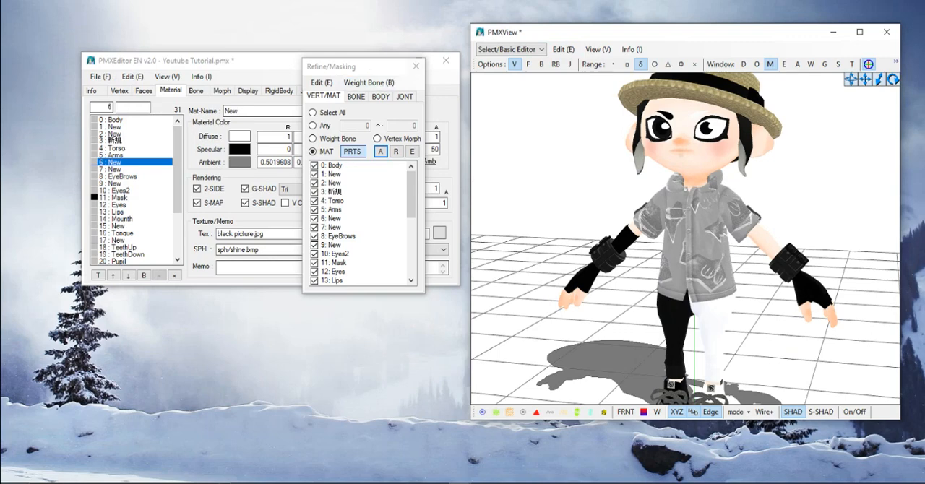
{"action": "left_click", "coordinate": [416, 66]}
- Export the model to the Youtube Tutorial folder as Youtube Tutorial.x
{"action": "left_click", "coordinate": [99, 77]}
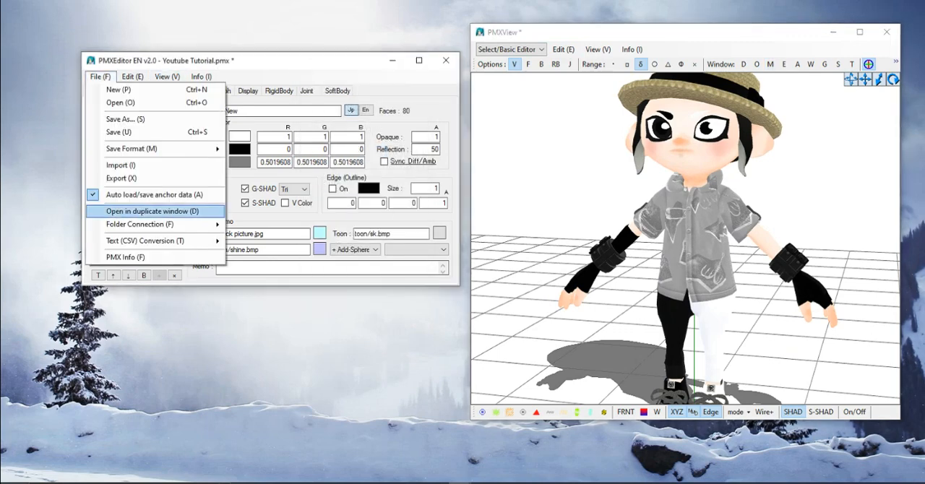
{"action": "left_click", "coordinate": [121, 179]}
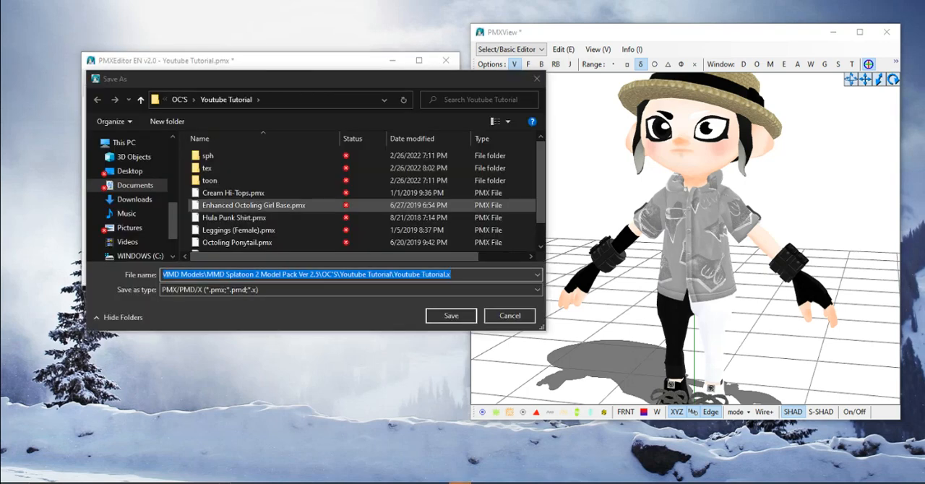
{"action": "key", "text": "Return"}
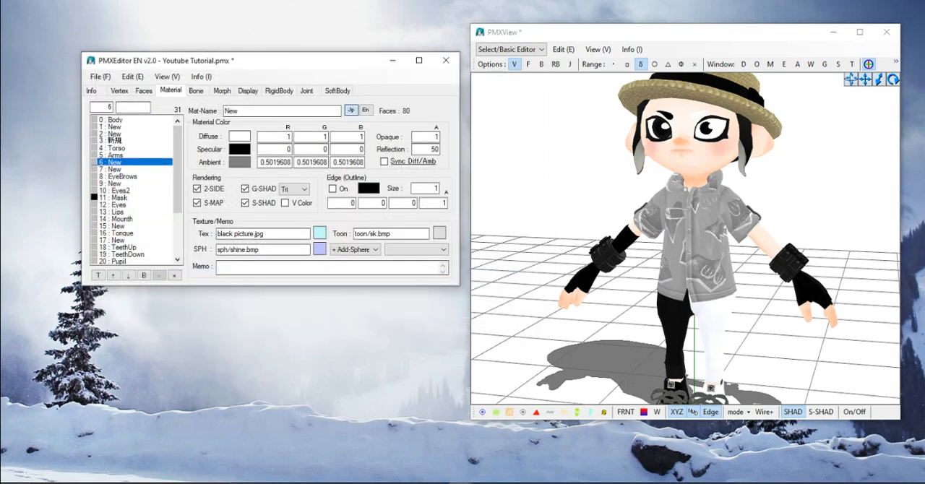
{"action": "left_click", "coordinate": [319, 228]}
{"action": "left_click", "coordinate": [91, 90]}
{"action": "left_click", "coordinate": [171, 90]}
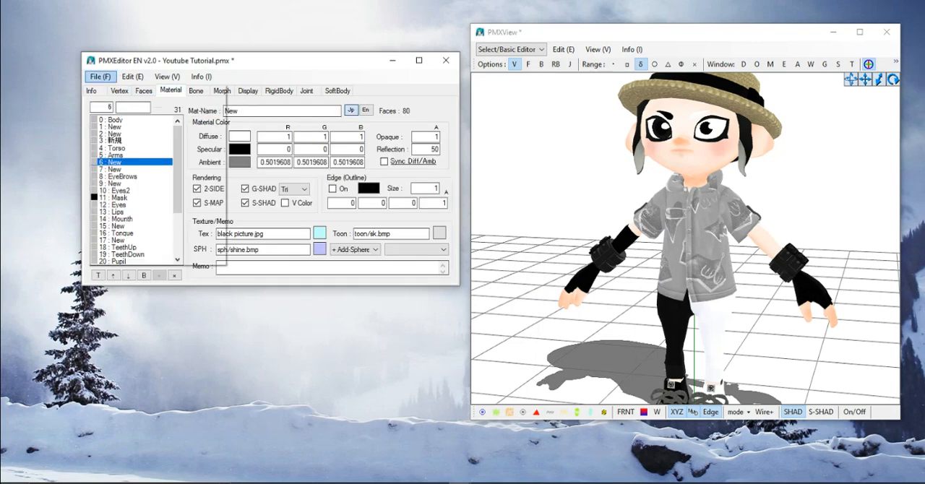
- Export the model to the Youtube Tutorial folder as Youtube Tutorial GLOVES EASY WOWWWWWWWWWWWWW.pmx
{"action": "left_click", "coordinate": [100, 77]}
{"action": "left_click", "coordinate": [122, 178]}
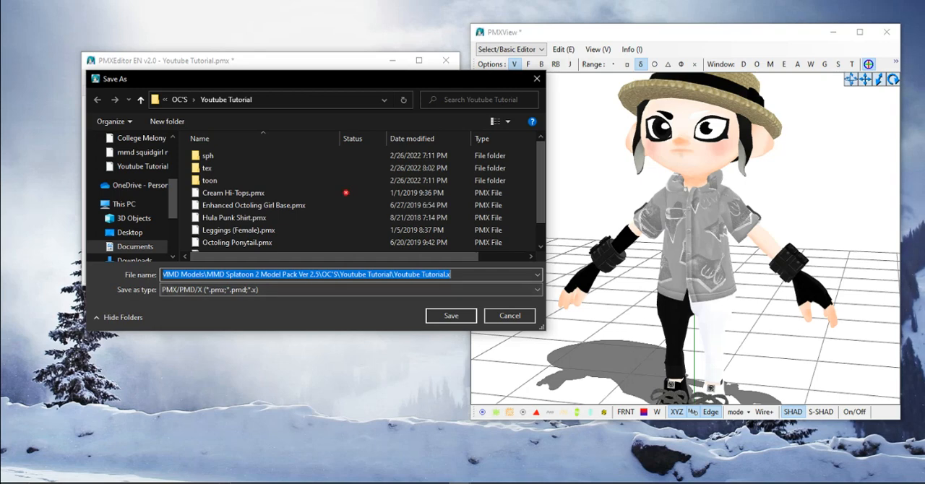
{"action": "left_click", "coordinate": [528, 275]}
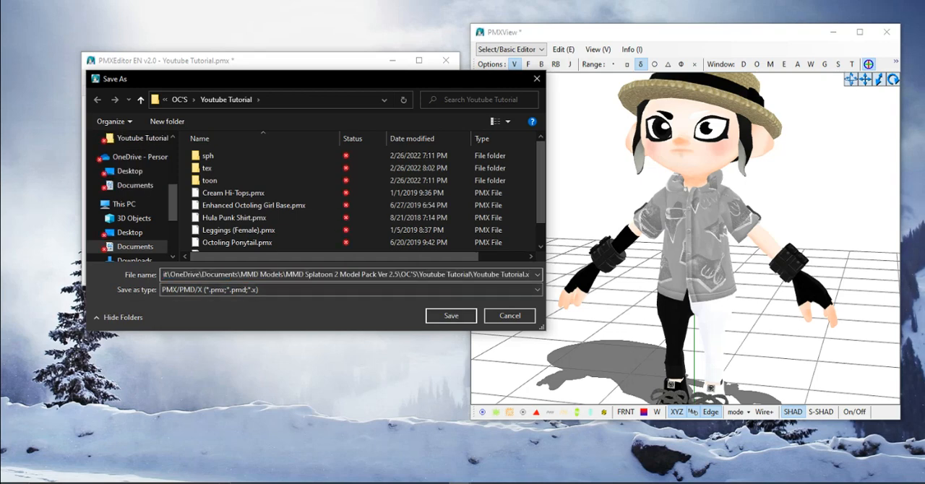
{"action": "scroll", "coordinate": [246, 218], "scroll_direction": "down", "scroll_amount": 2}
{"action": "left_click", "coordinate": [246, 245]}
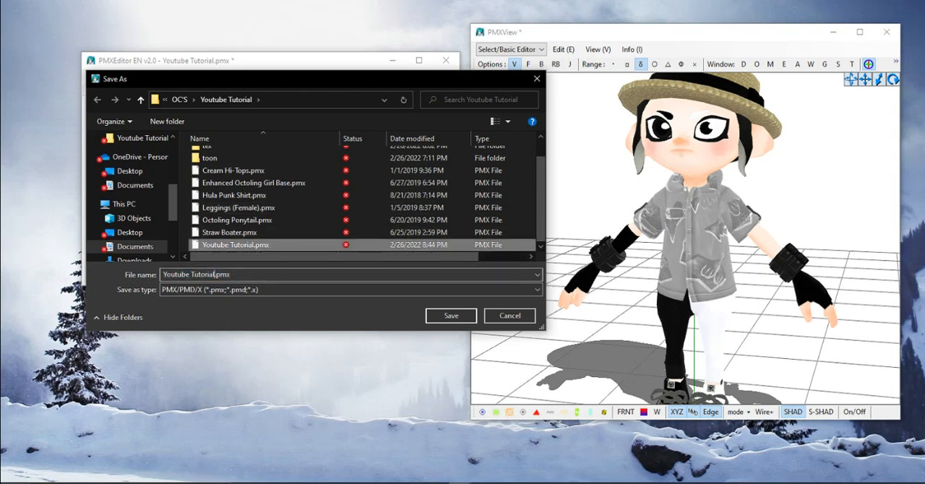
{"action": "left_click", "coordinate": [217, 275]}
{"action": "type", "text": "GLOVES EASY"}
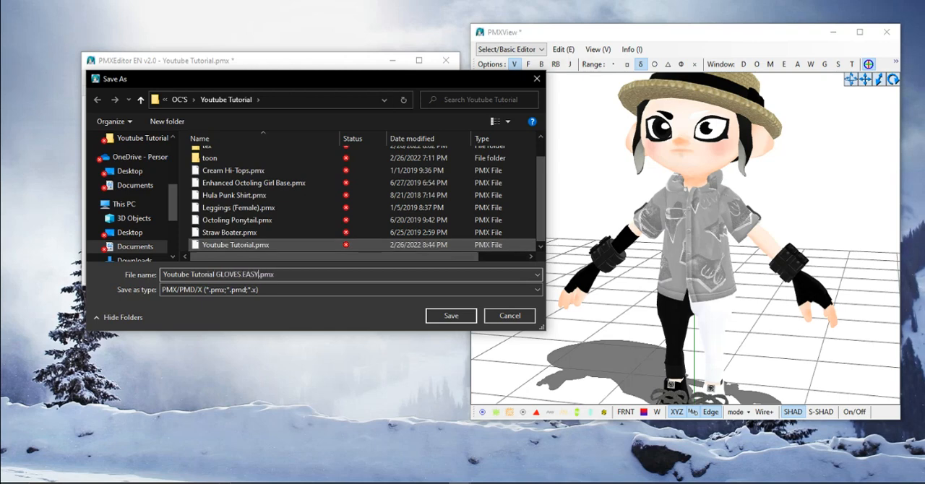
{"action": "type", "text": " WOWWWWWWWWWWWWWWWW"}
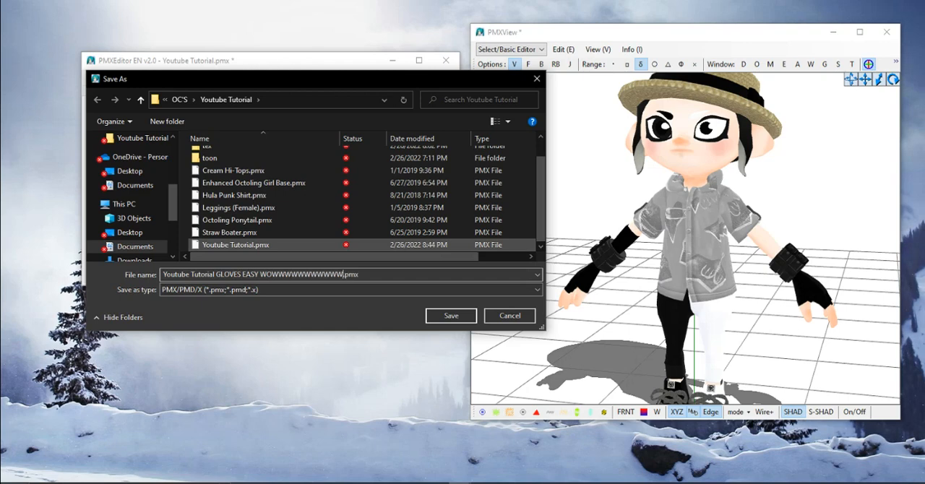
{"action": "key", "text": "Return"}
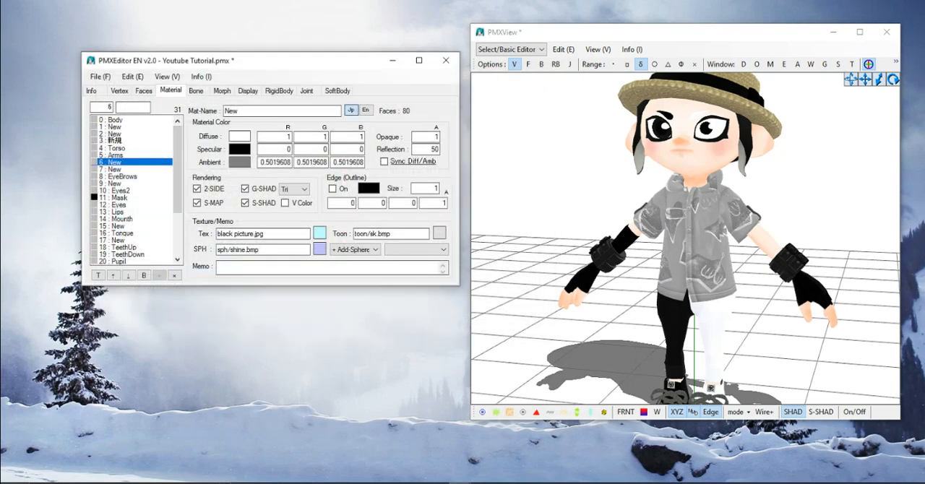
{"action": "key", "text": "Return"}
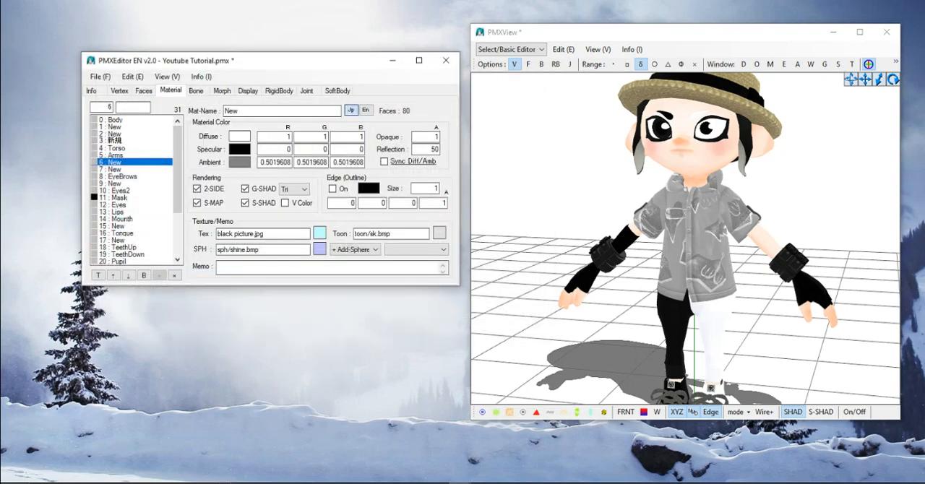